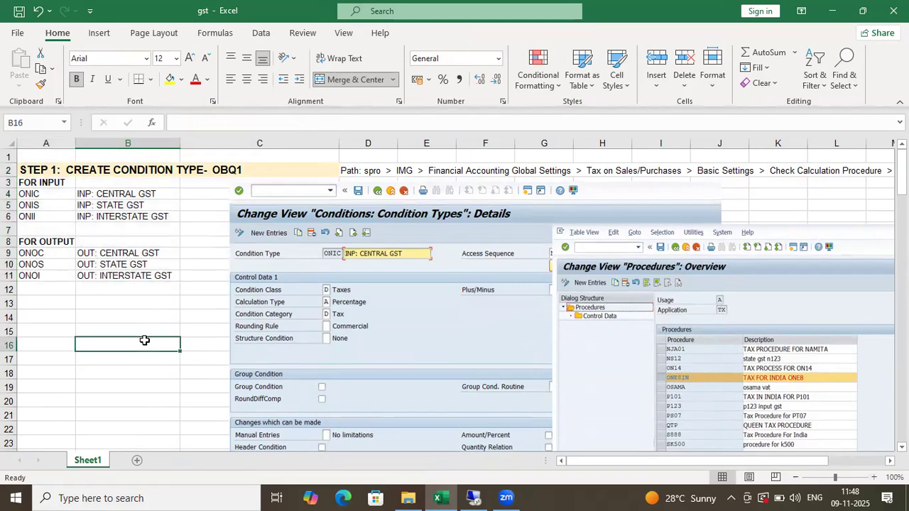
- Scroll through the gst notes sheet to review the Step 4 heading and condition type list
scroll(224, 336, "down", 6)
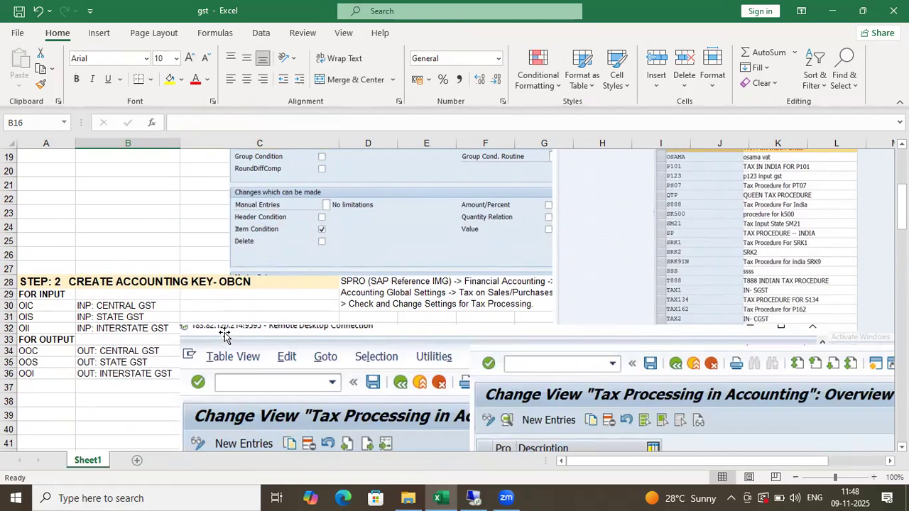
scroll(87, 324, "up", 6)
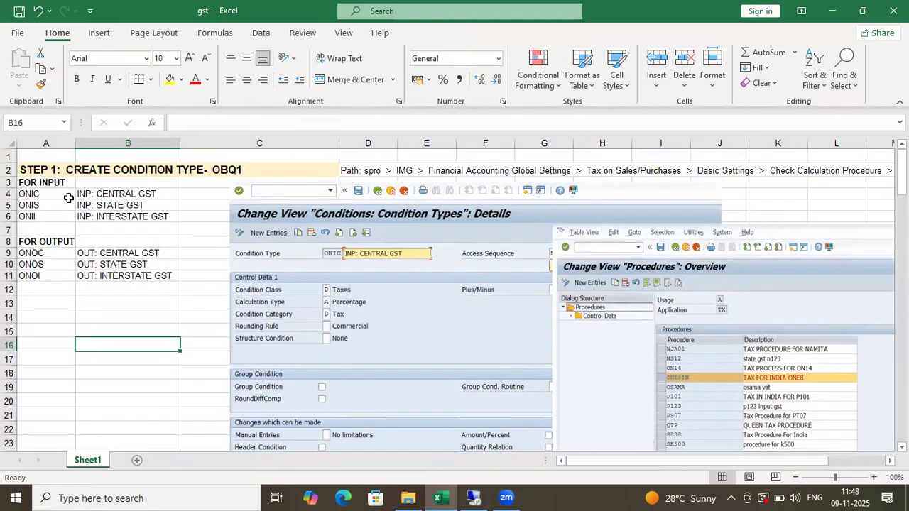
scroll(85, 310, "down", 15)
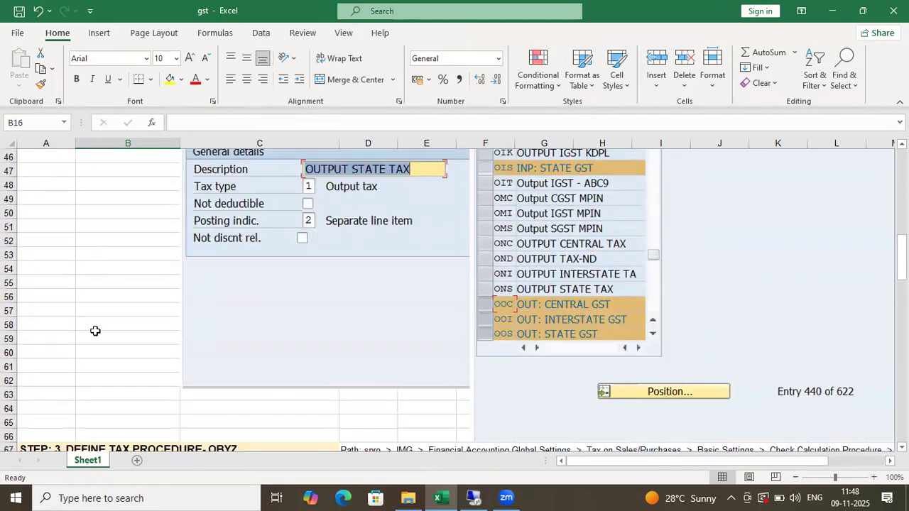
scroll(95, 331, "down", 16)
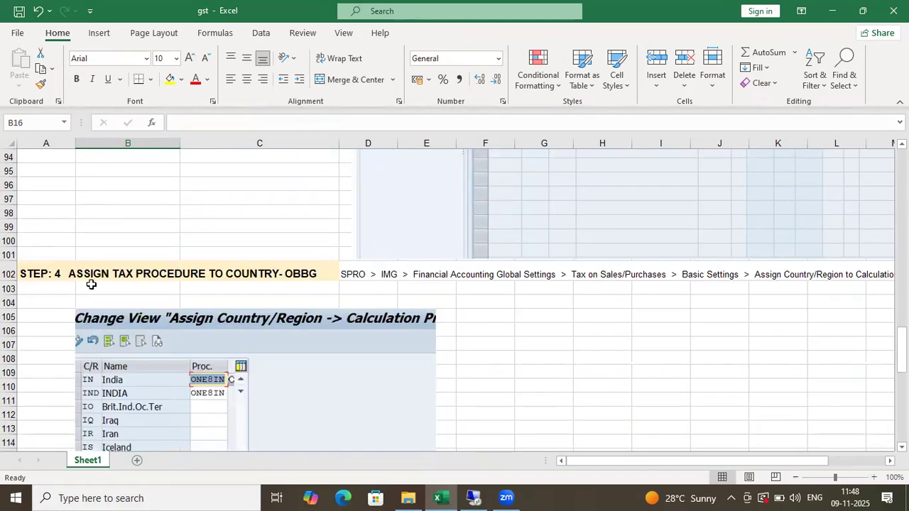
left_click(89, 273)
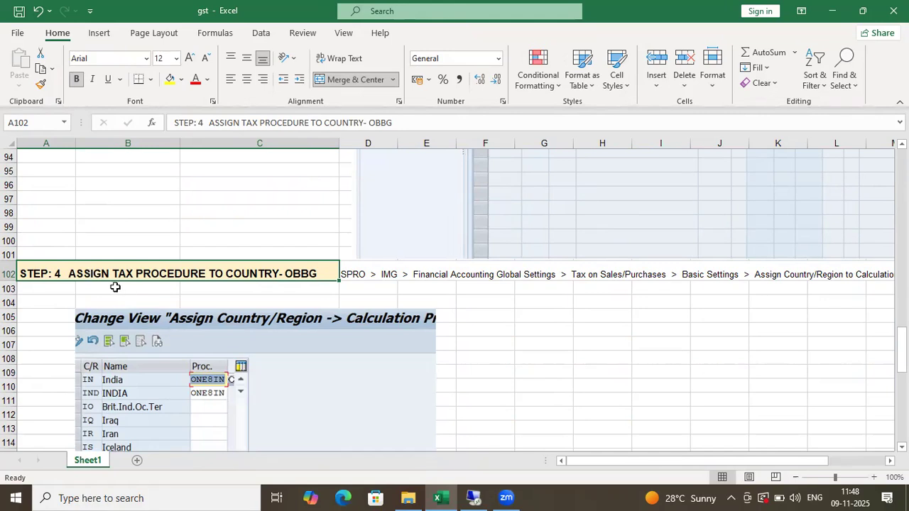
left_click(128, 289)
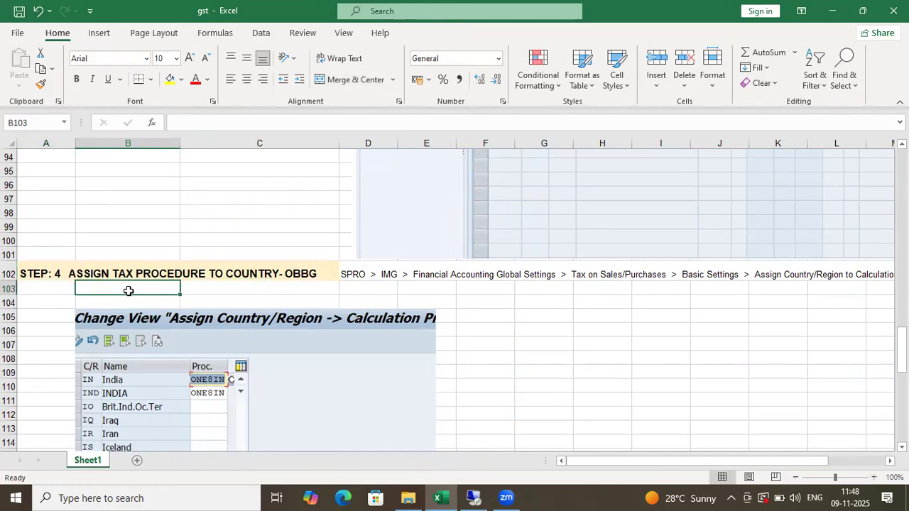
scroll(147, 310, "down", 5)
scroll(159, 316, "up", 5)
scroll(120, 257, "up", 2)
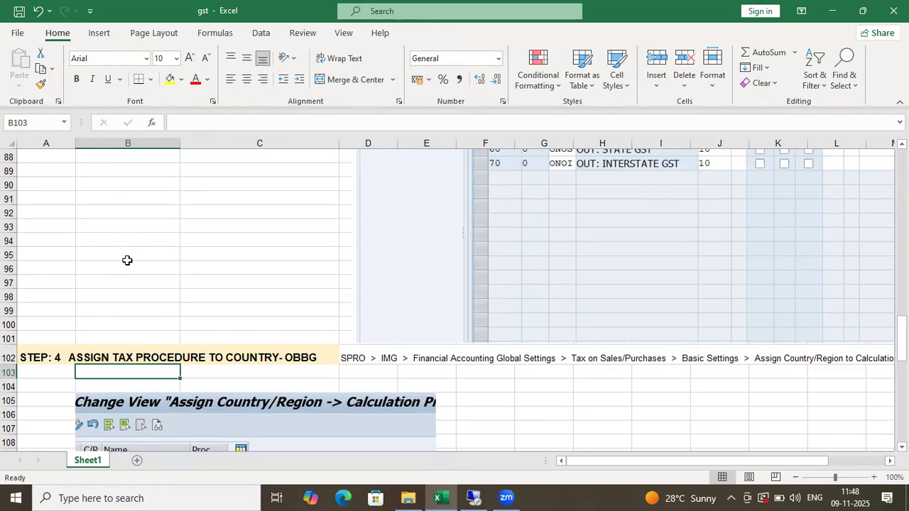
scroll(160, 268, "up", 11)
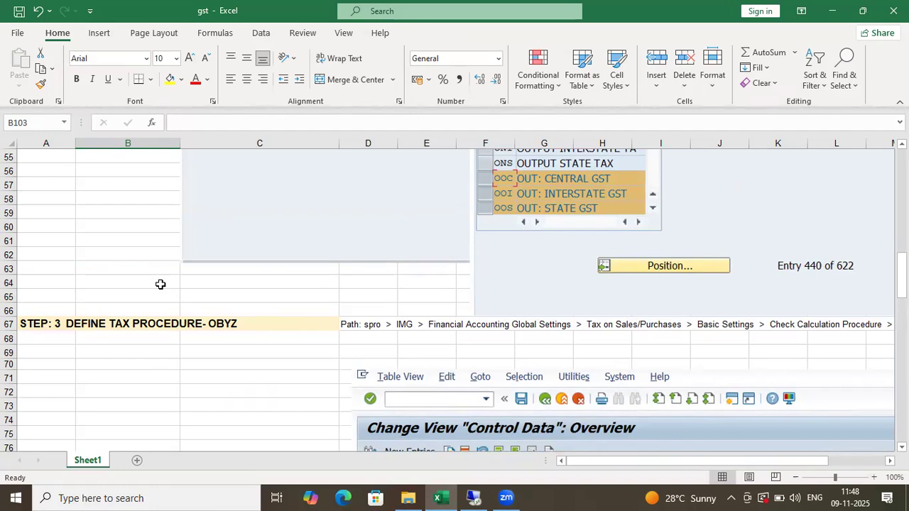
scroll(160, 284, "up", 3)
scroll(160, 308, "down", 3)
scroll(149, 330, "up", 14)
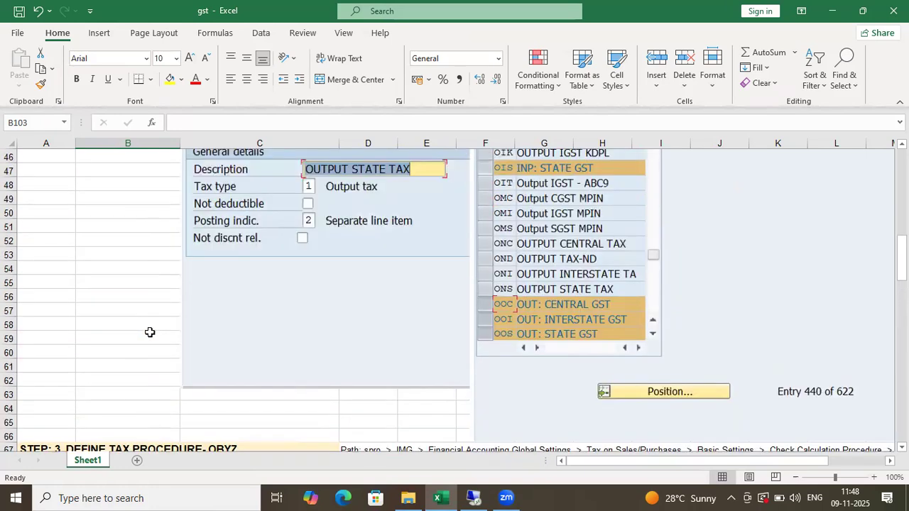
scroll(117, 312, "up", 4)
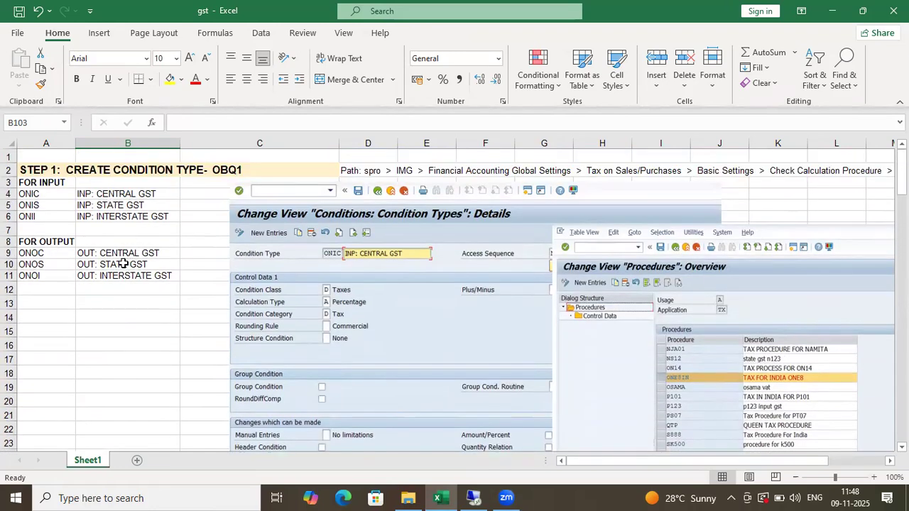
- Enter the procedure name BH07 in cell B14
left_click(164, 321)
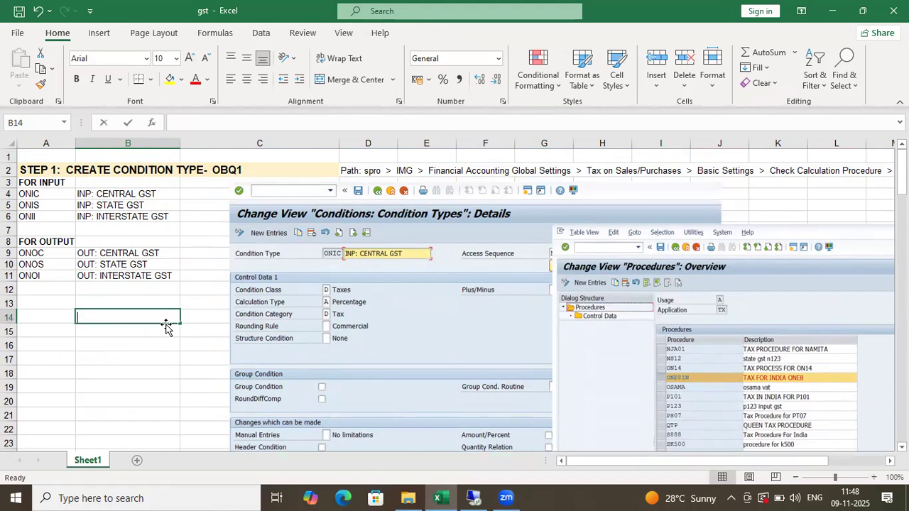
type("bh07")
left_click(150, 369)
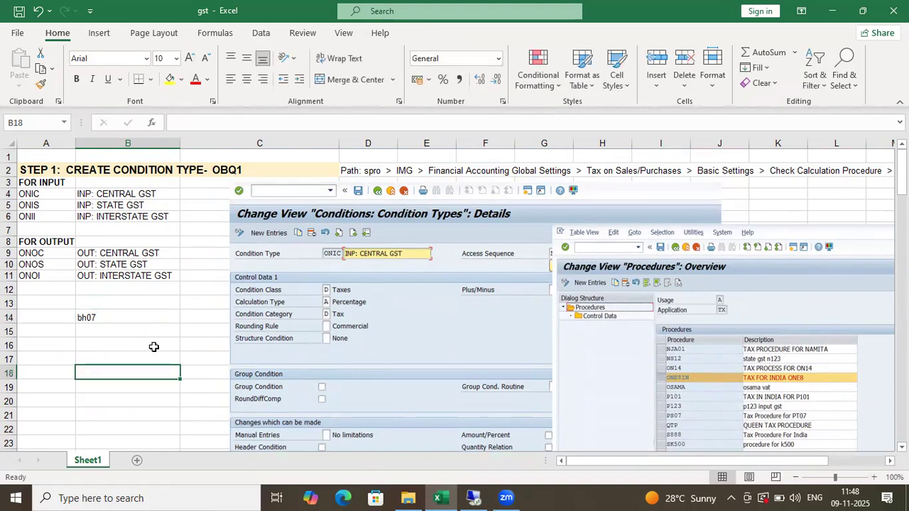
left_click(124, 317)
type("BH")
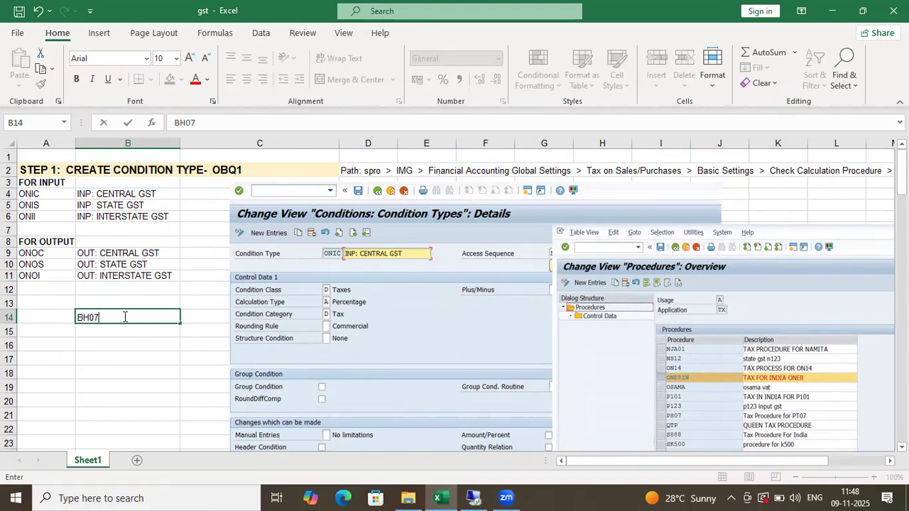
left_click(125, 360)
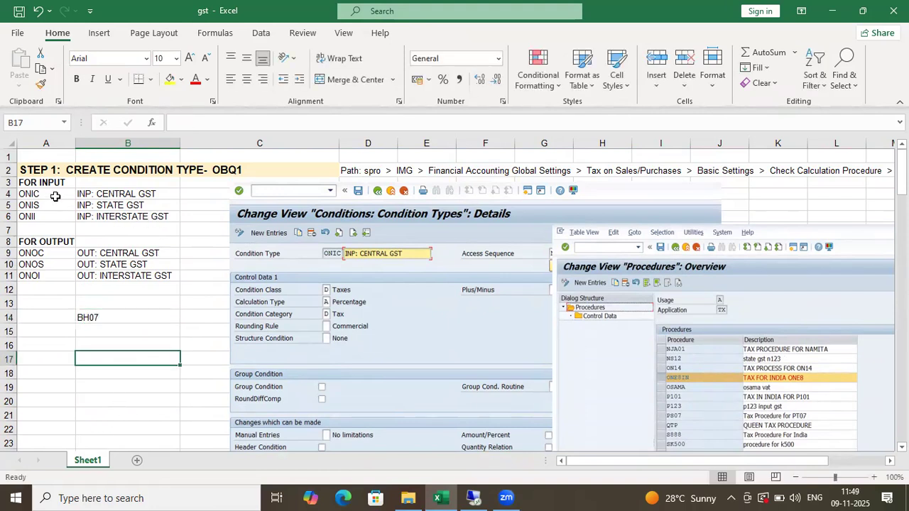
- Try overwriting ONIC in A4 with BH, then undo so ONIC stays
left_click_drag(59, 198, 146, 276)
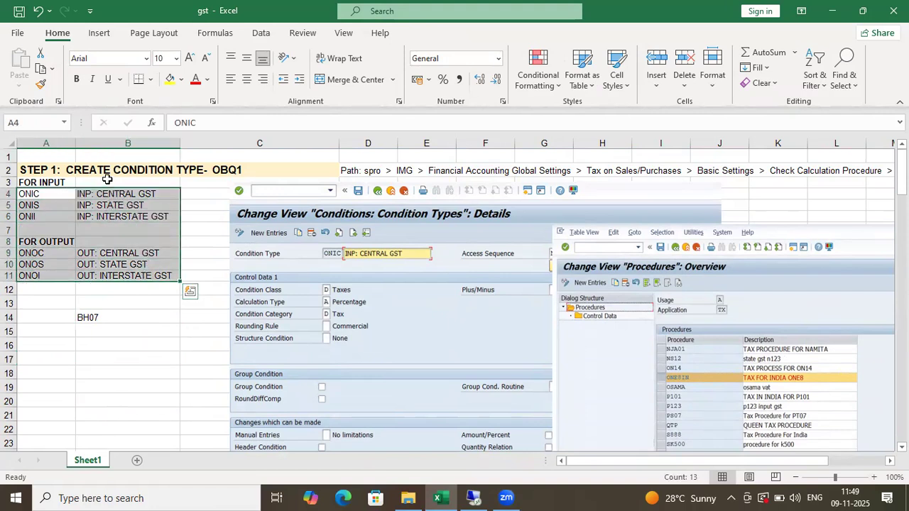
left_click_drag(50, 198, 150, 226)
left_click(43, 264)
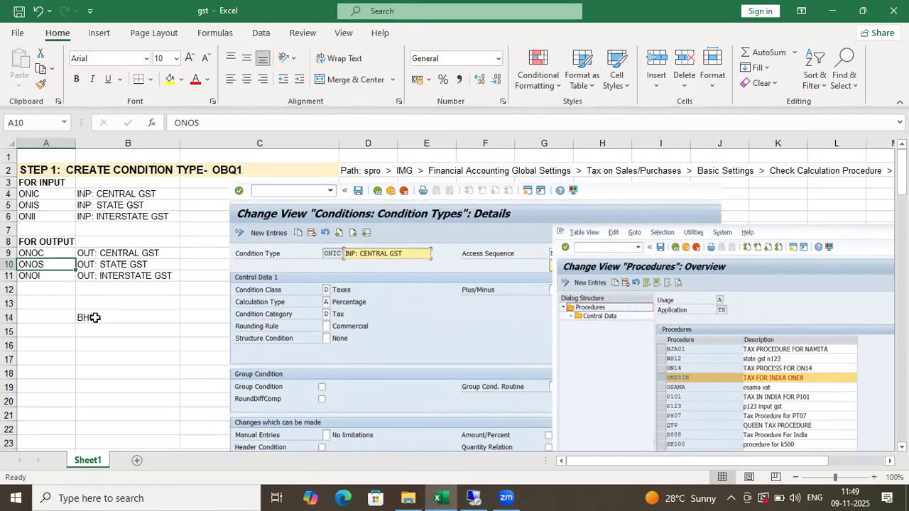
left_click(49, 194)
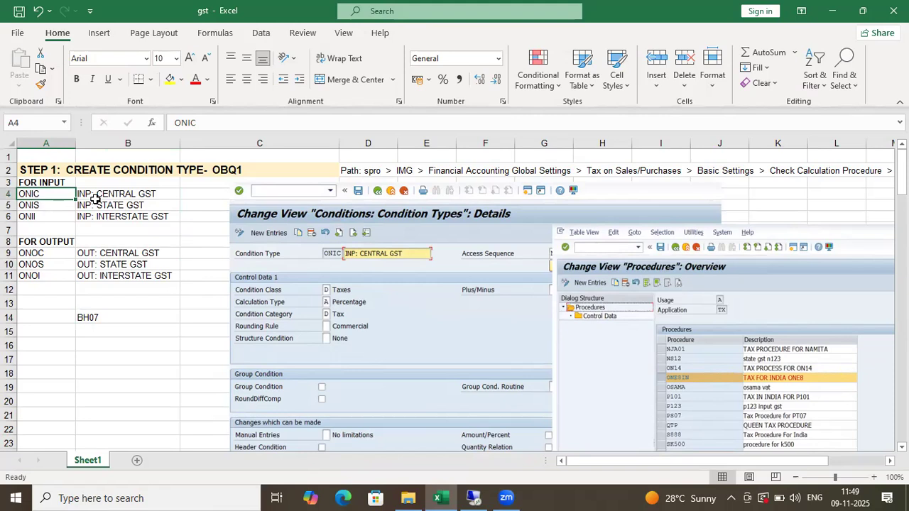
type("BH")
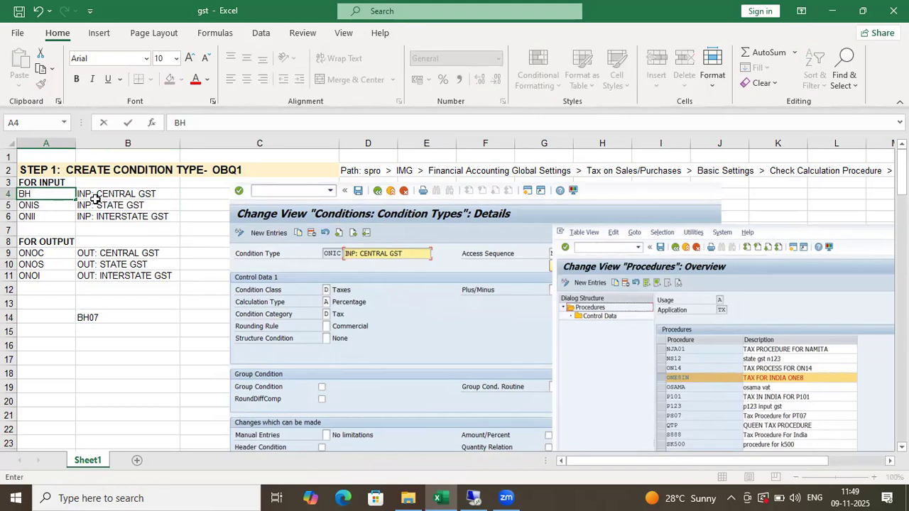
key("Return")
key("Return")
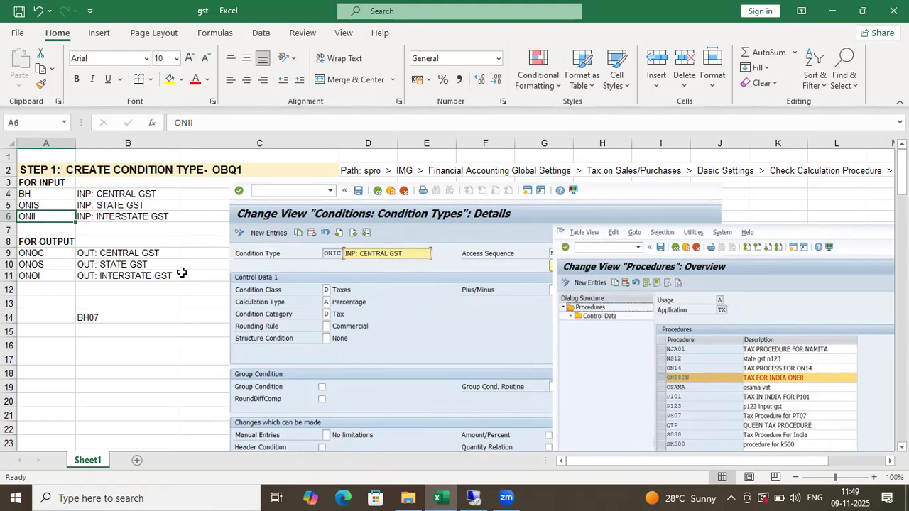
key("ctrl+z")
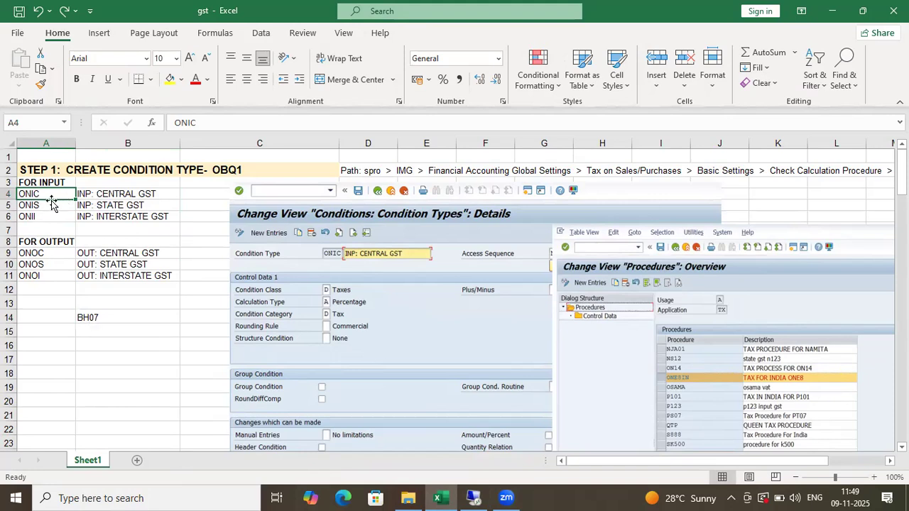
- Review the INP: CENTRAL, STATE and INTERSTATE GST descriptions
left_click(107, 198)
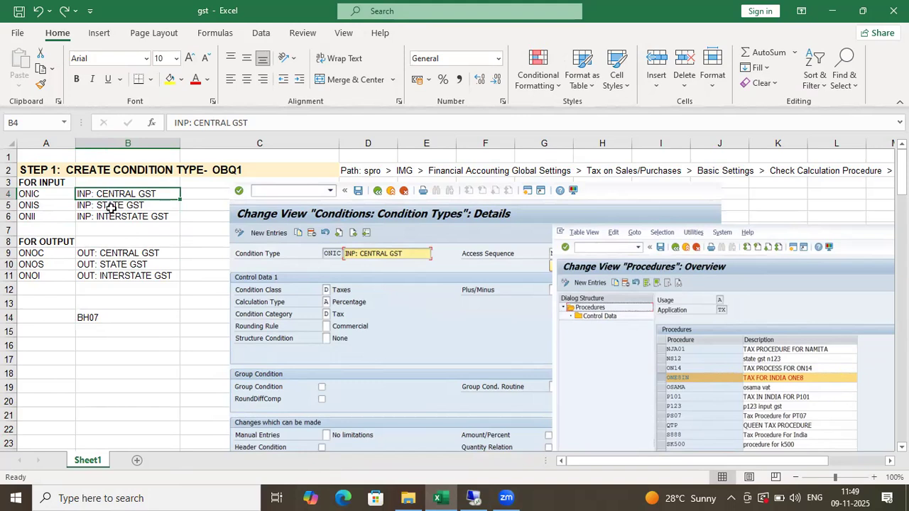
left_click(111, 205)
left_click(114, 217)
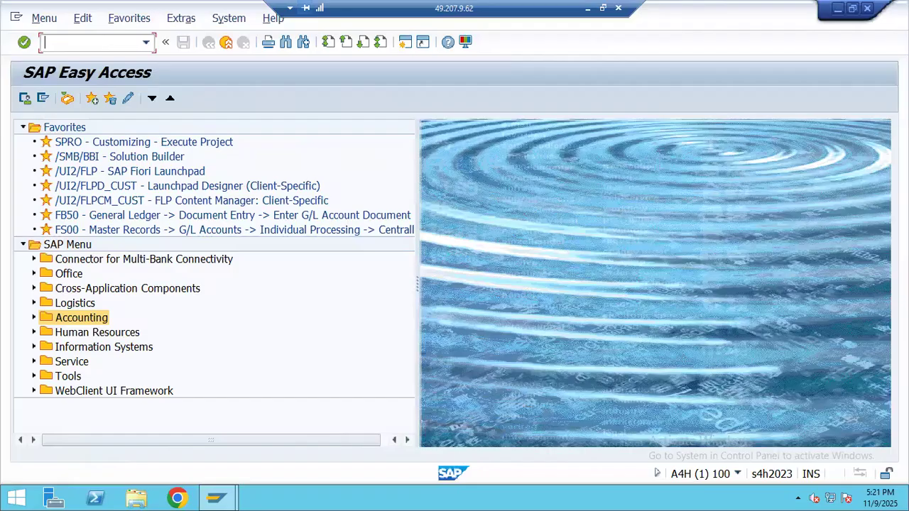
- Start SPRO and expand Financial Accounting in the SAP Reference IMG
type("SPRO")
key("Return")
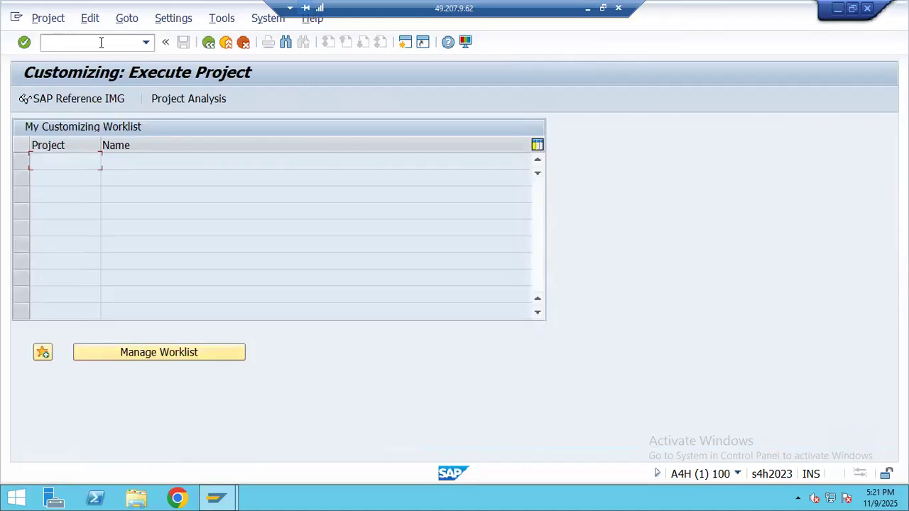
left_click(60, 99)
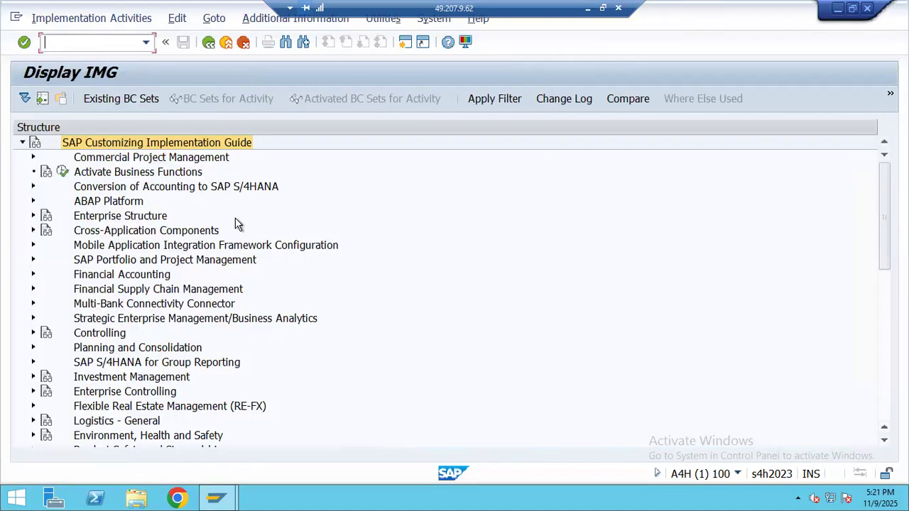
double_click(78, 278)
scroll(130, 313, "down", 3)
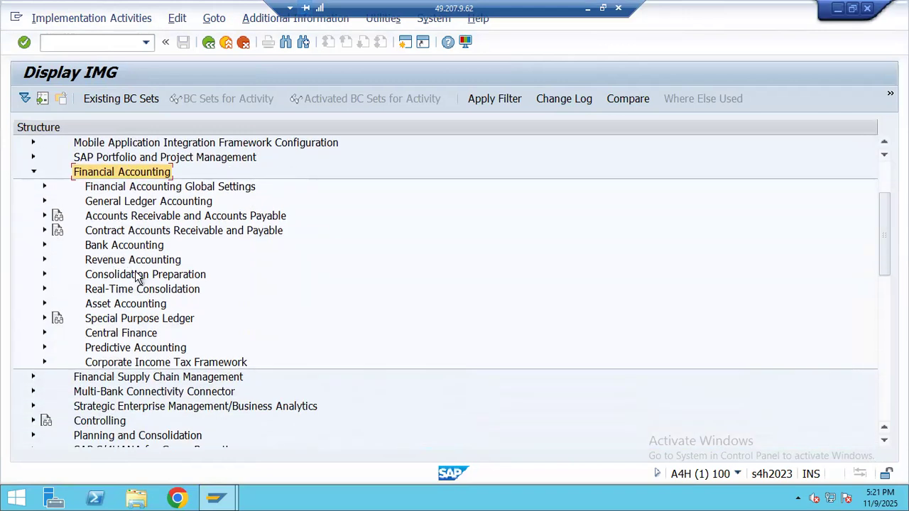
left_click(34, 173)
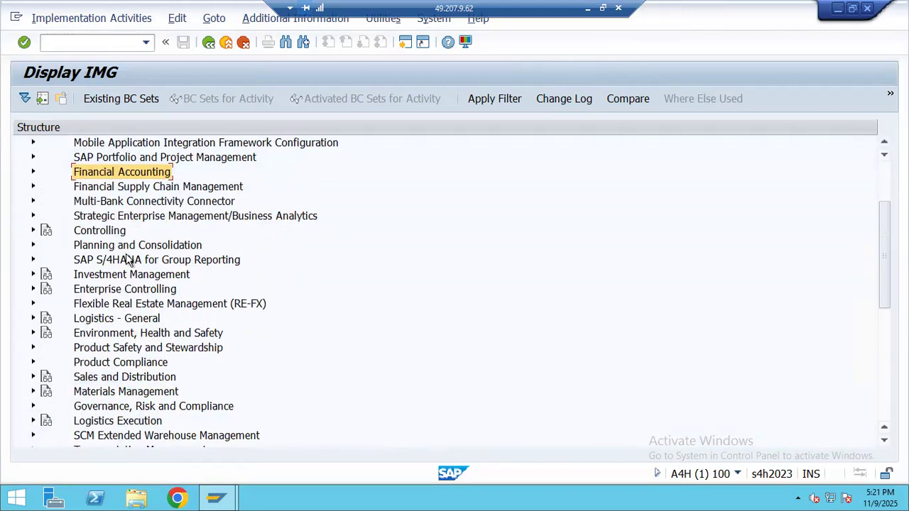
left_click(34, 173)
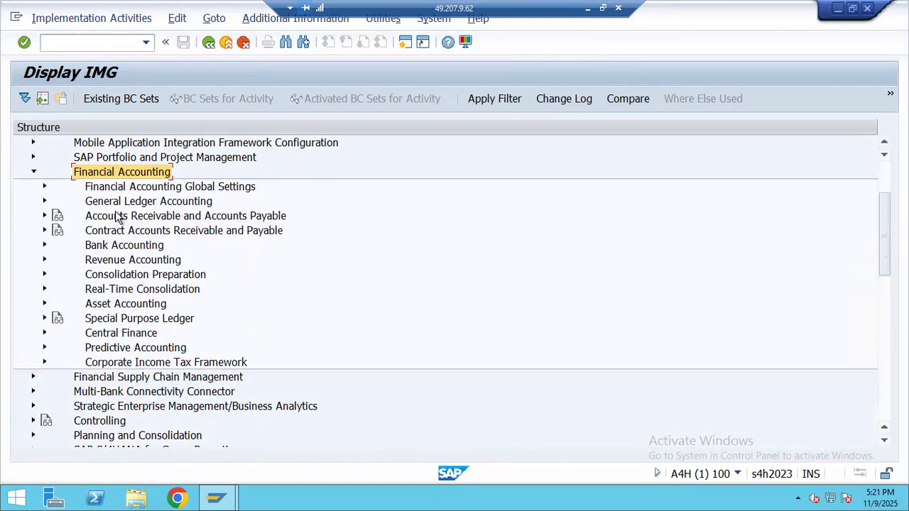
- Go to Global Settings > Tax on Sales/Purchases > Basic Settings and execute Check Calculation Procedure
left_click(44, 187)
left_click(118, 279)
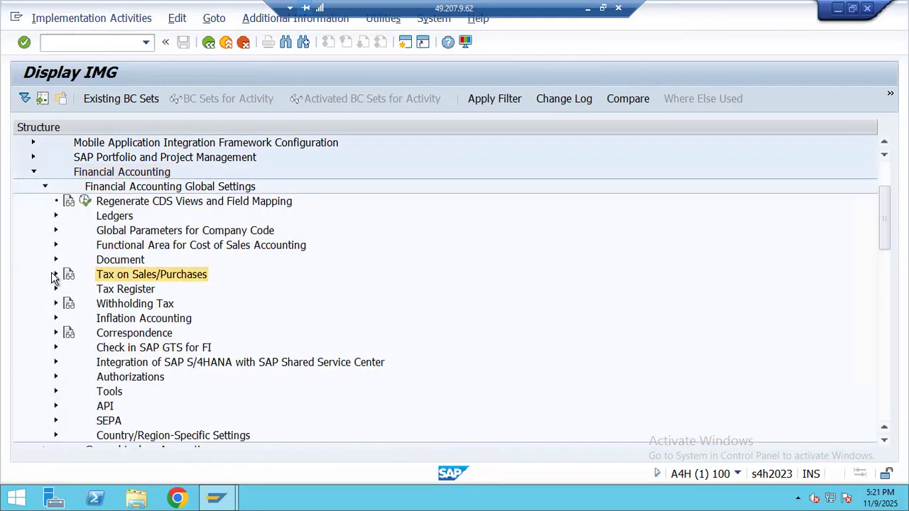
left_click(56, 275)
left_click(105, 291)
left_click(67, 289)
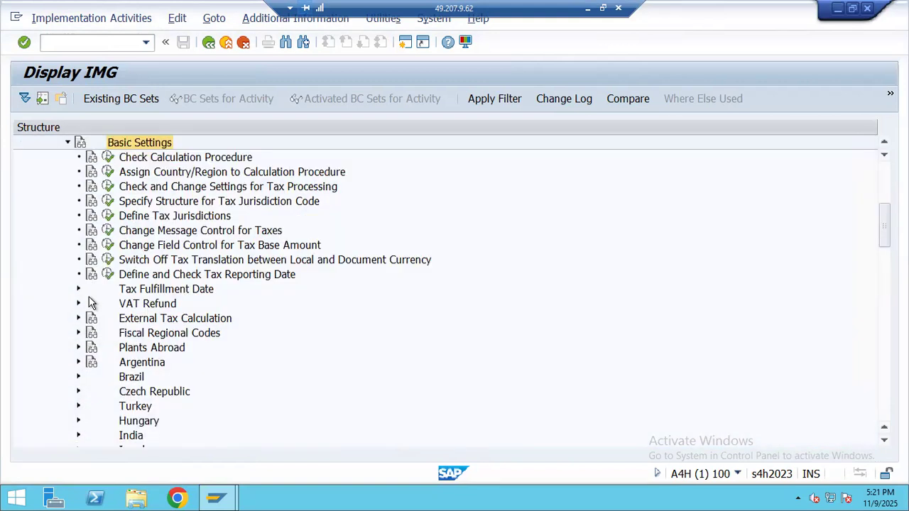
left_click(151, 159)
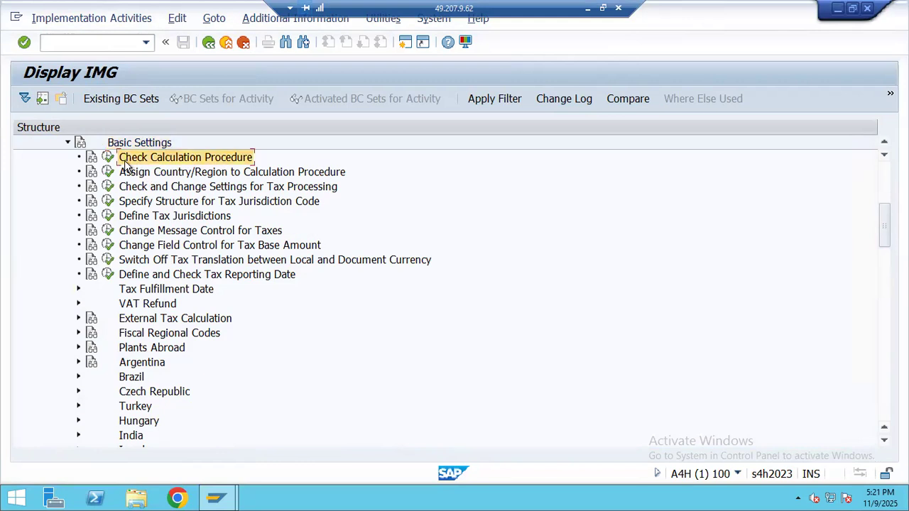
left_click(108, 158)
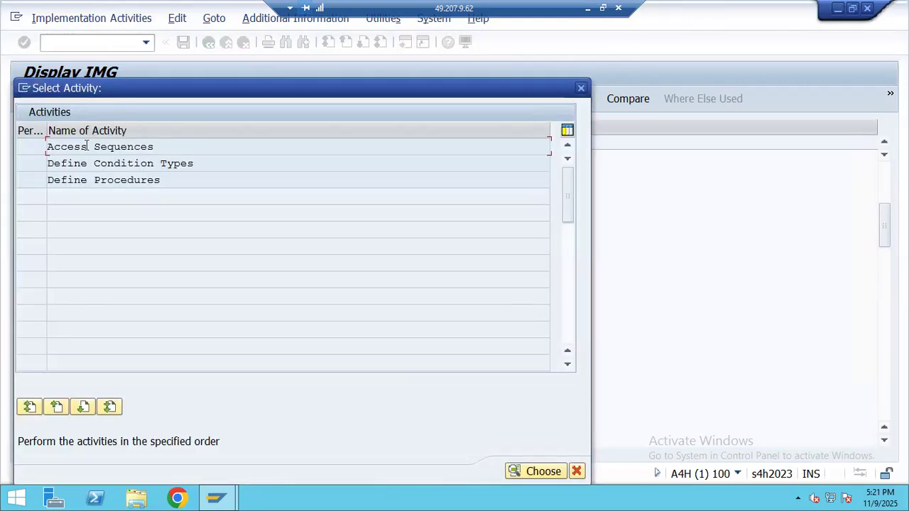
- Open Define Condition Types, position the list at BHIC, and start a new entry
double_click(97, 164)
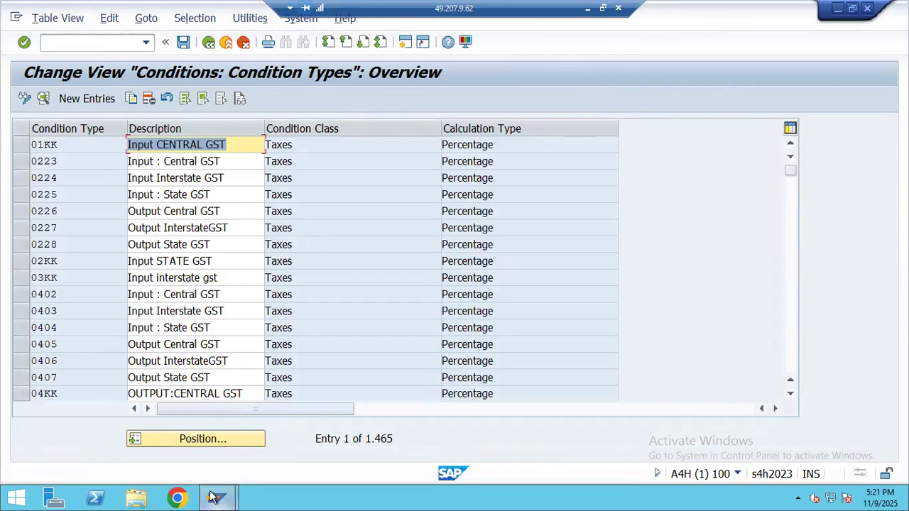
left_click(211, 445)
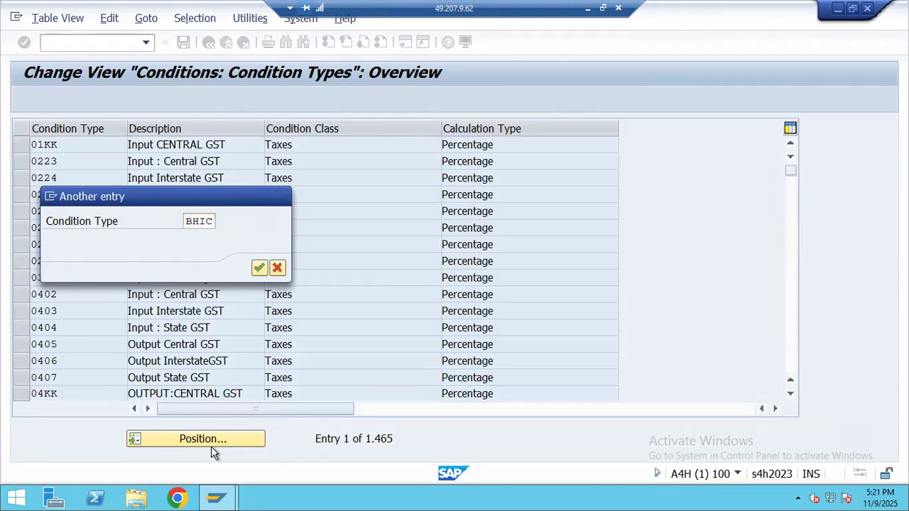
key("Return")
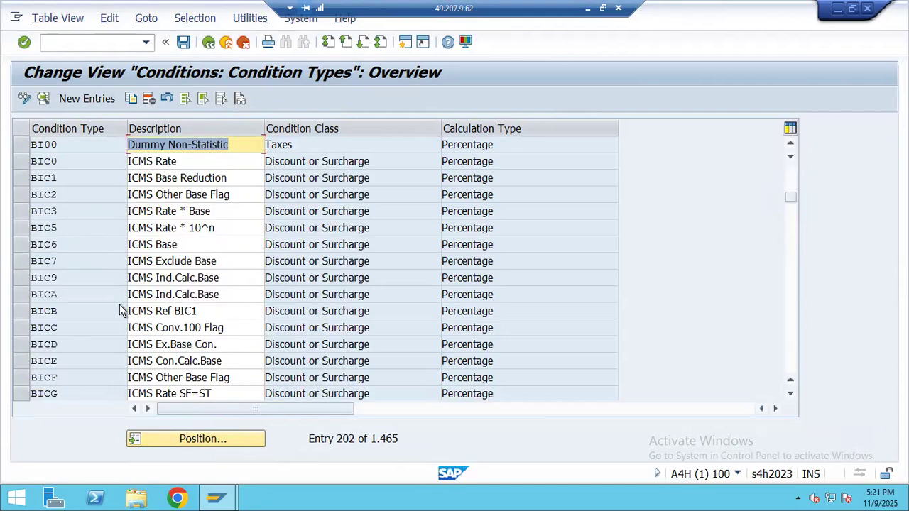
scroll(121, 310, "up", 2)
scroll(181, 311, "up", 5)
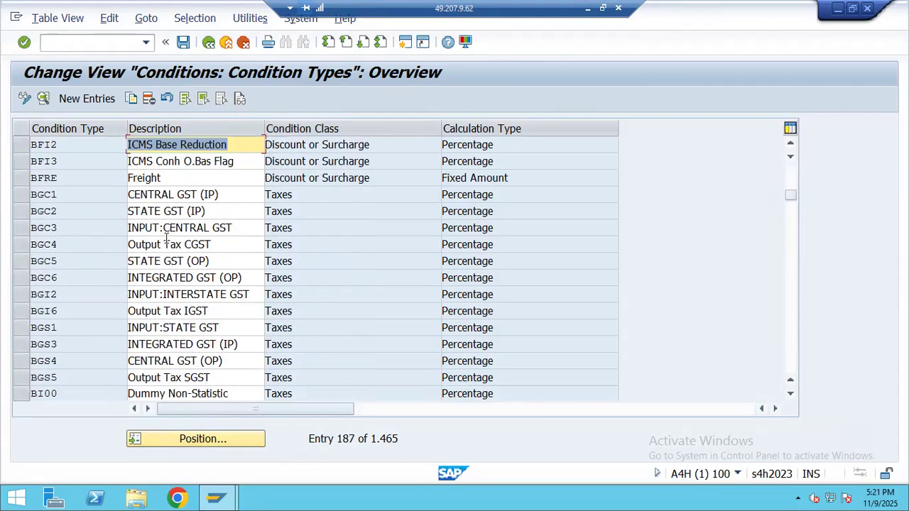
left_click(100, 103)
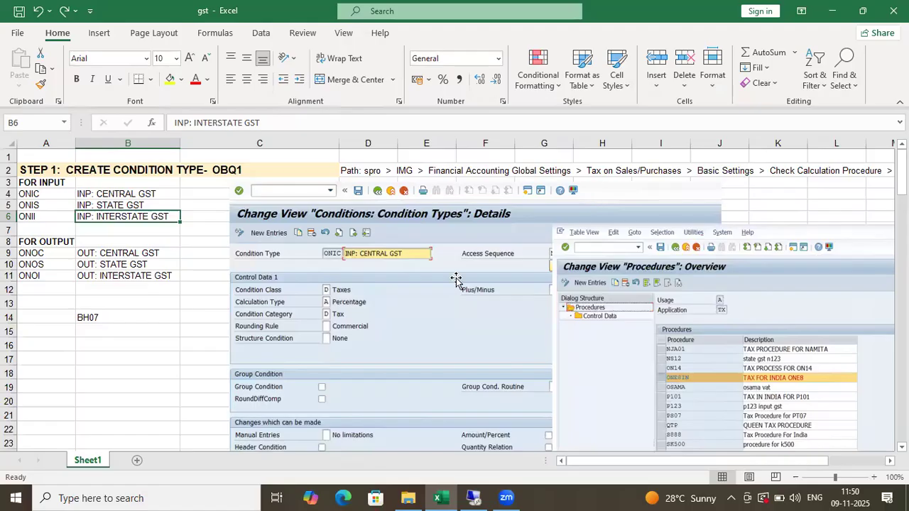
left_click(456, 280)
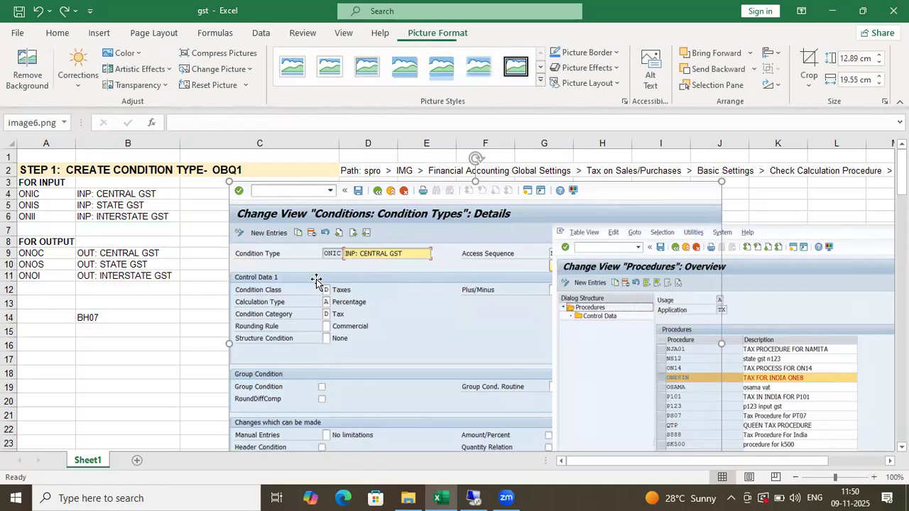
- Rearrange the Procedures and condition type details screenshots in the gst notes sheet
left_click_drag(757, 284, 885, 276)
left_click_drag(812, 307, 872, 302)
left_click_drag(826, 350, 907, 336)
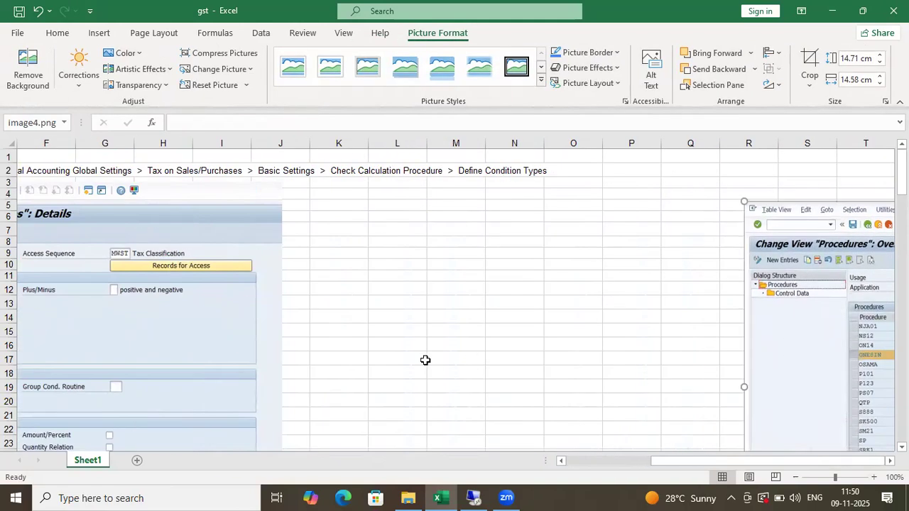
left_click_drag(849, 331, 298, 349)
left_click(136, 379)
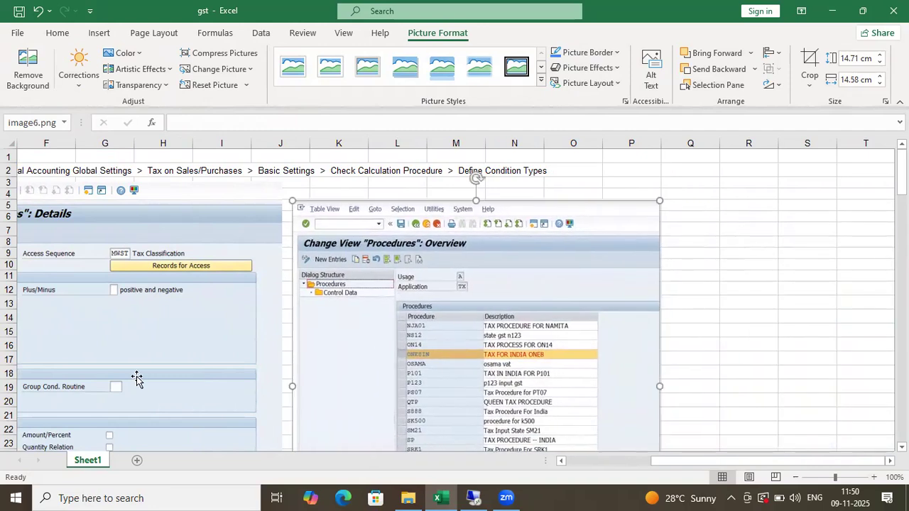
key("Left")
key("Left")
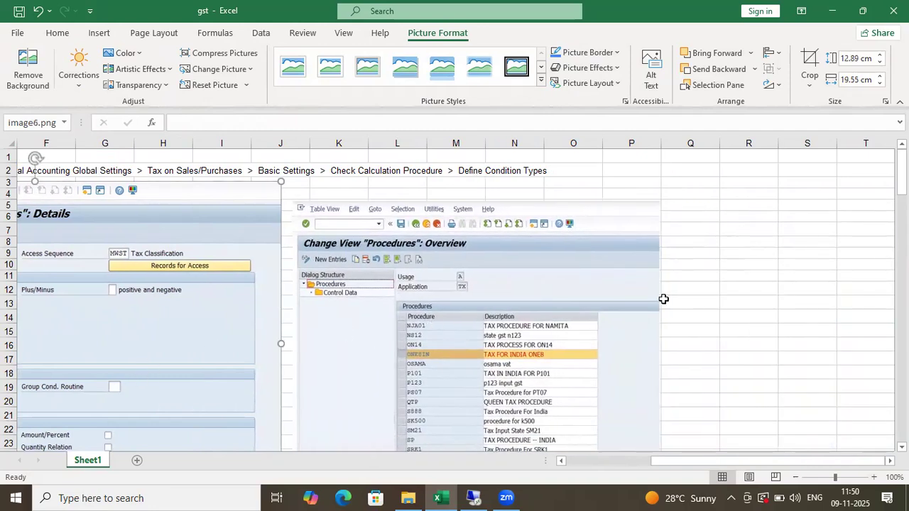
left_click(308, 169)
key("Left")
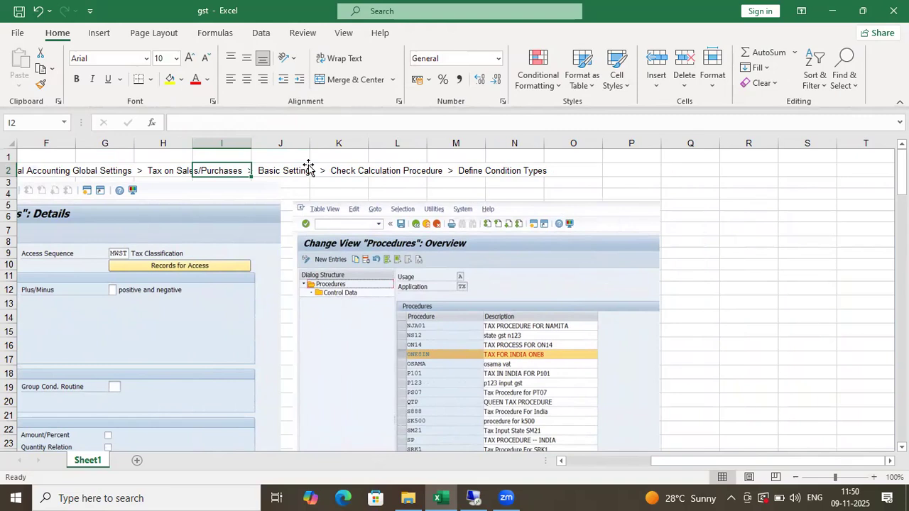
key("Home")
left_click(372, 254)
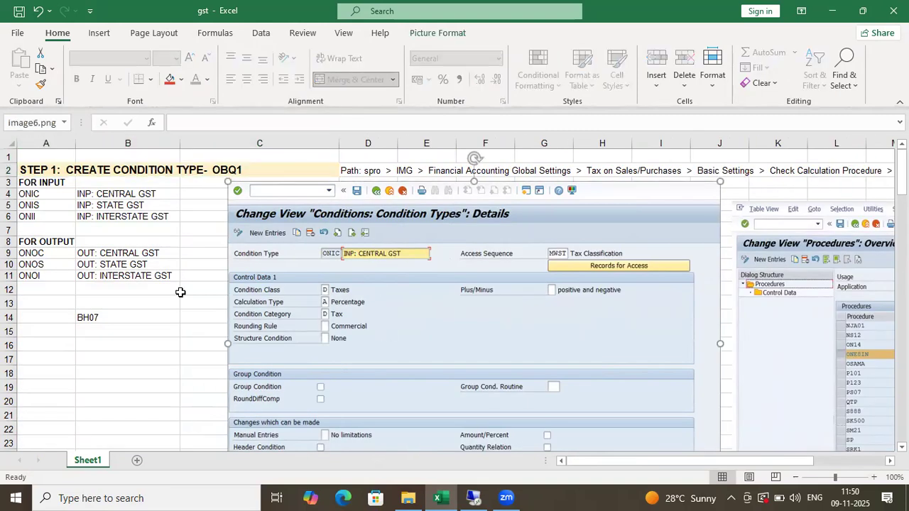
- Replace the column A codes with BHIC, BHIS, BHII, BHOC, BHOS and BHOI
left_click(47, 198)
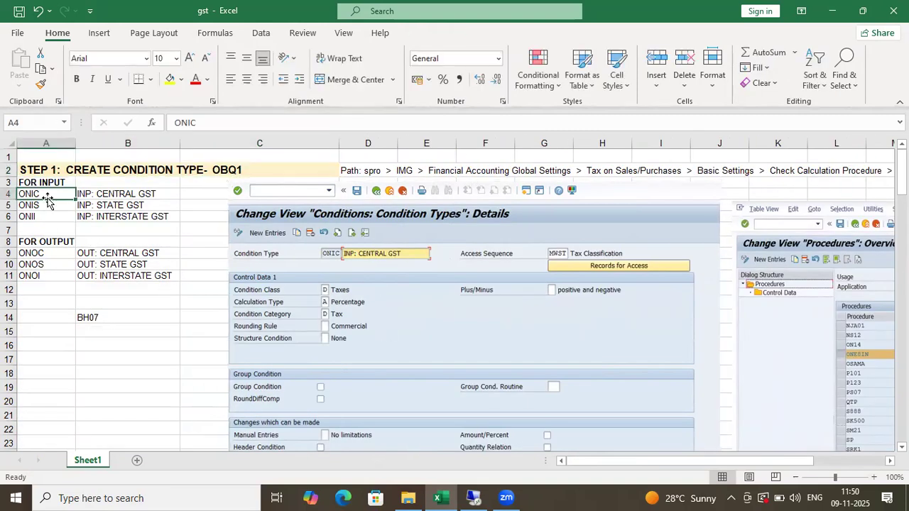
type("BHI")
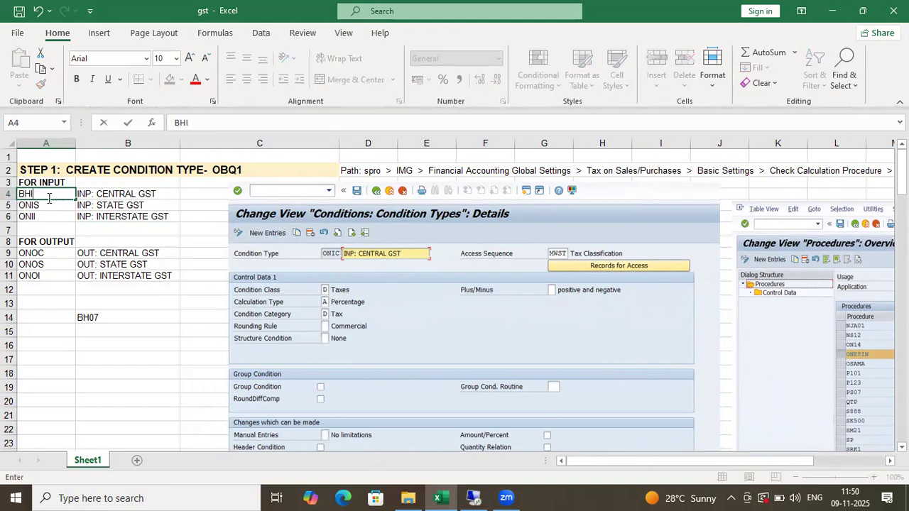
type("C")
key("Return")
type("BHIS")
key("Return")
type("BH")
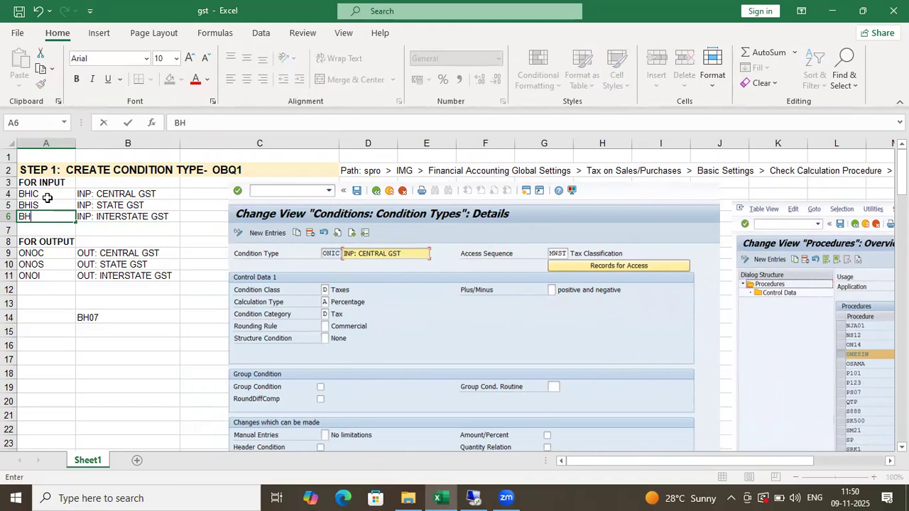
key("Return")
key("Return")
key("Return")
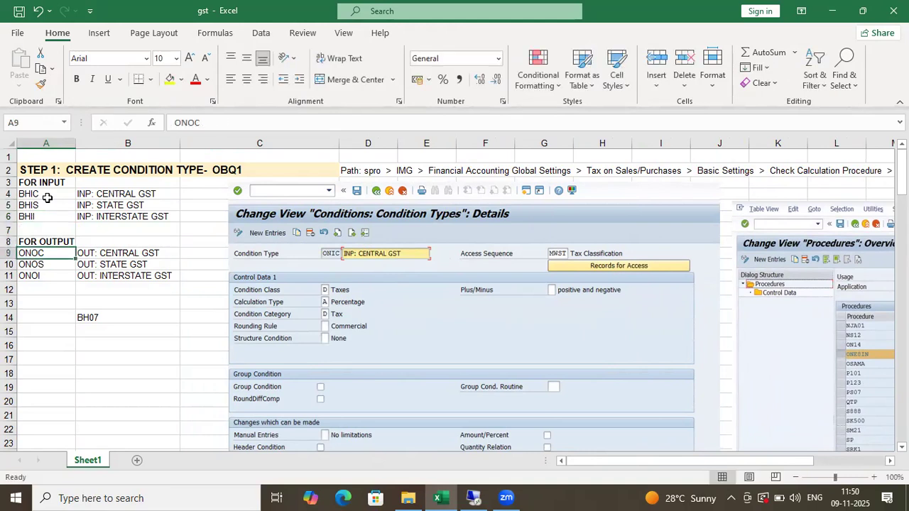
type("BHOC")
key("Return")
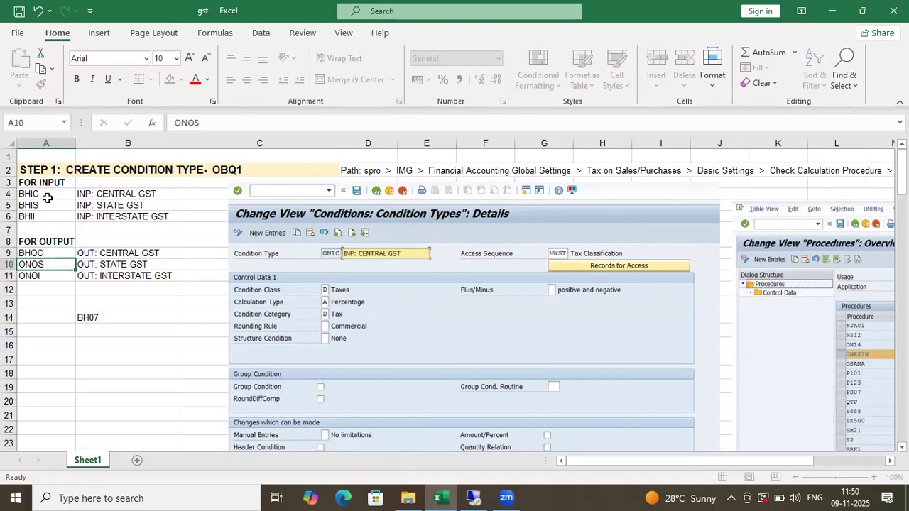
type("BHOC")
key("BackSpace")
type("S")
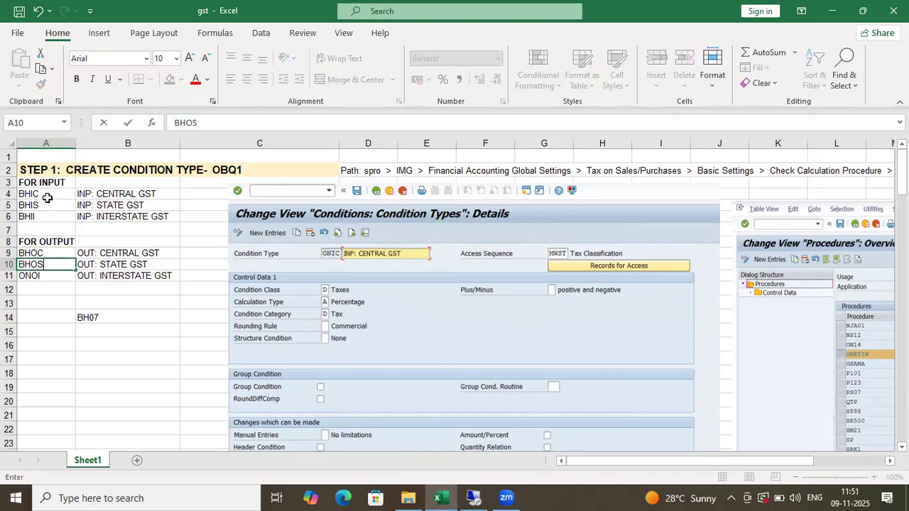
key("Return")
type("BH")
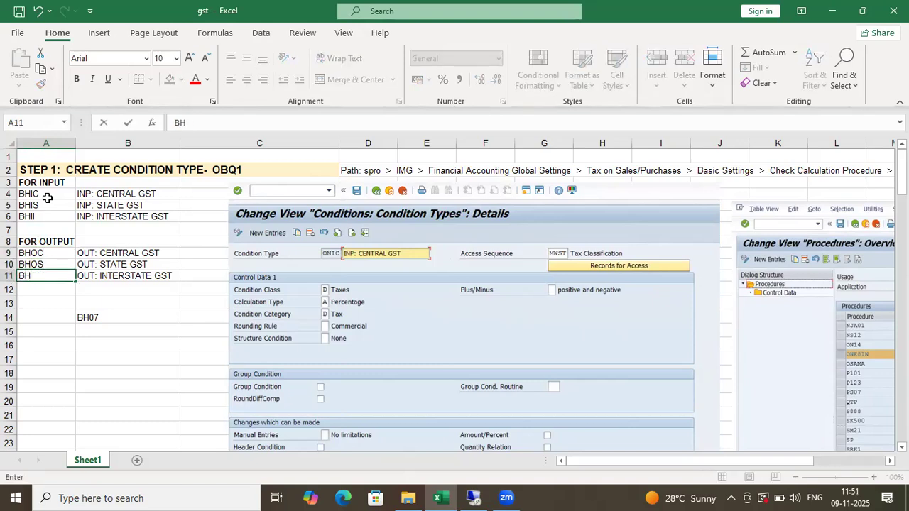
type("OI")
key("Return")
key("Up")
key("Up")
key("Up")
key("Up")
key("Up")
key("Up")
key("Up")
key("Up")
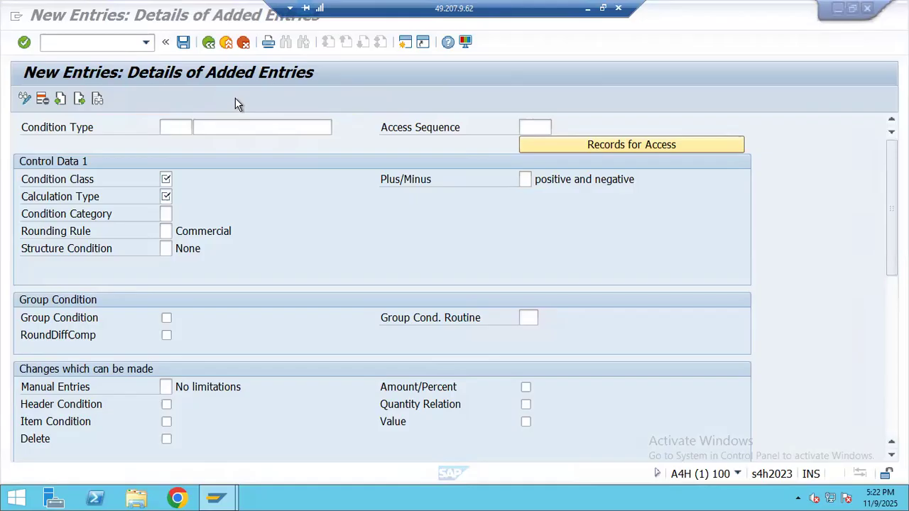
- Copy BHIC from A4 into the SAP new-entry form as the condition type
left_click(171, 127)
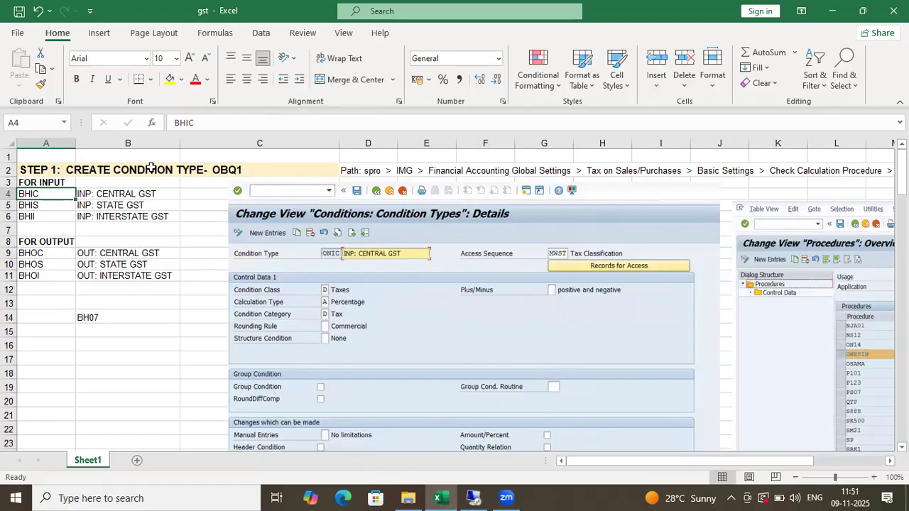
key("ctrl+c")
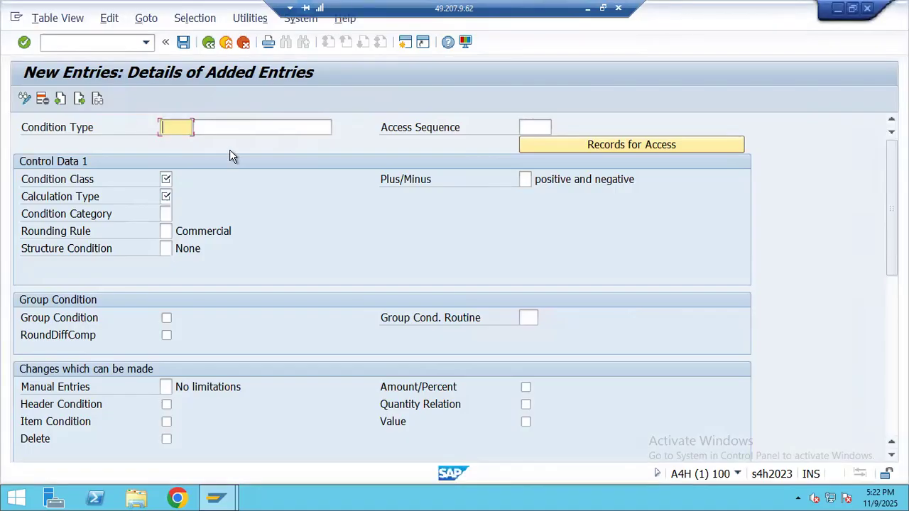
key("ctrl+v")
left_click(223, 128)
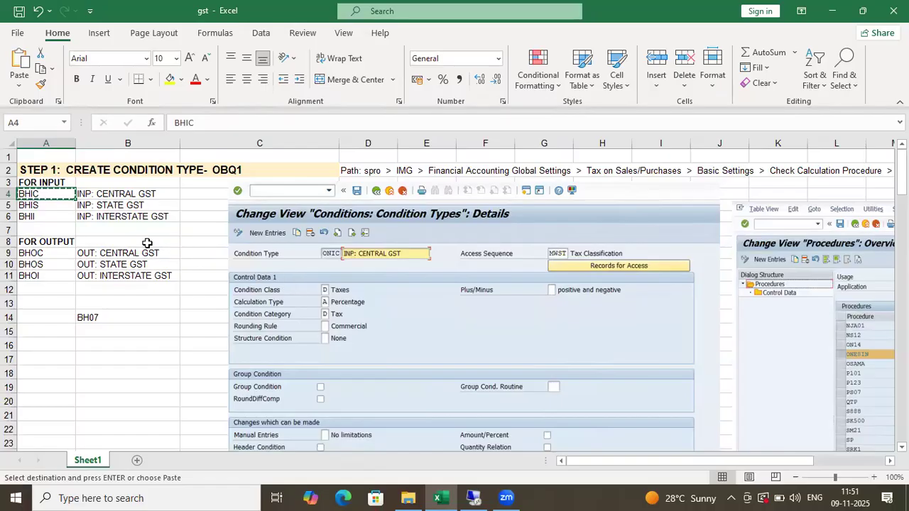
- Give BHIC the description INP: CENTRAL GST and access sequence MWST
left_click(130, 199)
key("ctrl+c")
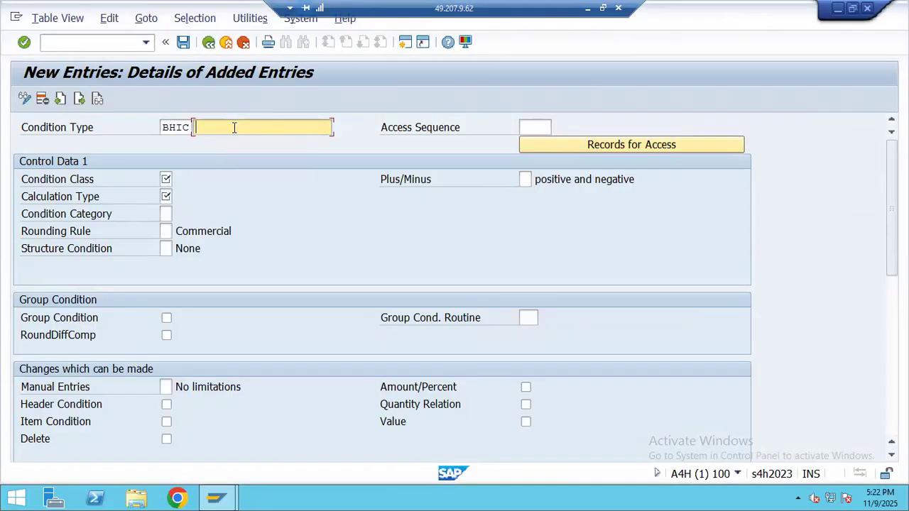
key("ctrl+v")
left_click(527, 126)
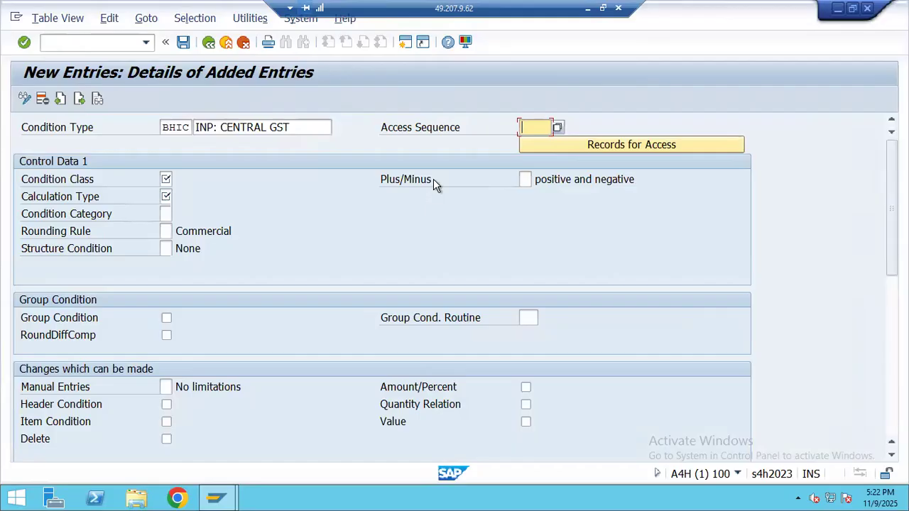
type("MWST")
- Set class Taxes, calculation type Percentage, category Tax, then save under a customizing request
left_click(167, 180)
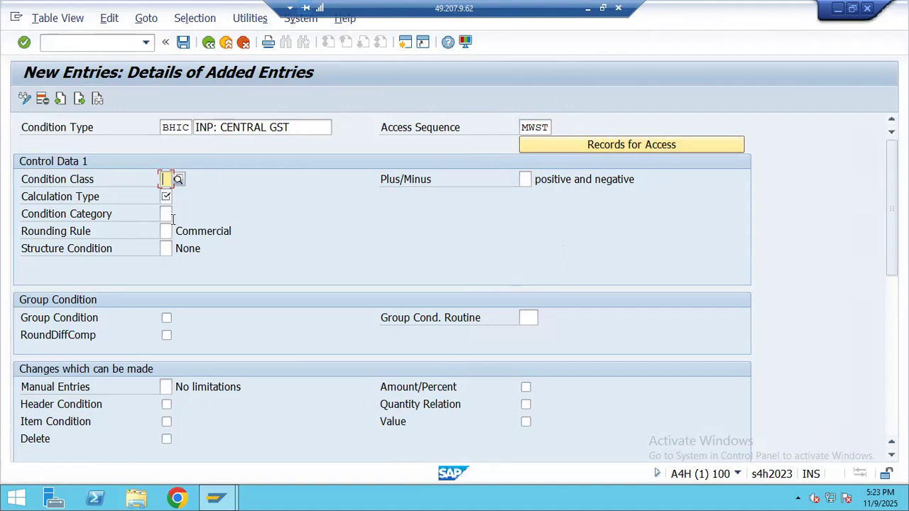
left_click(176, 178)
key("F4")
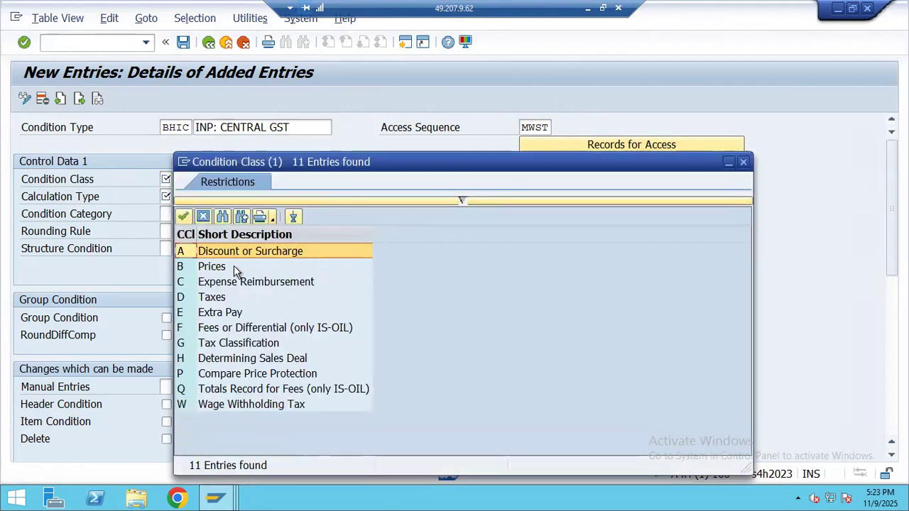
double_click(223, 297)
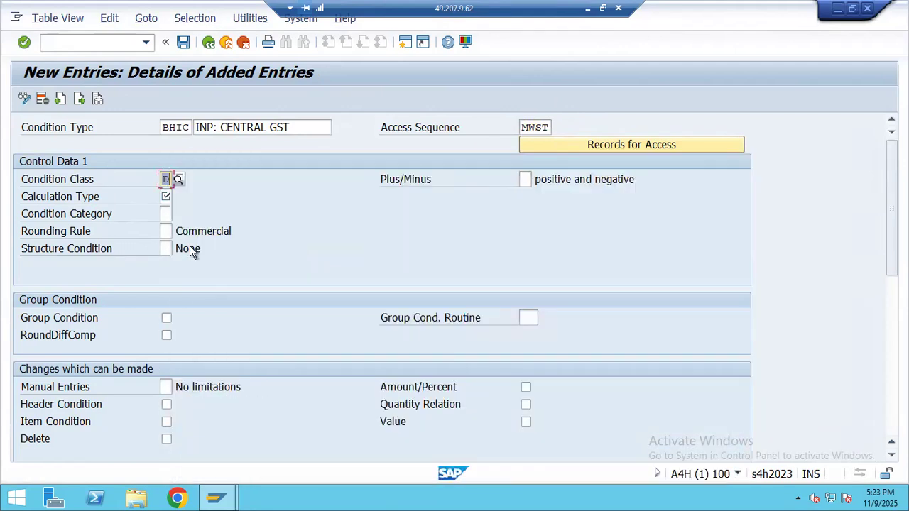
left_click(168, 197)
left_click(177, 198)
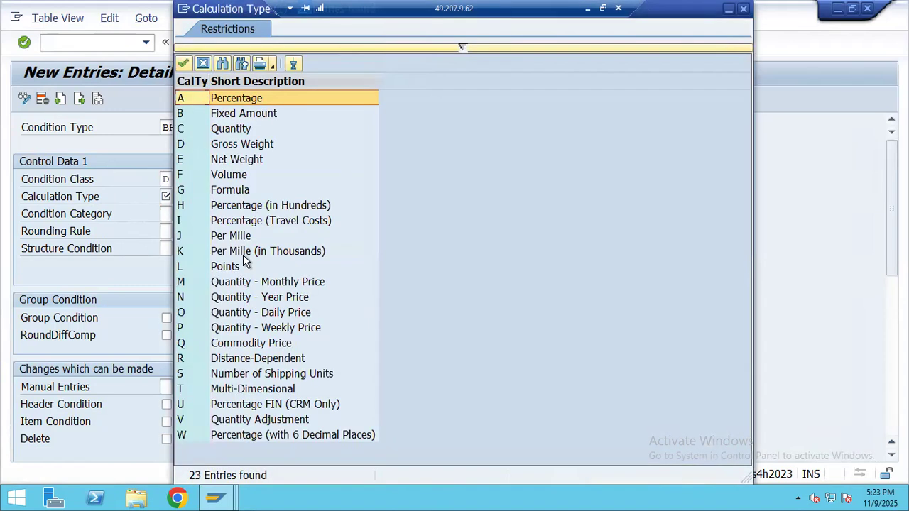
double_click(246, 97)
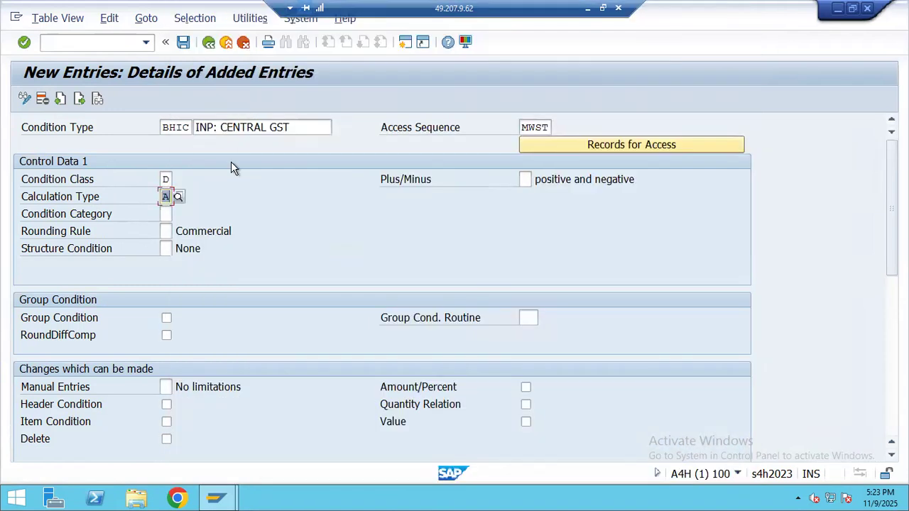
left_click(177, 213)
type("D")
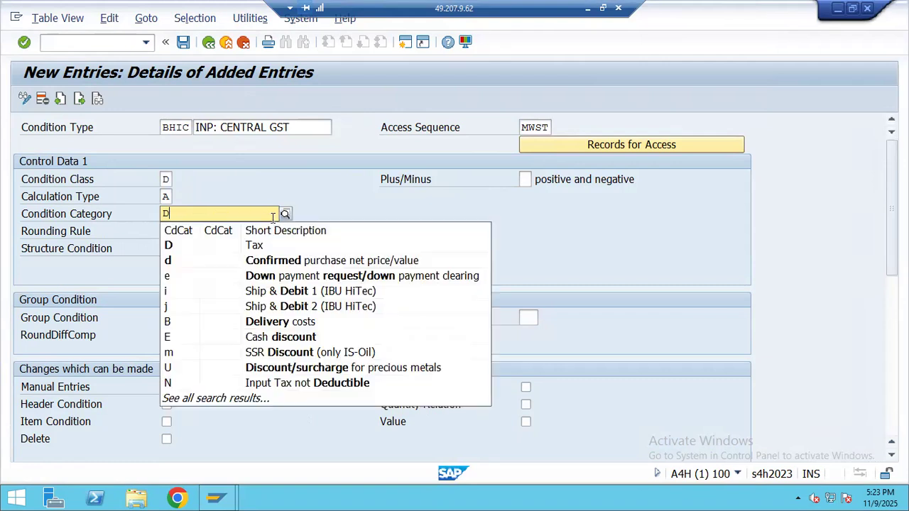
left_click(245, 245)
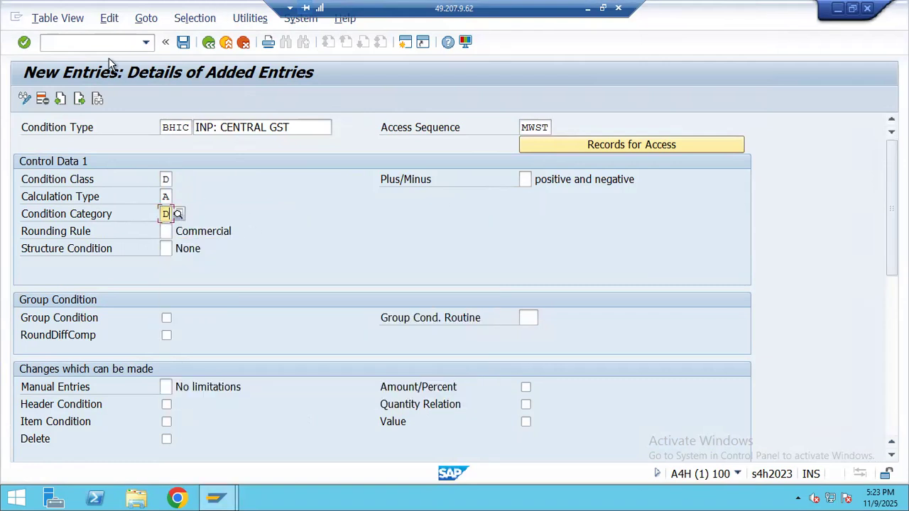
left_click(182, 43)
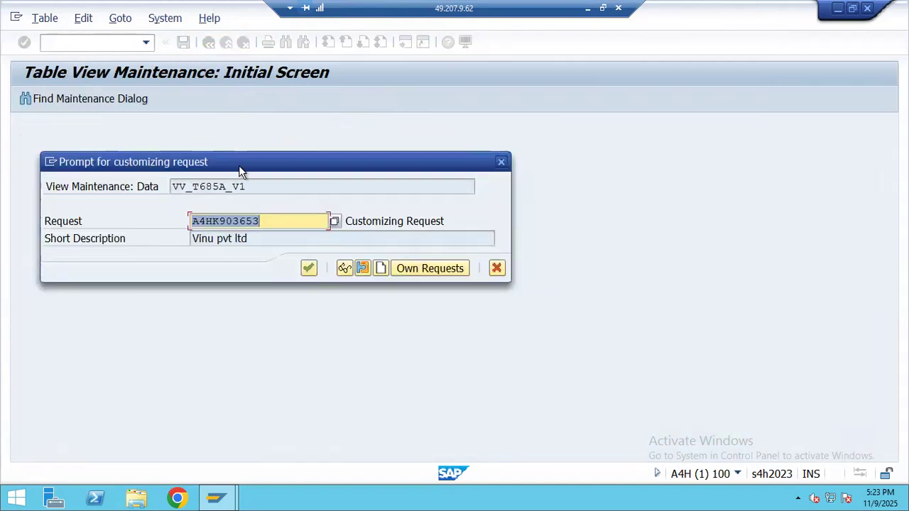
left_click(308, 268)
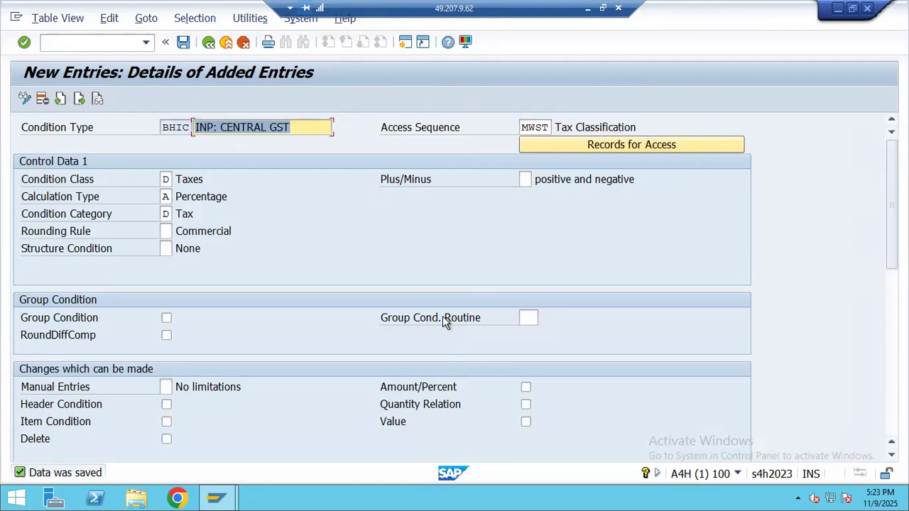
- Create a new entry with condition type BHIS and description INP: STATE GST copied from Excel
left_click(60, 98)
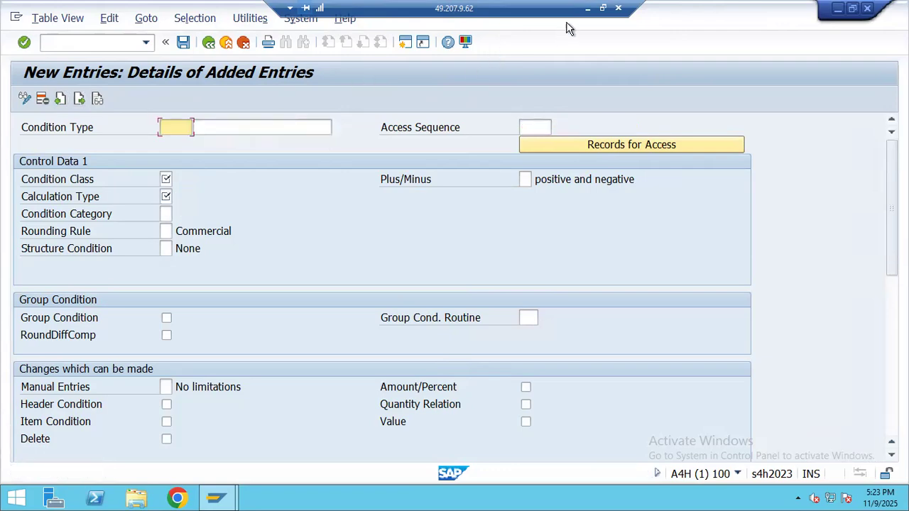
left_click(593, 9)
left_click(42, 205)
key("ctrl+c")
key("alt+Tab")
key("ctrl+v")
left_click(587, 7)
left_click(122, 205)
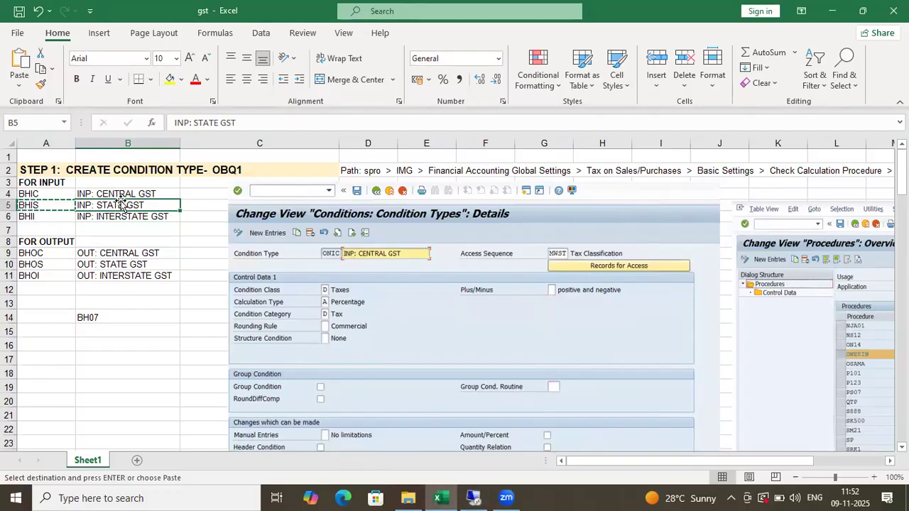
key("ctrl+c")
key("alt+Tab")
left_click(229, 127)
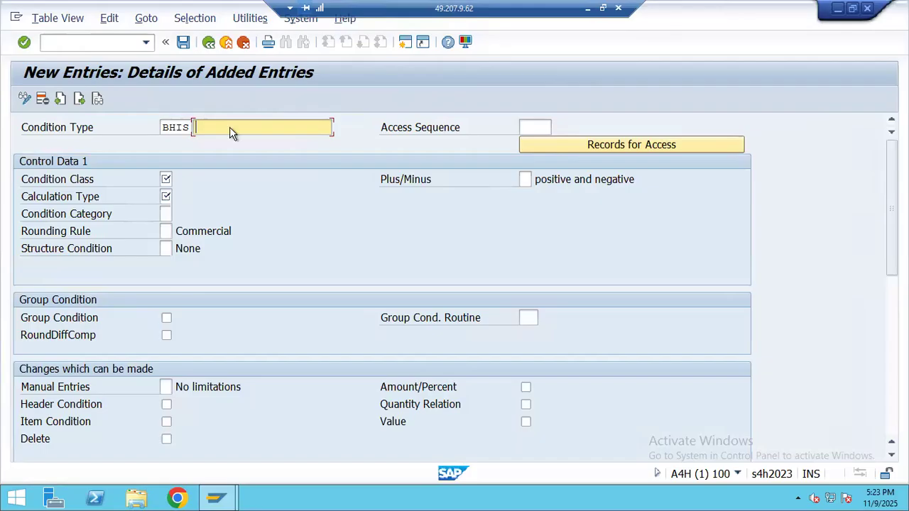
key("ctrl+v")
- Set BHIS to condition class Taxes, calculation type Percentage and category Tax
left_click(168, 179)
left_click(177, 180)
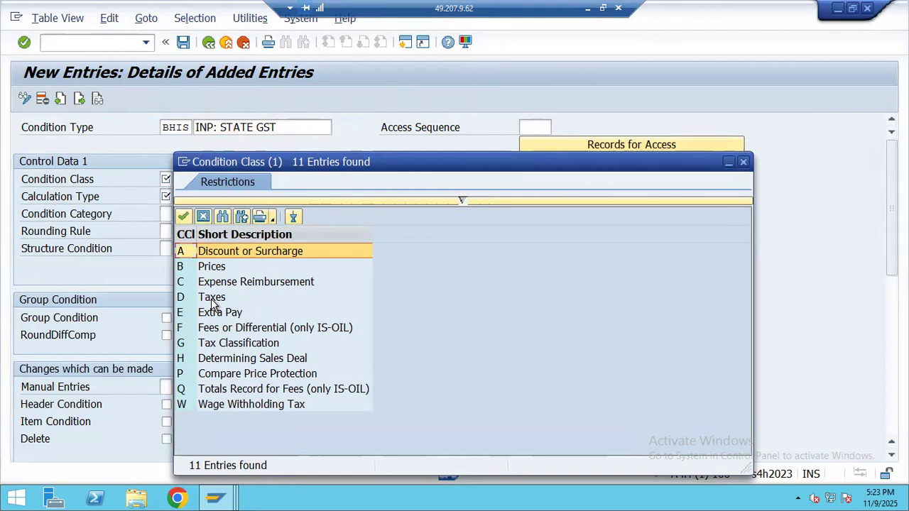
double_click(212, 297)
left_click(165, 196)
left_click(178, 196)
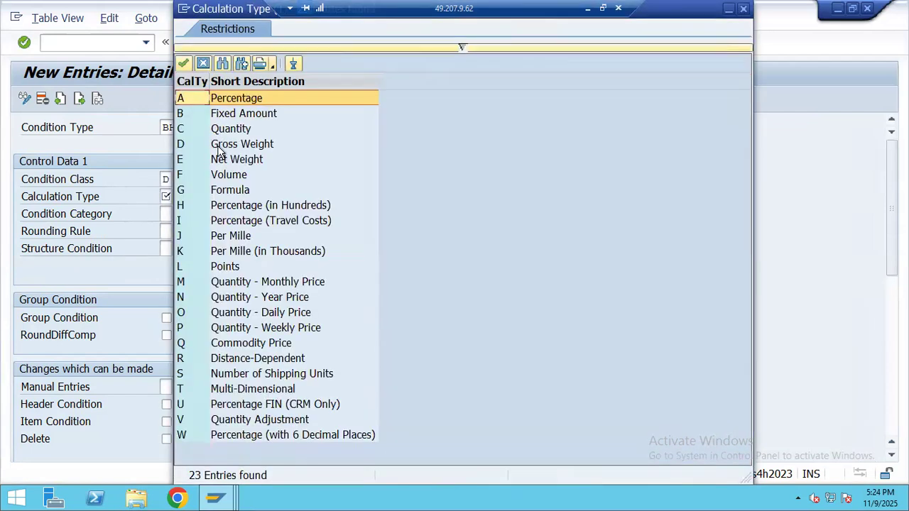
double_click(232, 100)
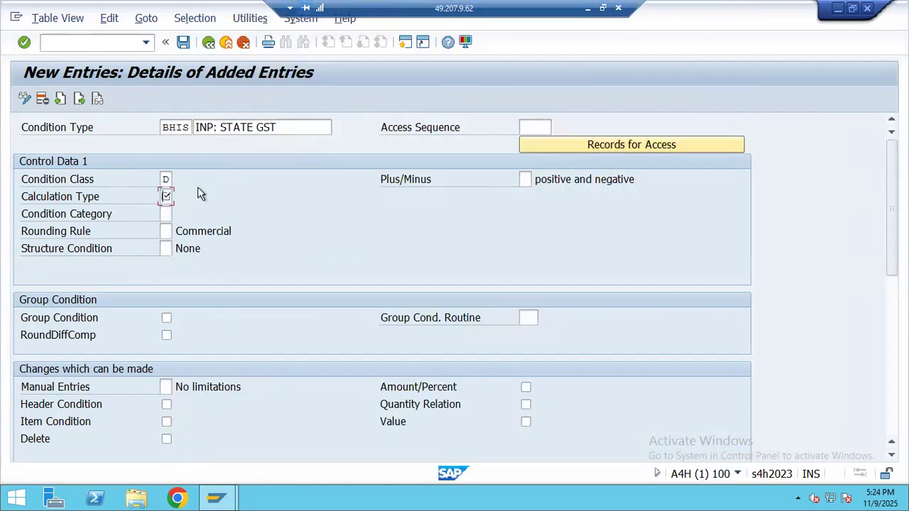
left_click(164, 214)
left_click(178, 214)
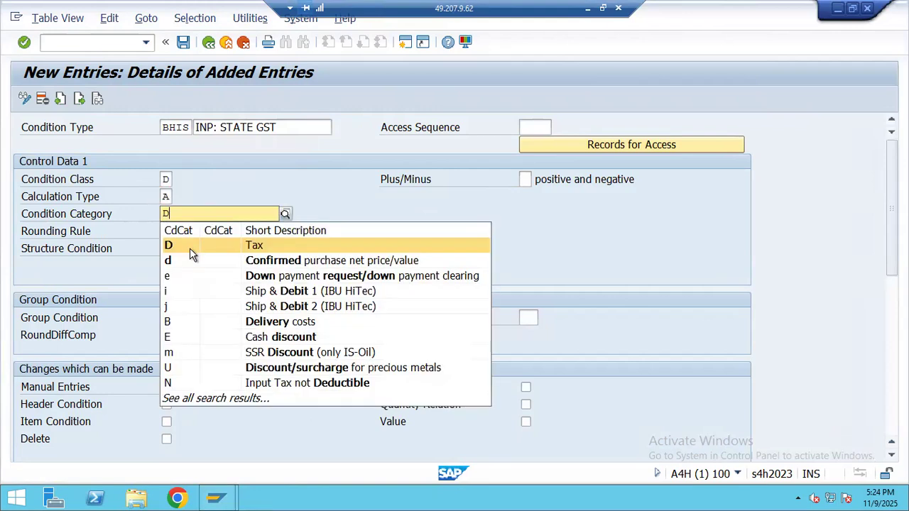
double_click(190, 245)
- Set access sequence MWST, save BHIS, and start the next entry by selecting BHII
left_click(520, 128)
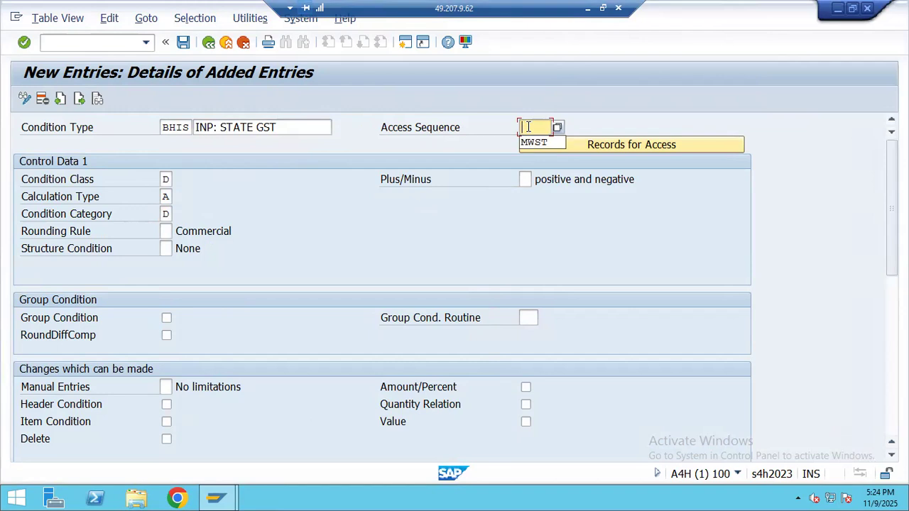
left_click(533, 143)
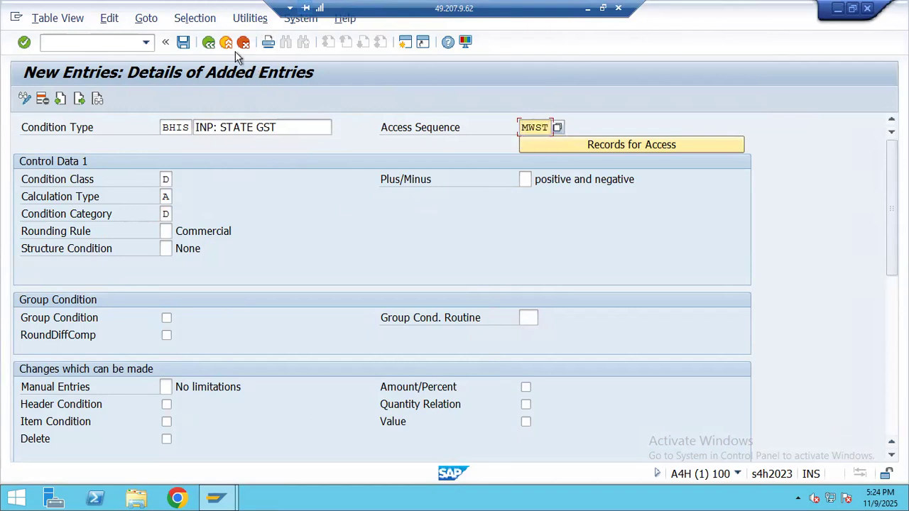
left_click(183, 42)
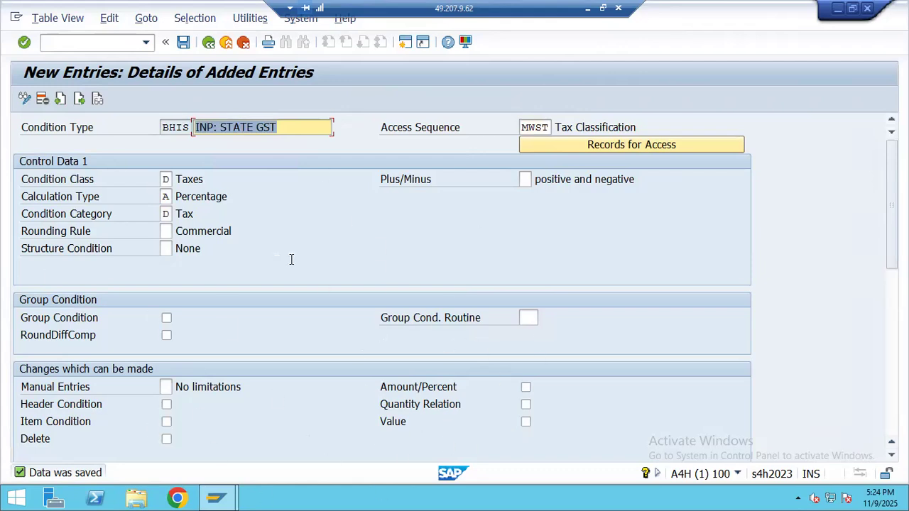
scroll(348, 312, "down", 3)
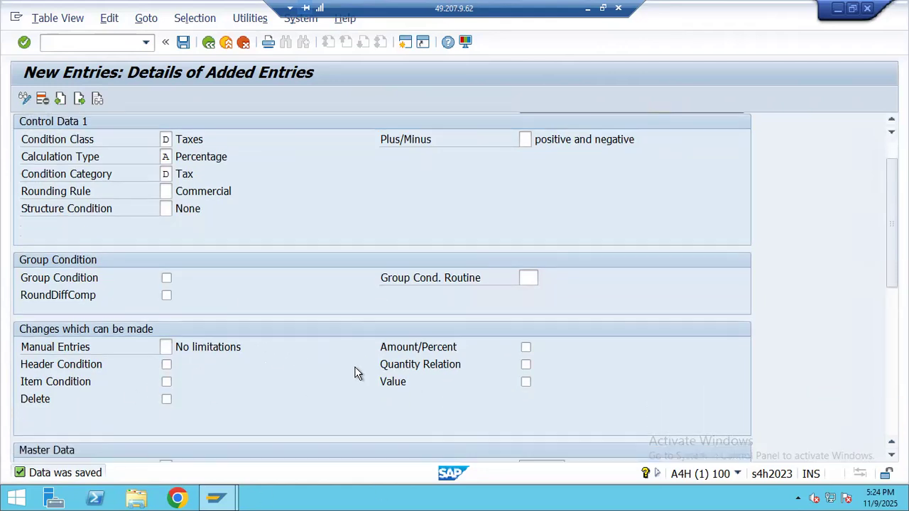
scroll(380, 350, "down", 1)
scroll(348, 355, "up", 3)
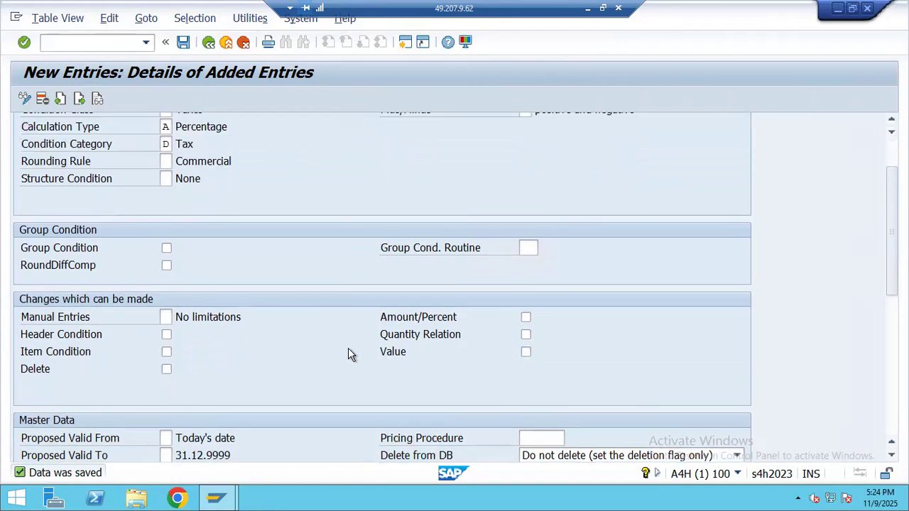
scroll(348, 353, "up", 1)
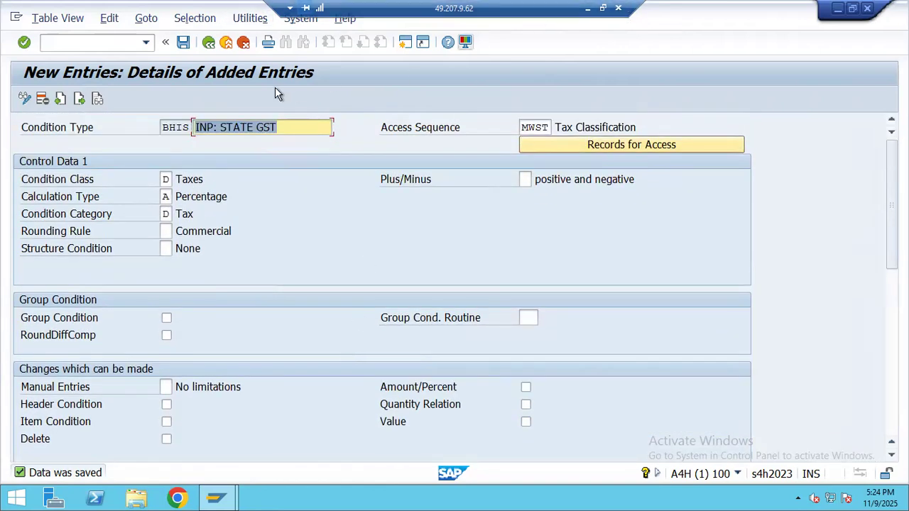
left_click(79, 98)
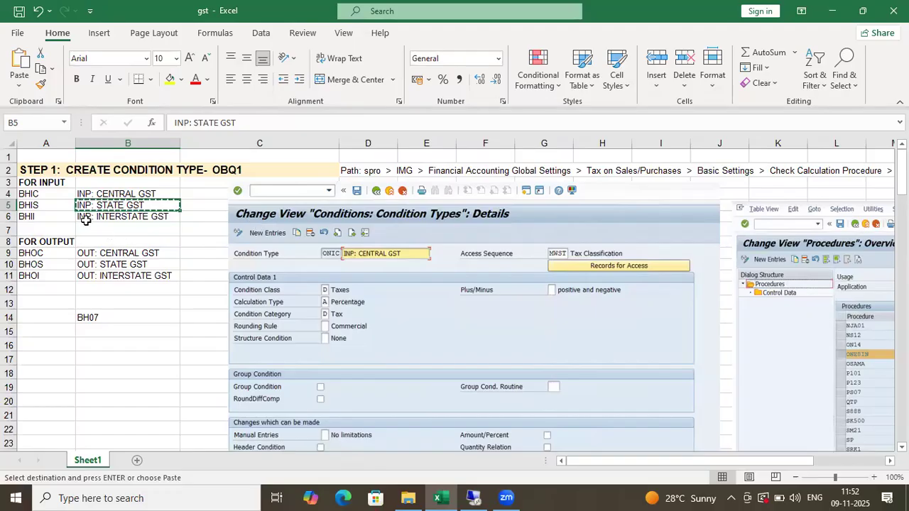
left_click(64, 217)
- Enter condition type BHII with description INP: INTERSTATE GST, copied from the spreadsheet
key("ctrl+c")
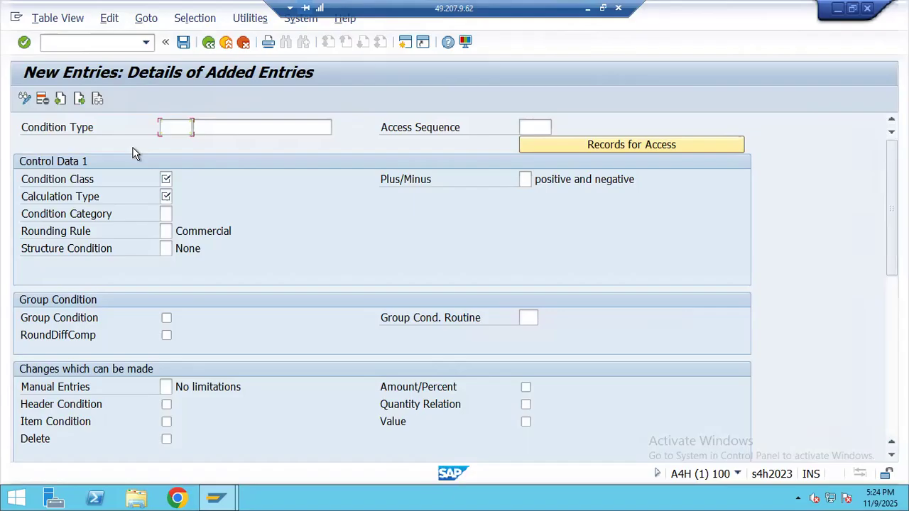
key("ctrl+v")
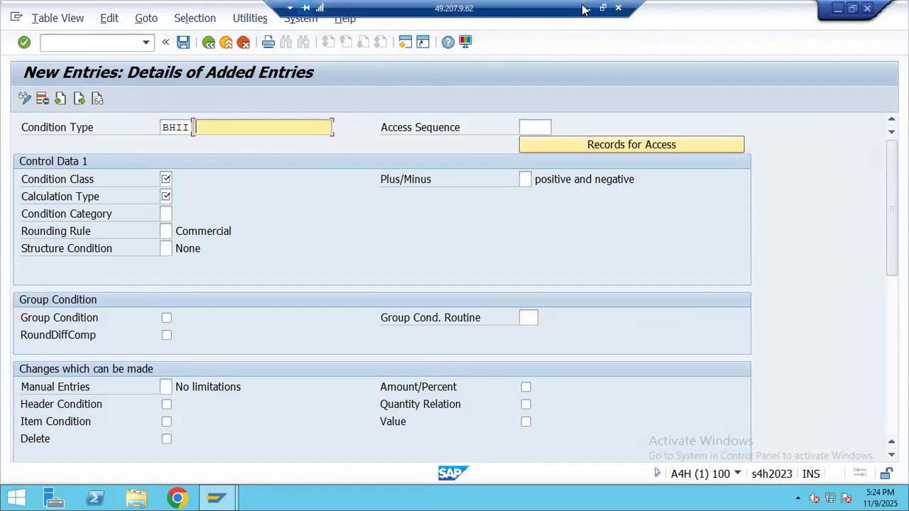
left_click(588, 8)
left_click(140, 213)
key("ctrl+c")
key("alt+Tab")
key("ctrl+v")
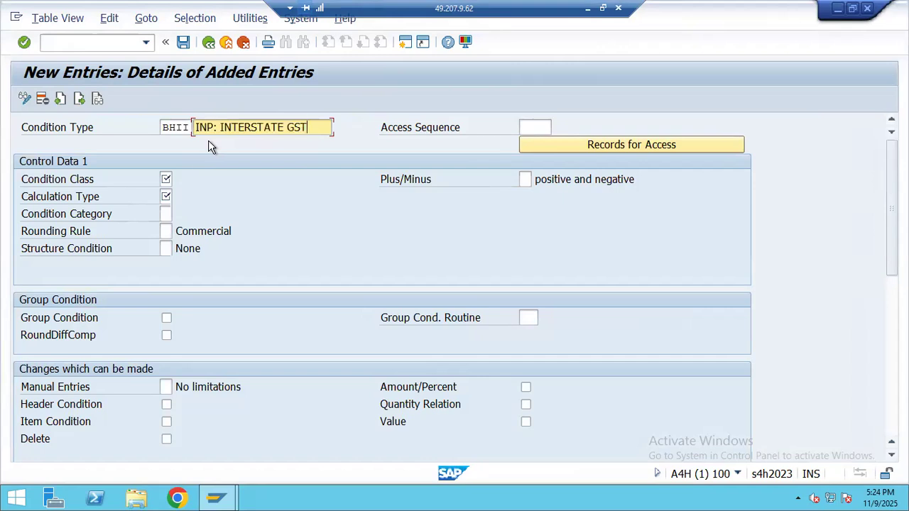
- Set class D, calculation type A, category D Tax and access sequence MWST, then save
left_click(167, 180)
type("D")
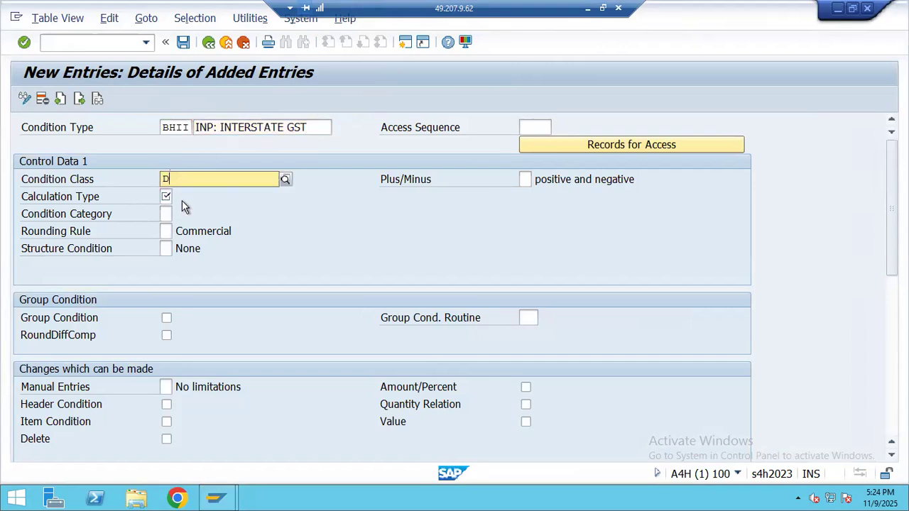
key("Tab")
type("A")
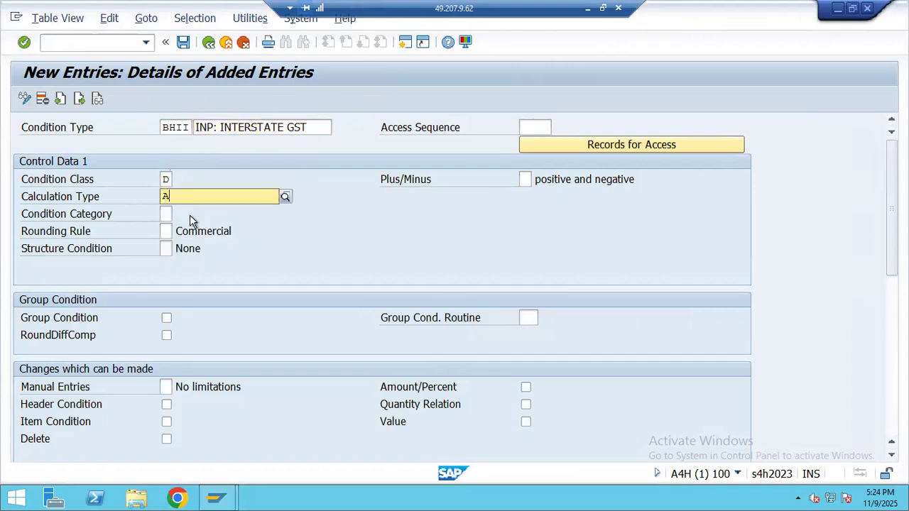
key("Tab")
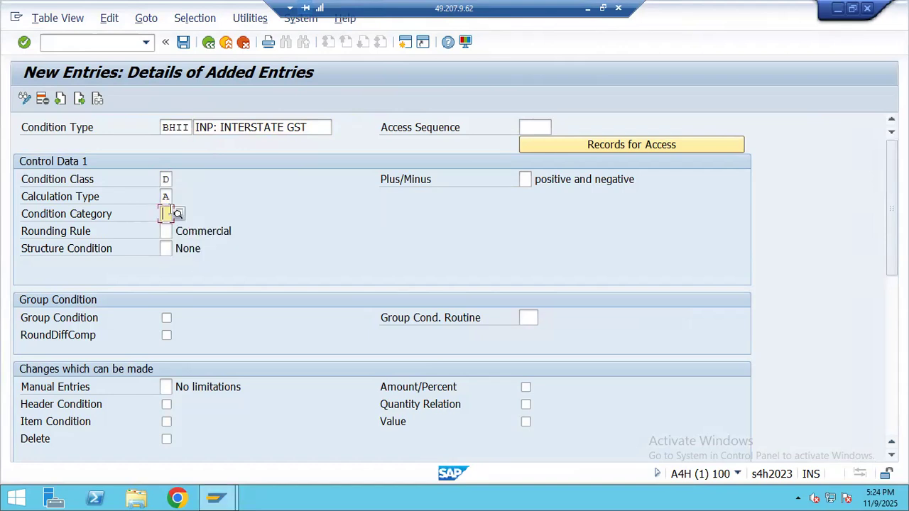
type("D")
left_click(212, 247)
left_click(537, 129)
type("S")
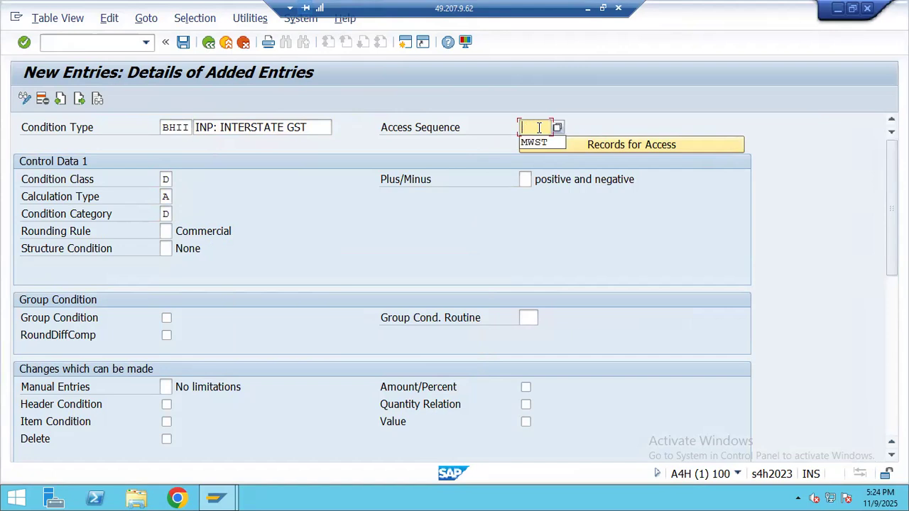
key("Down")
key("Return")
left_click(183, 43)
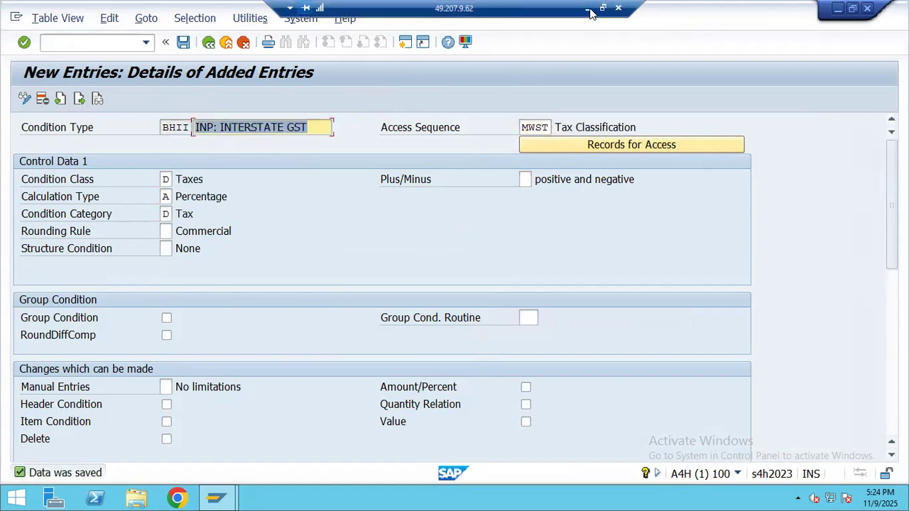
- Look over the condition type code list in the spreadsheet
left_click(587, 8)
scroll(132, 263, "down", 5)
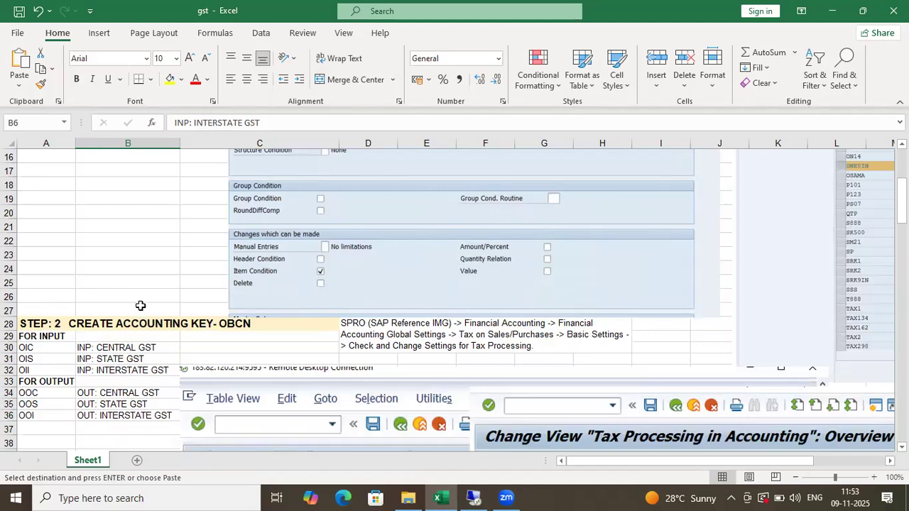
scroll(140, 305, "down", 4)
scroll(148, 266, "up", 9)
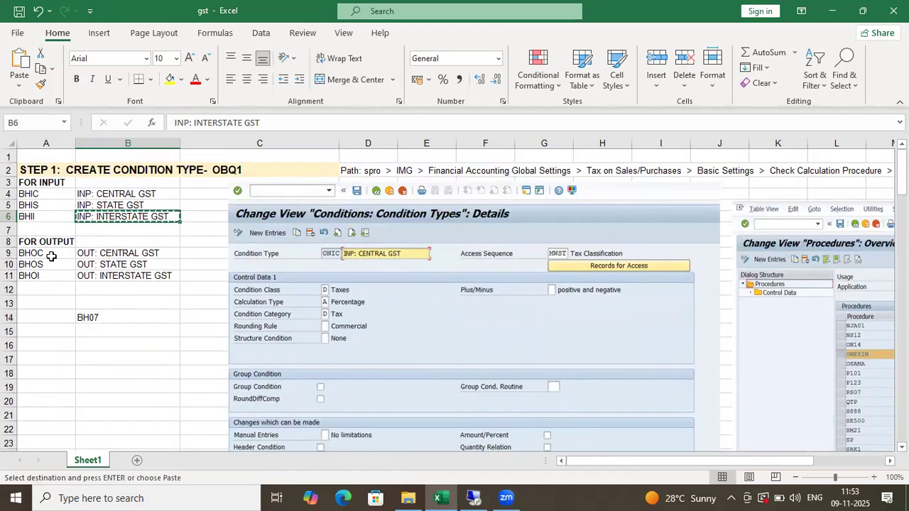
- Add a new entry BHOC with description OUT: CENTRAL GST
left_click(51, 257)
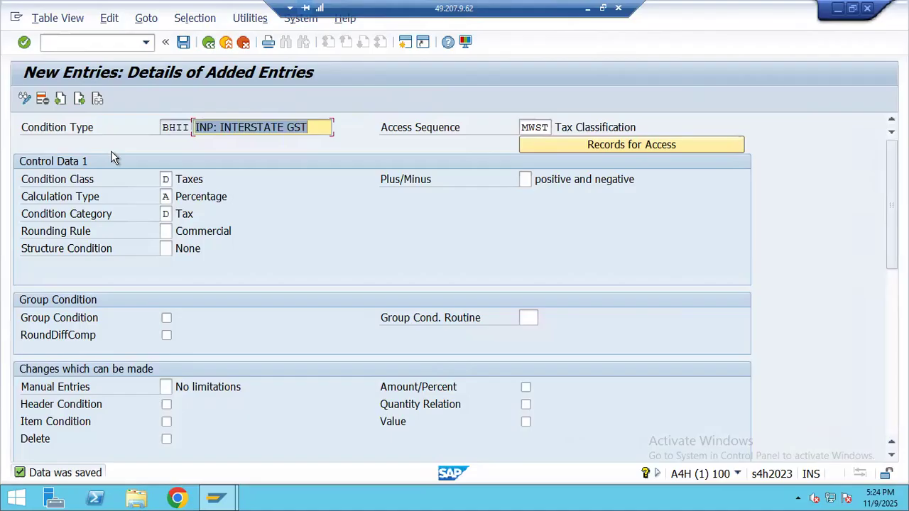
left_click(79, 100)
left_click(79, 100)
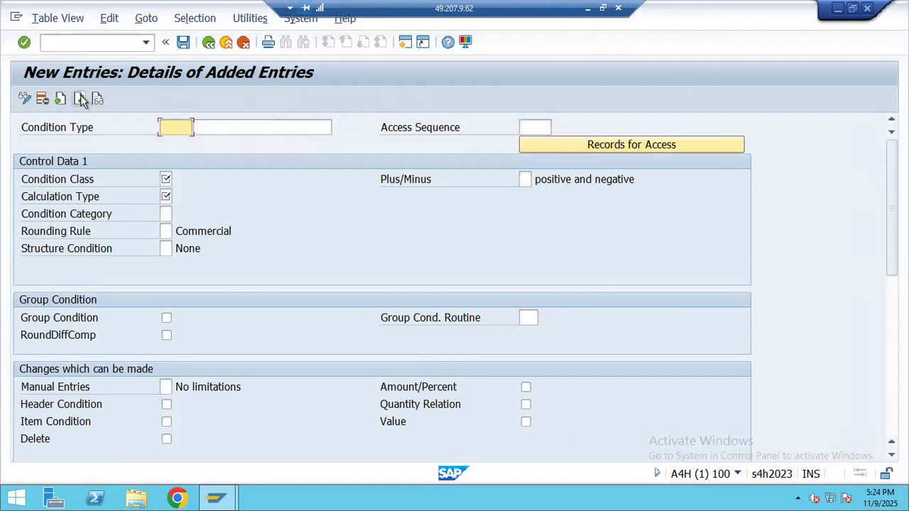
key("ctrl+v")
key("Return")
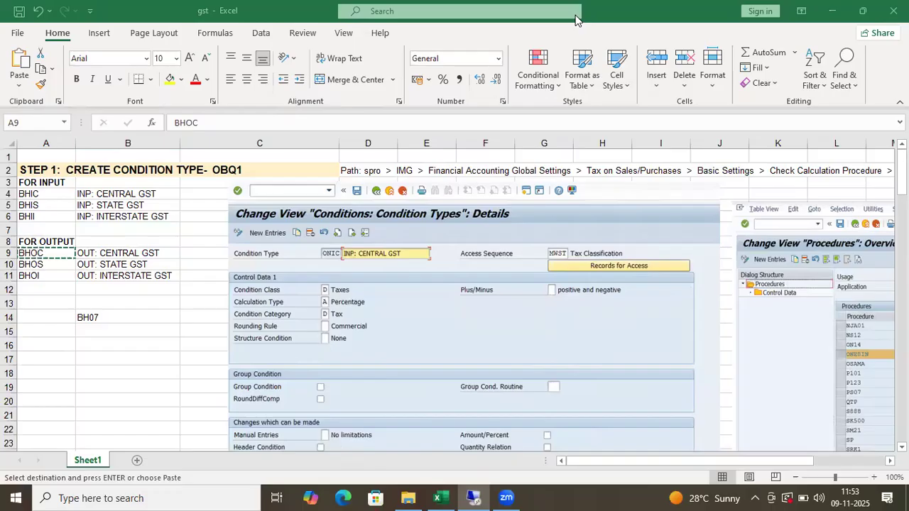
left_click(111, 254)
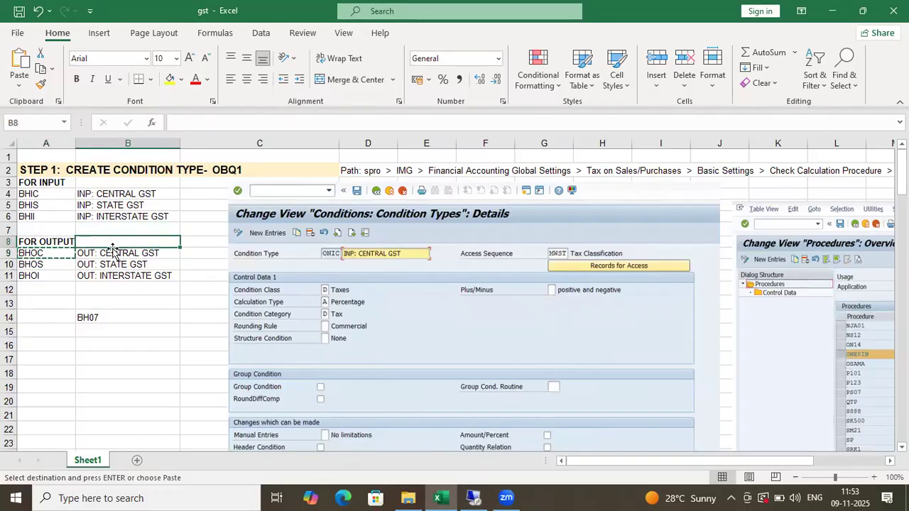
key("ctrl+c")
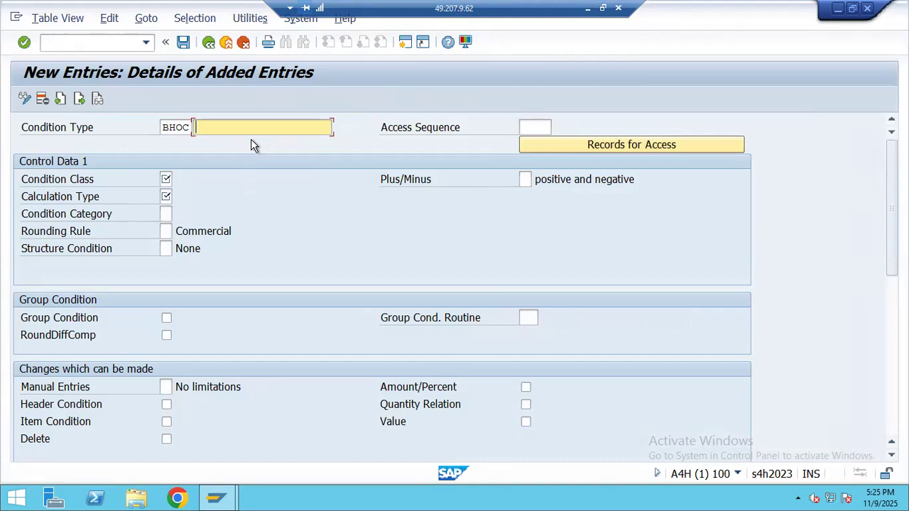
key("ctrl+v")
- Set condition class D Taxes, calculation type A Percentage and category D Tax
left_click(164, 179)
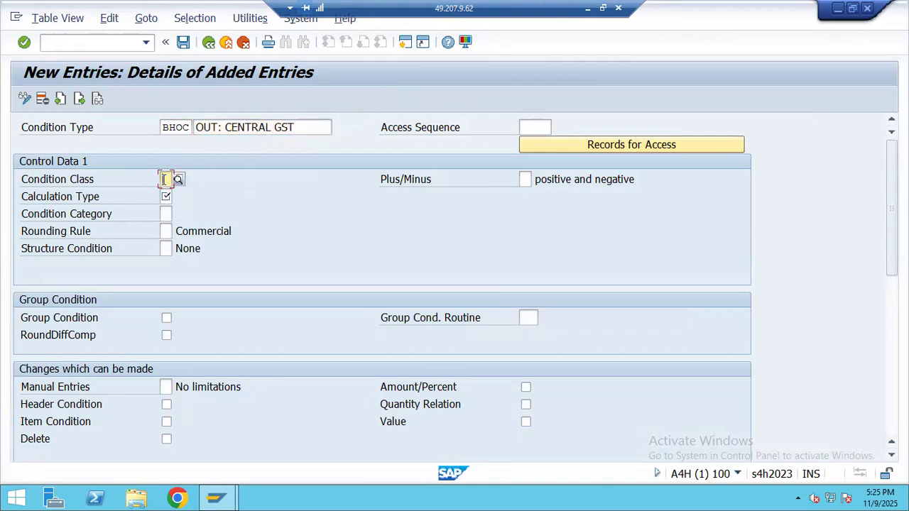
left_click(203, 213)
left_click(165, 197)
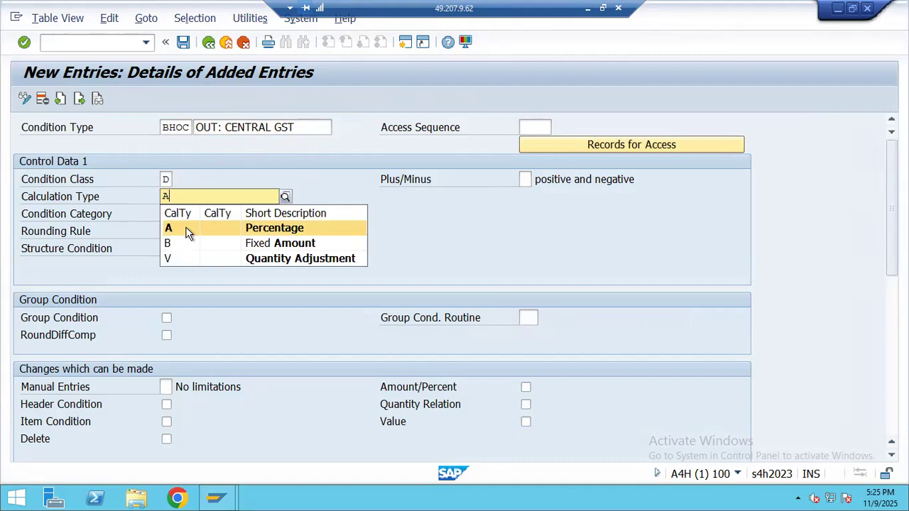
left_click(186, 228)
left_click(175, 215)
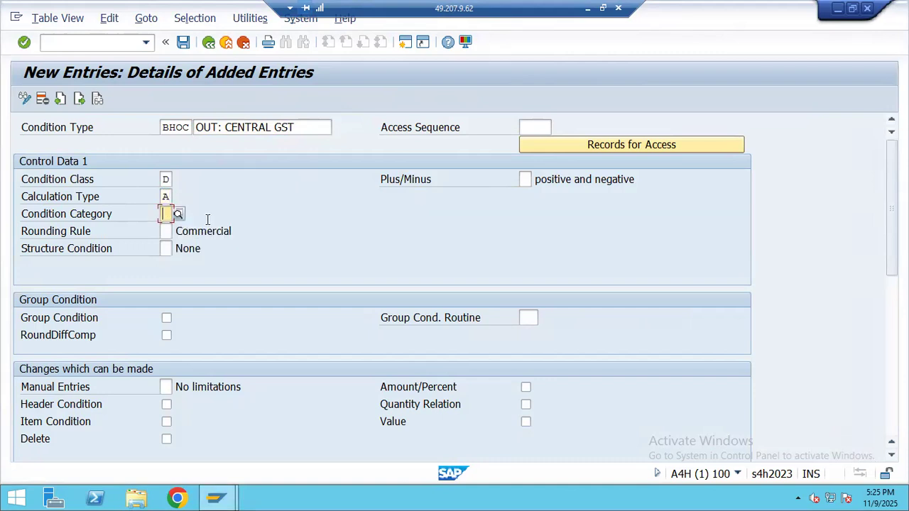
type("A")
key("BackSpace")
type("D")
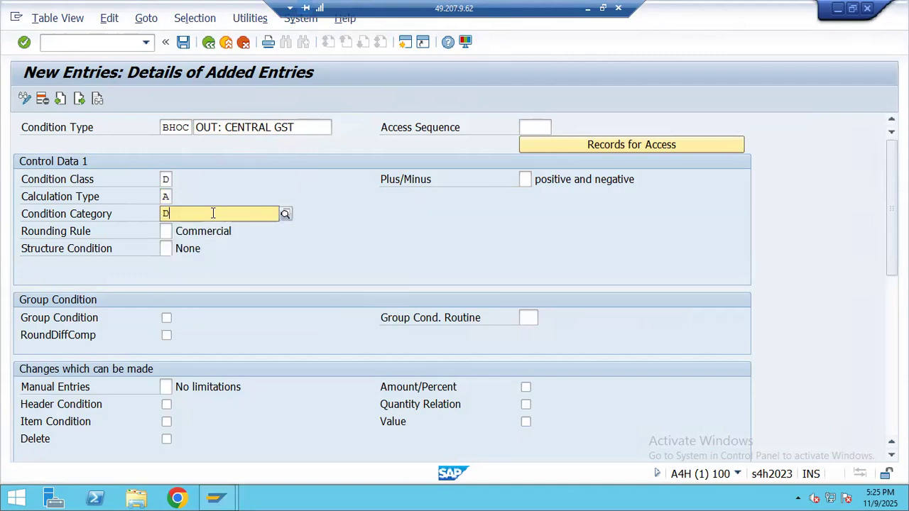
left_click(266, 246)
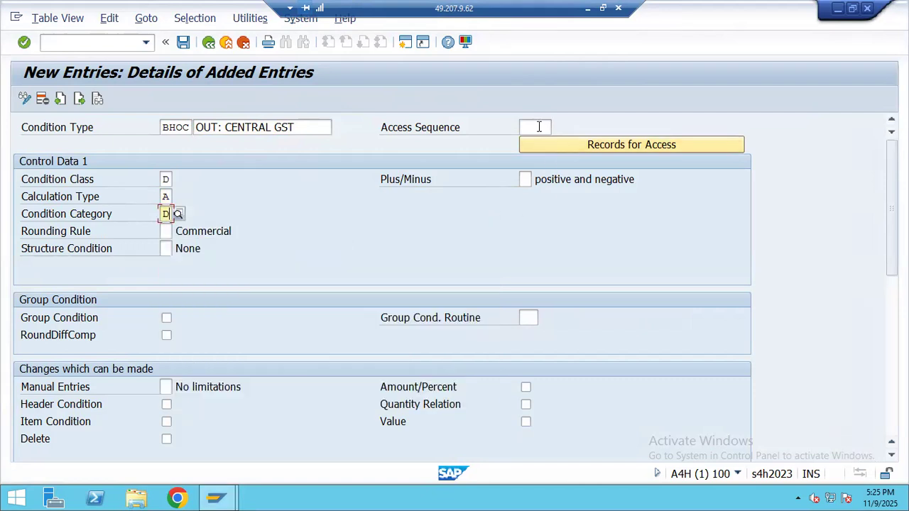
- Set access sequence MWST, save BHOC, and start a blank entry
left_click(538, 127)
type("N")
left_click(542, 143)
scroll(198, 290, "down", 1)
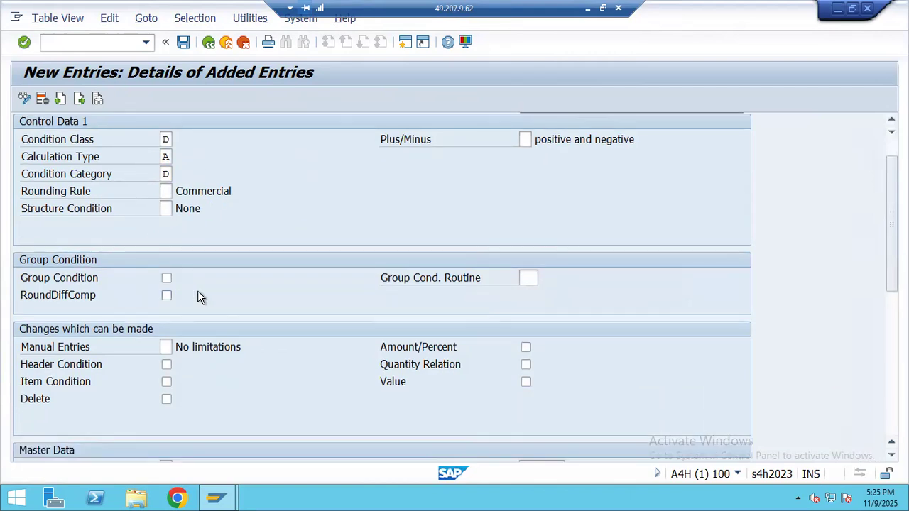
scroll(293, 213, "down", 2)
scroll(295, 213, "up", 1)
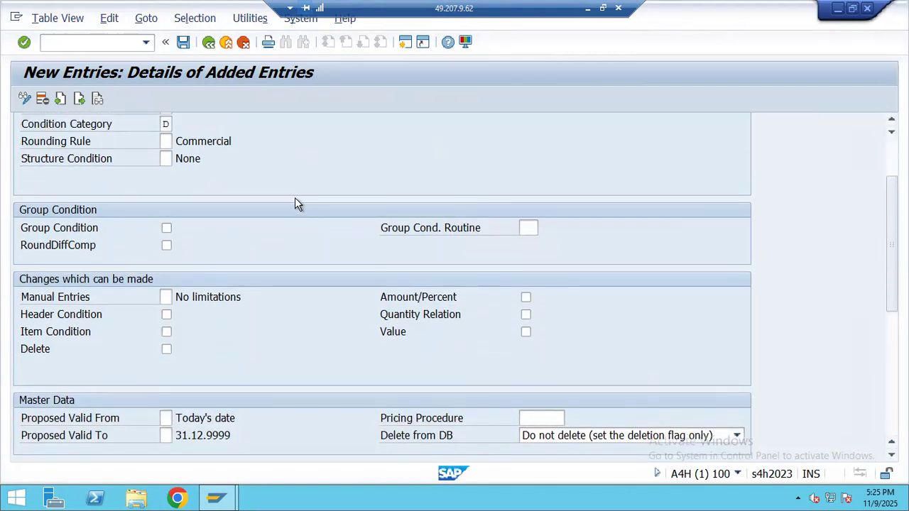
scroll(295, 200, "up", 2)
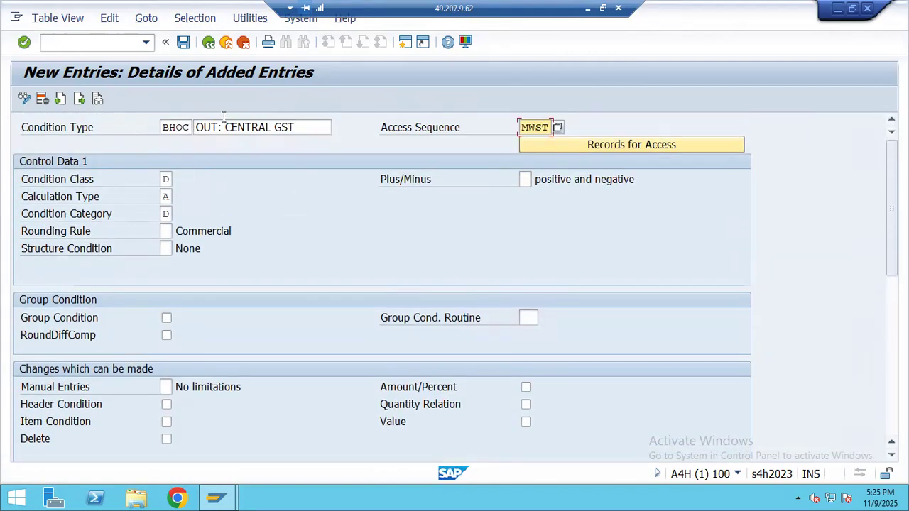
left_click(182, 41)
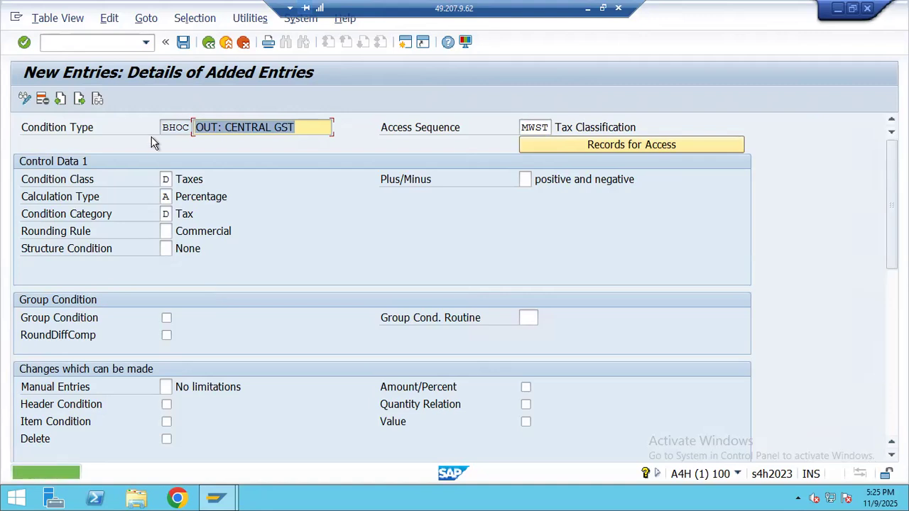
left_click(80, 99)
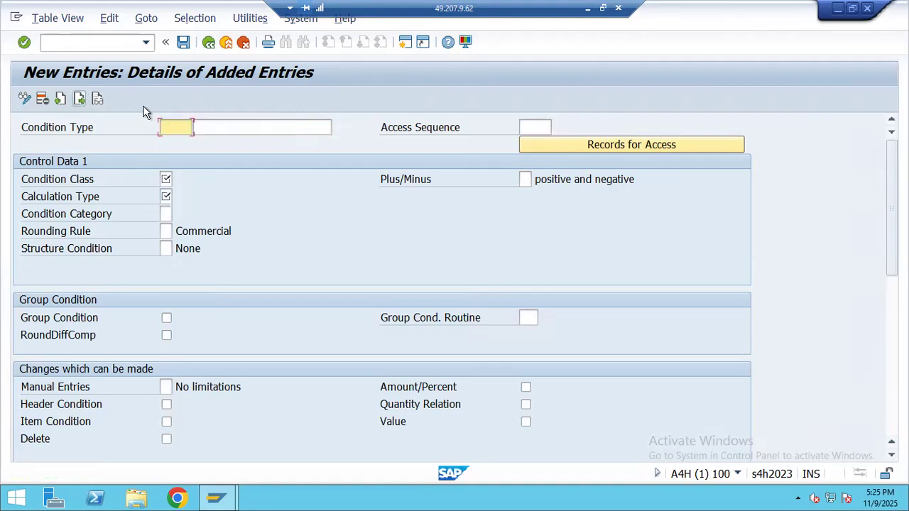
- Paste condition type BHOS with description OUT: STATE GST from the spreadsheet
left_click(587, 7)
left_click(44, 264)
key("ctrl+c")
key("alt+Tab")
key("ctrl+v")
left_click(587, 8)
left_click(148, 263)
key("ctrl+c")
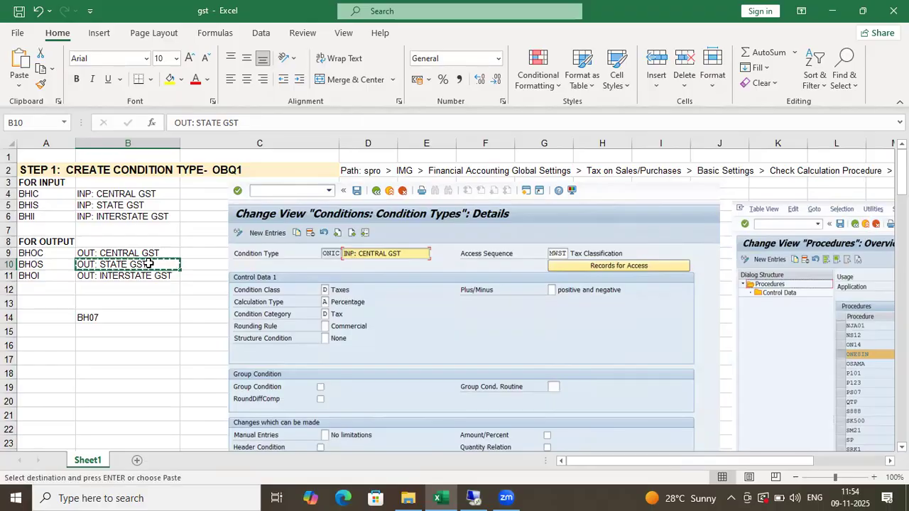
key("alt+Tab")
left_click(249, 134)
key("ctrl+v")
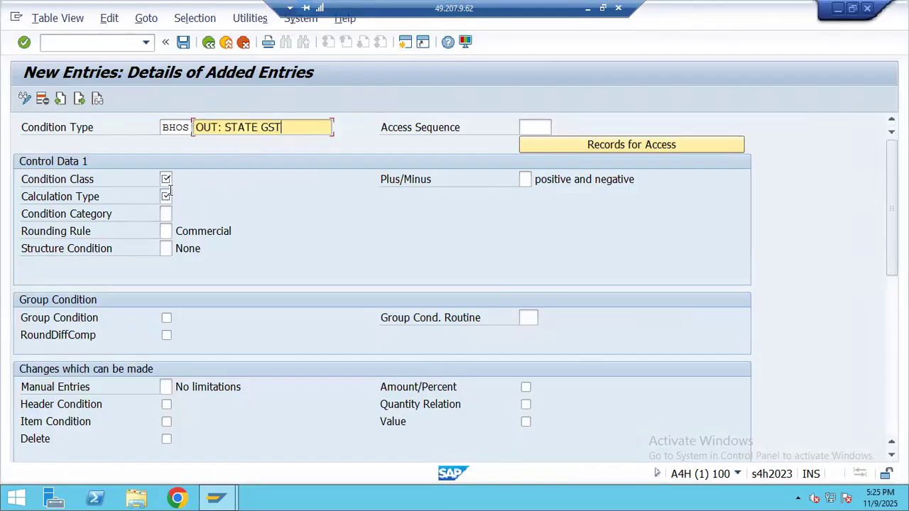
- Set condition class D Taxes, calculation type A Percentage and category D Tax
left_click(165, 179)
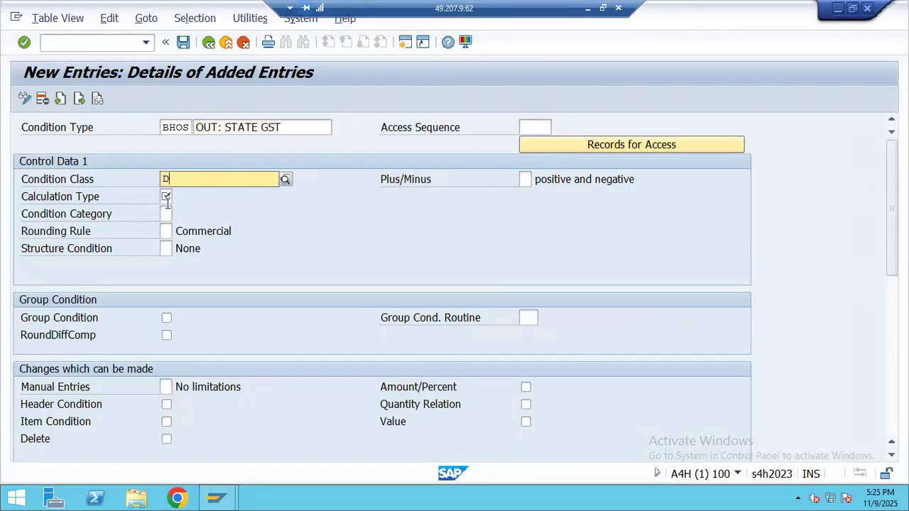
key("F4")
left_click(194, 209)
left_click(162, 197)
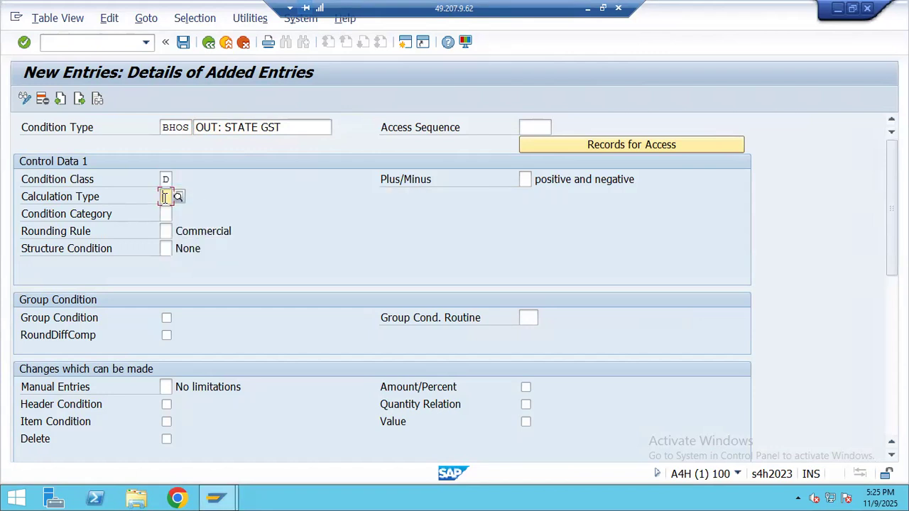
type("A")
left_click(207, 227)
left_click(167, 214)
type("D")
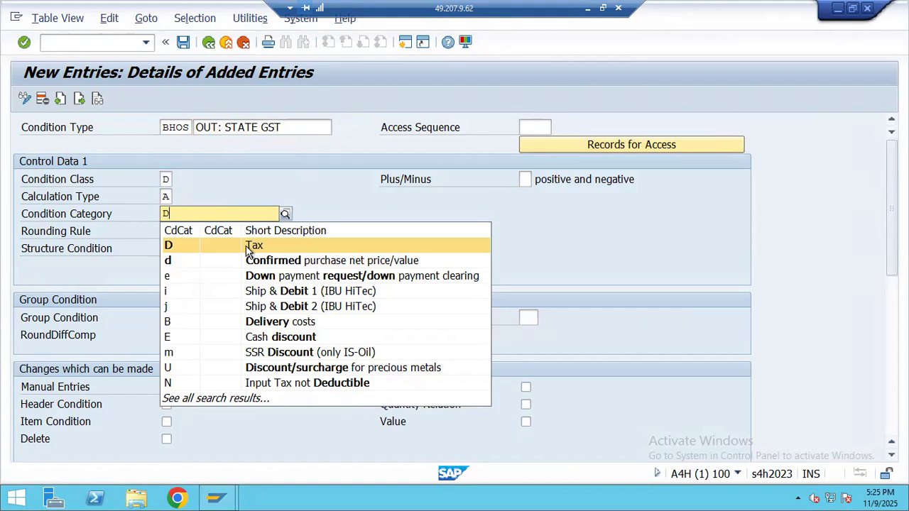
left_click(248, 246)
- Choose access sequence MWST, save BHOS, and start a blank entry
left_click(529, 128)
type("S")
key("BackSpace")
key("Down")
key("Return")
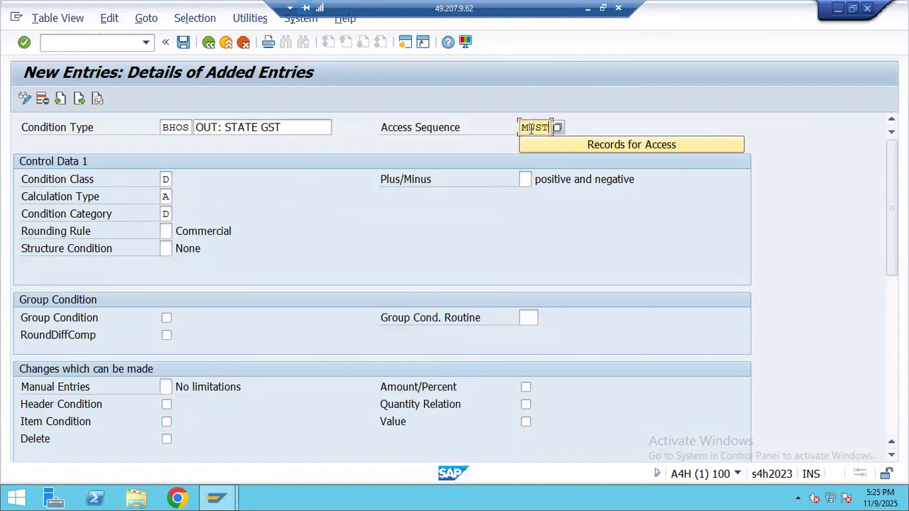
left_click(185, 45)
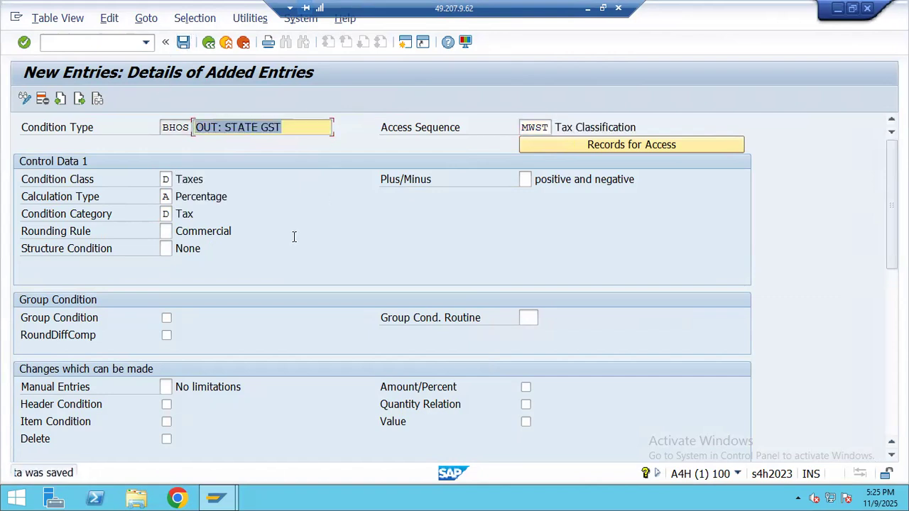
left_click(85, 98)
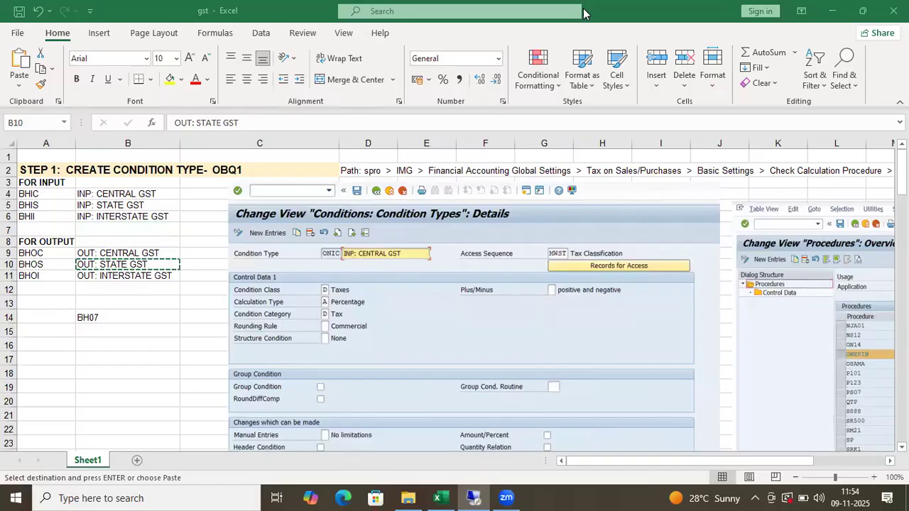
- Enter condition type BHOI with description OUT: INTERSTATE GST from the spreadsheet
left_click(587, 8)
left_click(49, 278)
key("ctrl+c")
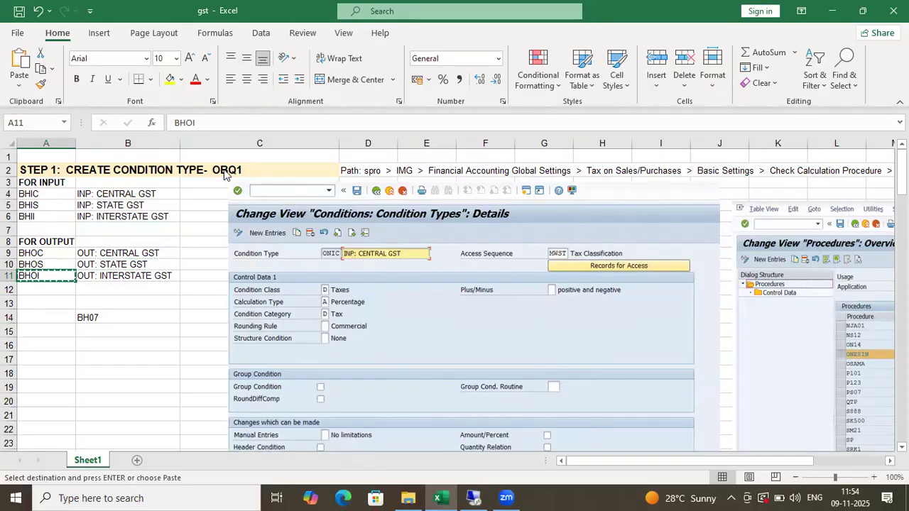
key("alt+Tab")
key("ctrl+v")
key("Return")
key("ctrl+v")
key("BackSpace")
key("BackSpace")
key("BackSpace")
key("BackSpace")
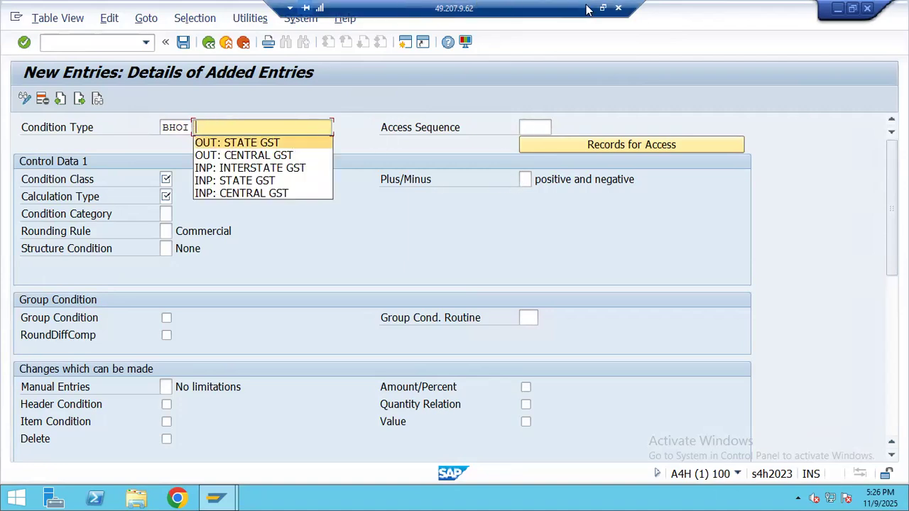
key("alt+Tab")
left_click(132, 276)
key("ctrl+c")
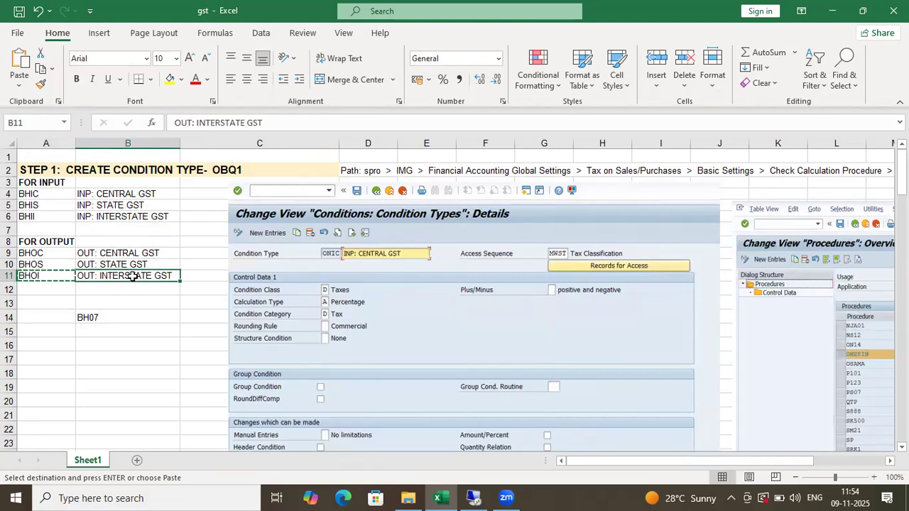
key("alt+Tab")
key("ctrl+v")
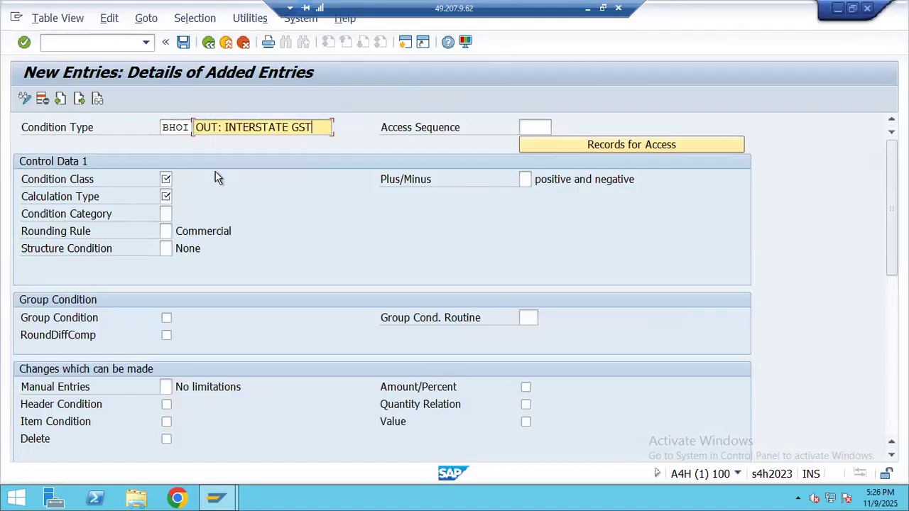
- Set condition class D Taxes, calculation type A Percentage and category D Tax
left_click(169, 179)
left_click(589, 11)
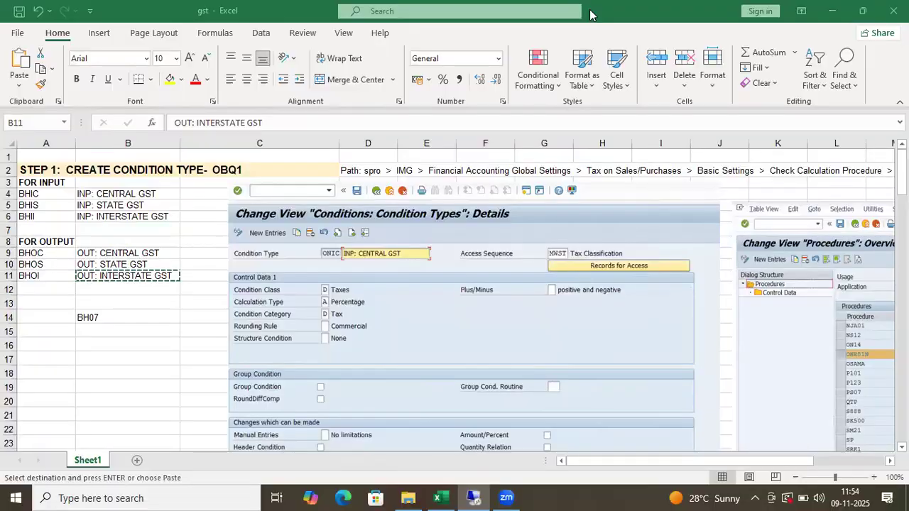
key("alt+Tab")
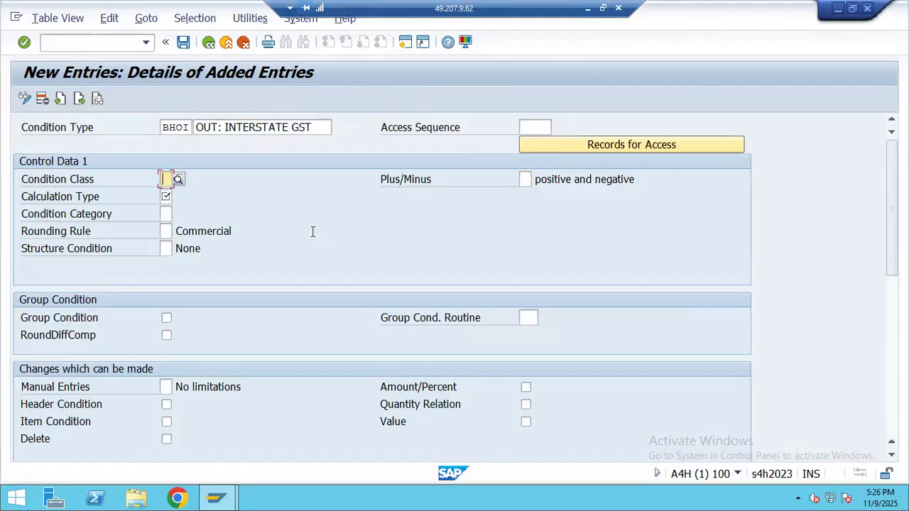
key("F4")
left_click(173, 207)
left_click(165, 196)
key("F4")
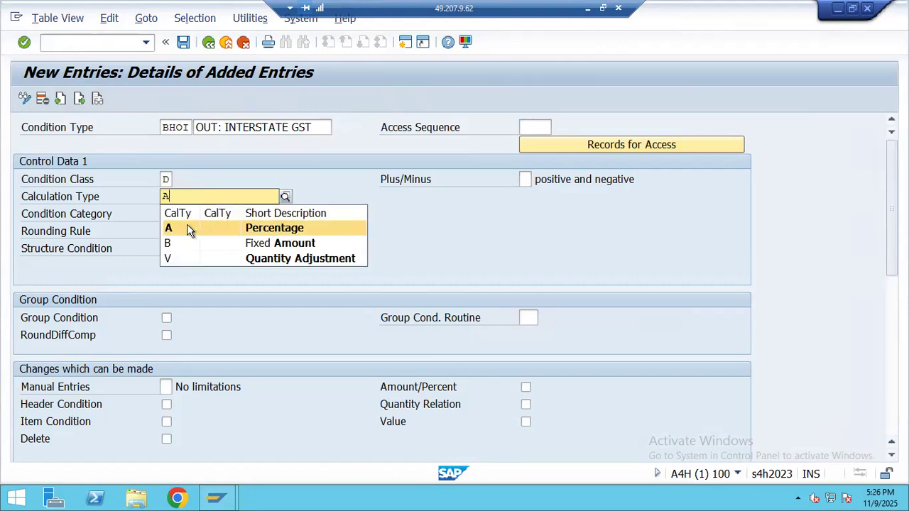
left_click(189, 228)
left_click(166, 213)
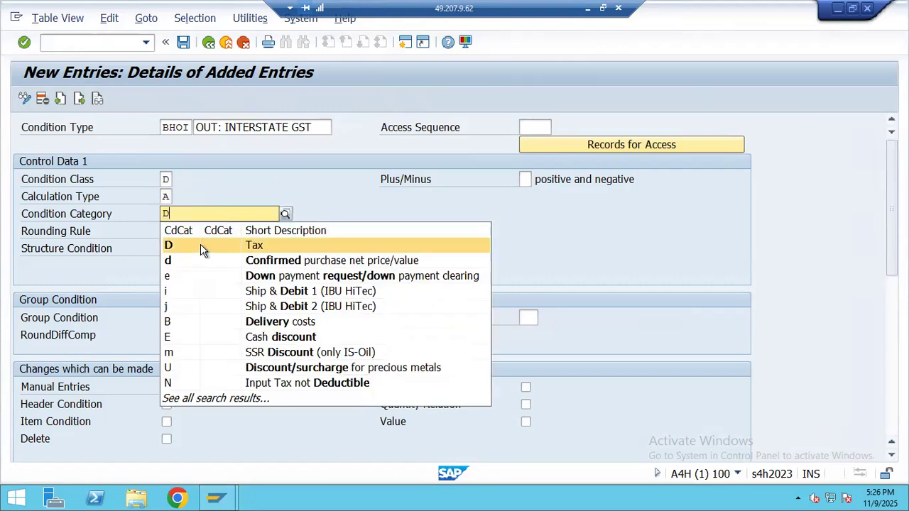
left_click(538, 127)
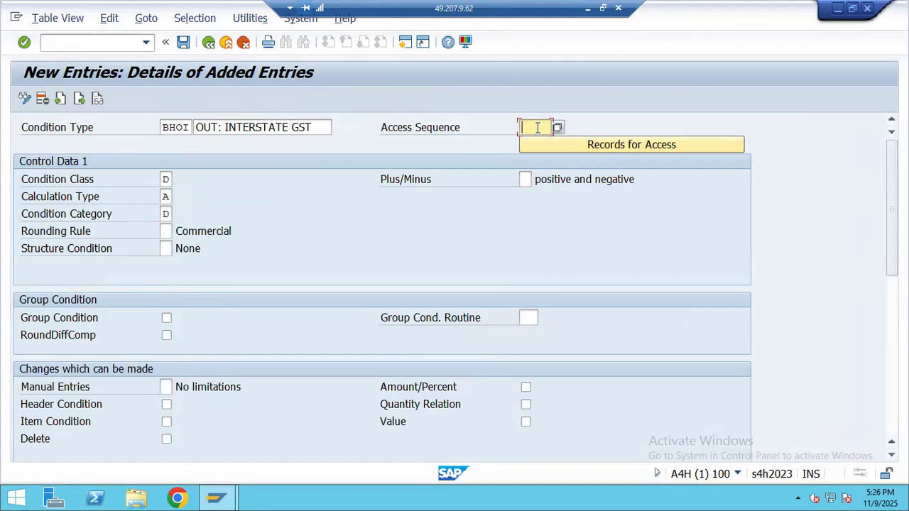
- Set access sequence MWST, save BHOI, and return to the Overview of Added Entries
key("BackSpace")
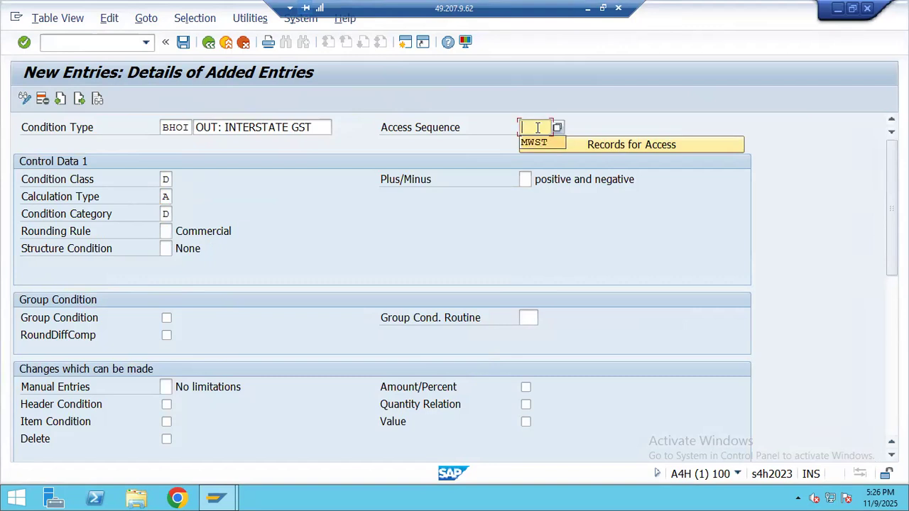
left_click(533, 142)
left_click(184, 43)
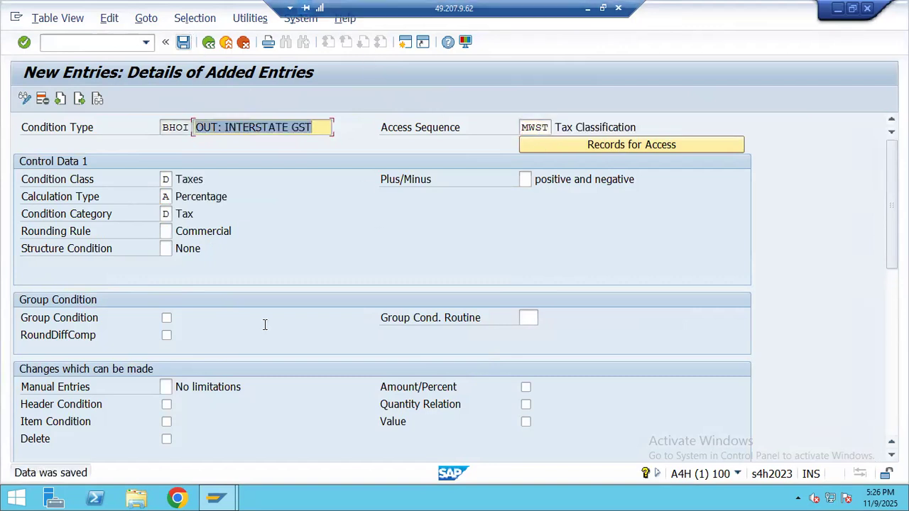
left_click(57, 41)
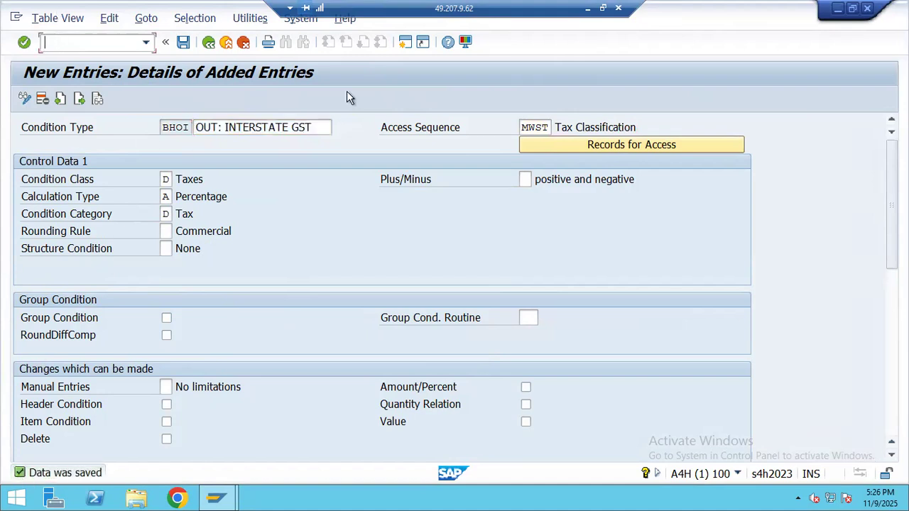
left_click(209, 42)
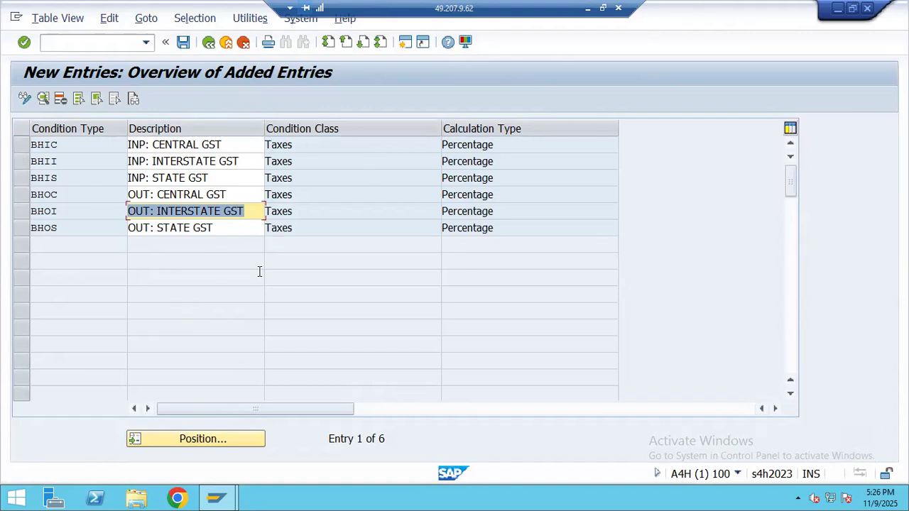
left_click(587, 8)
- Scroll to STEP 2 in the gst workbook and select the GST descriptions B30–B35
scroll(150, 312, "down", 2)
scroll(149, 312, "down", 5)
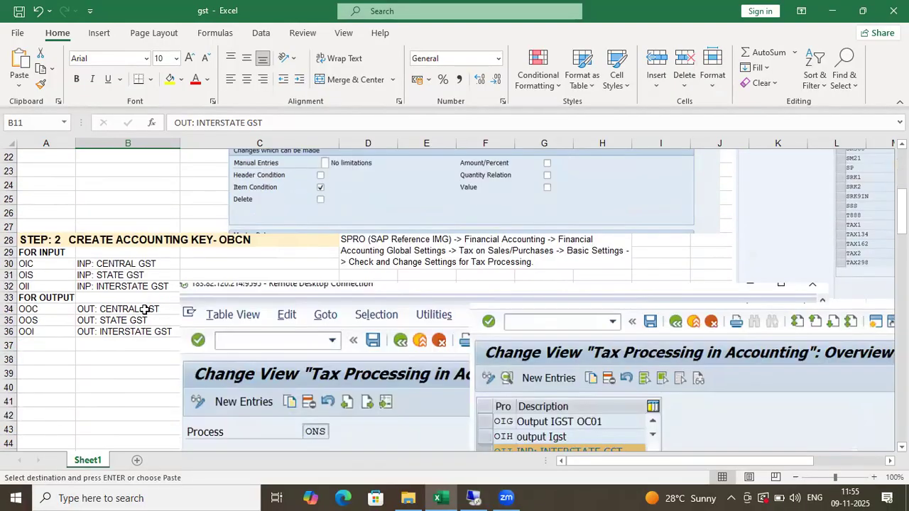
left_click_drag(47, 241, 98, 332)
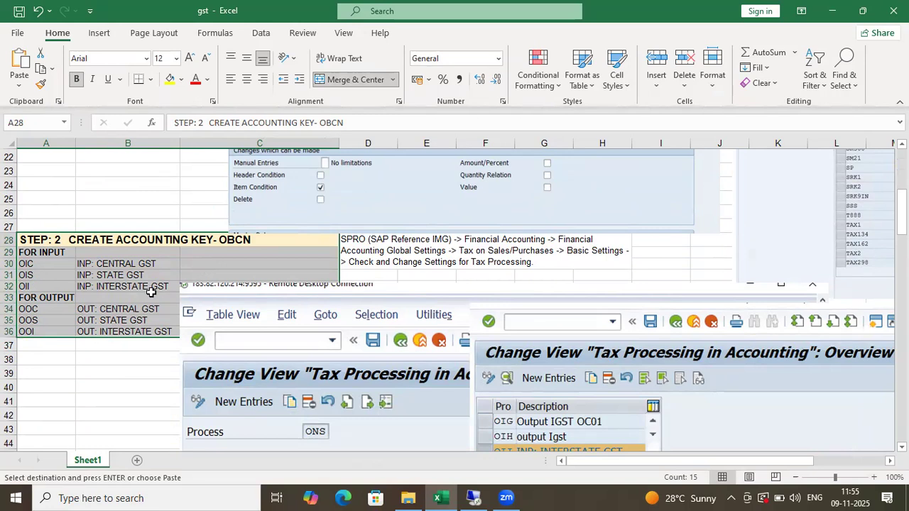
left_click(131, 263)
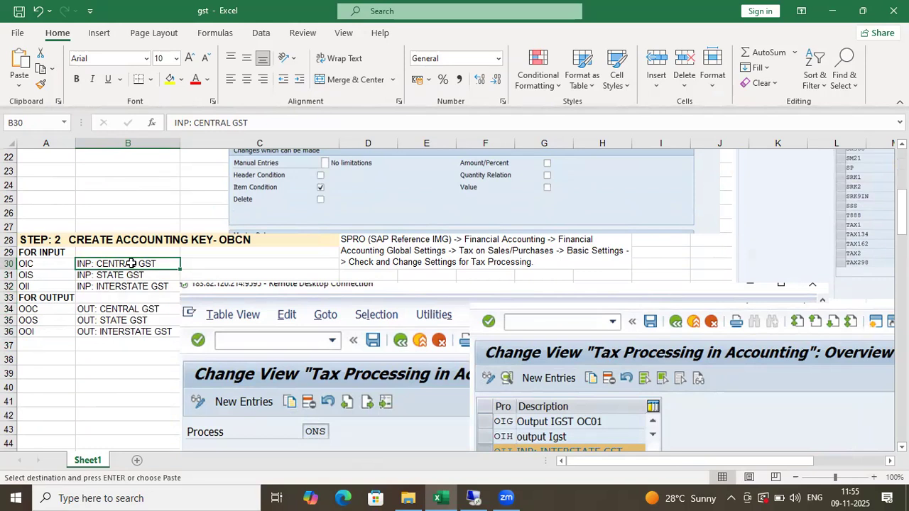
left_click_drag(131, 263, 134, 323)
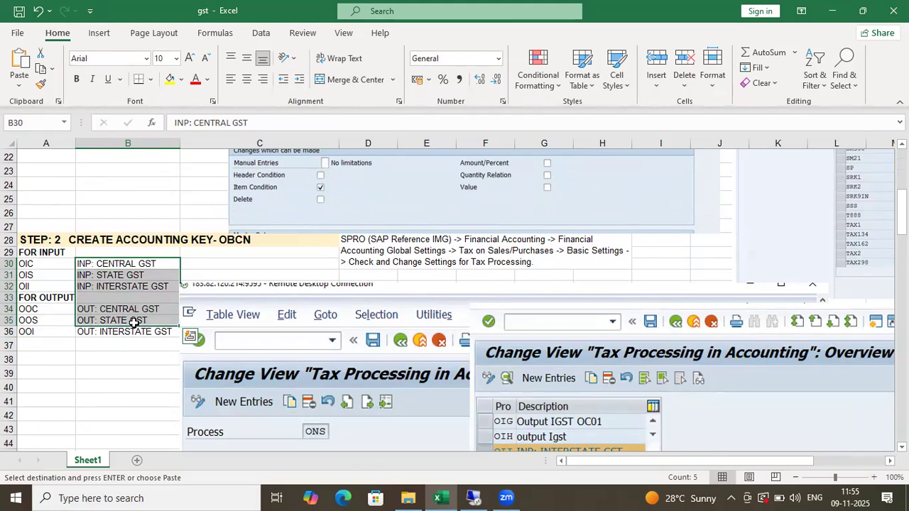
scroll(134, 323, "up", 7)
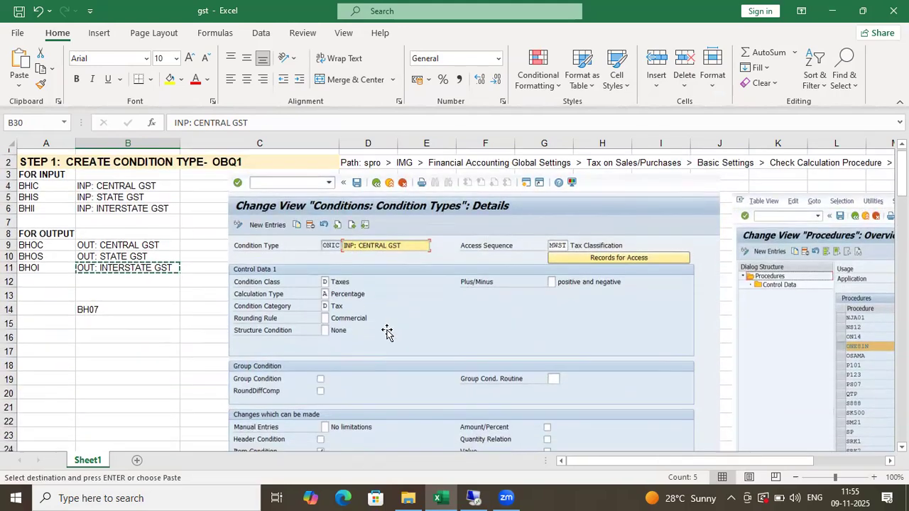
scroll(159, 349, "down", 11)
scroll(110, 332, "up", 4)
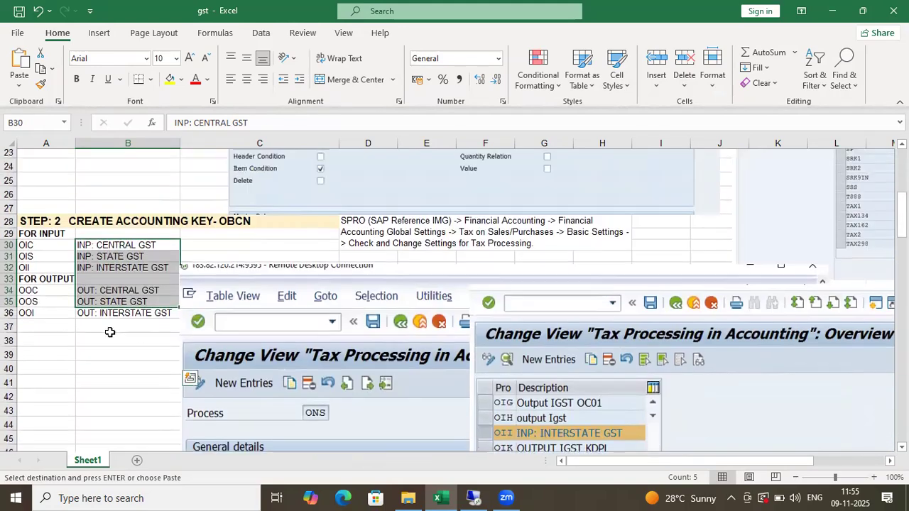
scroll(78, 323, "up", 2)
- Overwrite the accounting keys from A30 down with BIC, BIS, BII, BOC, BOS, BOI
left_click(58, 307)
scroll(42, 347, "down", 2)
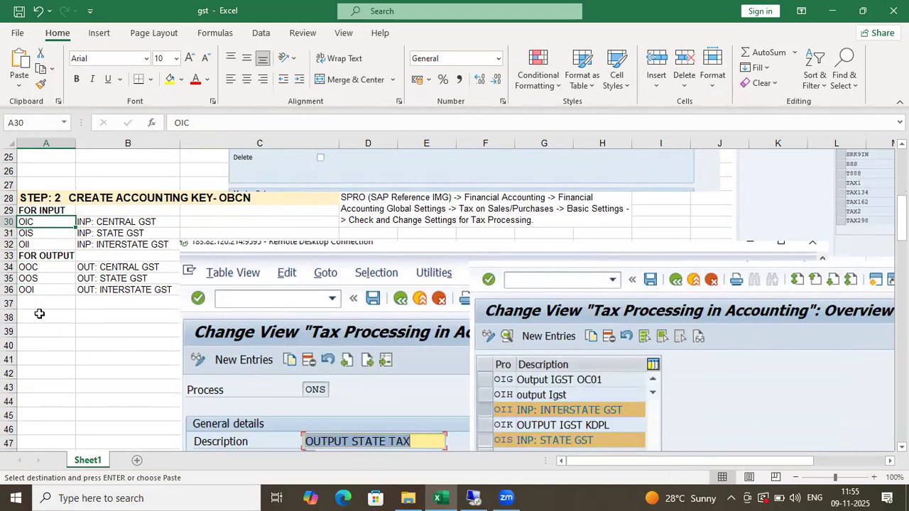
double_click(26, 225)
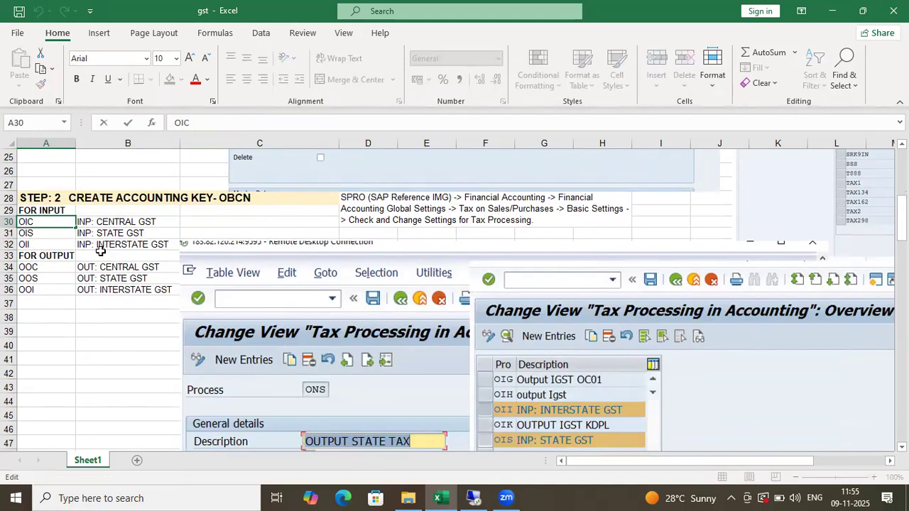
left_click(61, 308)
left_click(45, 225)
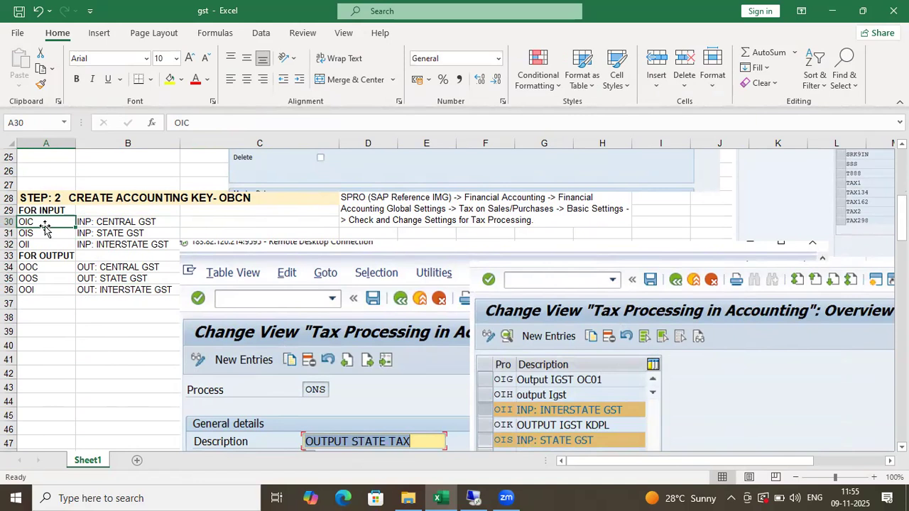
type("BIC")
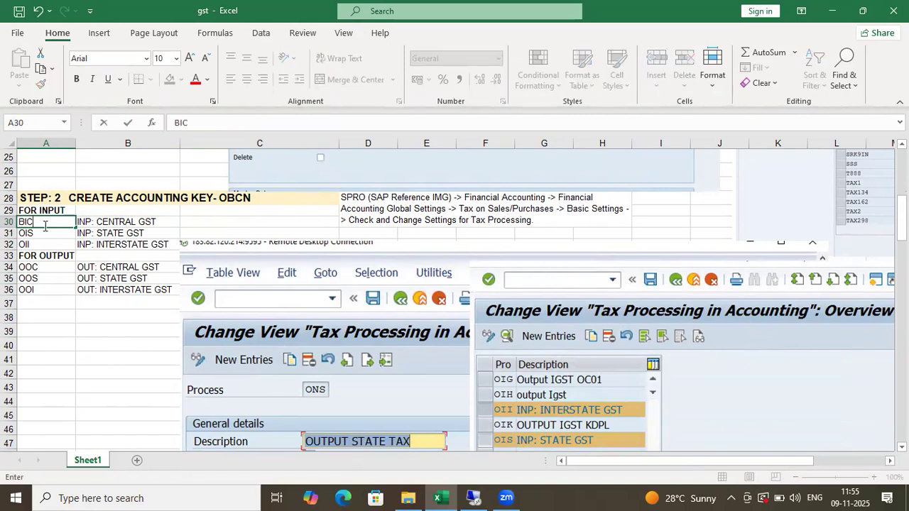
key("Return")
type("BIS")
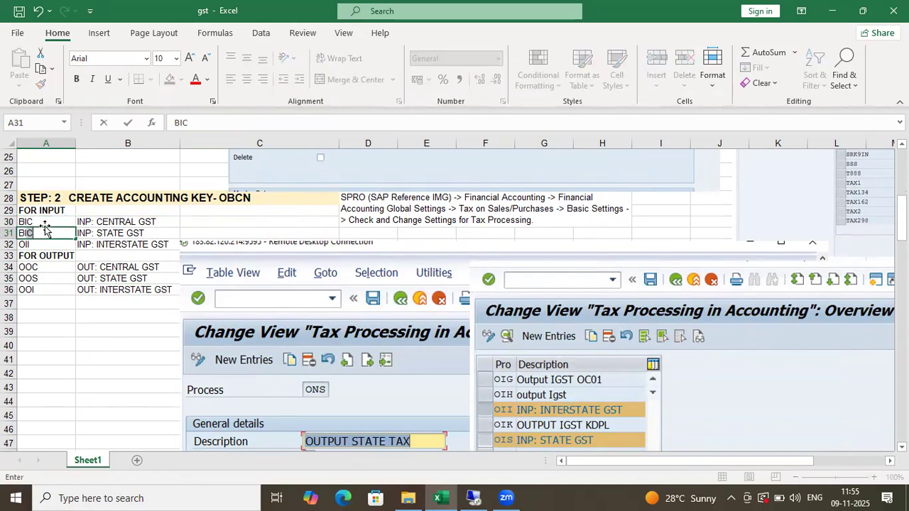
key("Return")
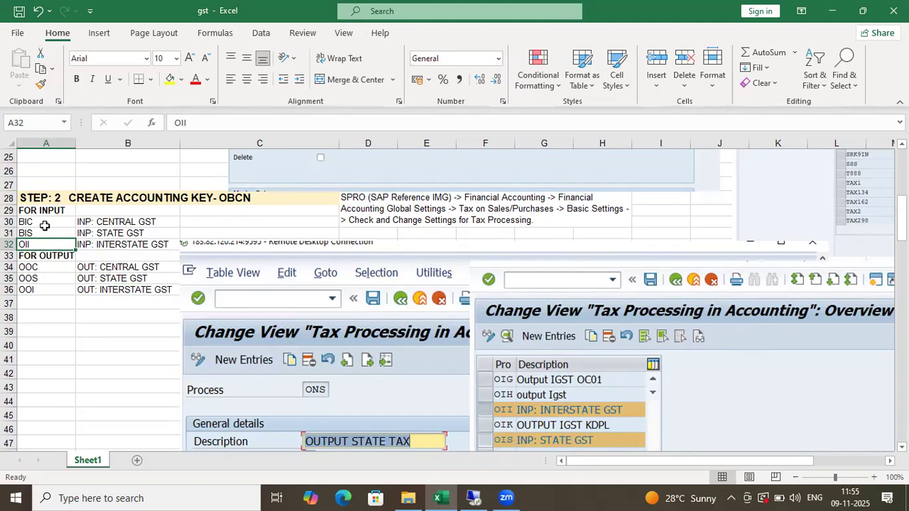
type("BI")
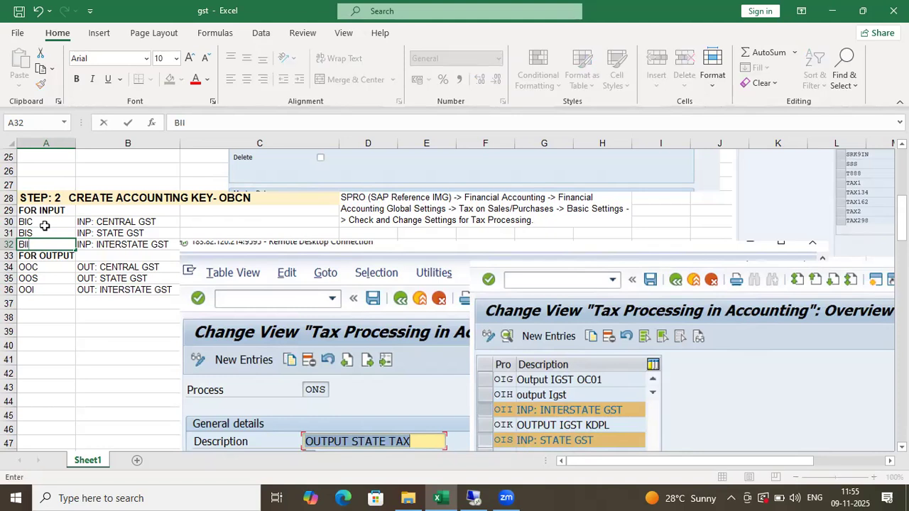
key("Return")
key("Return")
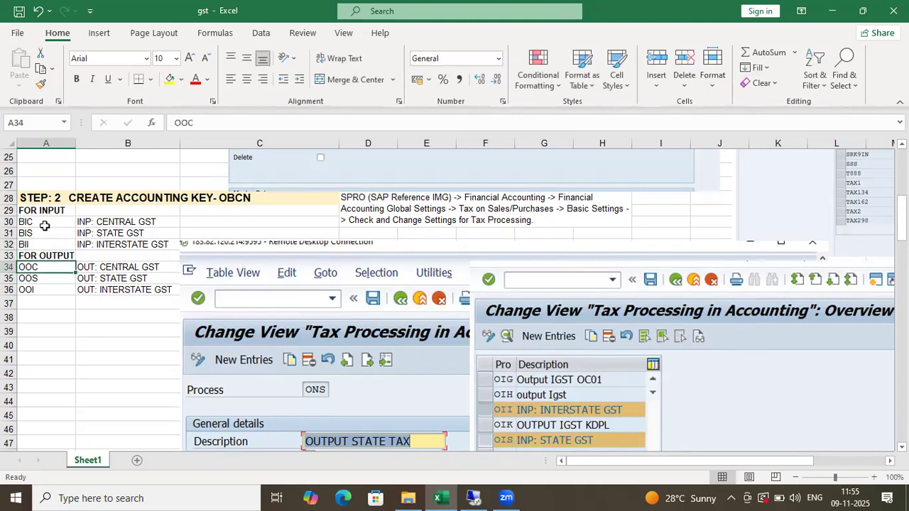
type("BOC")
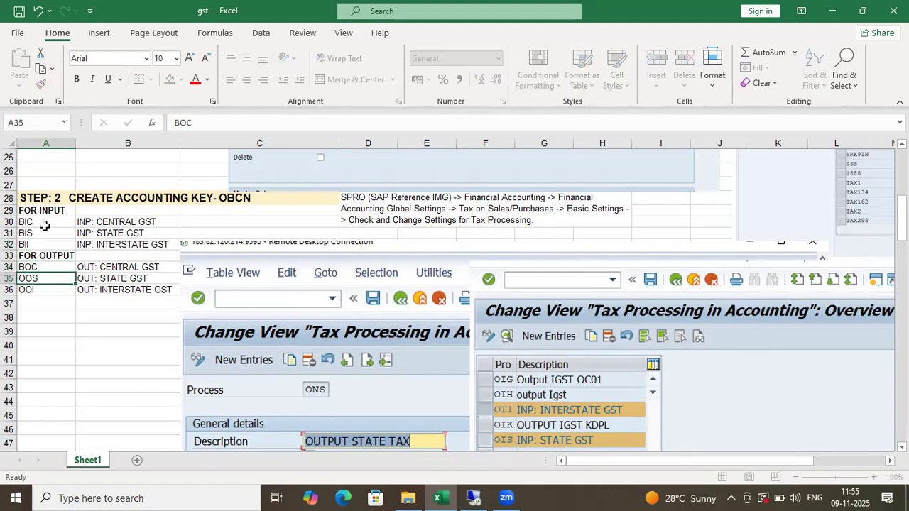
key("Return")
type("BOS")
key("Return")
type("BO")
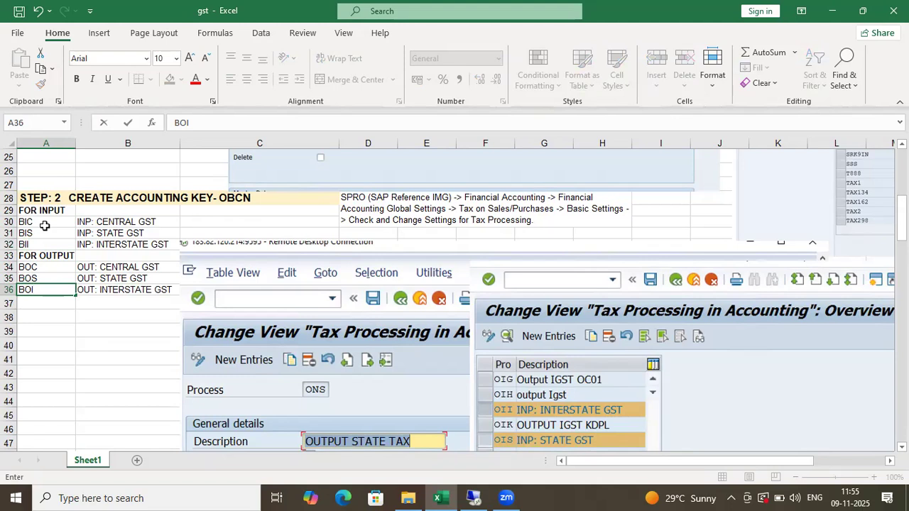
key("Return")
- Check the STEP 2 SPRO path note, then bring SAP GUI back into view
left_click(99, 347)
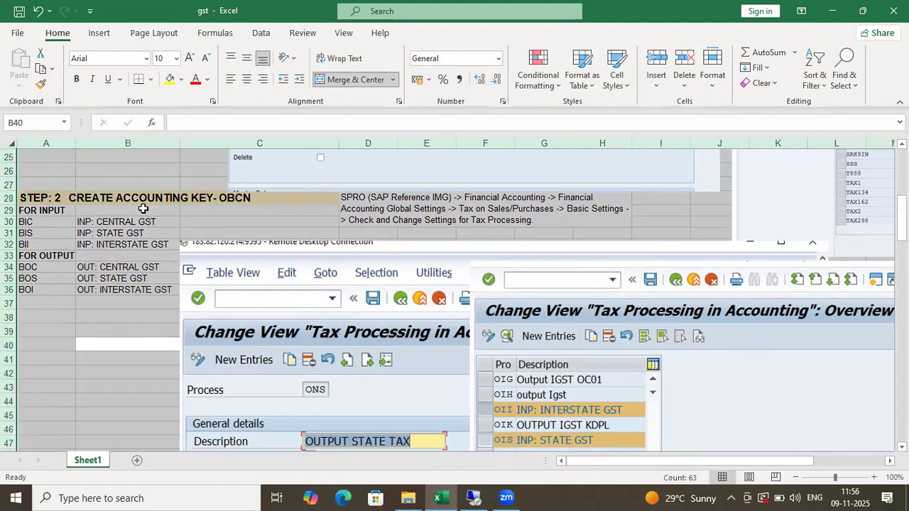
left_click(171, 233)
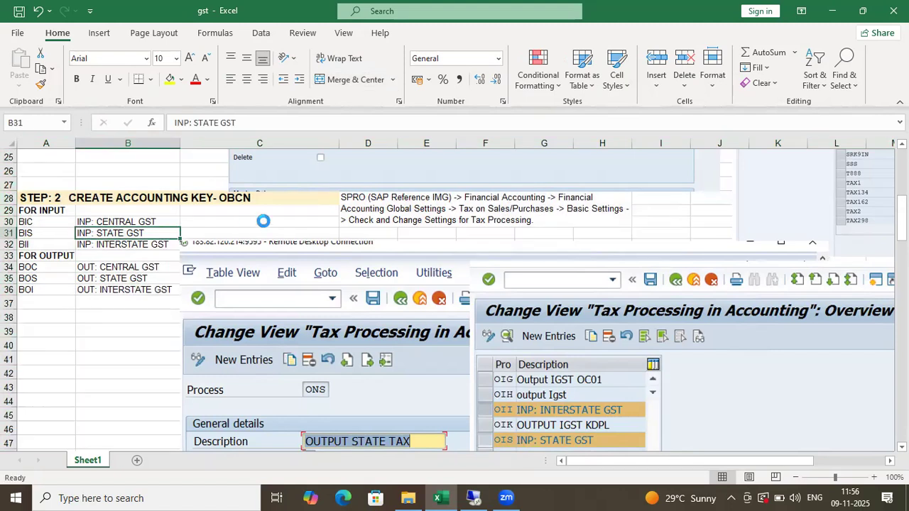
left_click(395, 213)
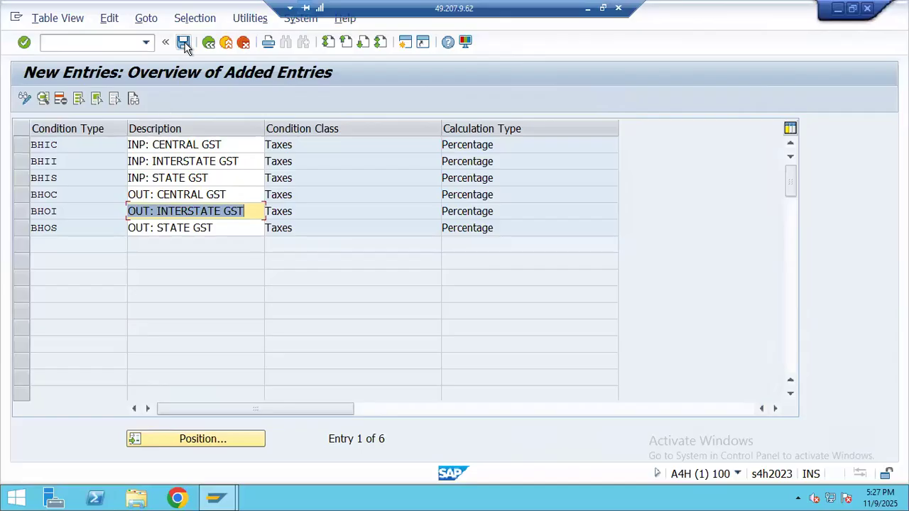
left_click(184, 44)
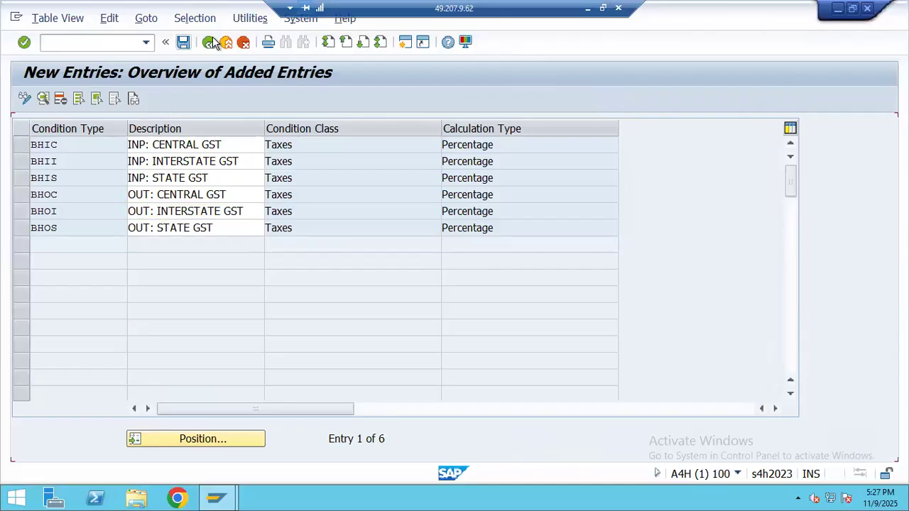
- Review the calculation procedures list and the country/region-to-procedure assignment table
left_click(209, 43)
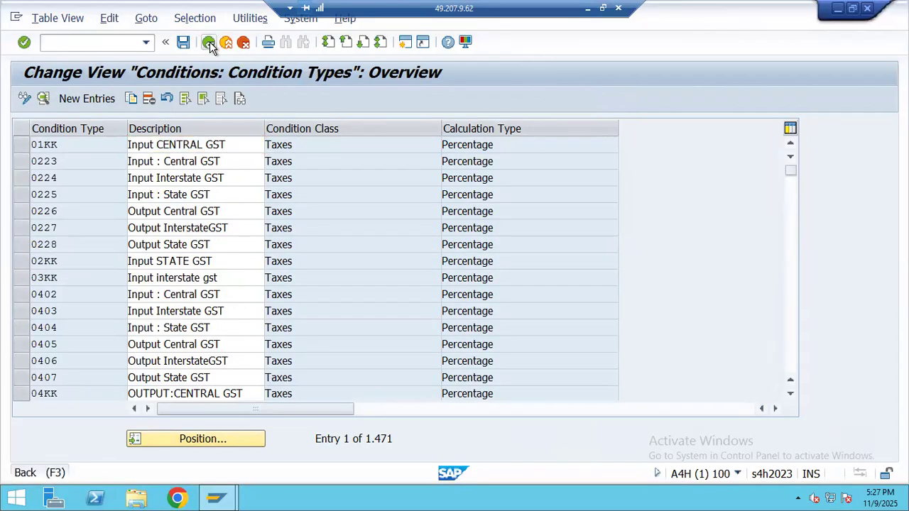
left_click(209, 43)
left_click(100, 181)
double_click(99, 180)
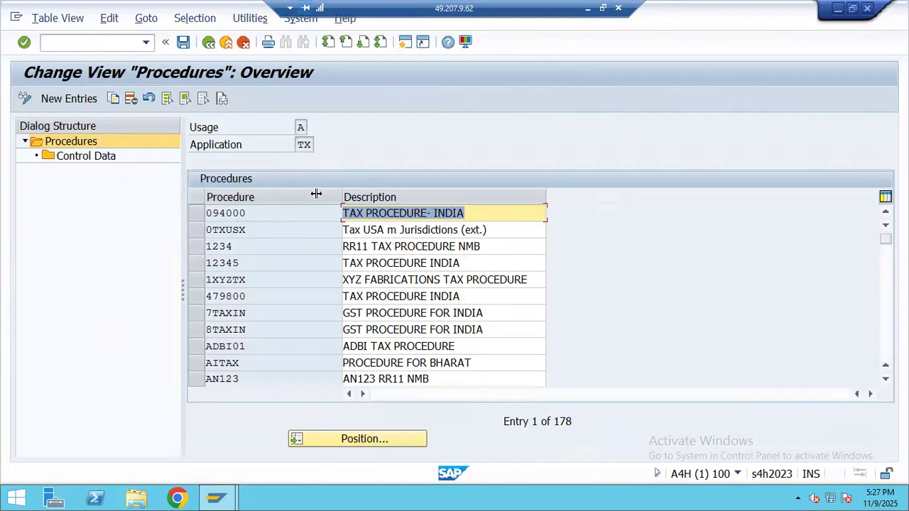
left_click(240, 214)
key("F3")
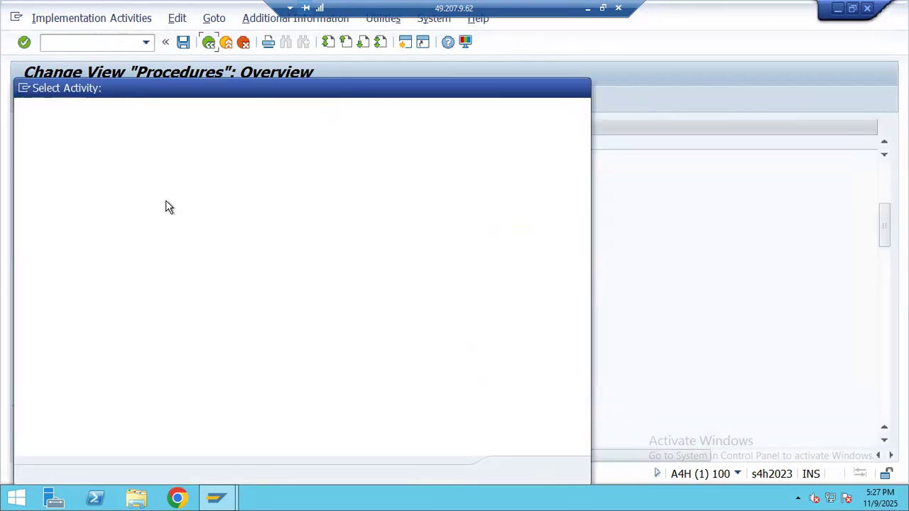
left_click(581, 89)
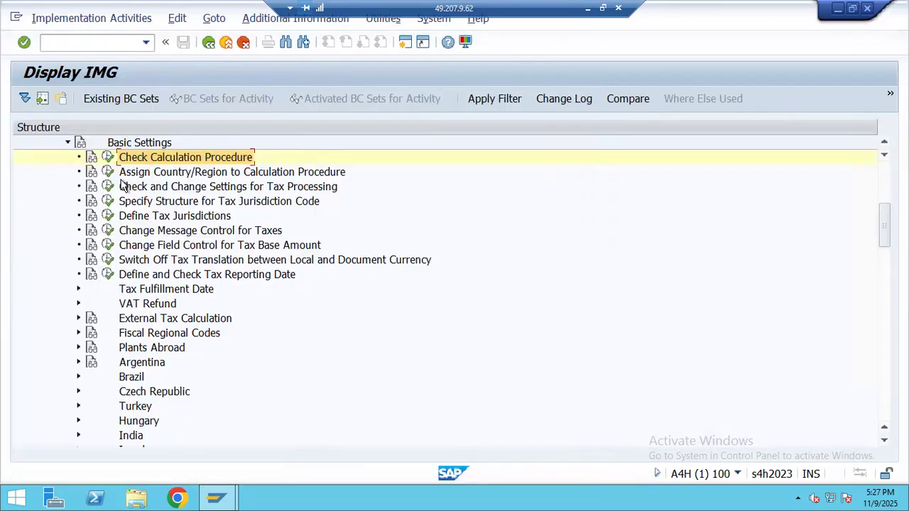
double_click(151, 174)
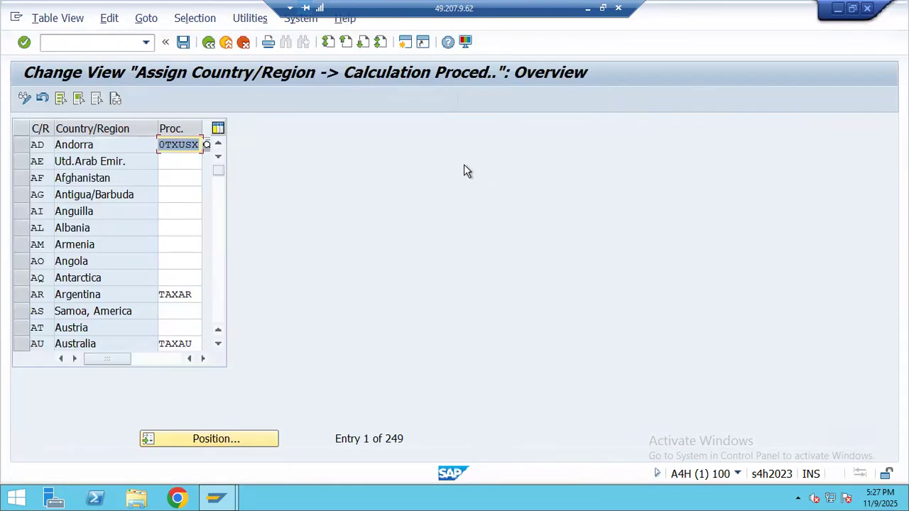
left_click(208, 43)
- Try the tax code definition activity under Calculation, cancelling its country prompt, and check the Excel notes
scroll(82, 199, "up", 3)
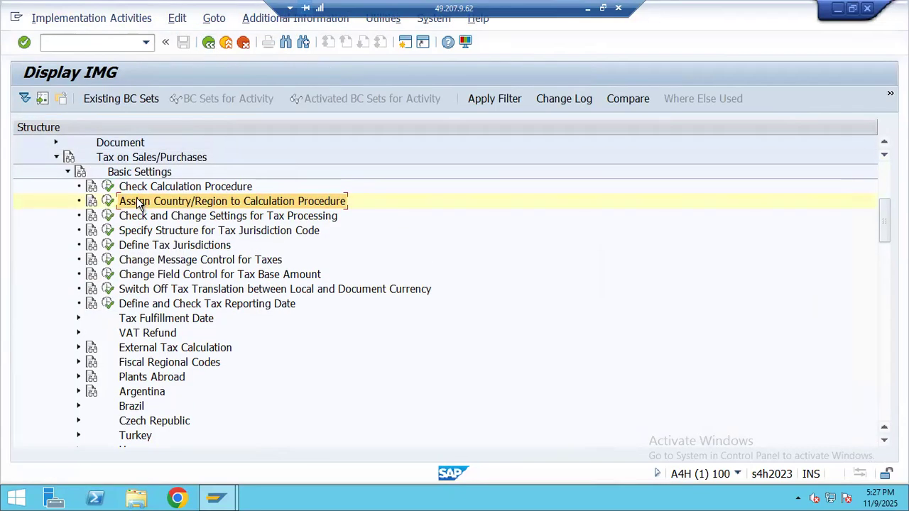
left_click(67, 186)
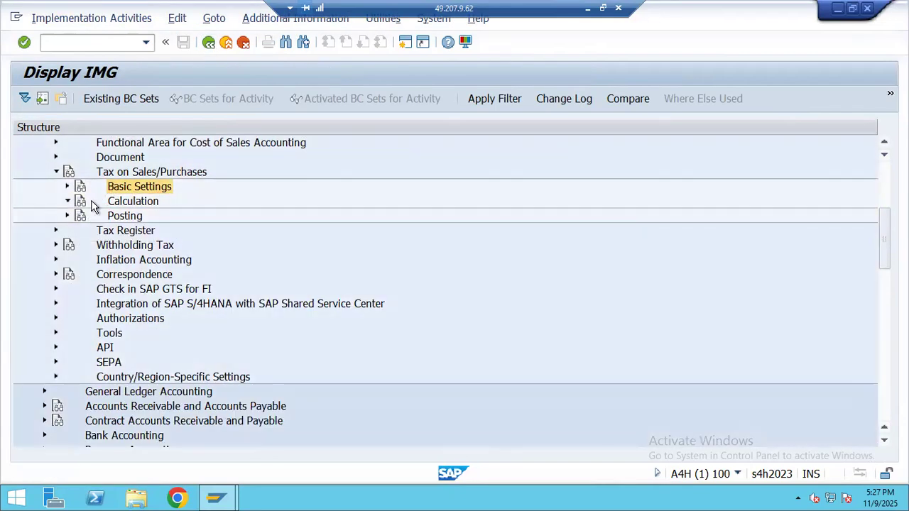
left_click(68, 200)
left_click(224, 217)
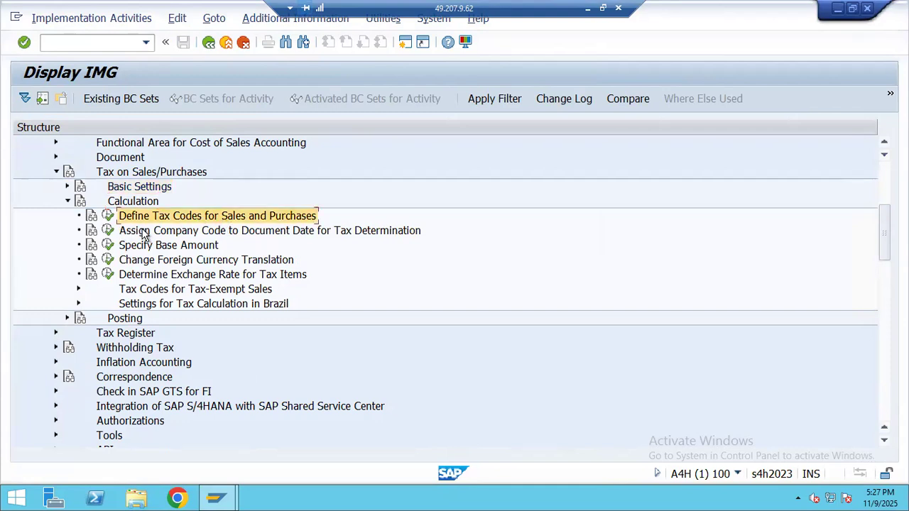
left_click(107, 215)
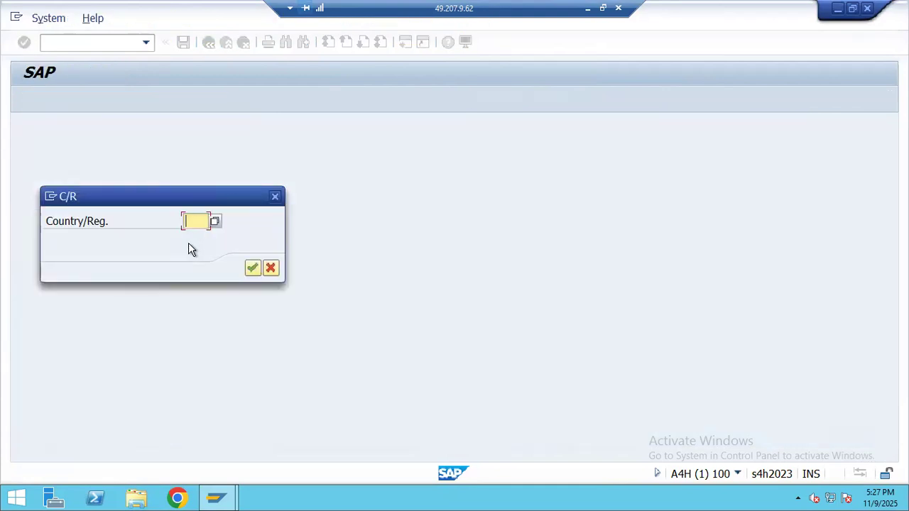
left_click(275, 196)
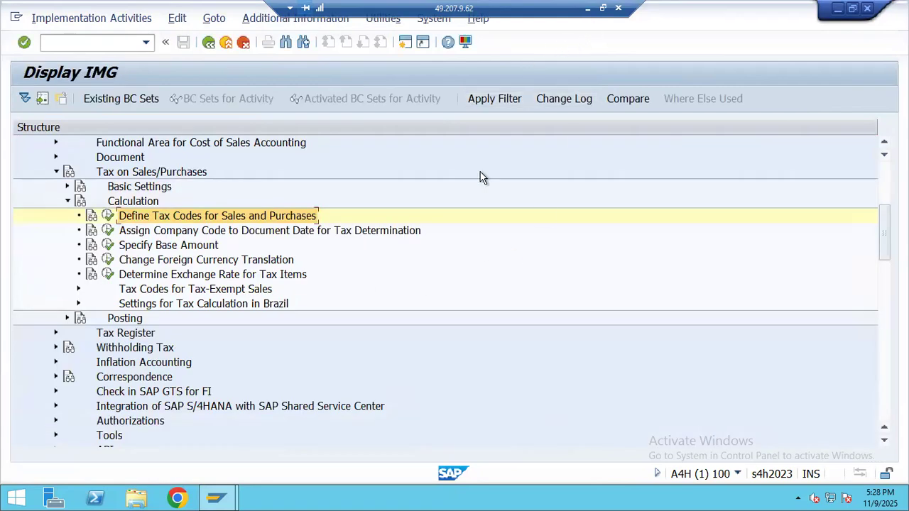
left_click(602, 8)
scroll(333, 303, "down", 1)
scroll(426, 294, "up", 3)
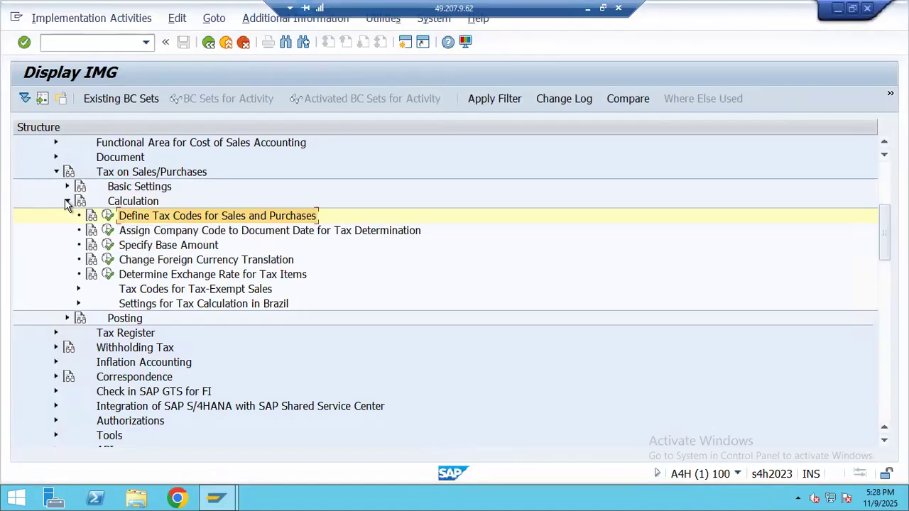
- Under Basic Settings, run Check and Change Settings for Tax Processing and choose New Entries
left_click(69, 206)
left_click(70, 191)
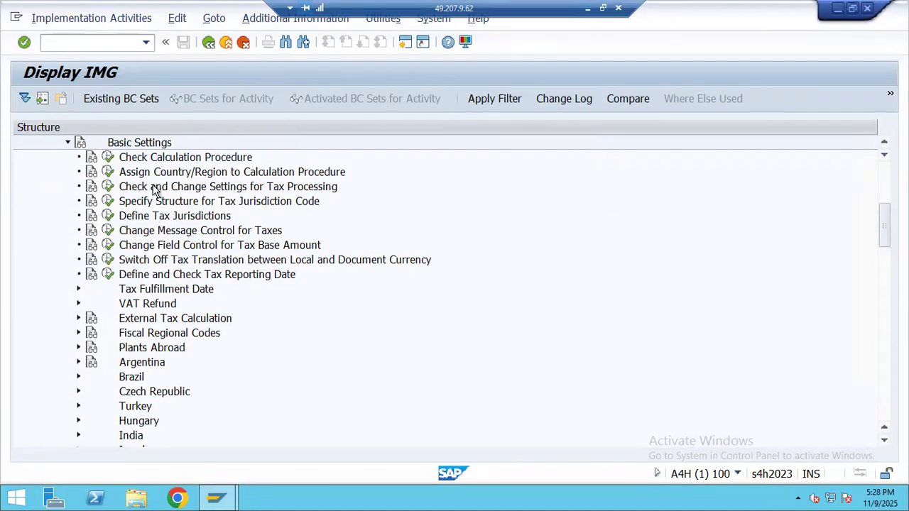
left_click(156, 188)
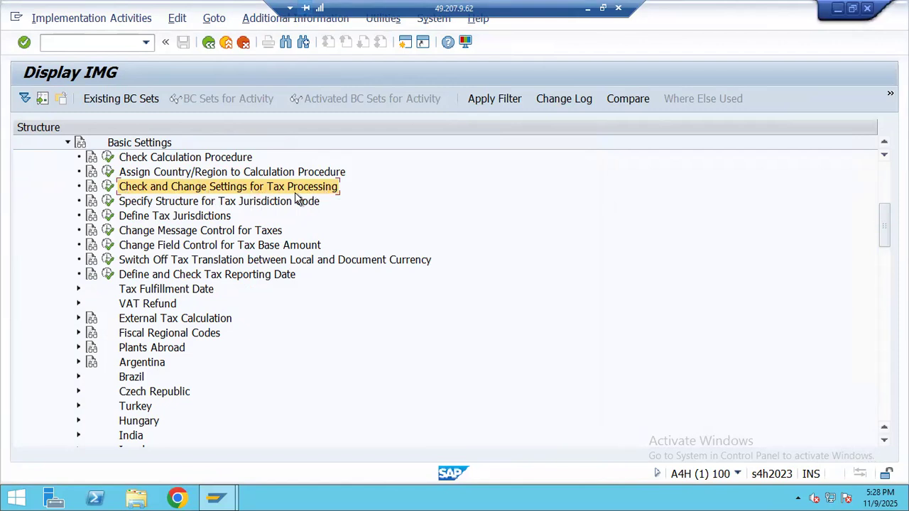
left_click(107, 187)
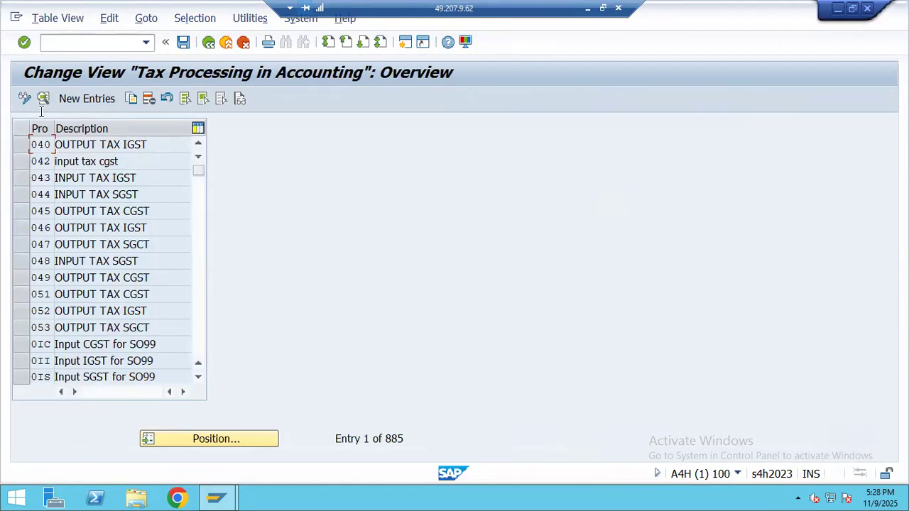
left_click(78, 99)
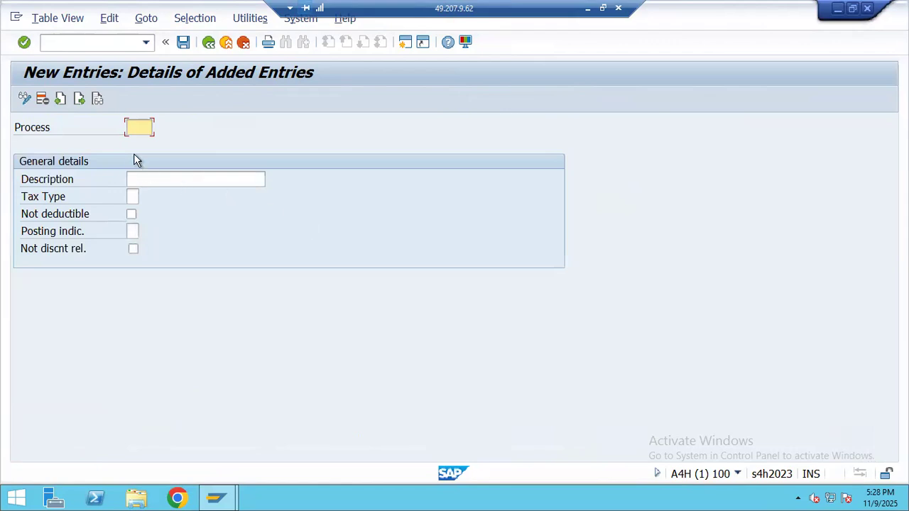
- Scroll the gst sheet to the Step 2 keys and drag the SAP screenshot right of column B
left_click(588, 9)
left_click(397, 221)
scroll(428, 280, "up", 6)
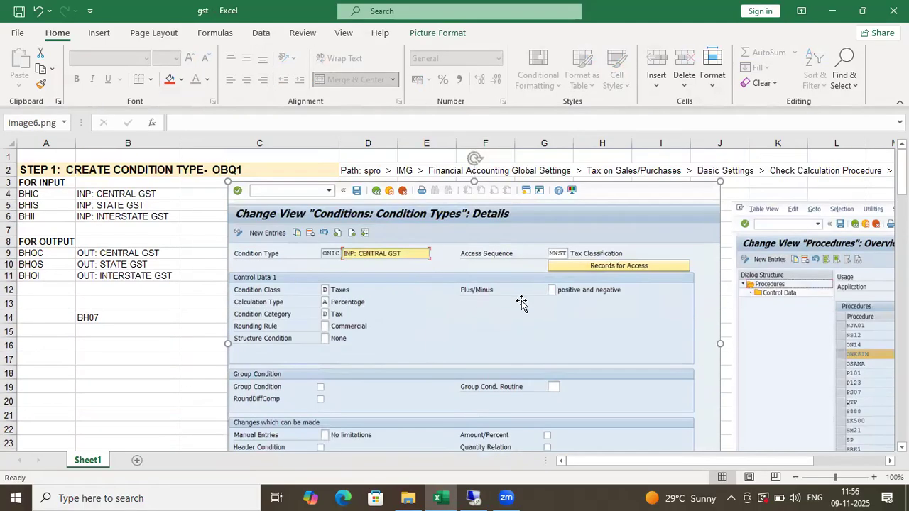
scroll(454, 319, "down", 7)
scroll(426, 340, "down", 4)
left_click_drag(383, 346, 304, 353)
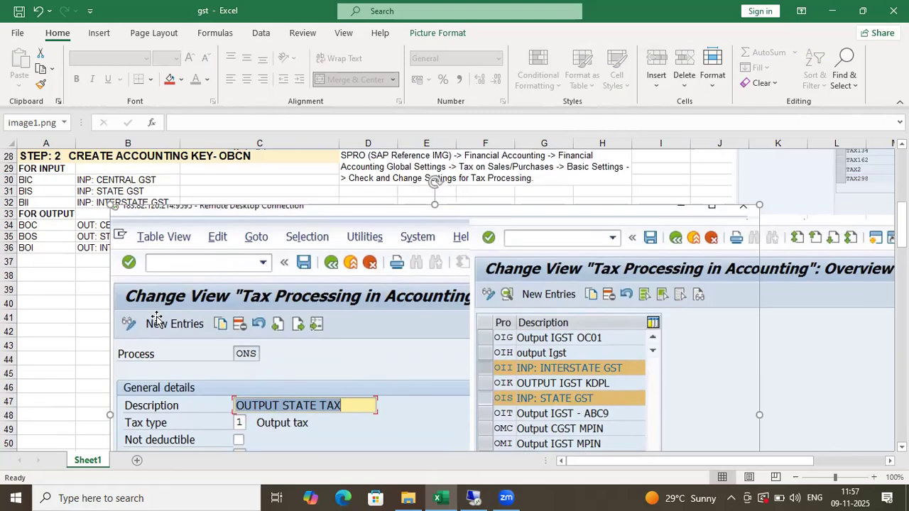
scroll(130, 309, "up", 2)
left_click_drag(213, 324, 373, 325)
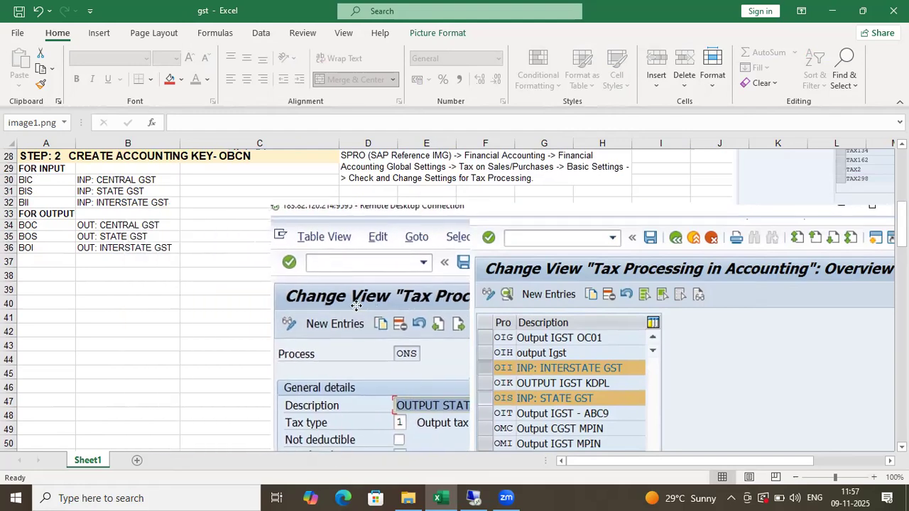
- Copy key BIC and description INP: CENTRAL GST from Excel into the Process and Description fields
left_click(60, 180)
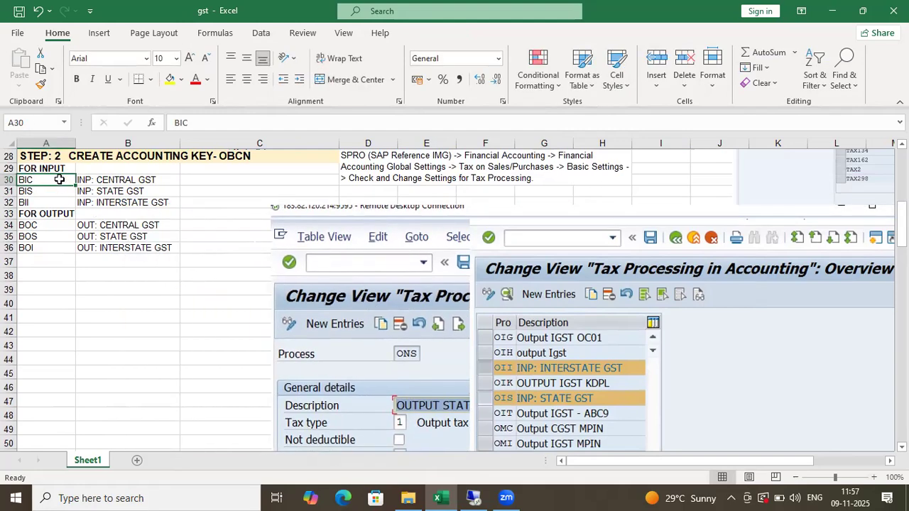
key("alt+Tab")
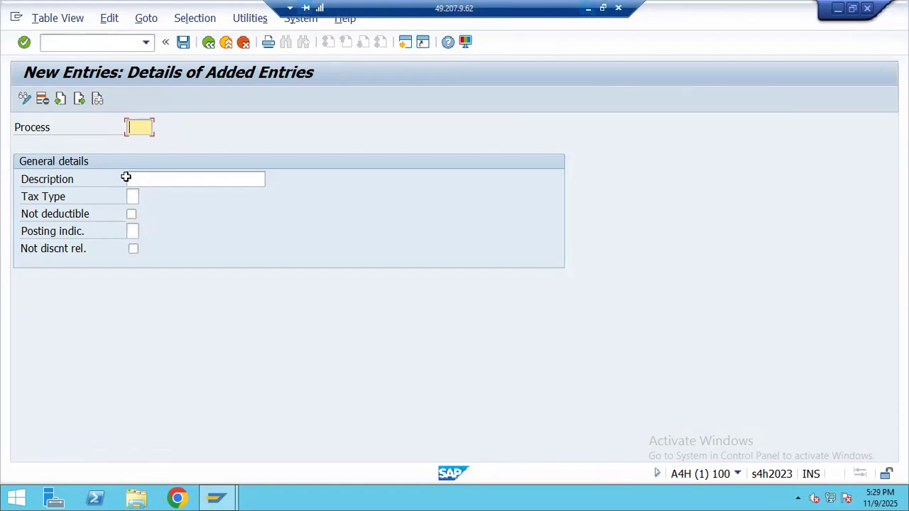
key("alt+Tab")
key("ctrl+c")
key("alt+Tab")
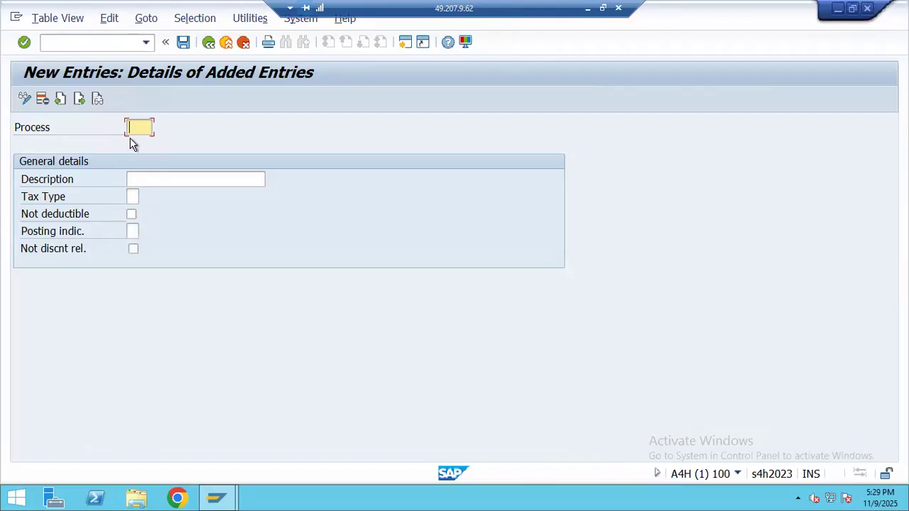
left_click(135, 179)
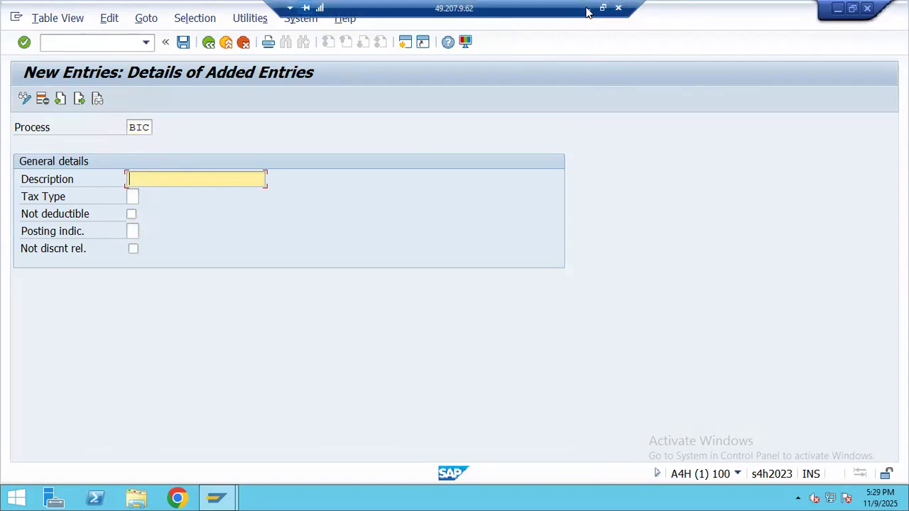
left_click(587, 8)
left_click(132, 180)
key("ctrl+c")
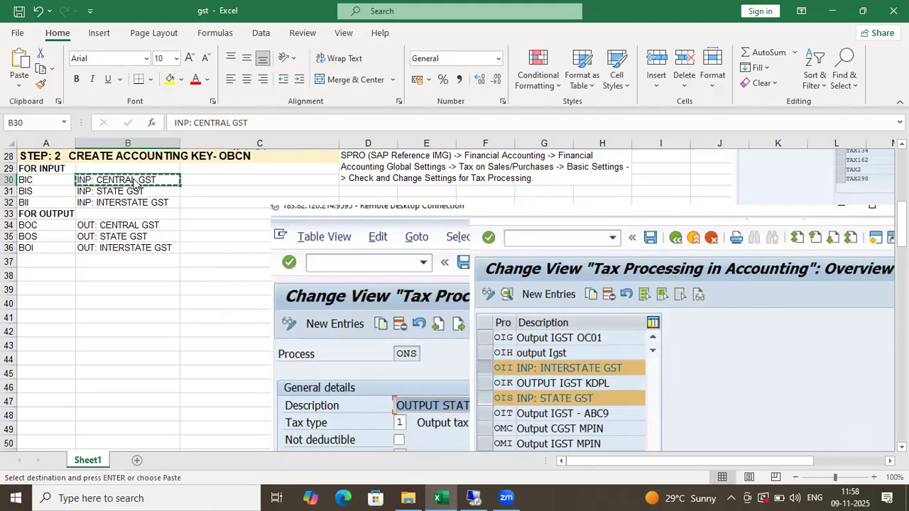
key("alt+Tab")
key("ctrl+v")
- Set Tax Type 2 (input tax) and Posting indicator 2 (separate line item), then save
left_click(141, 198)
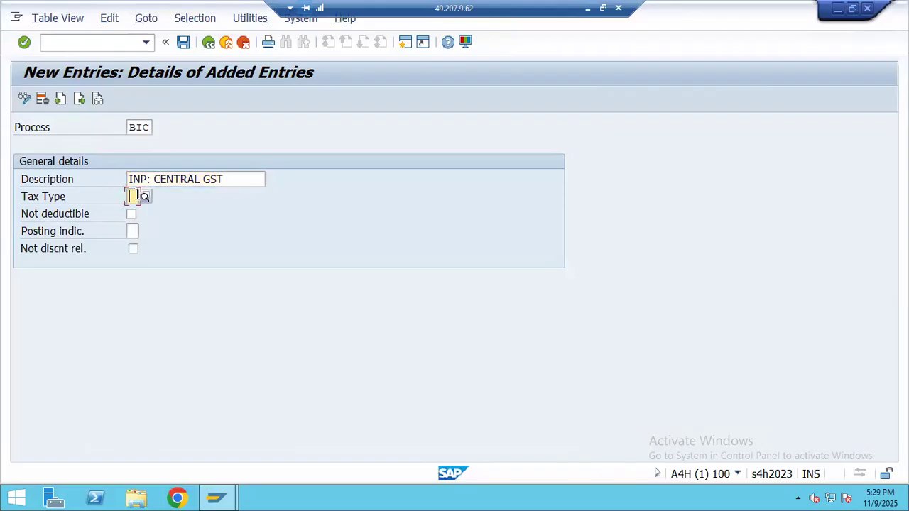
key("F4")
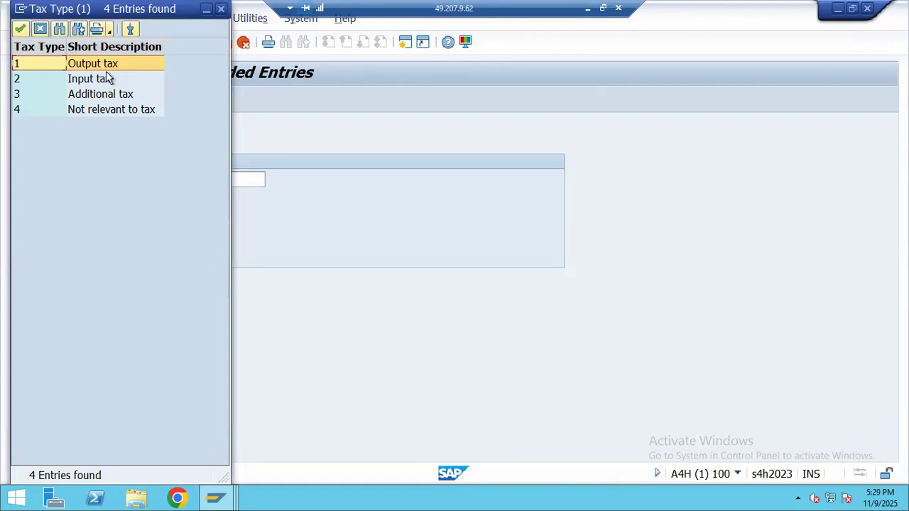
double_click(102, 79)
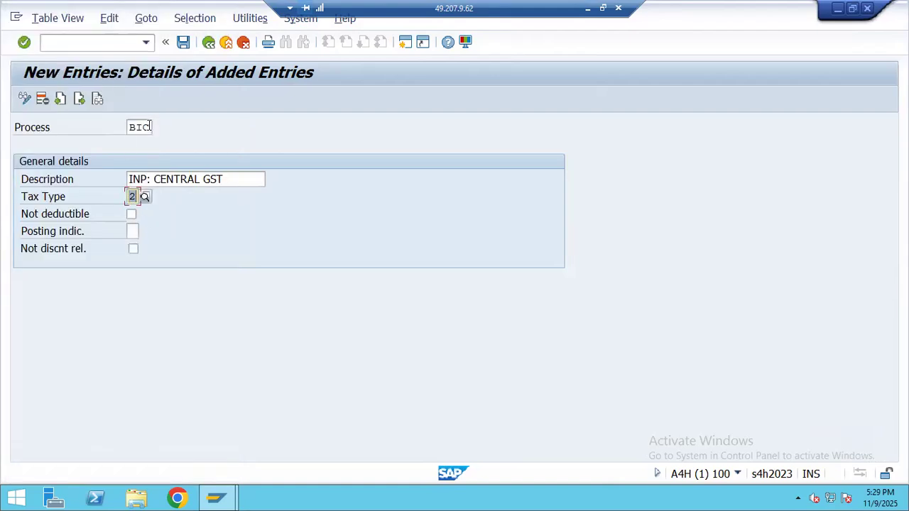
left_click(132, 231)
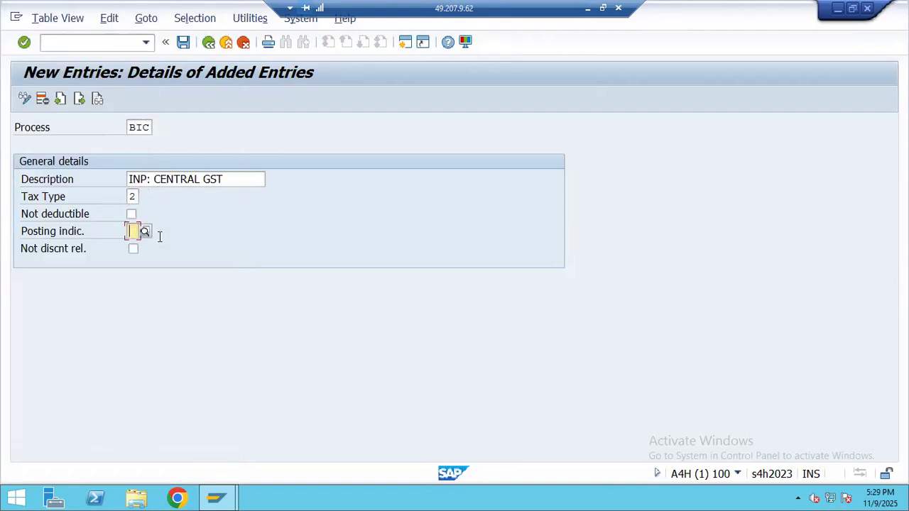
left_click(145, 231)
double_click(153, 79)
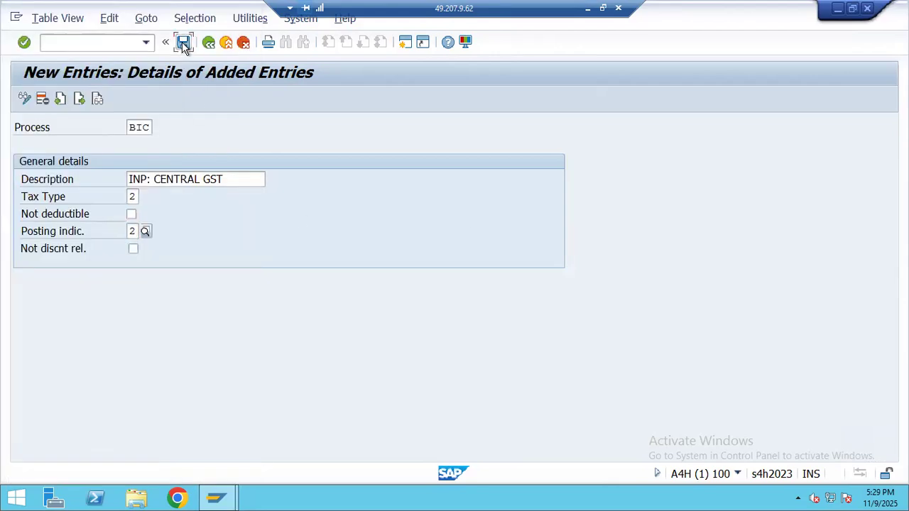
left_click(183, 44)
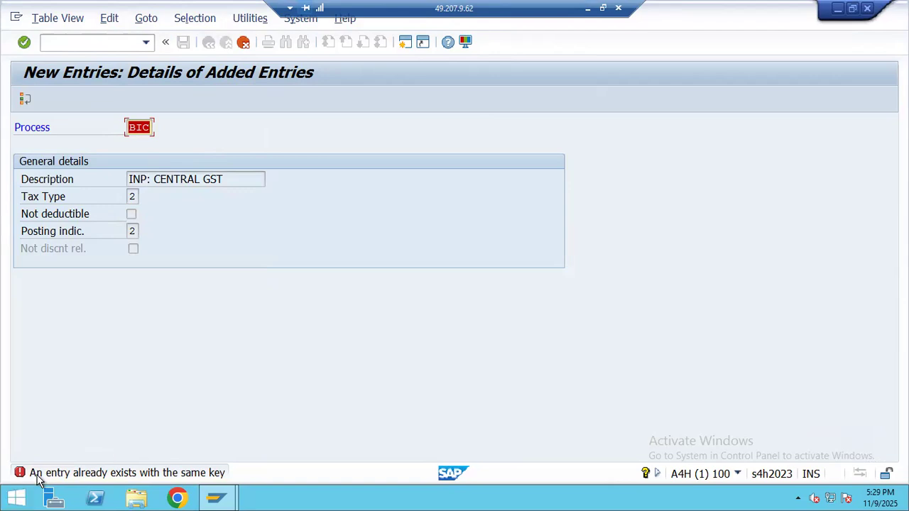
left_click(603, 8)
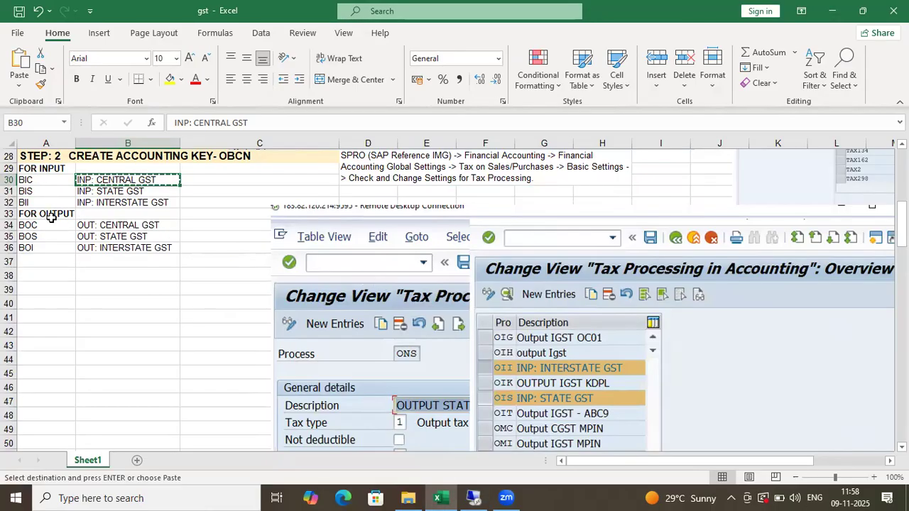
left_click(22, 180)
double_click(21, 180)
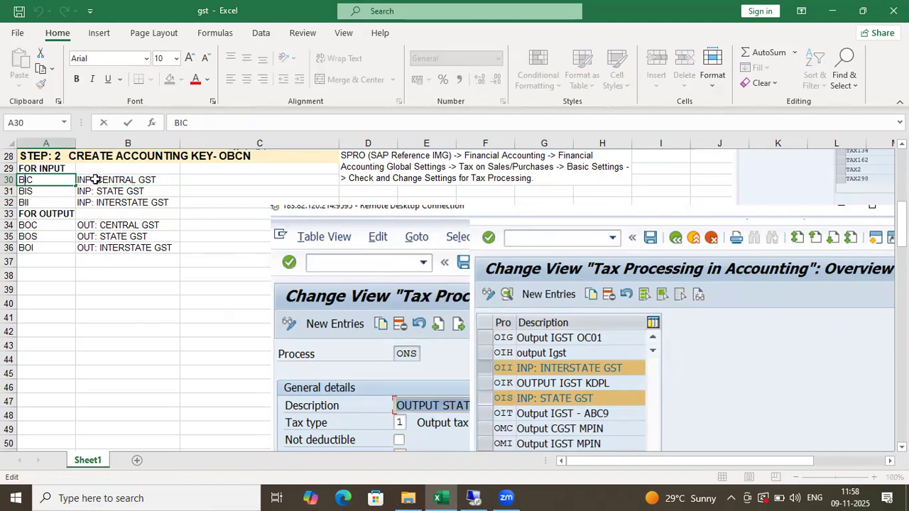
key("BackSpace")
type("H")
key("Return")
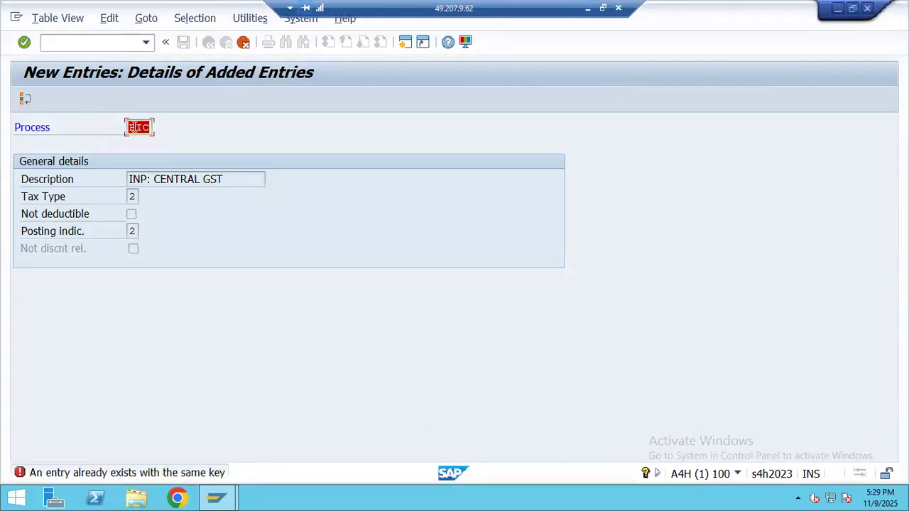
left_click(137, 127)
key("BackSpace")
type("H")
key("Return")
key("BackSpace")
type("@")
key("Return")
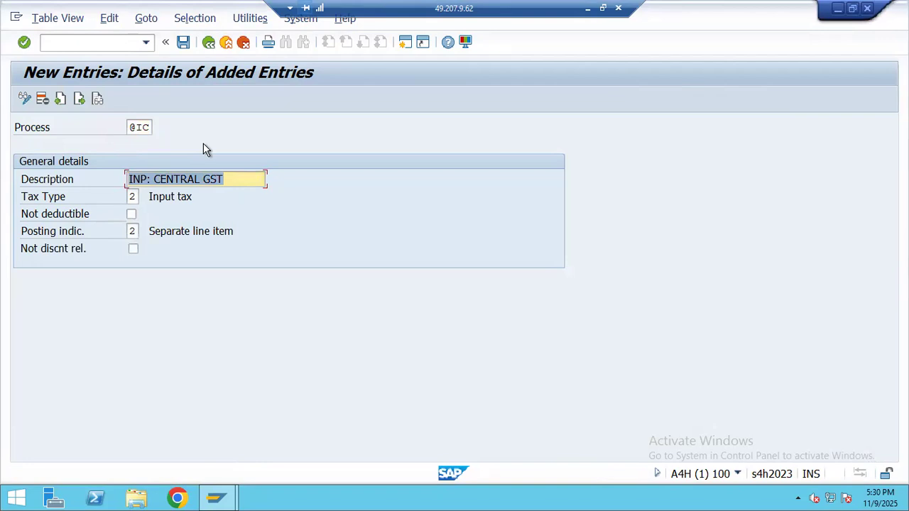
left_click(590, 9)
key("Up")
key("Up")
double_click(27, 181)
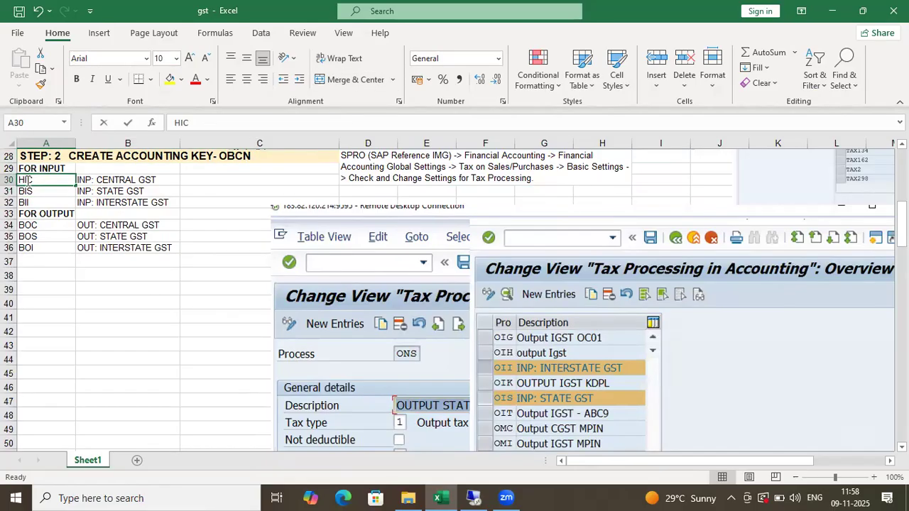
key("BackSpace")
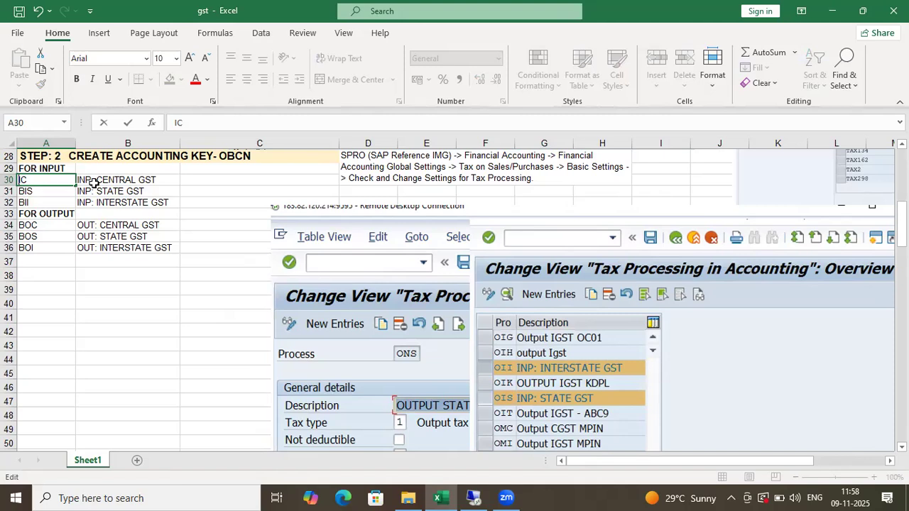
type("@")
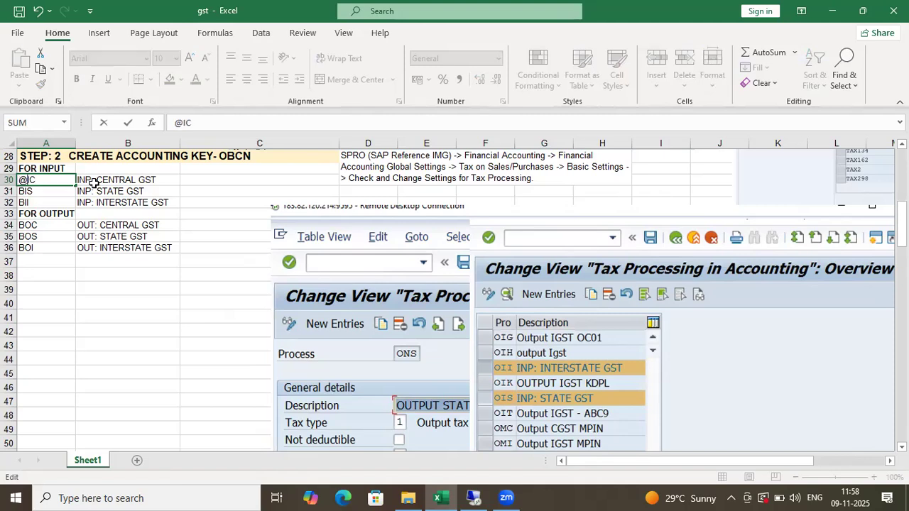
left_click(26, 190)
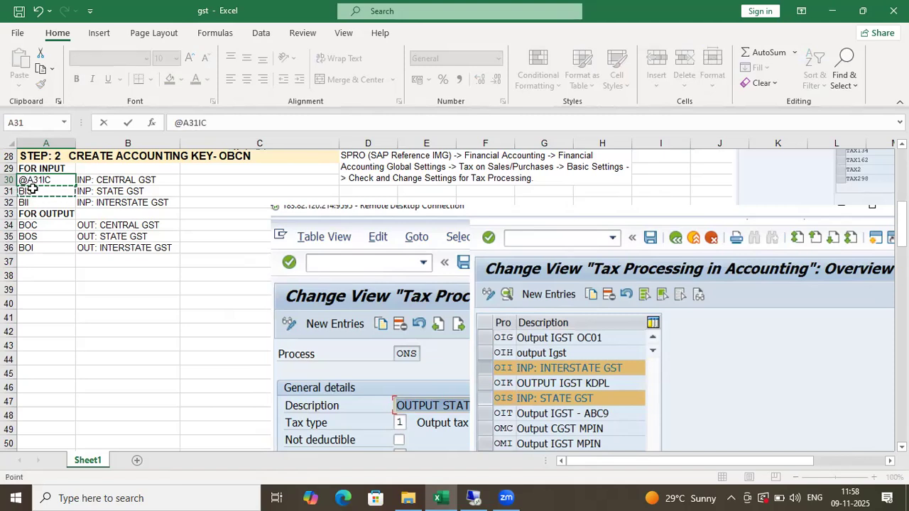
key("BackSpace")
key("BackSpace")
key("BackSpace")
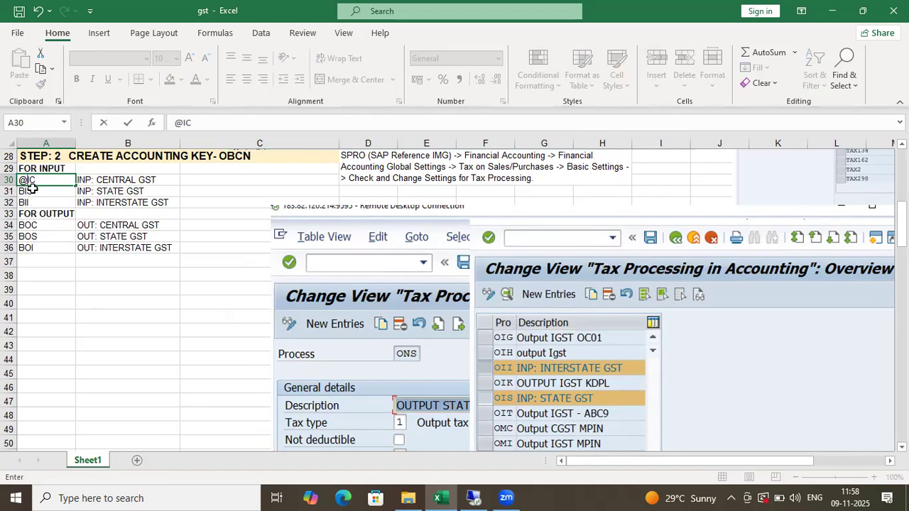
key("Return")
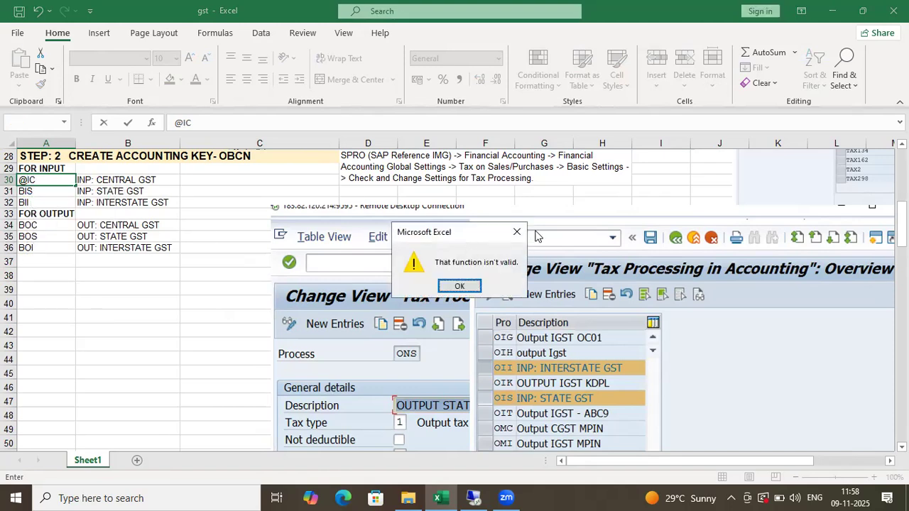
key("Return")
left_click(61, 193)
key("BackSpace")
key("BackSpace")
key("BackSpace")
key("BackSpace")
left_click(44, 247)
left_click(50, 182)
type("s")
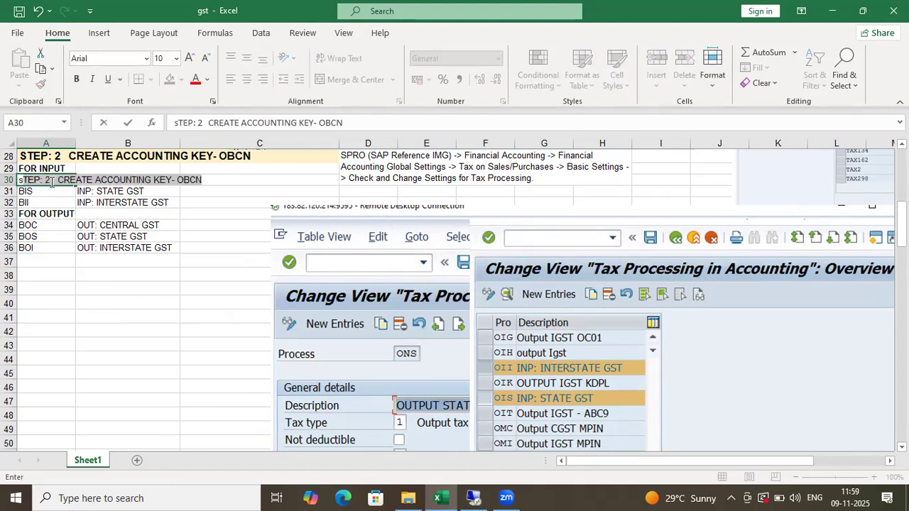
key("BackSpace")
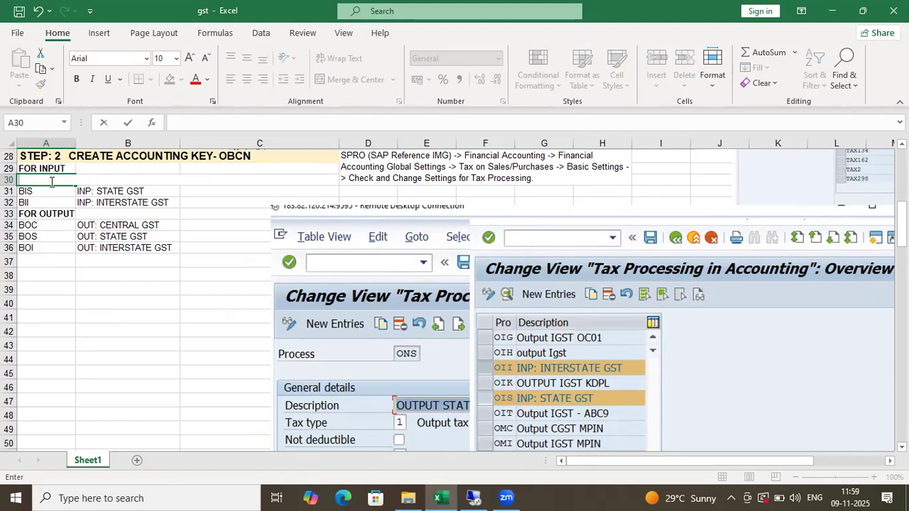
type("@I")
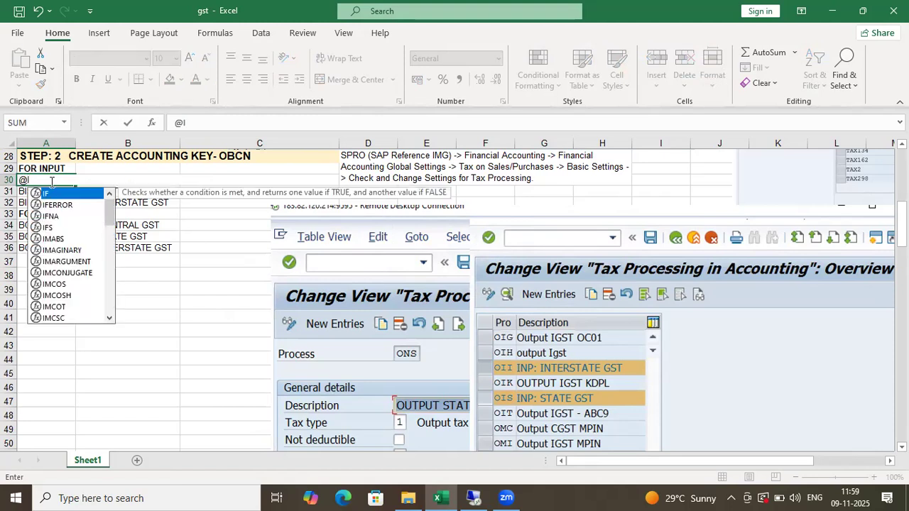
type("S")
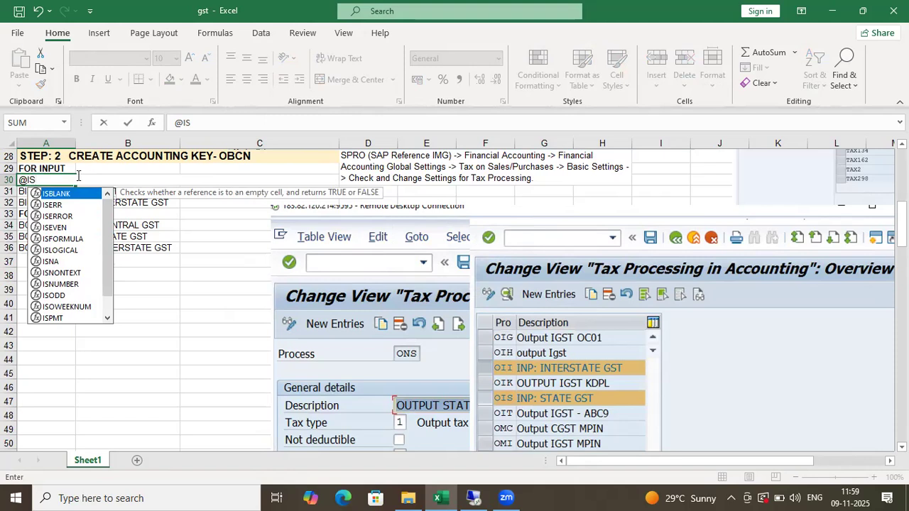
type("(")
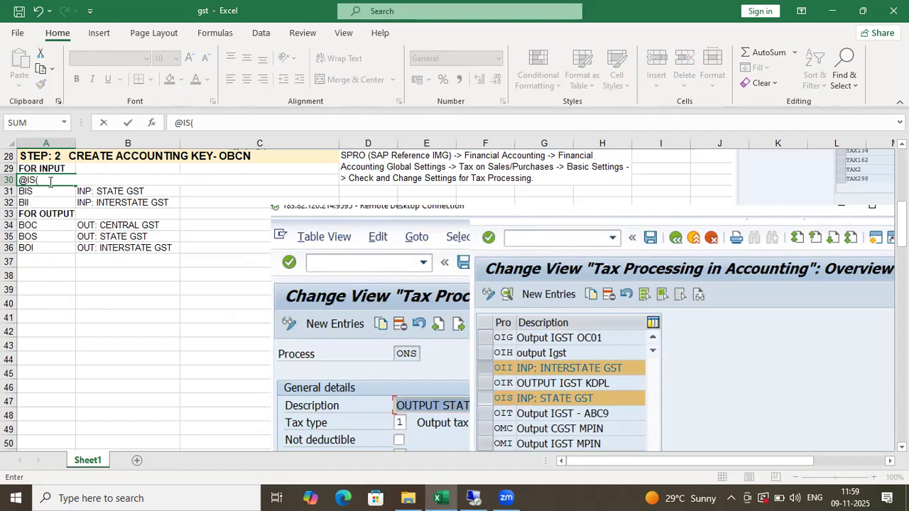
key("Return")
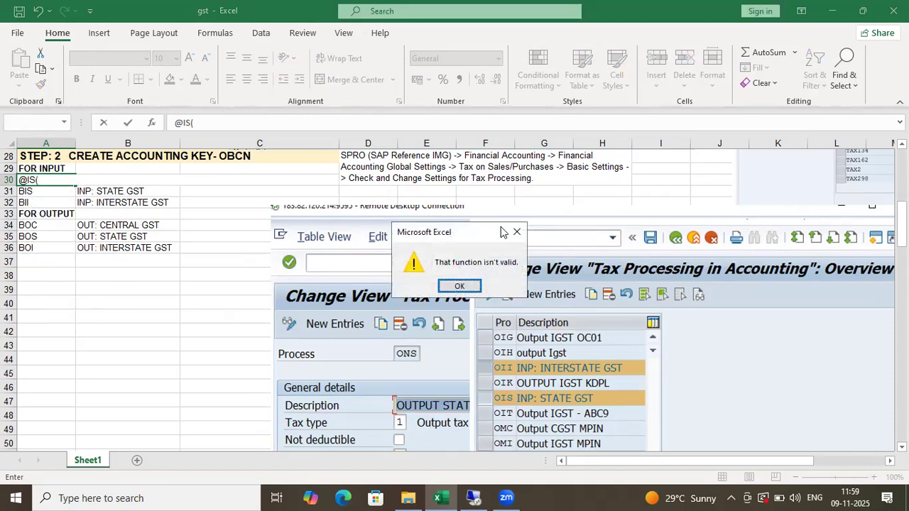
left_click(516, 236)
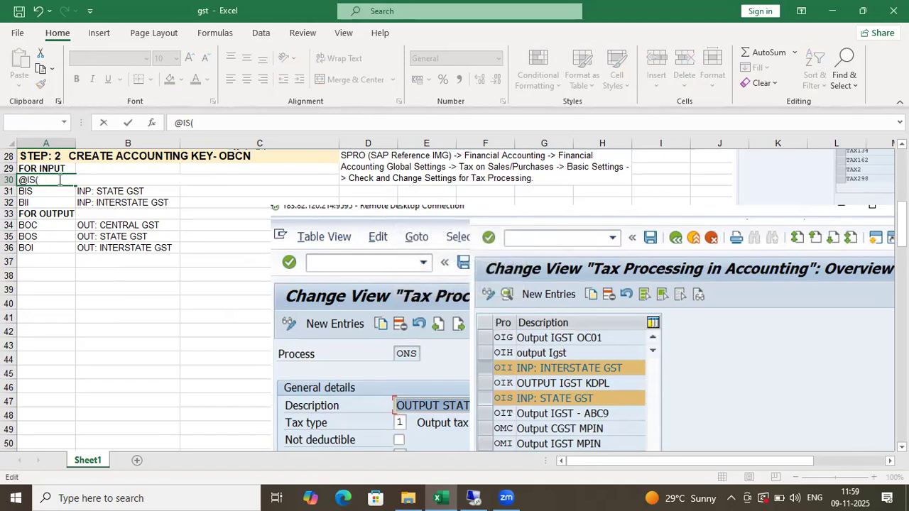
key("BackSpace")
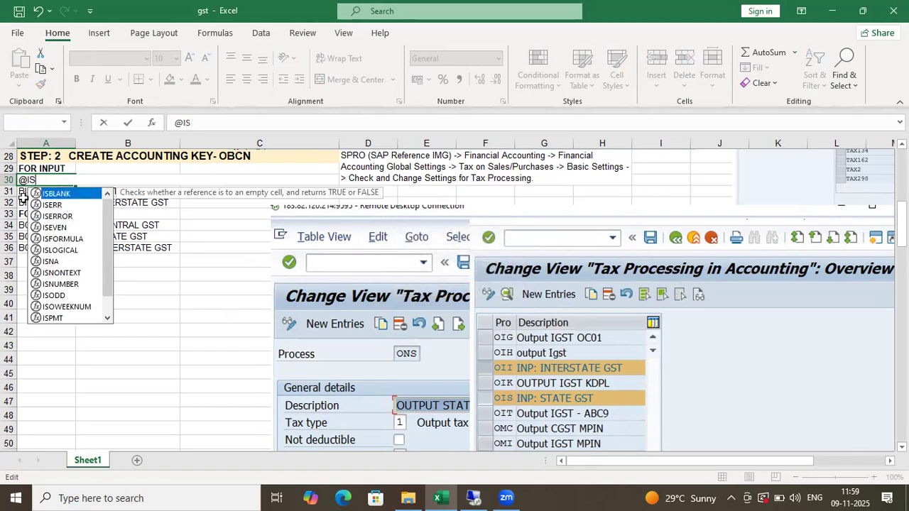
key("Return")
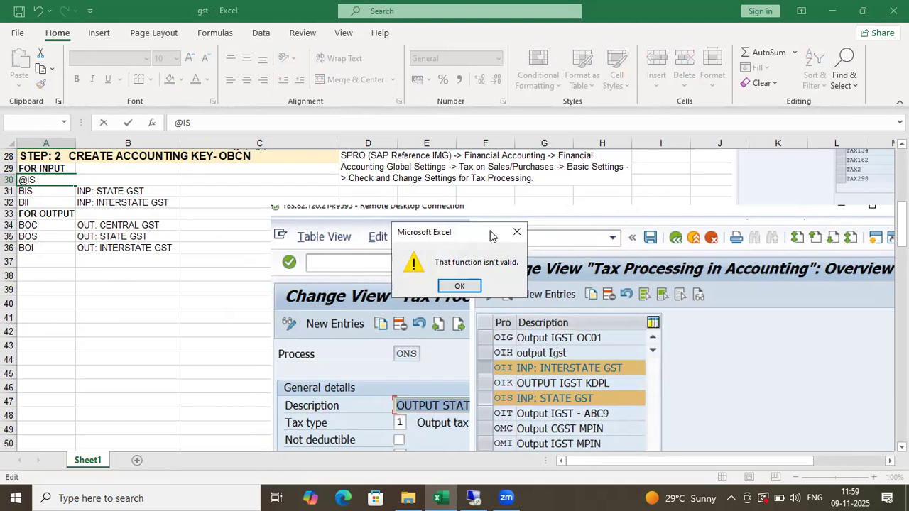
left_click(516, 233)
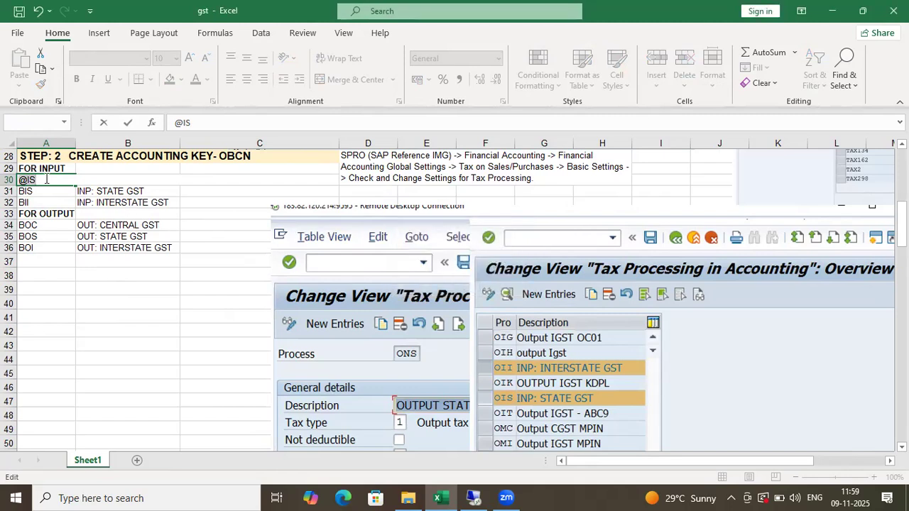
key("BackSpace")
key("BackSpace")
key("BackSpace")
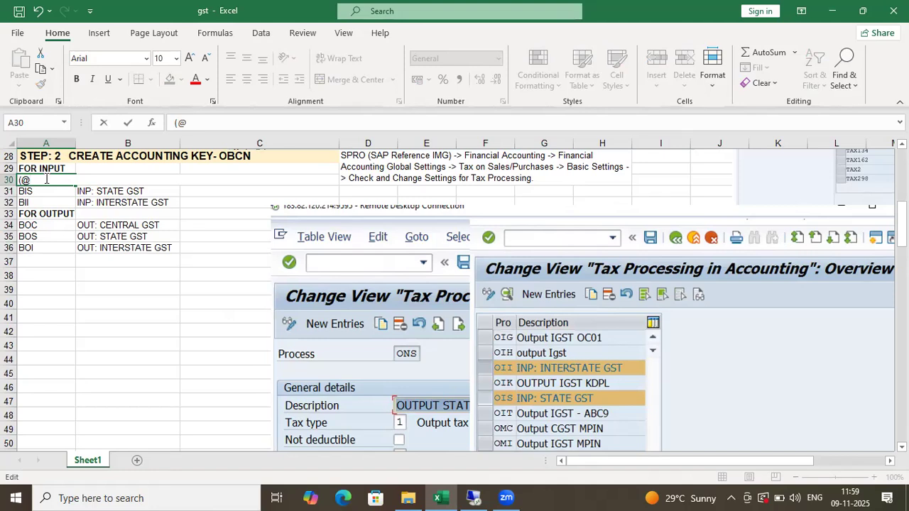
key("Return")
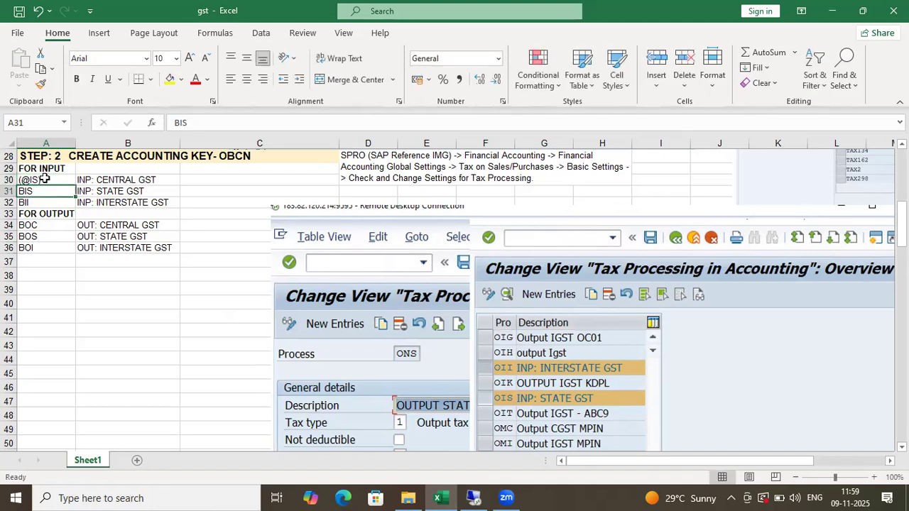
left_click(43, 179)
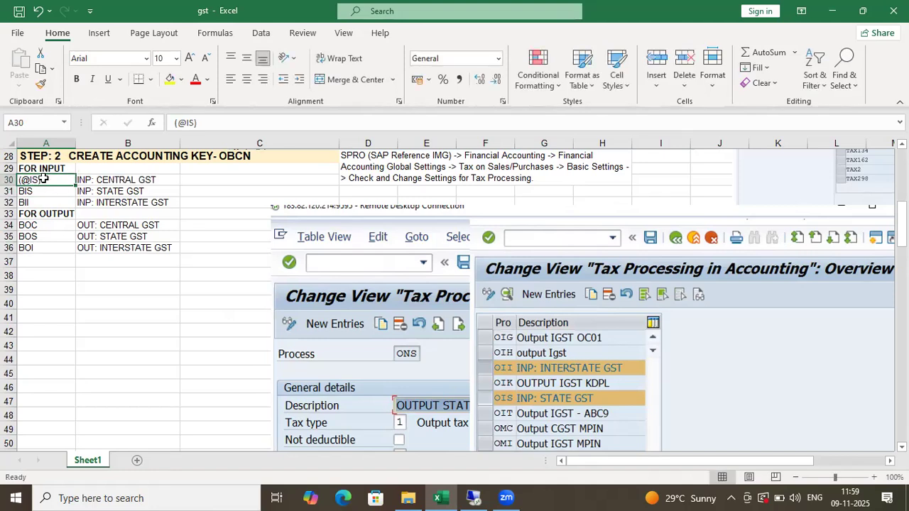
key("ctrl+c")
left_click_drag(41, 191, 43, 204)
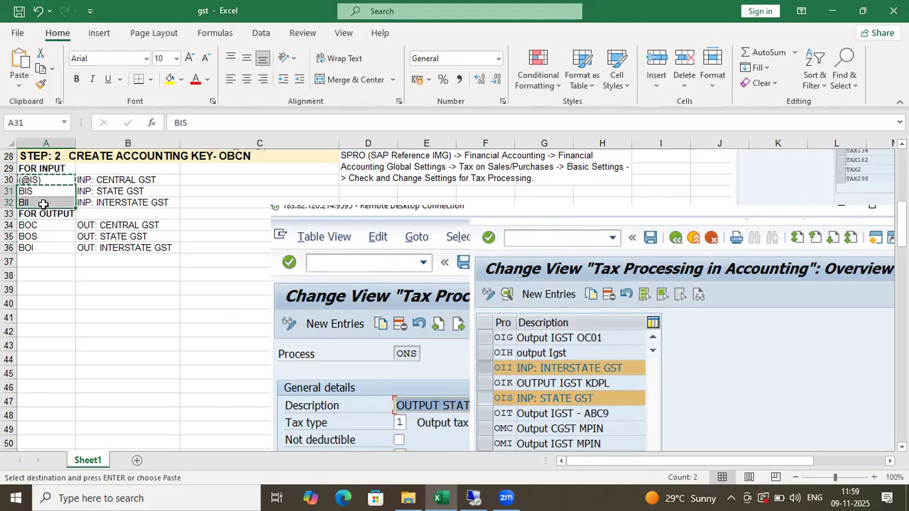
key("ctrl+v")
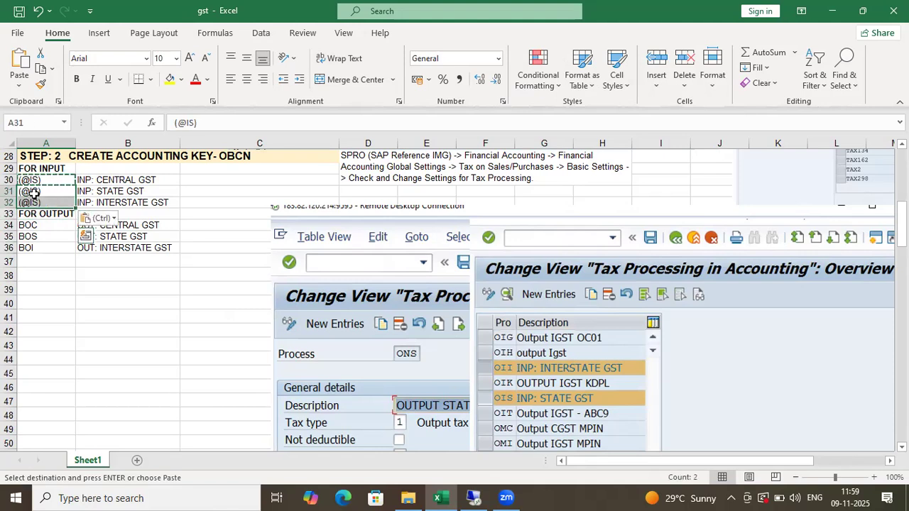
double_click(46, 192)
key("BackSpace")
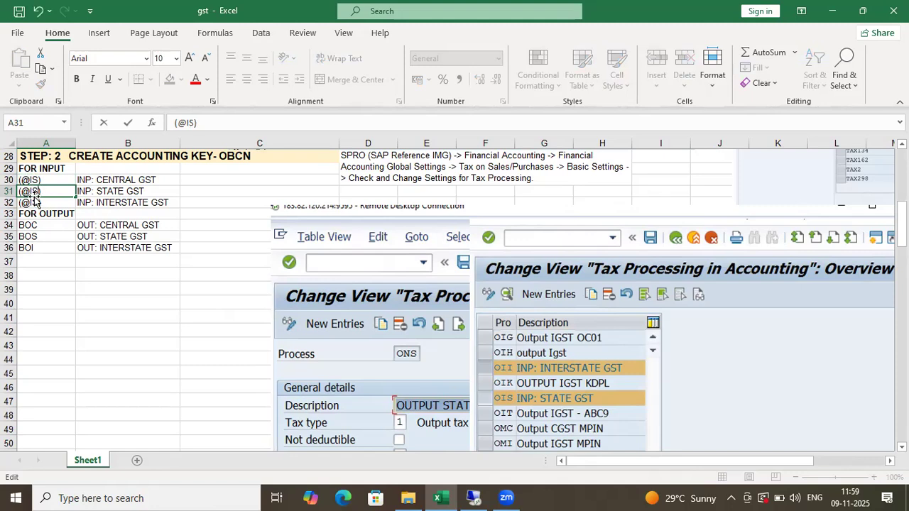
left_click(32, 179)
double_click(36, 180)
key("BackSpace")
type("C")
left_click(32, 204)
double_click(35, 204)
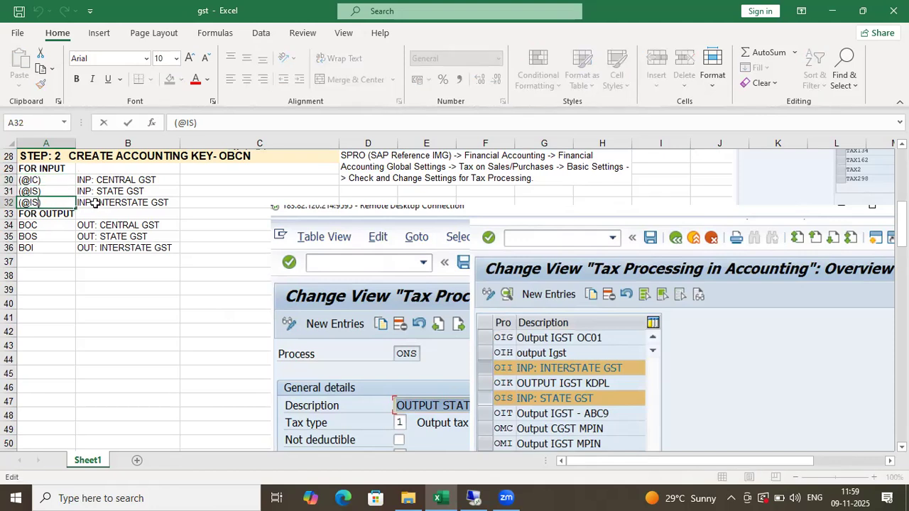
key("BackSpace")
type("I")
left_click(44, 259)
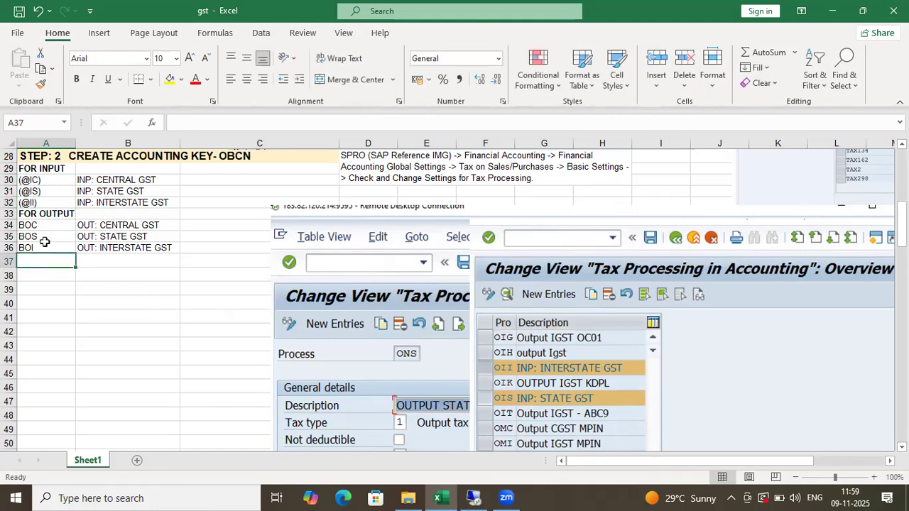
left_click(30, 225)
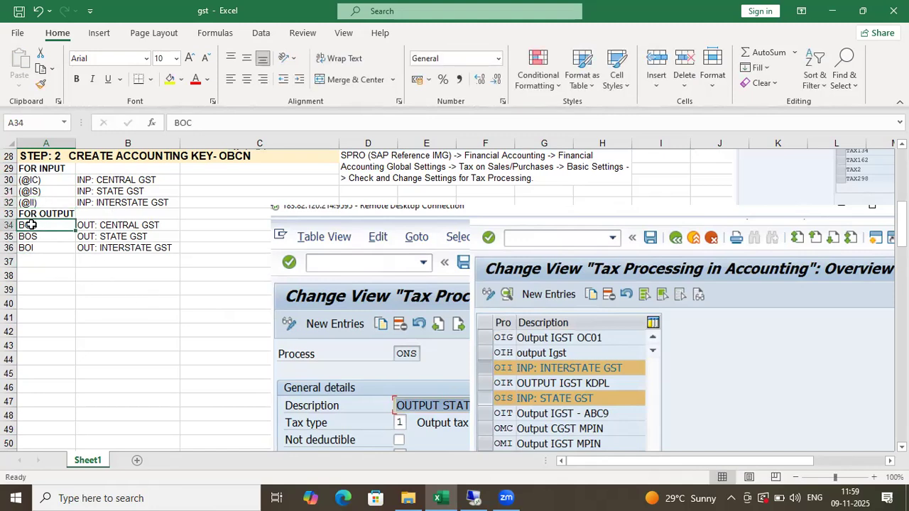
double_click(30, 225)
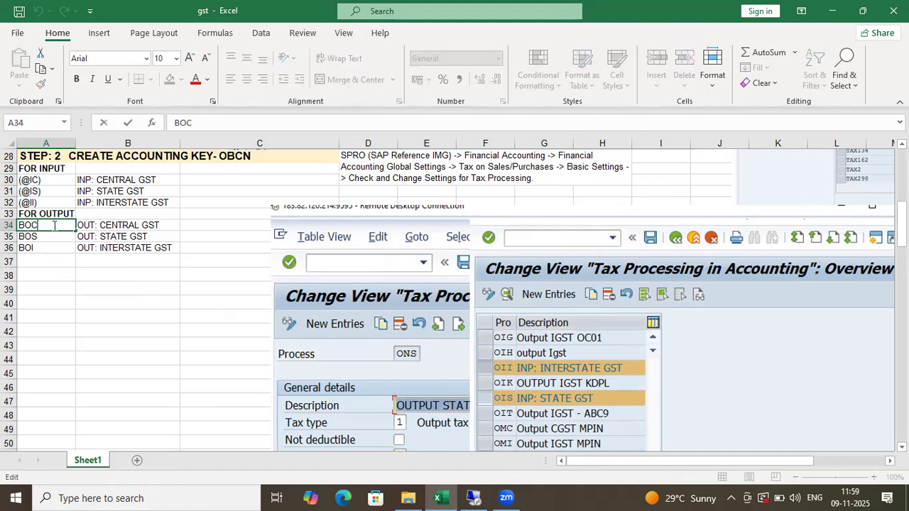
left_click(35, 259)
left_click(27, 225)
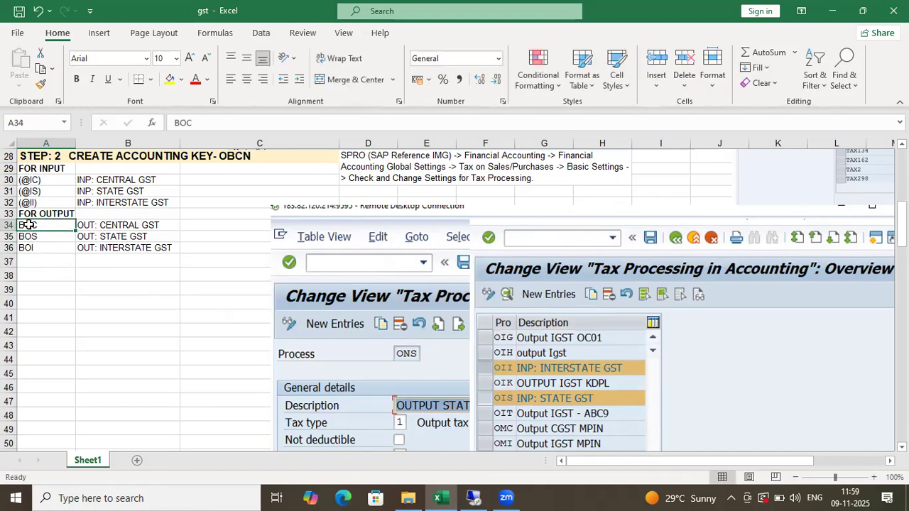
type("()")
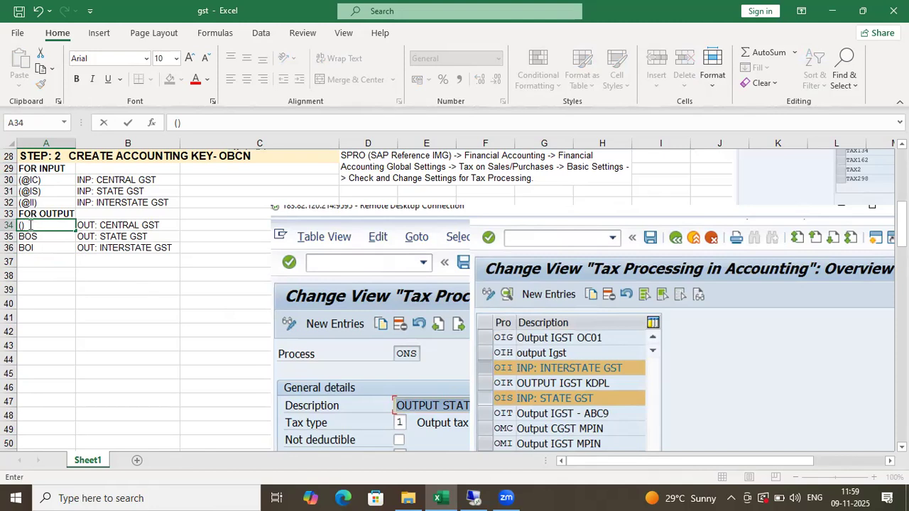
left_click(29, 225)
type("@")
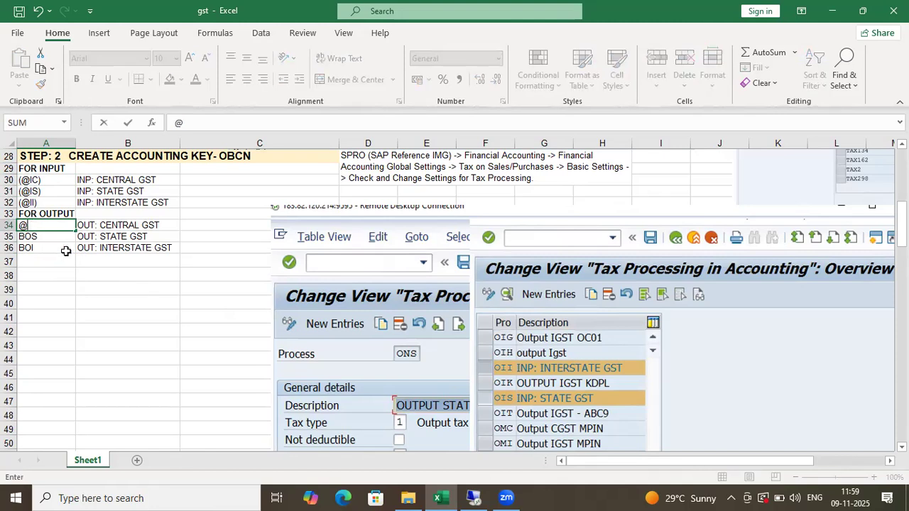
key("BackSpace")
type("(@")
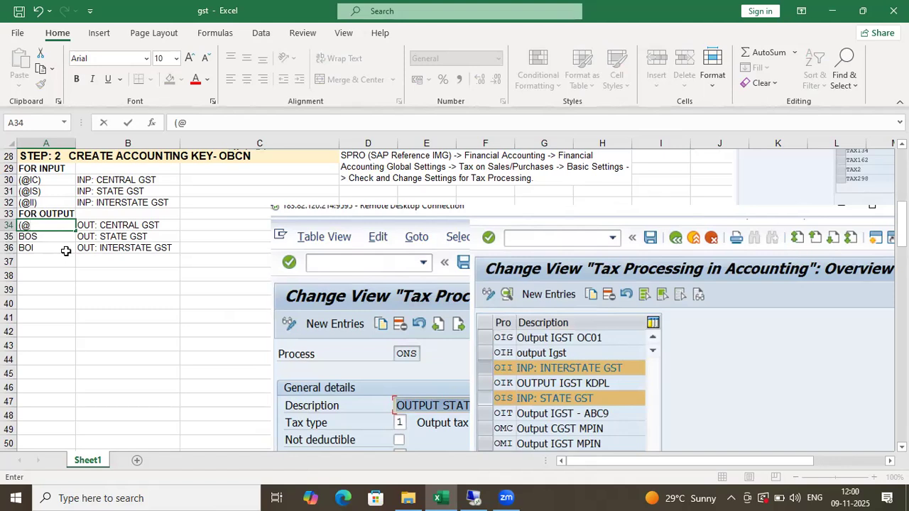
type("OC)")
key("Return")
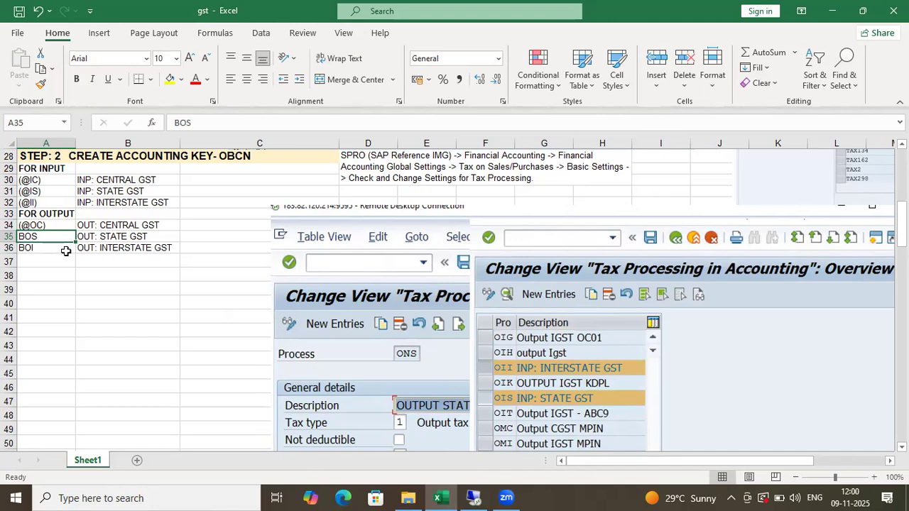
type("(2")
type("@")
type("OS")
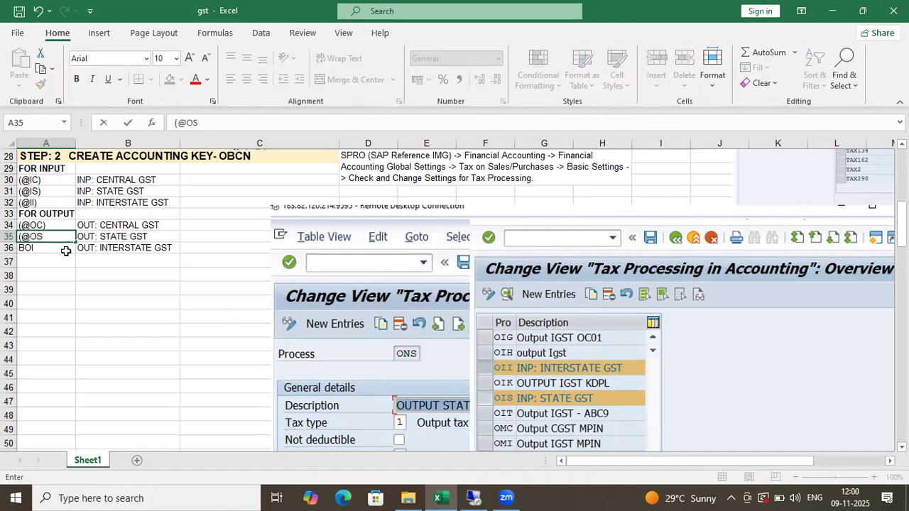
type(")")
key("Return")
key("BackSpace")
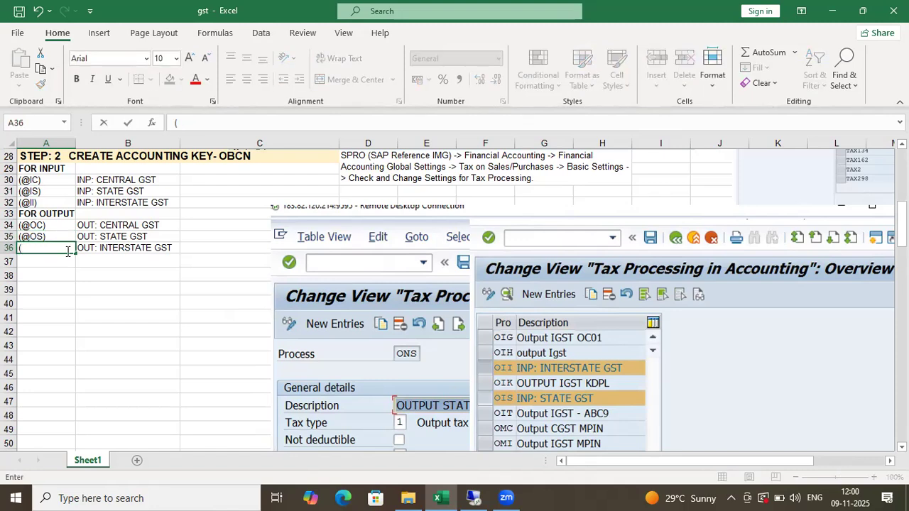
type("(@O")
key("Return")
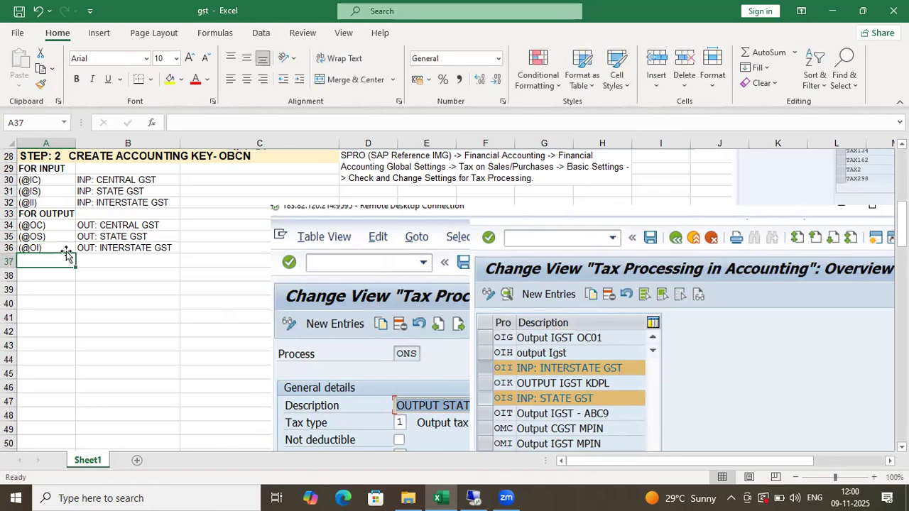
left_click(89, 213)
left_click(125, 193)
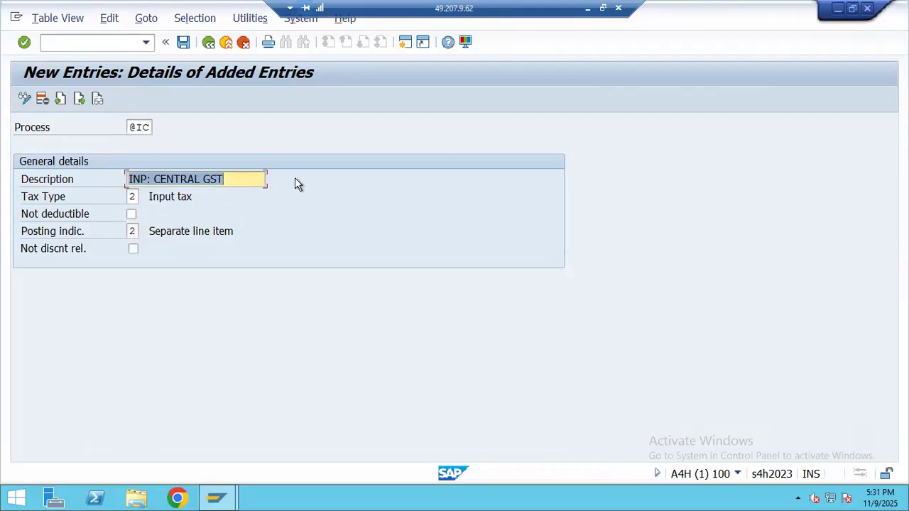
left_click(183, 42)
key("Return")
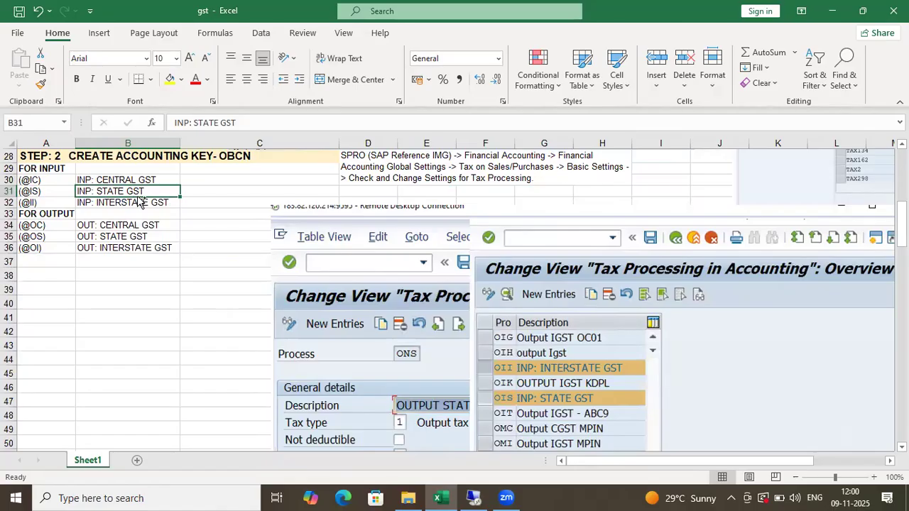
key("ctrl+c")
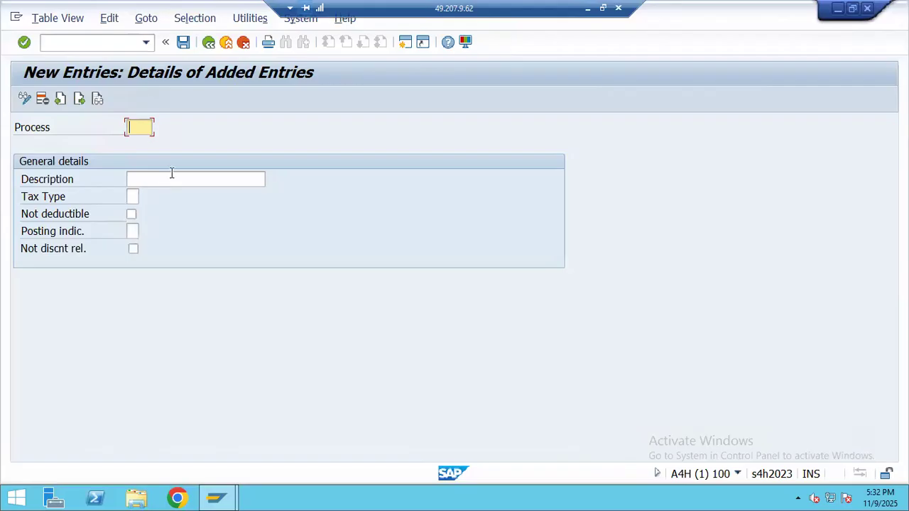
left_click(171, 177)
key("ctrl+v")
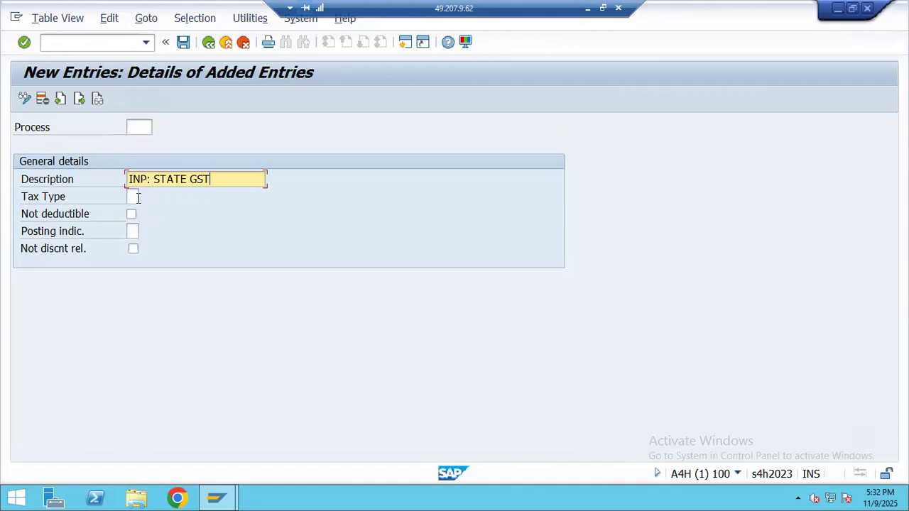
left_click(132, 198)
left_click(147, 197)
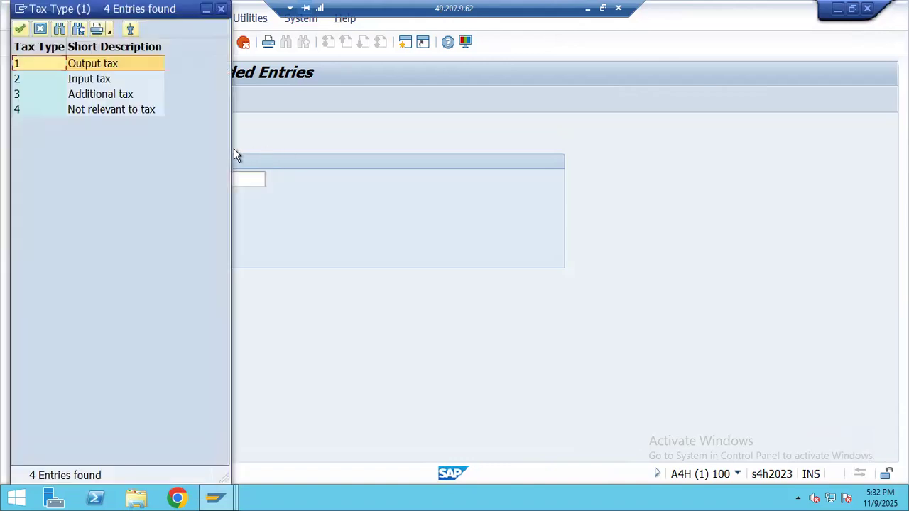
left_click(95, 94)
double_click(102, 78)
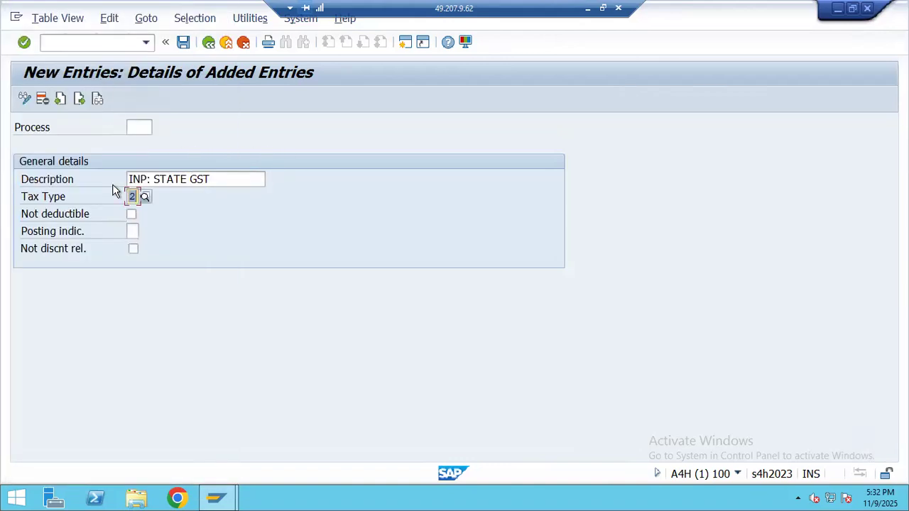
left_click(133, 230)
left_click(145, 231)
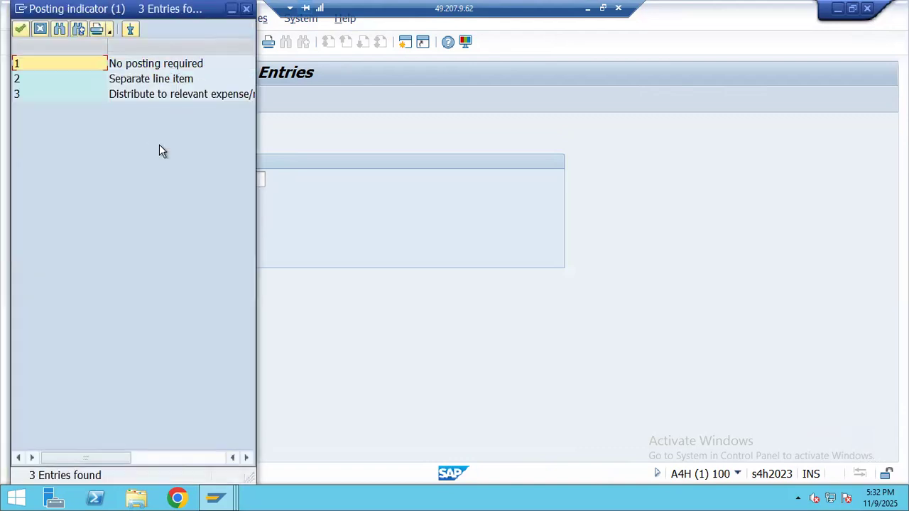
double_click(122, 83)
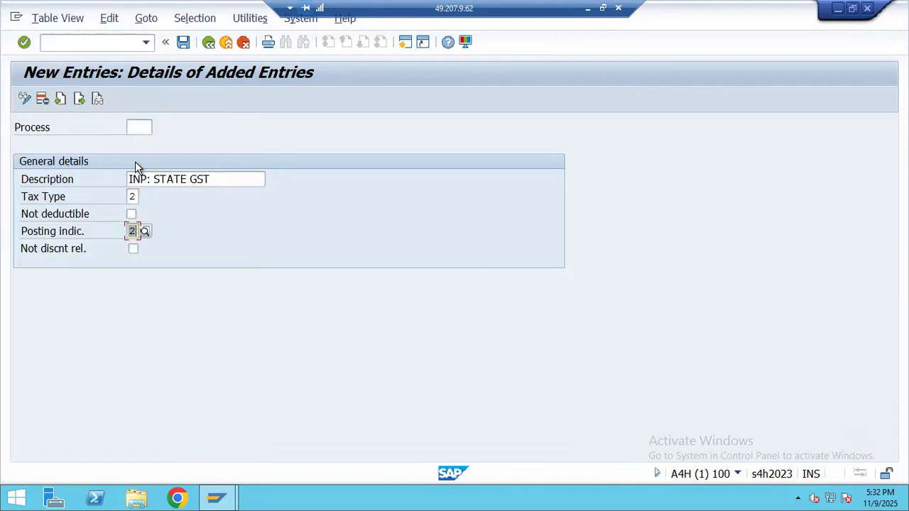
left_click(133, 126)
type("@")
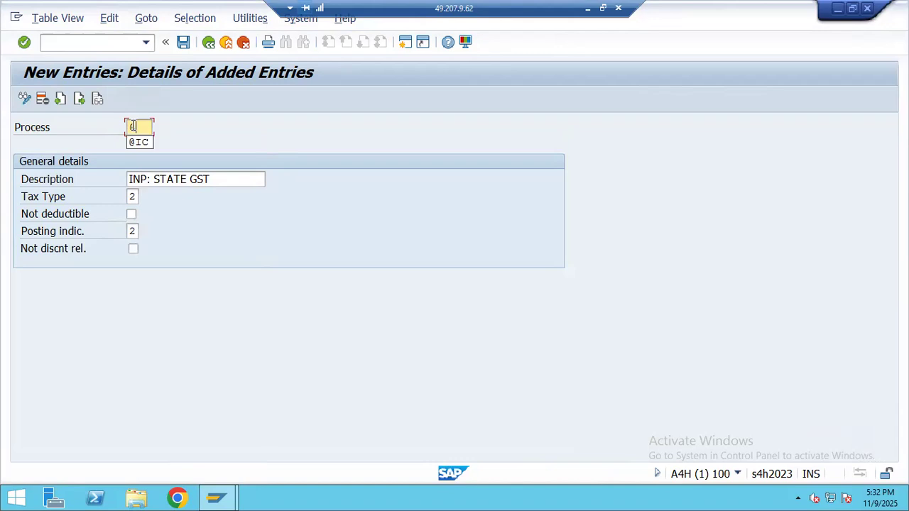
type("IS")
key("Return")
left_click(79, 100)
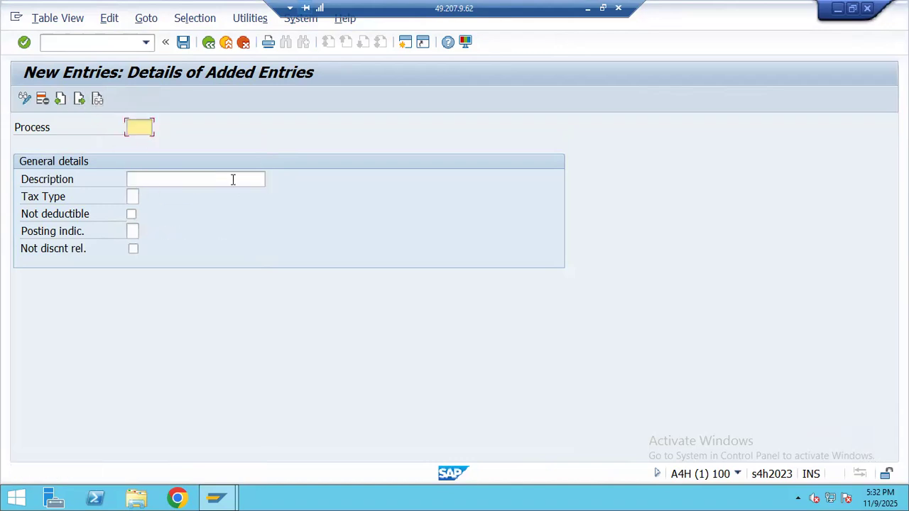
type("@I")
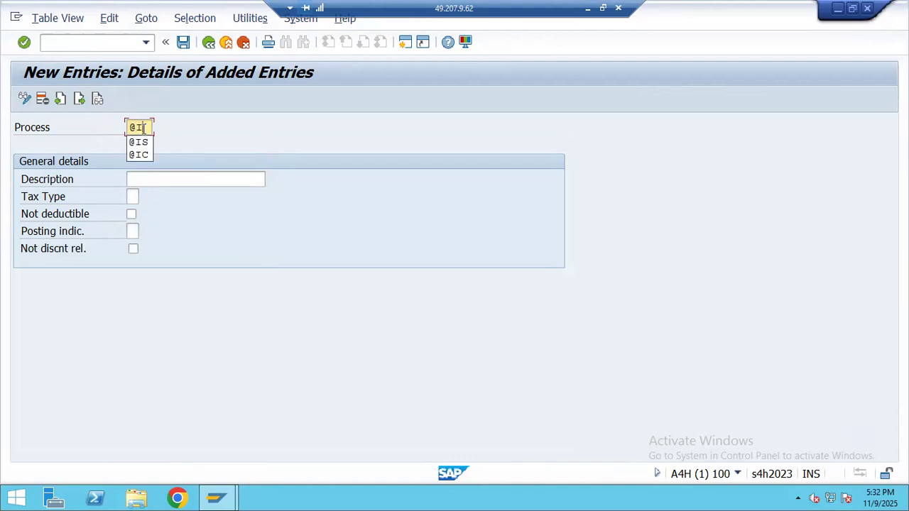
left_click(146, 128)
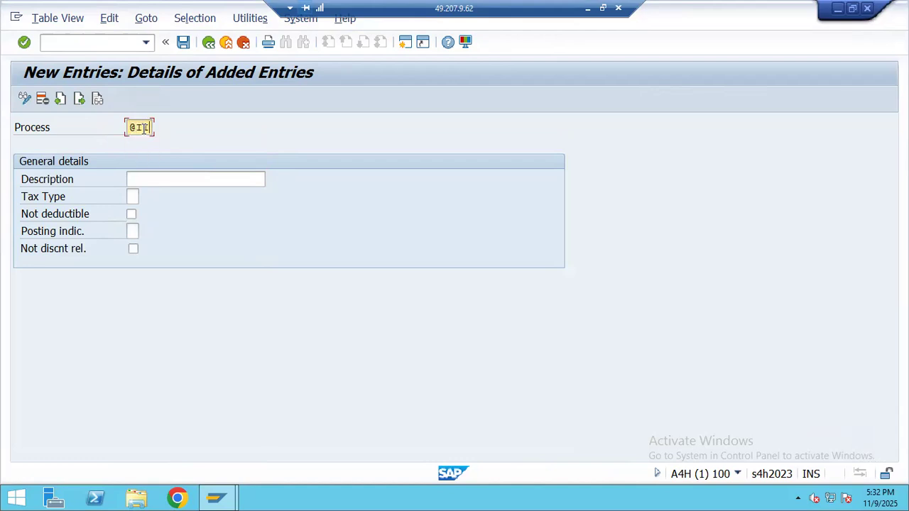
left_click(141, 178)
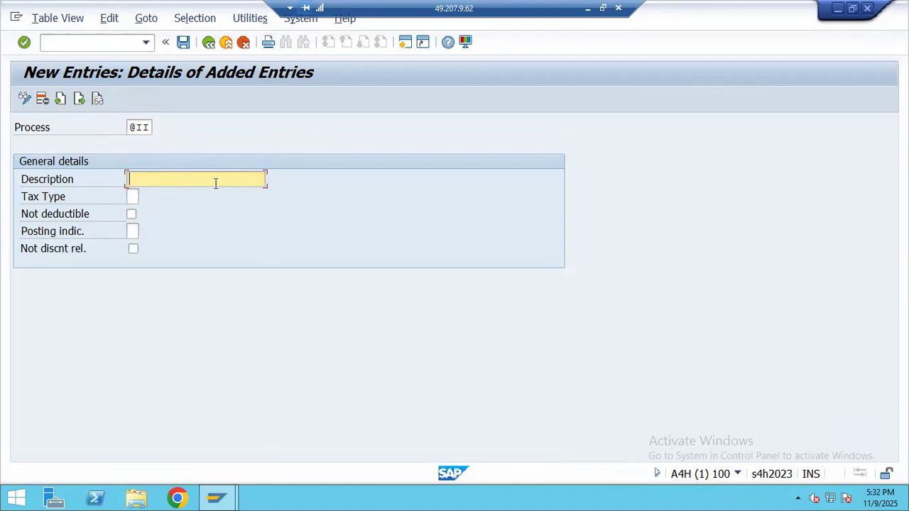
left_click(589, 10)
left_click(525, 295)
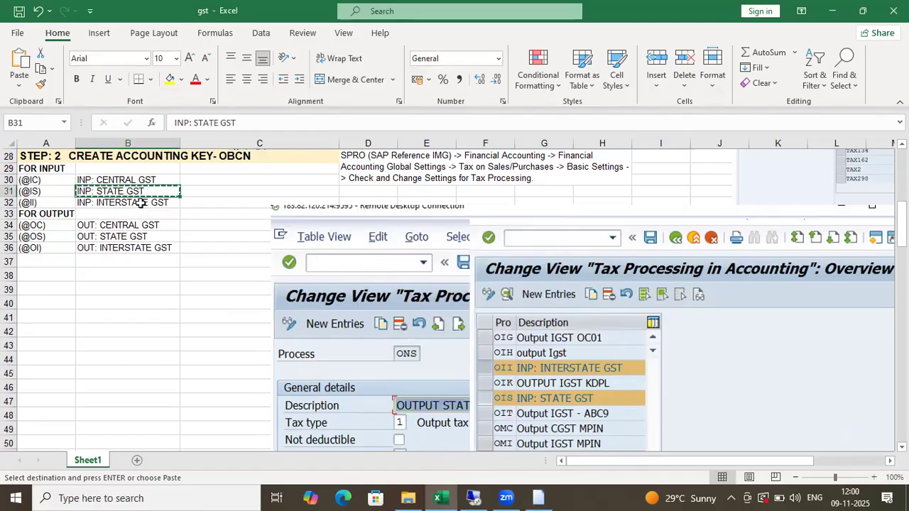
left_click(137, 205)
key("ctrl+c")
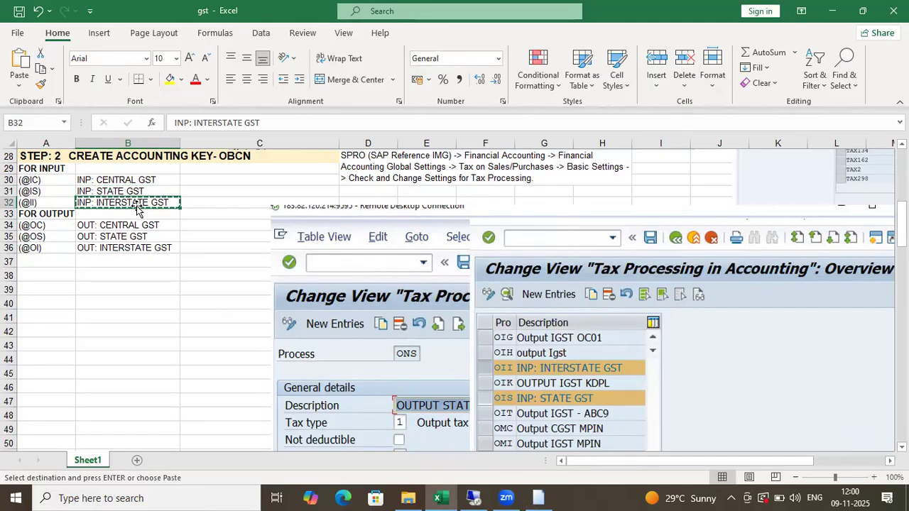
key("Return")
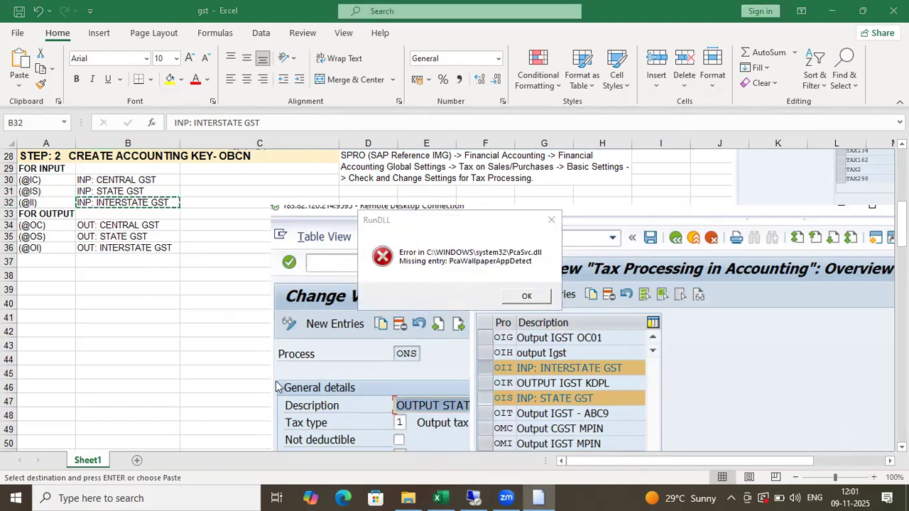
key("Return")
left_click(474, 497)
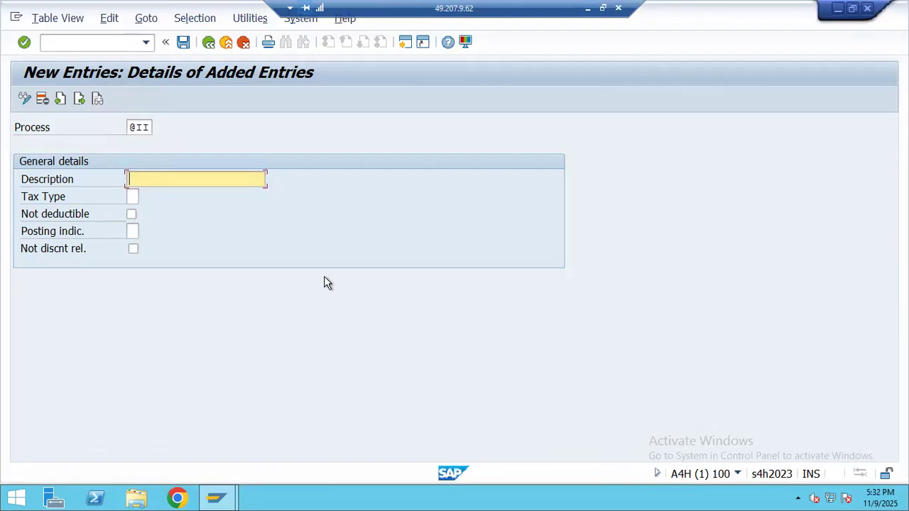
key("ctrl+v")
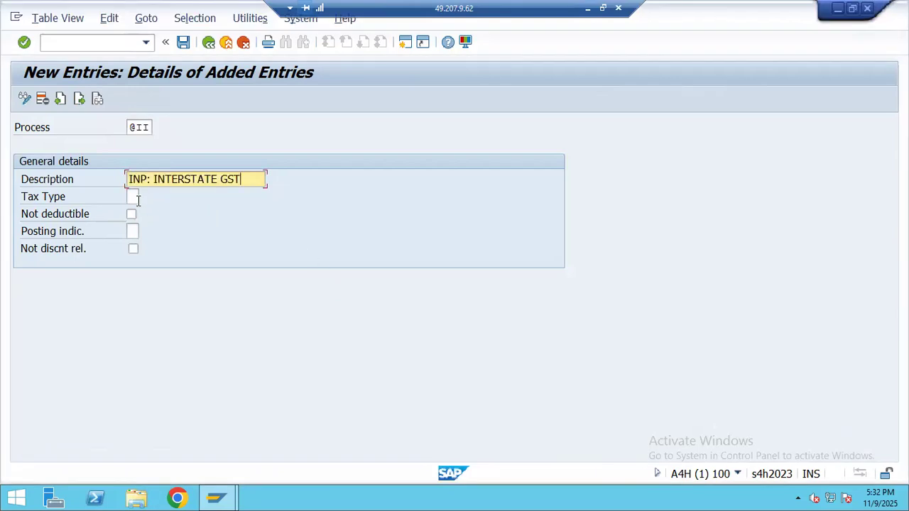
left_click(141, 202)
left_click(144, 199)
double_click(109, 74)
left_click(139, 230)
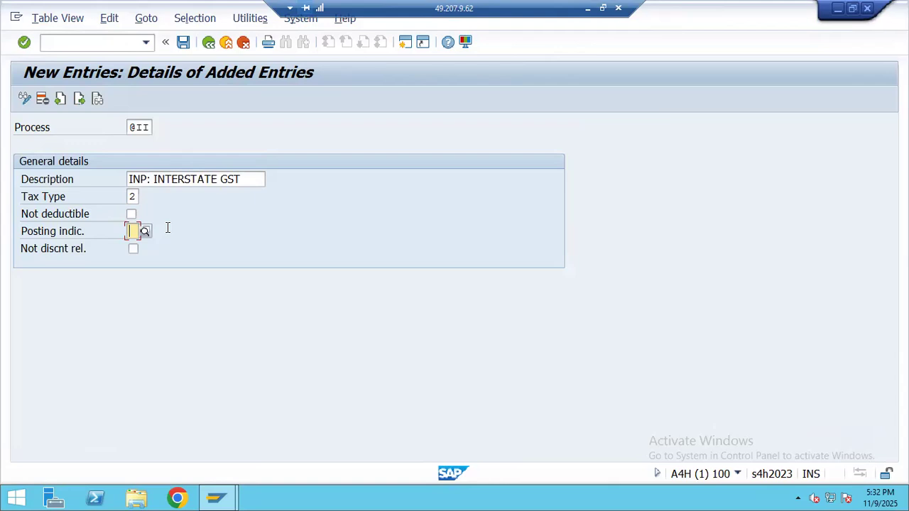
left_click(144, 233)
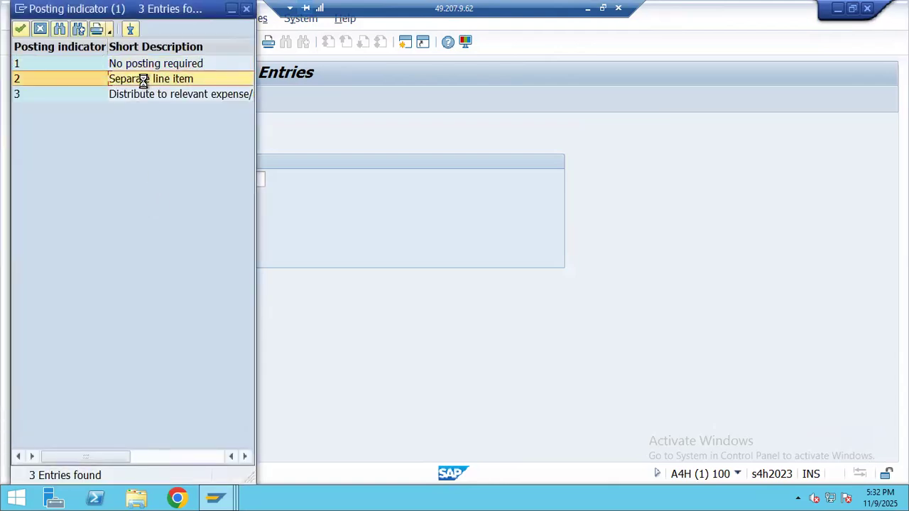
double_click(142, 78)
left_click(133, 197)
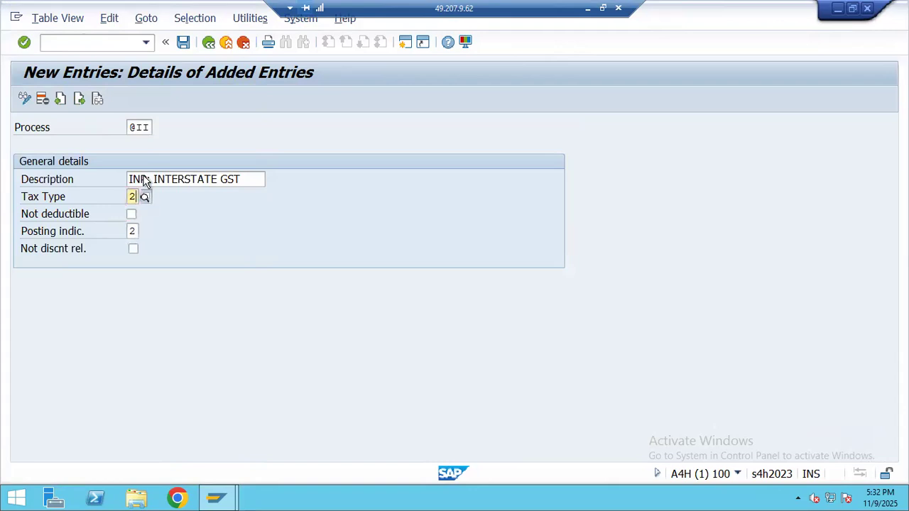
left_click(144, 197)
double_click(116, 79)
left_click(184, 44)
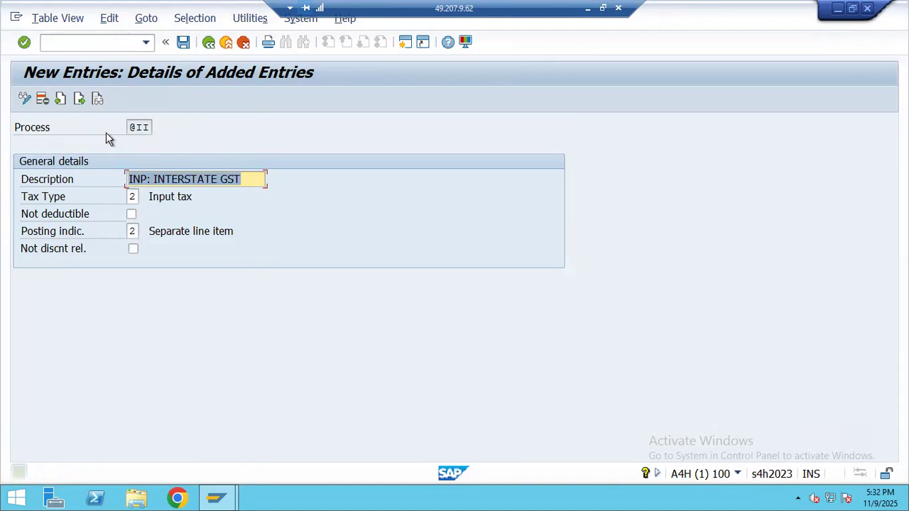
left_click(80, 96)
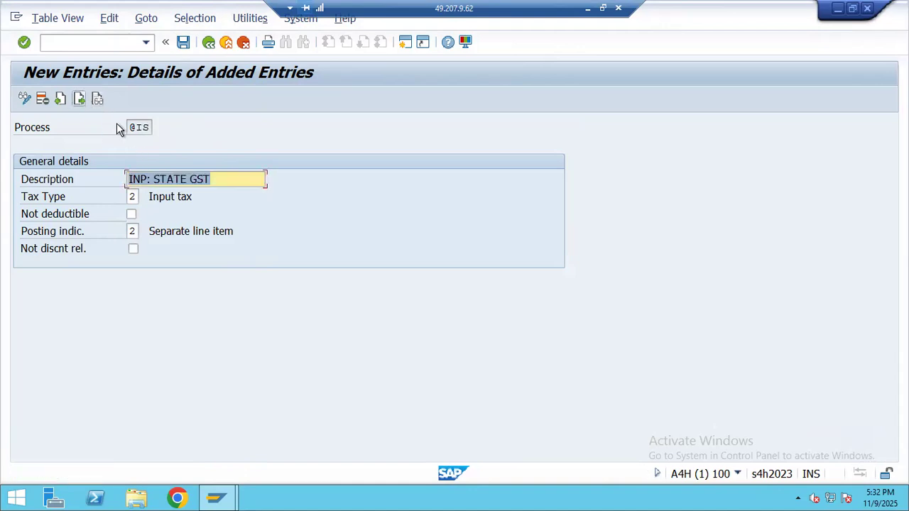
left_click(79, 98)
left_click(587, 8)
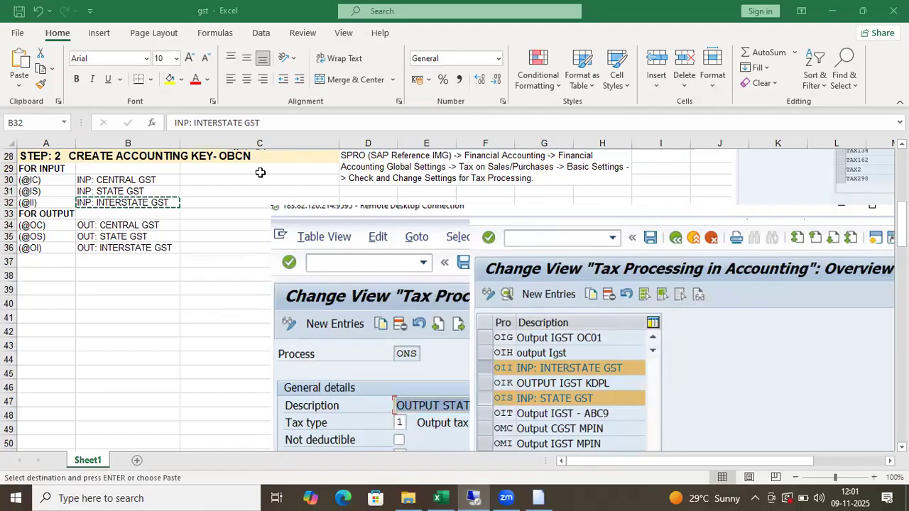
- Paste the OUT: CENTRAL GST description from Excel into the new entry
left_click(146, 228)
key("ctrl+c")
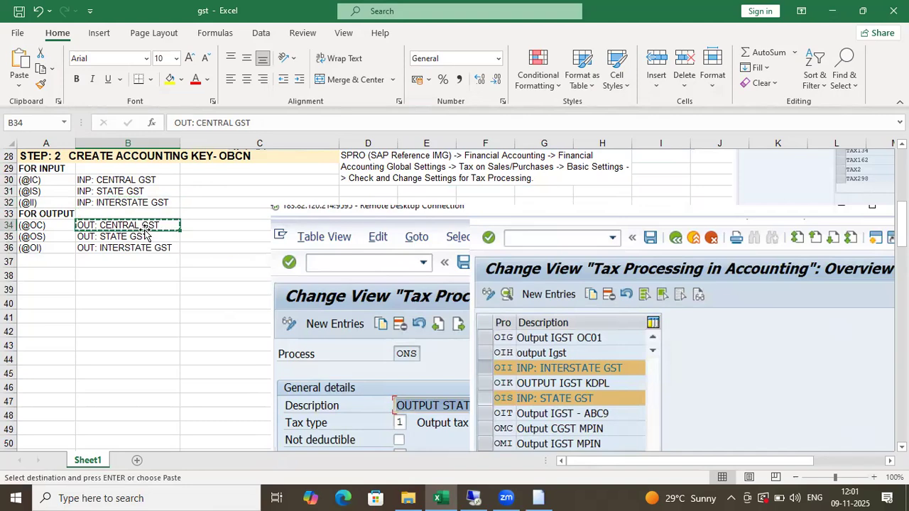
key("alt+Tab")
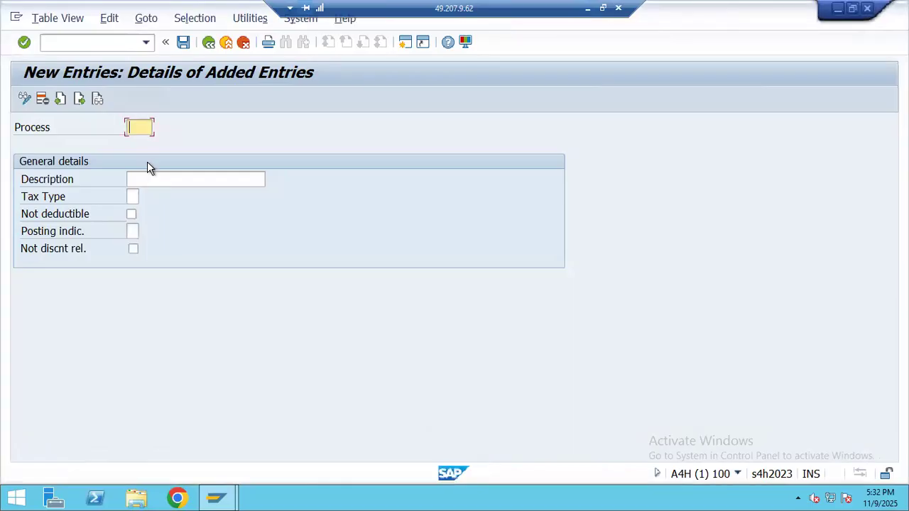
left_click(148, 181)
key("ctrl+v")
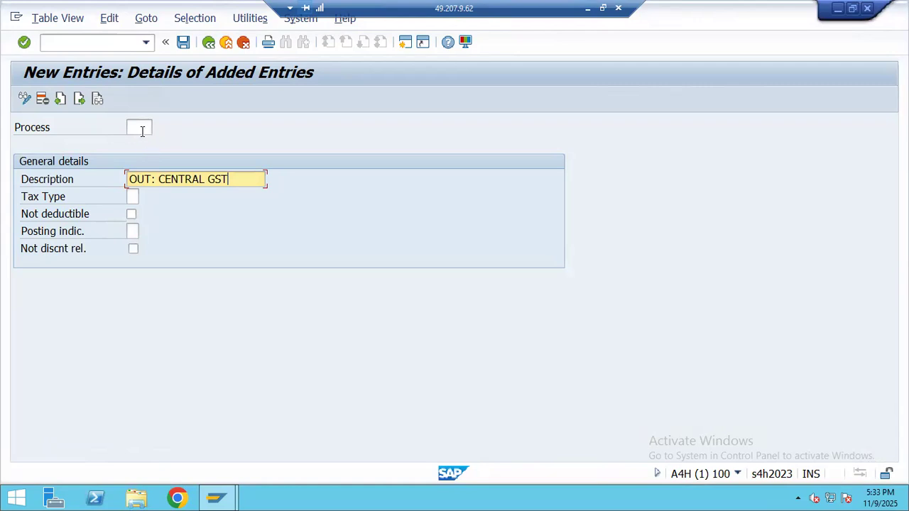
left_click(139, 130)
left_click(137, 199)
left_click(142, 198)
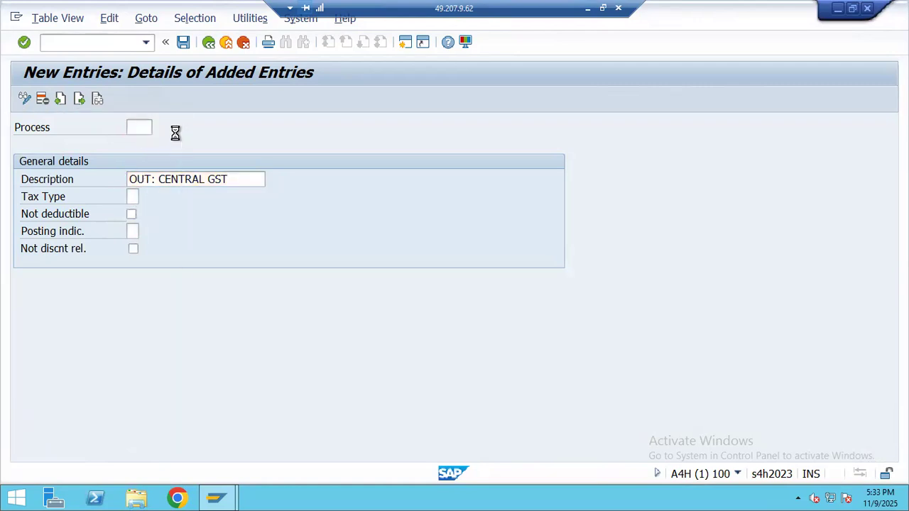
double_click(92, 63)
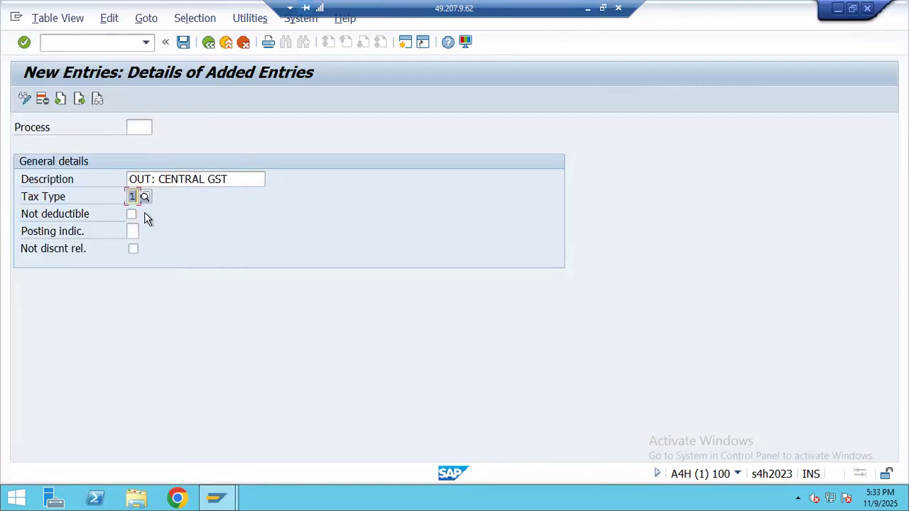
left_click(134, 232)
left_click(144, 233)
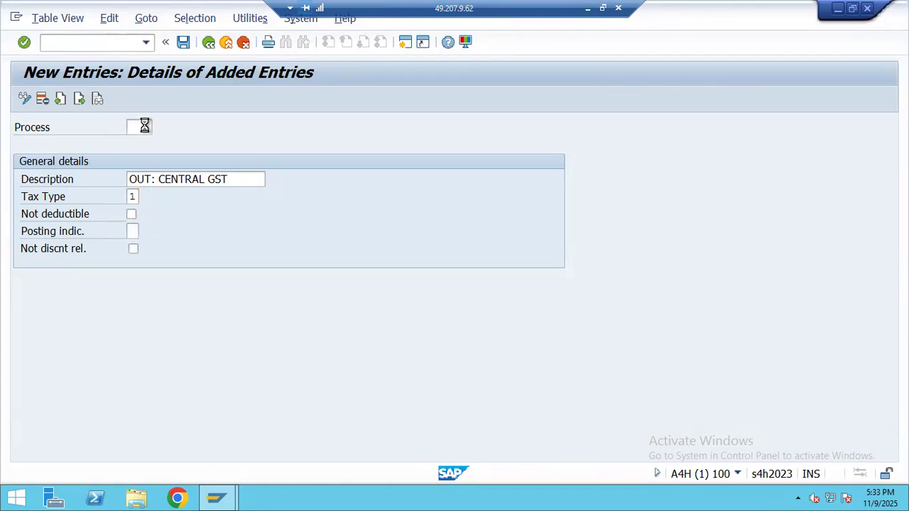
double_click(139, 79)
left_click(136, 132)
type("@")
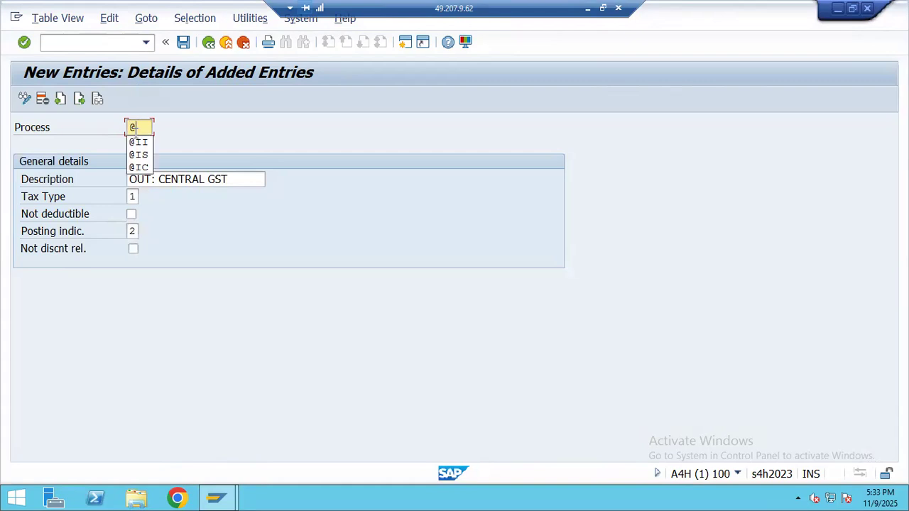
type("oc")
key("BackSpace")
key("BackSpace")
type("OC")
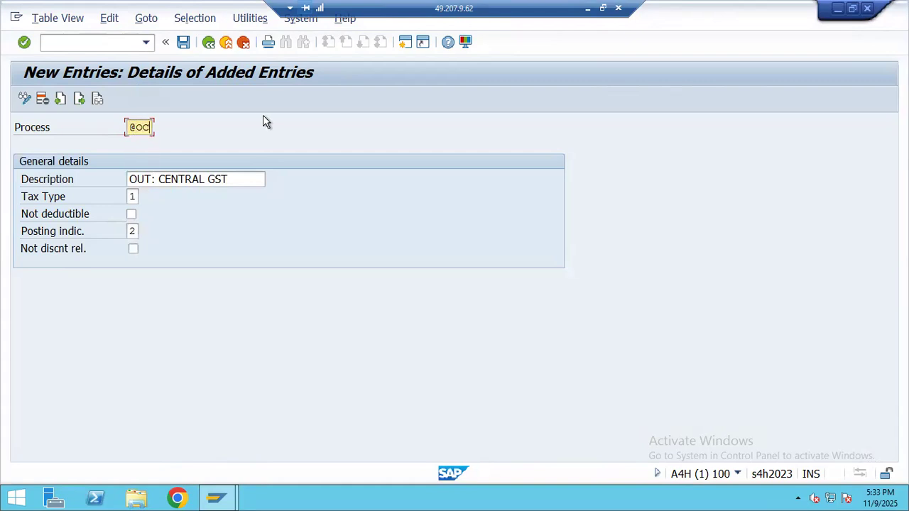
left_click(183, 42)
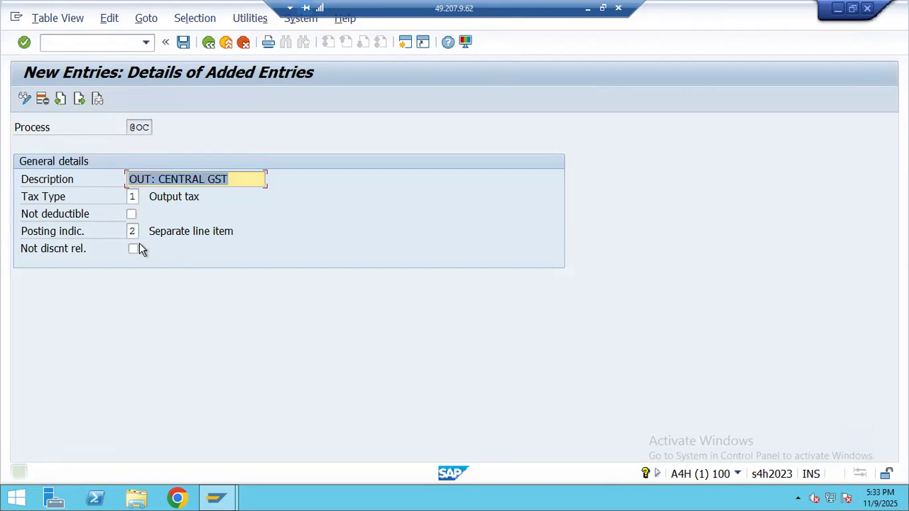
left_click(79, 99)
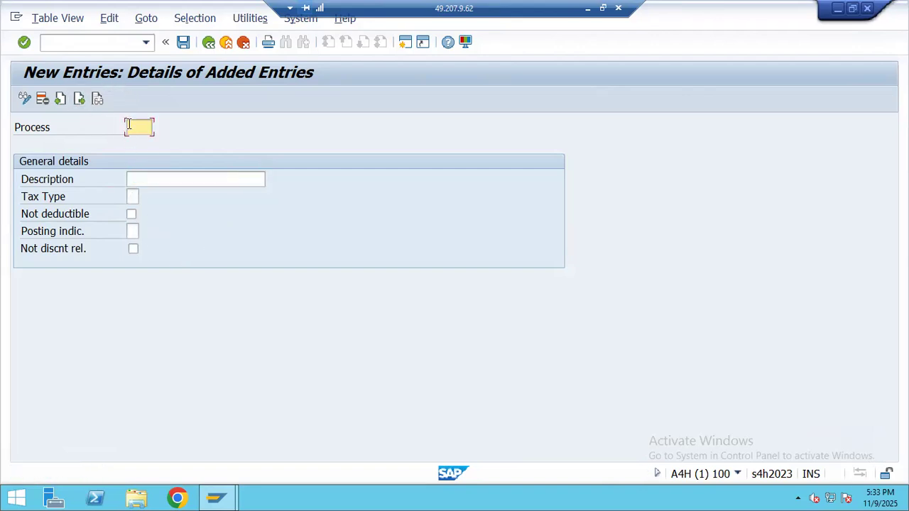
type("@")
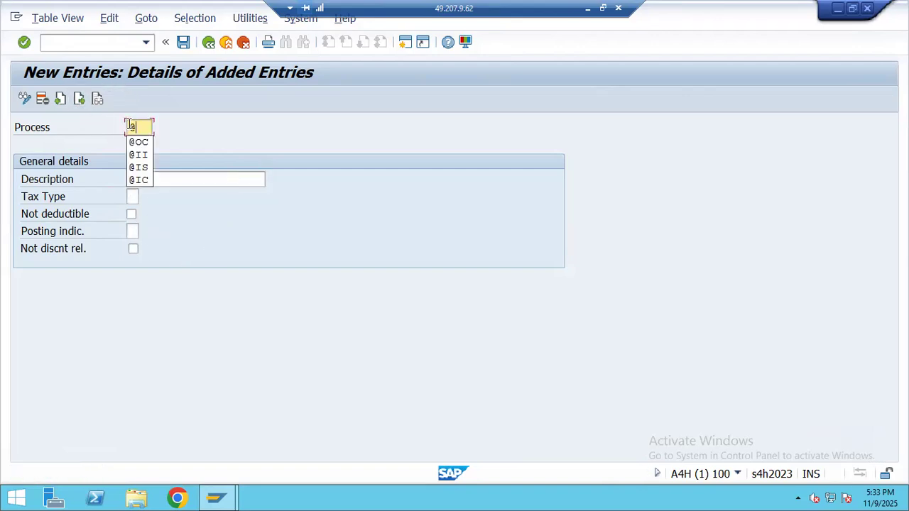
type("OS")
left_click(170, 183)
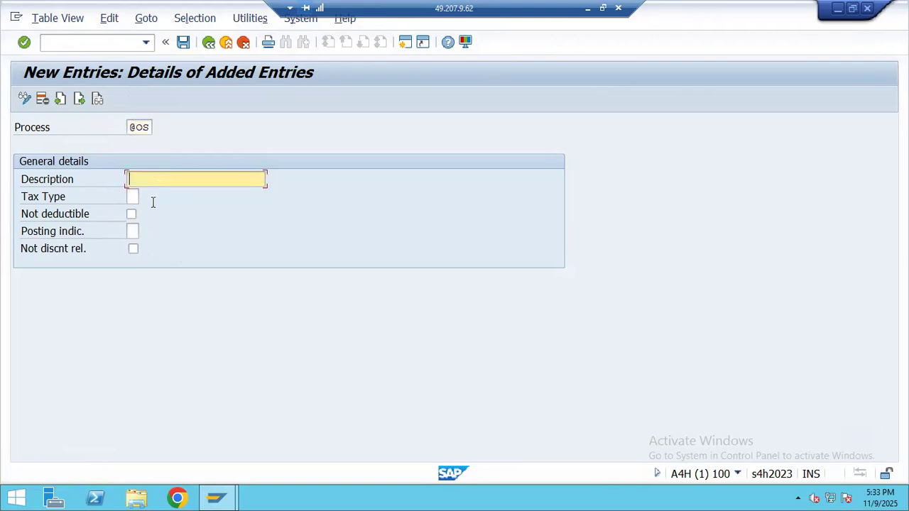
left_click(589, 13)
left_click(158, 237)
key("ctrl+c")
key("alt+Tab")
key("ctrl+v")
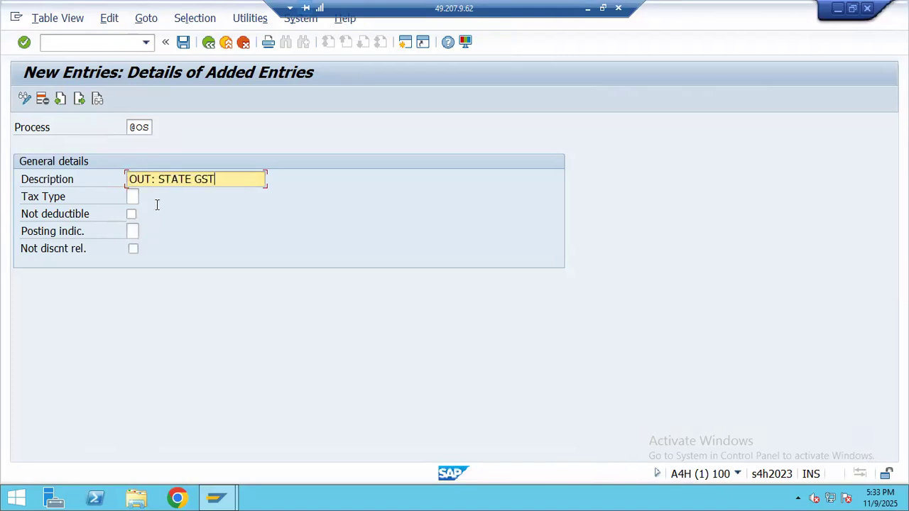
left_click(134, 200)
key("F4")
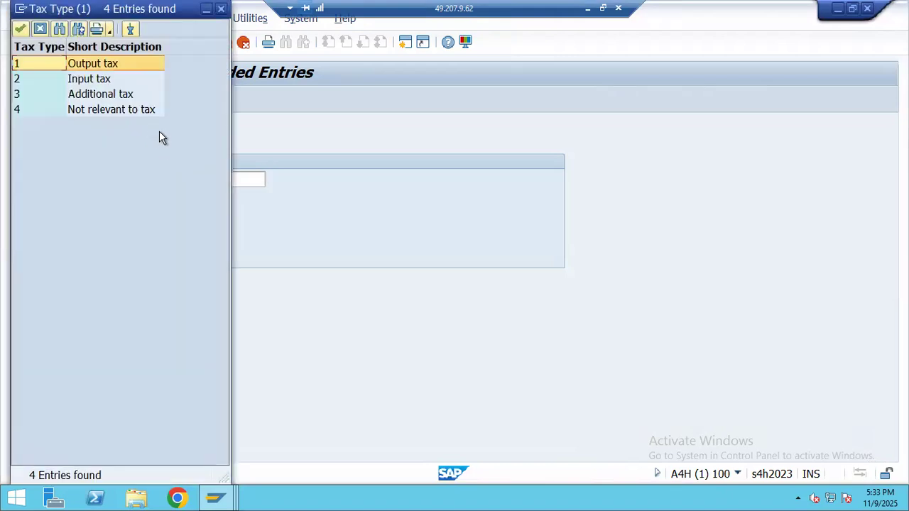
double_click(112, 63)
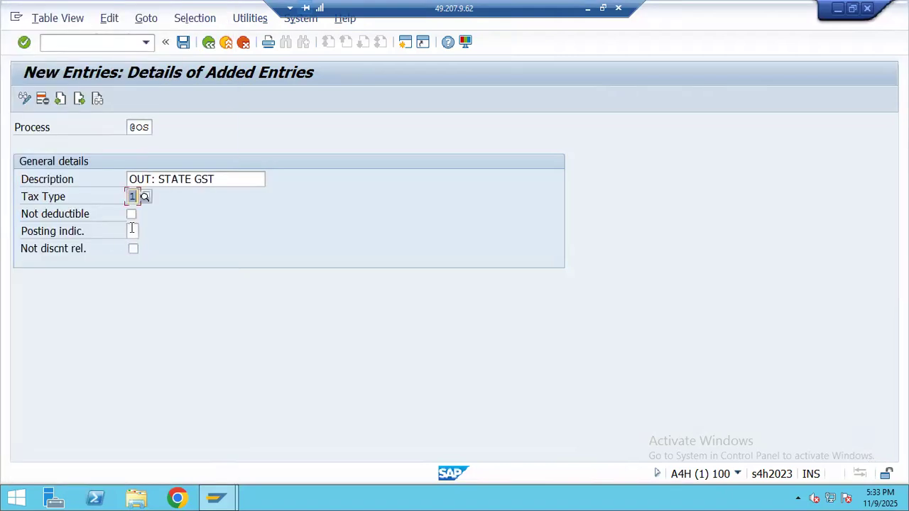
left_click(131, 228)
key("F4")
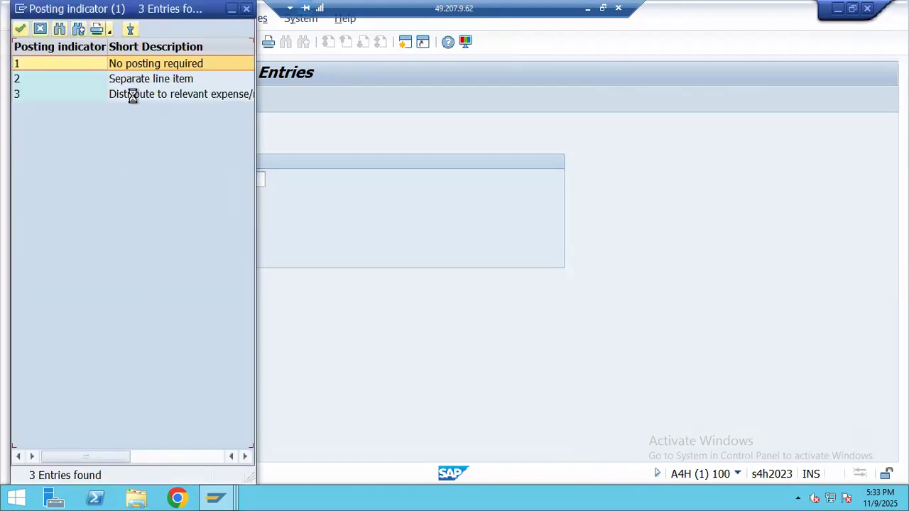
double_click(144, 82)
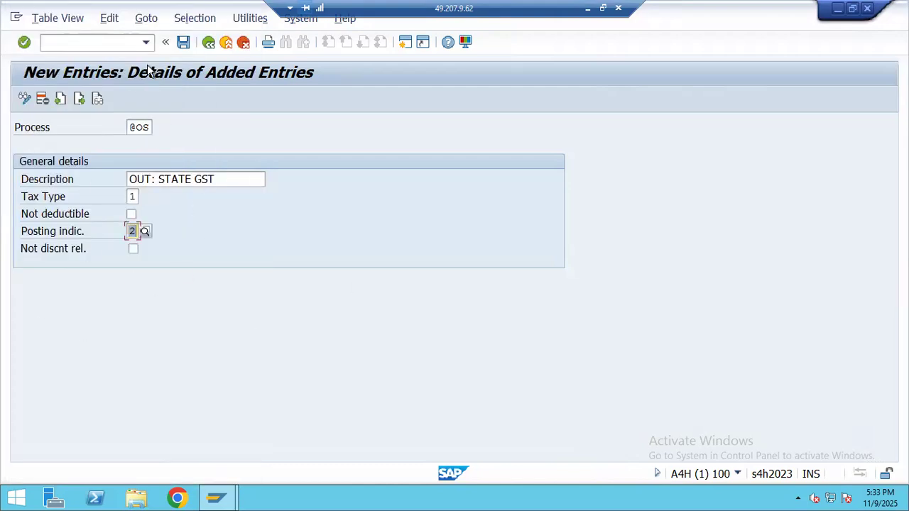
left_click(183, 42)
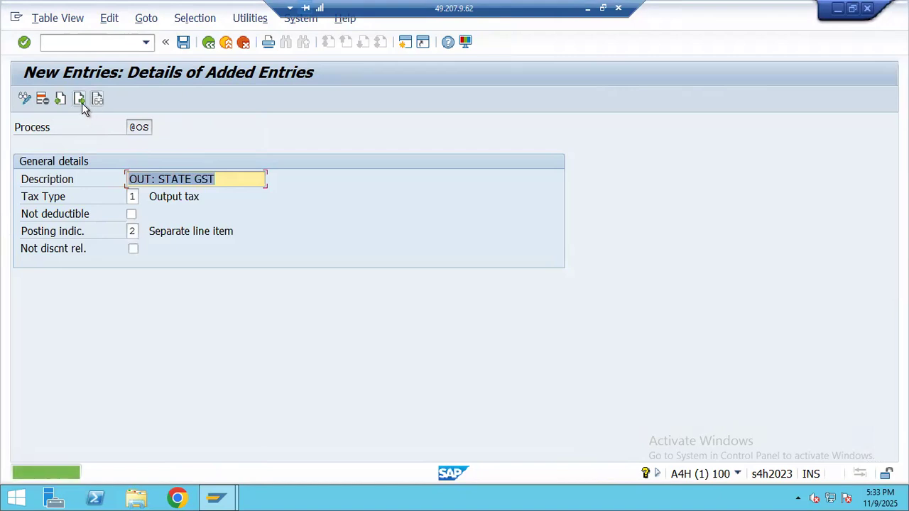
left_click(79, 99)
- Paste OUT: INTERSTATE GST from cell B36 and set output tax with separate line item posting
left_click(588, 8)
left_click(131, 246)
key("ctrl+c")
key("alt+Tab")
left_click(155, 182)
key("ctrl+v")
left_click(149, 199)
left_click(146, 197)
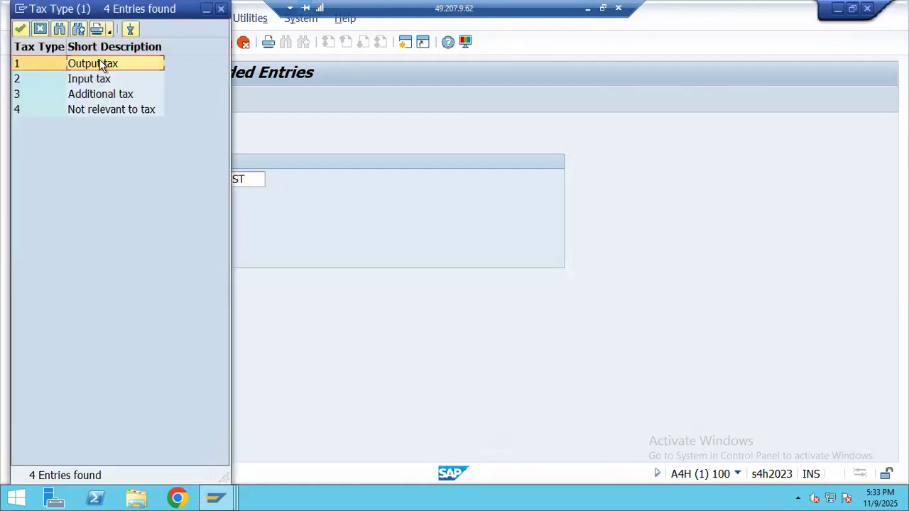
left_click(103, 65)
left_click(131, 229)
left_click(145, 232)
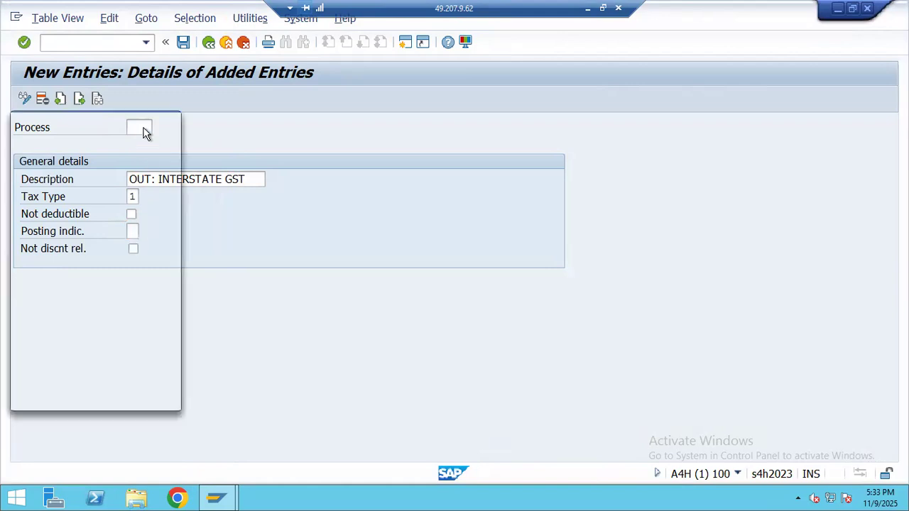
double_click(120, 78)
left_click(135, 128)
type("@")
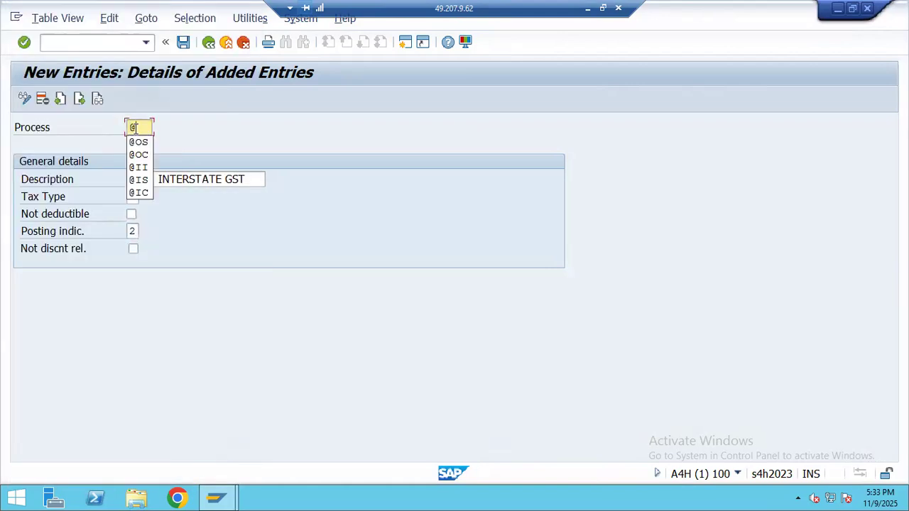
type("OI")
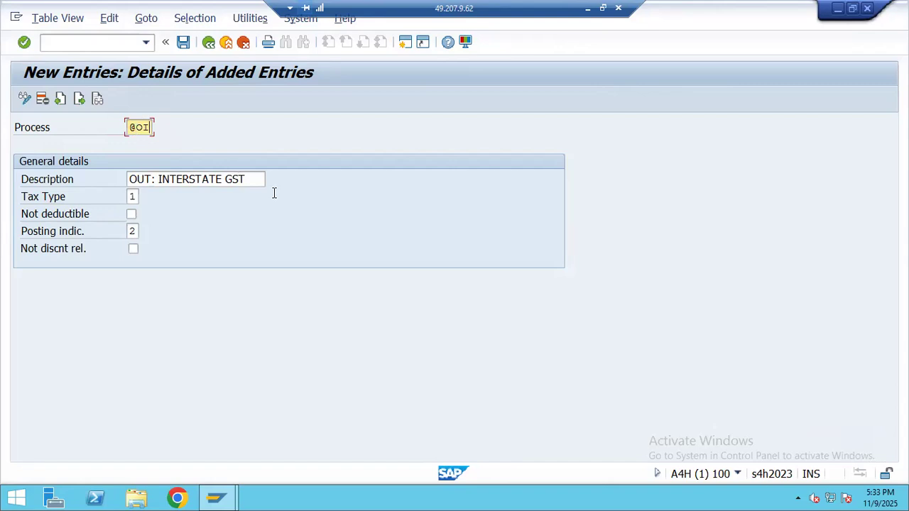
left_click(184, 43)
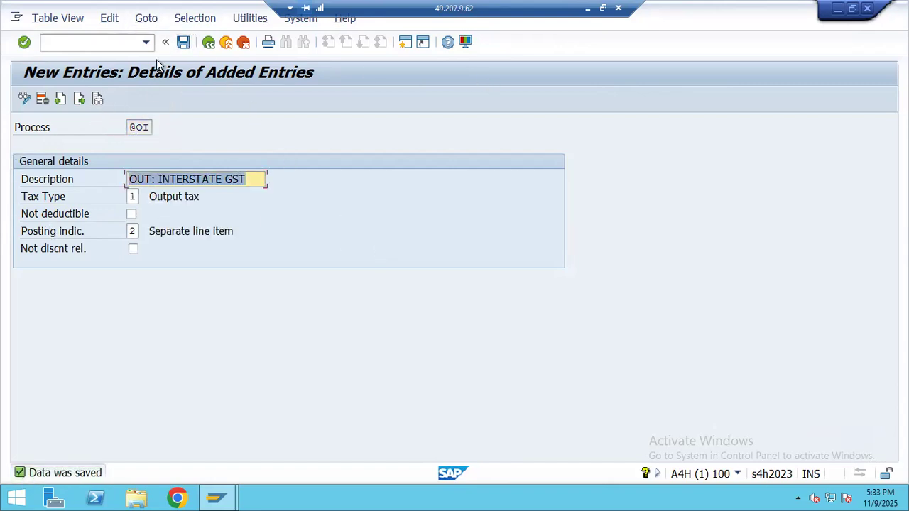
left_click(122, 44)
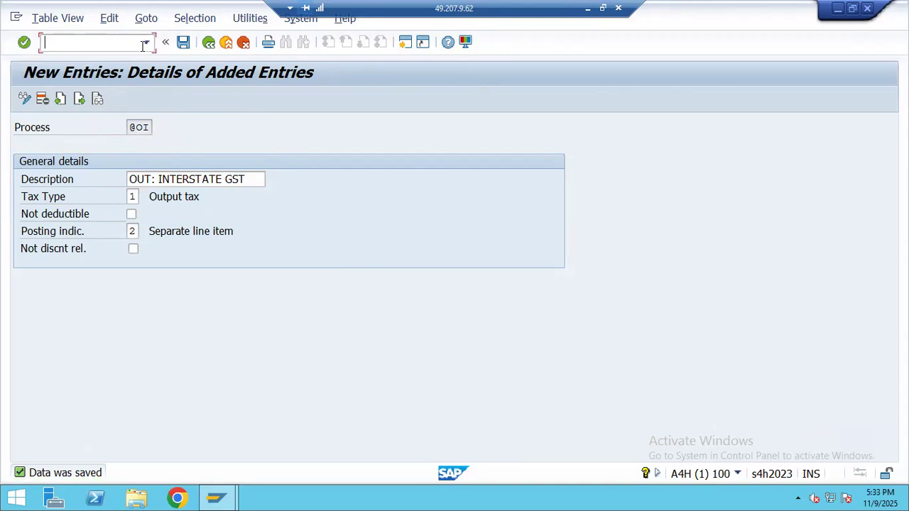
left_click(208, 43)
left_click(208, 43)
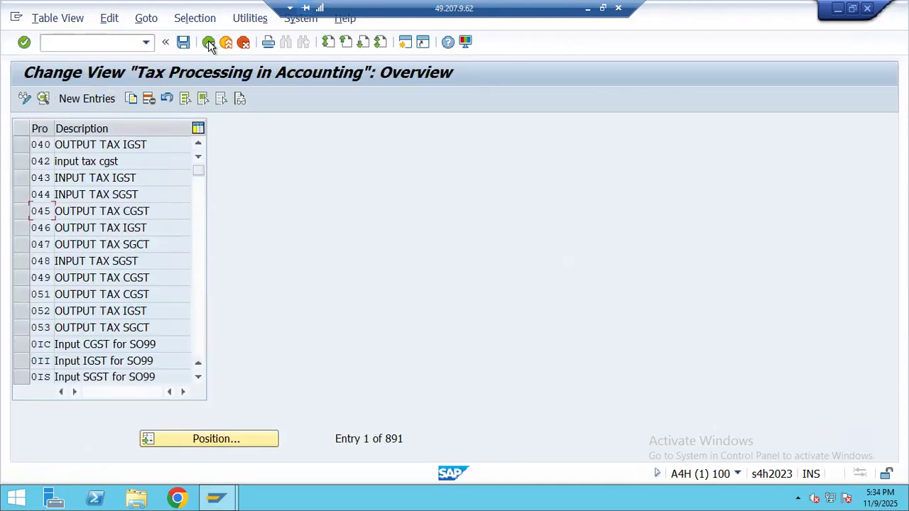
- Go back to the IMG and open Check Calculation Procedure > Define Procedures
left_click(209, 44)
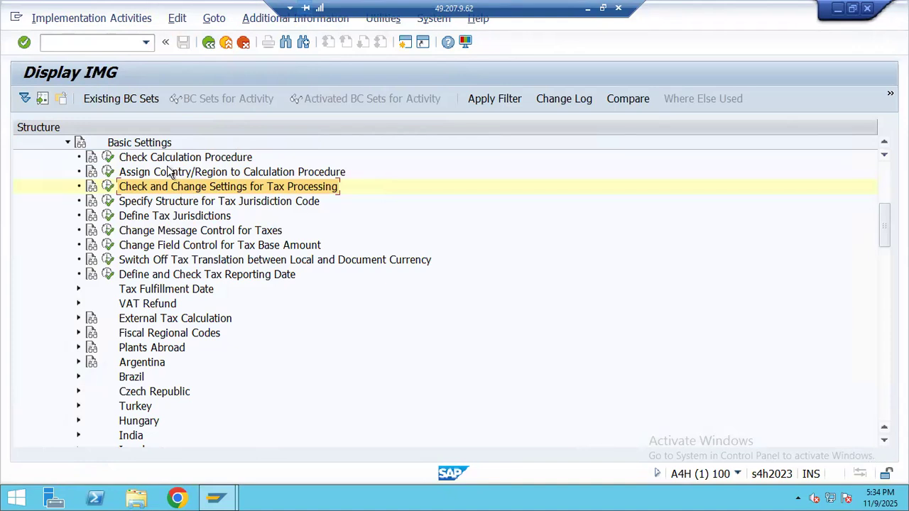
scroll(135, 232, "up", 1)
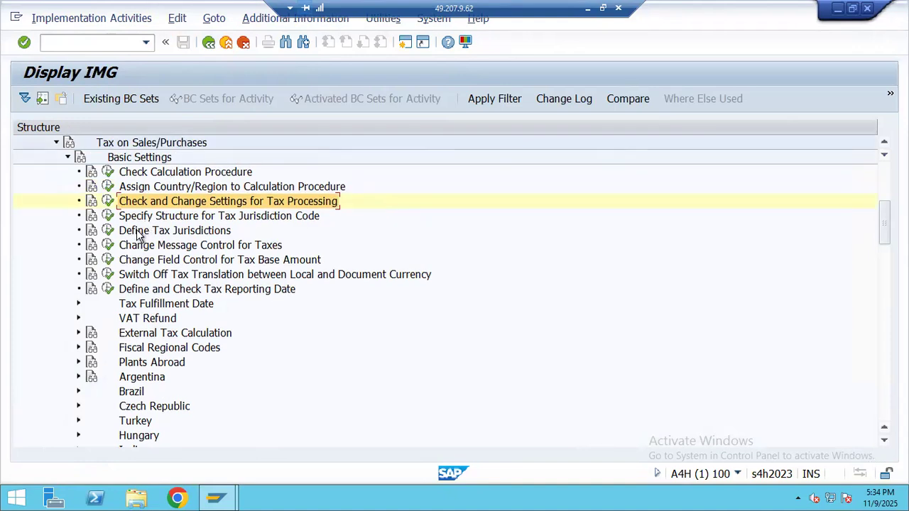
left_click(107, 172)
double_click(120, 179)
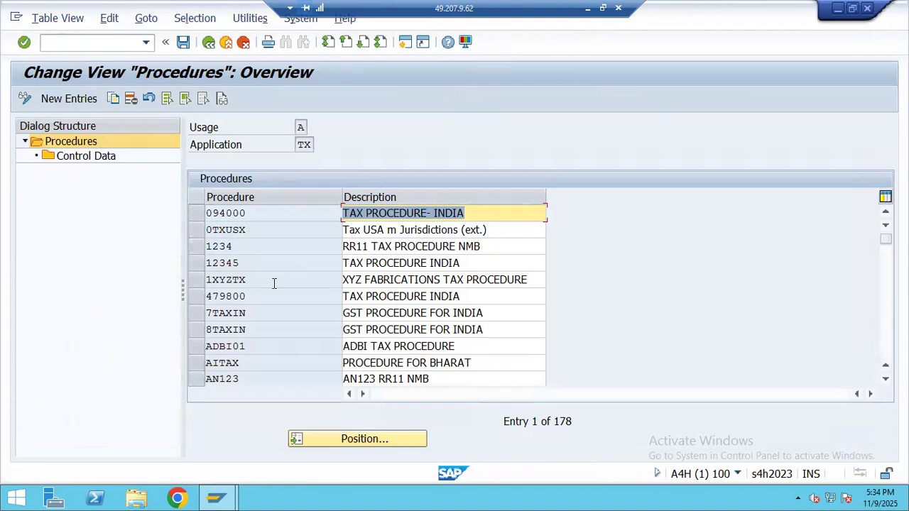
- Position the list on procedure TAXIN and view its control data, then return to the procedures
left_click(327, 439)
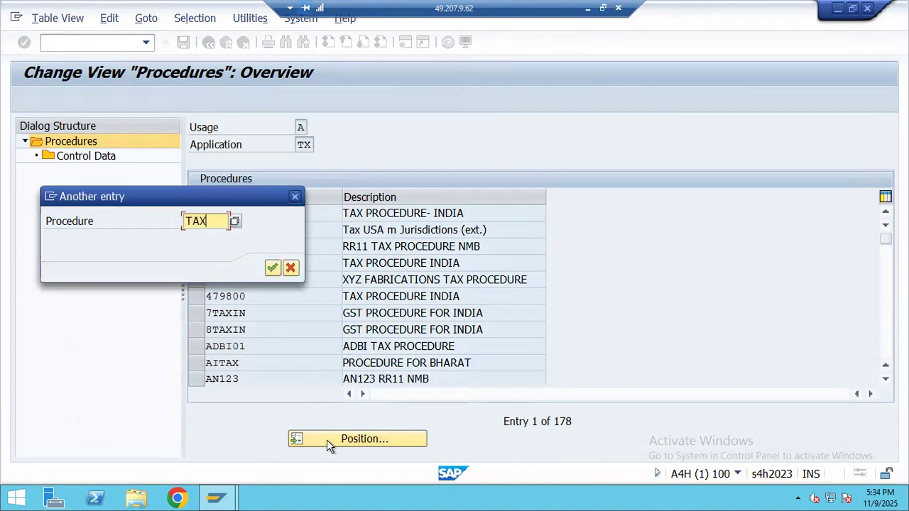
type("TAXIN")
key("Return")
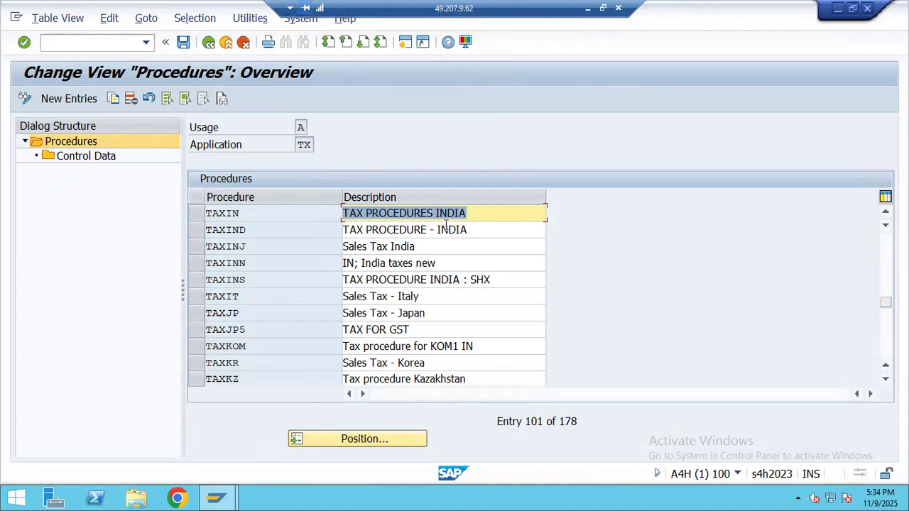
left_click(196, 212)
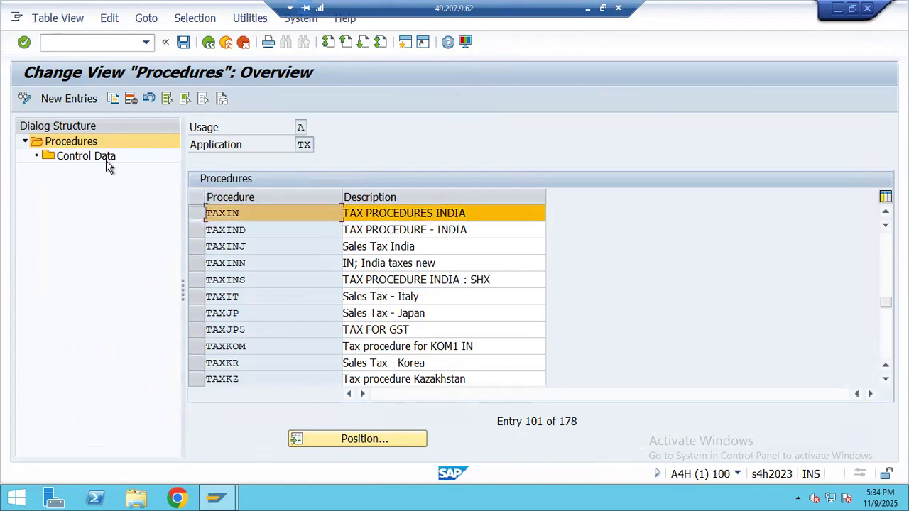
left_click(92, 156)
double_click(92, 156)
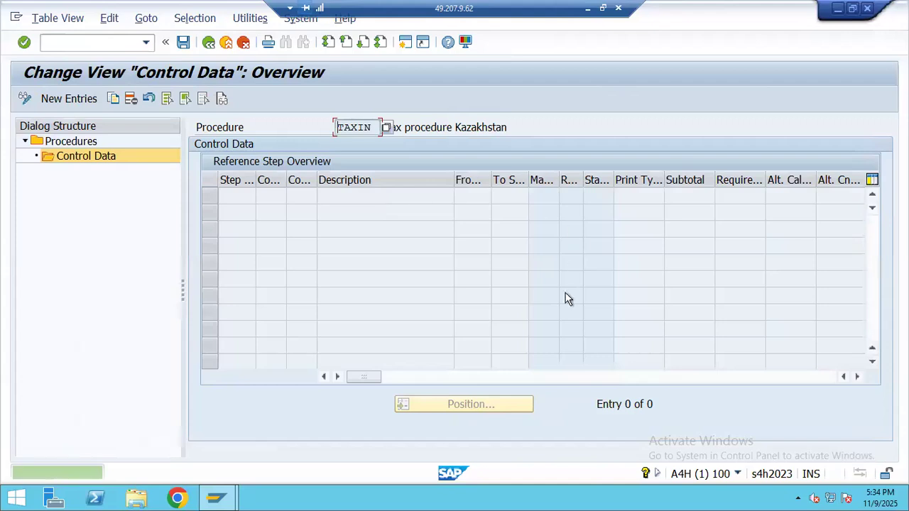
left_click(208, 41)
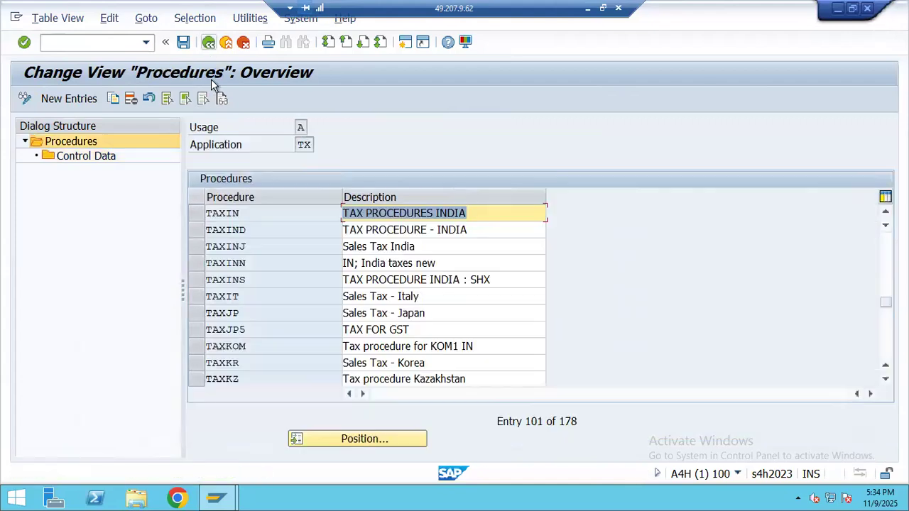
left_click(80, 102)
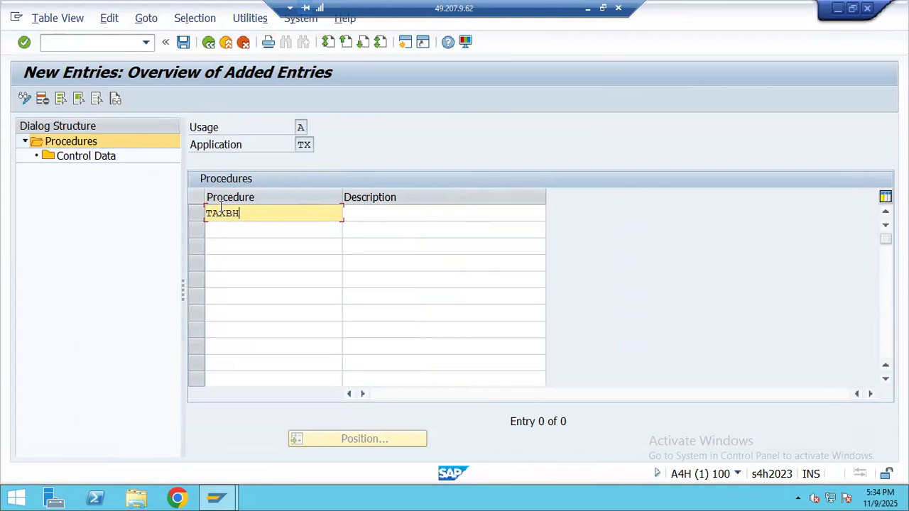
- Enter TAXBH7 as the new procedure code and move to its description cell
type("TAXBH7")
left_click(413, 213)
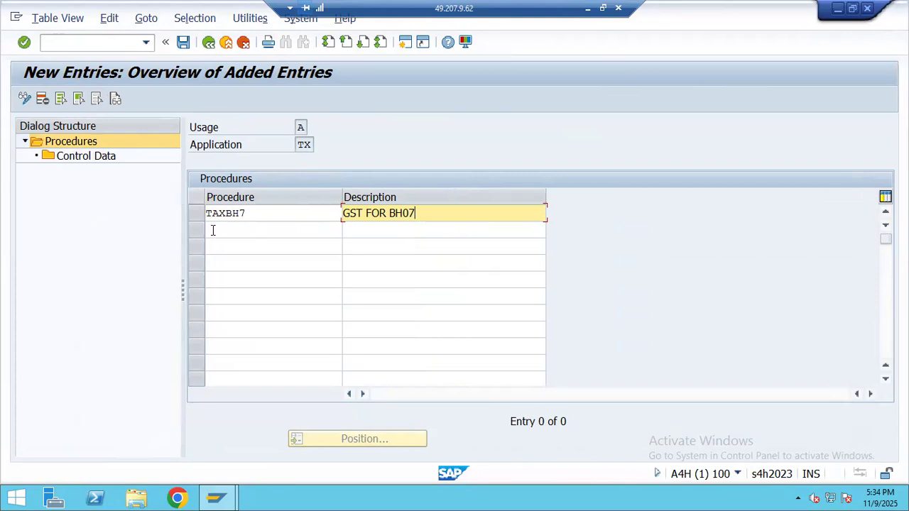
- Commit procedure TAXBH7 'GST FOR BH07' and open its Control Data
key("Return")
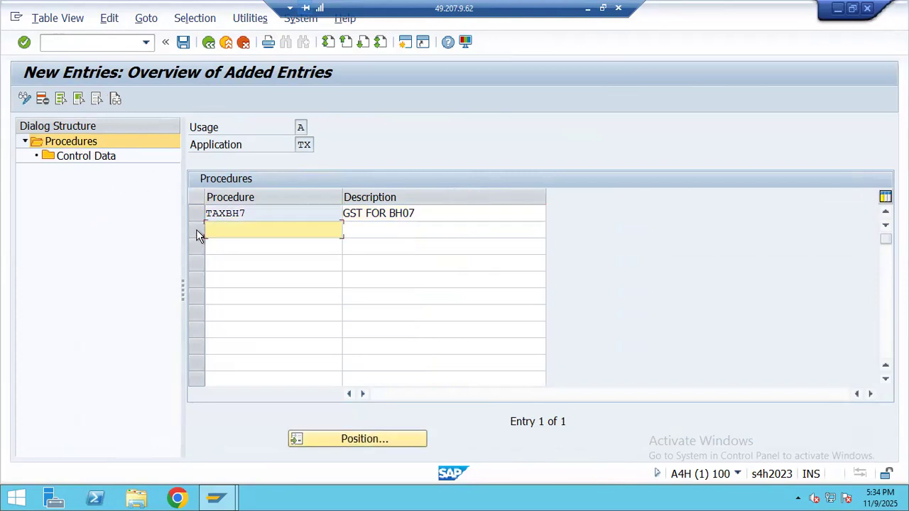
double_click(80, 157)
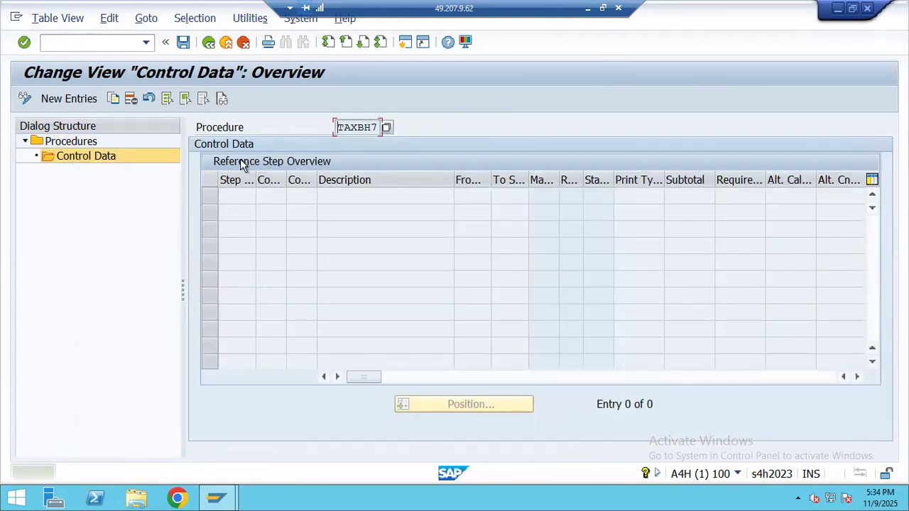
- Start new control-data entries for TAXBH7 and enter 10 as the first step, checking the reference screenshot
left_click(71, 99)
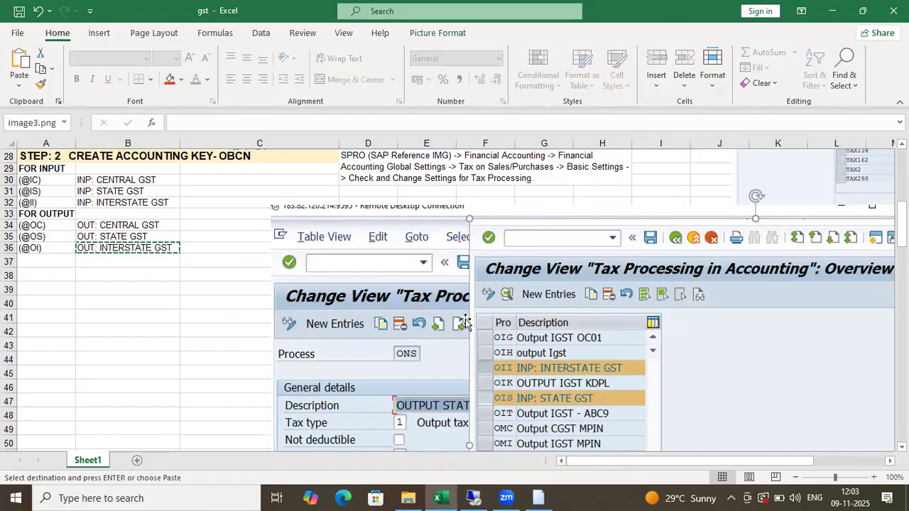
scroll(465, 322, "down", 13)
scroll(525, 305, "up", 15)
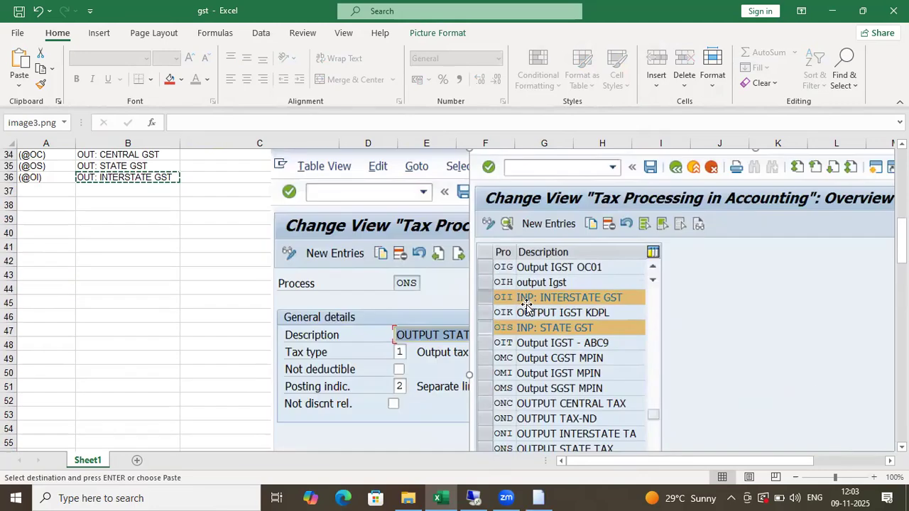
scroll(631, 336, "up", 6)
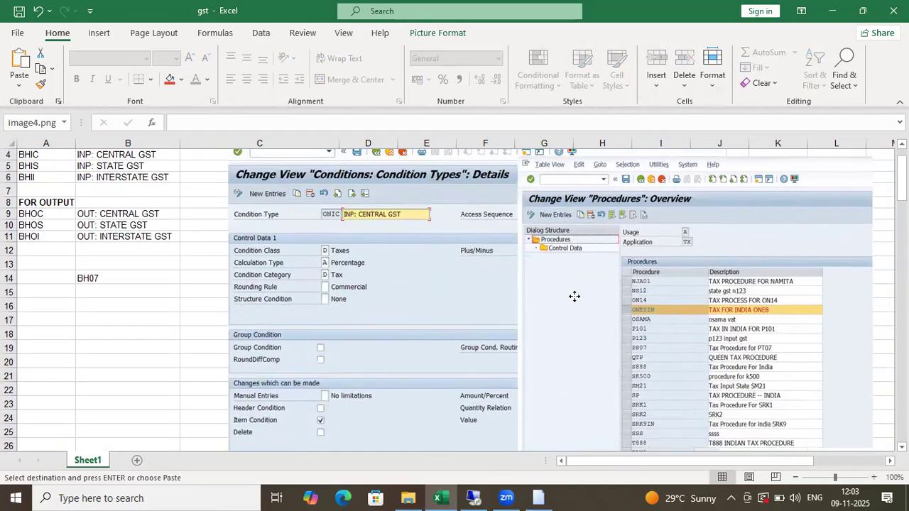
scroll(800, 266, "down", 20)
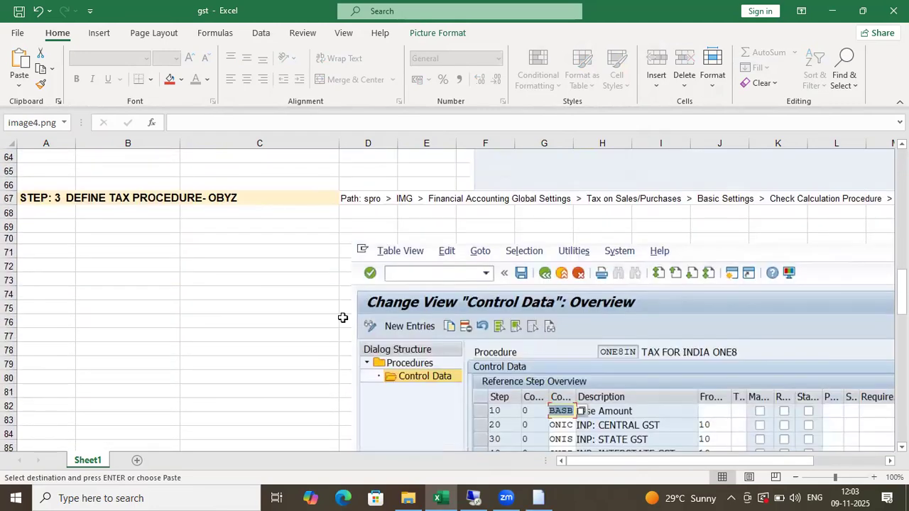
left_click(106, 195)
scroll(783, 341, "down", 4)
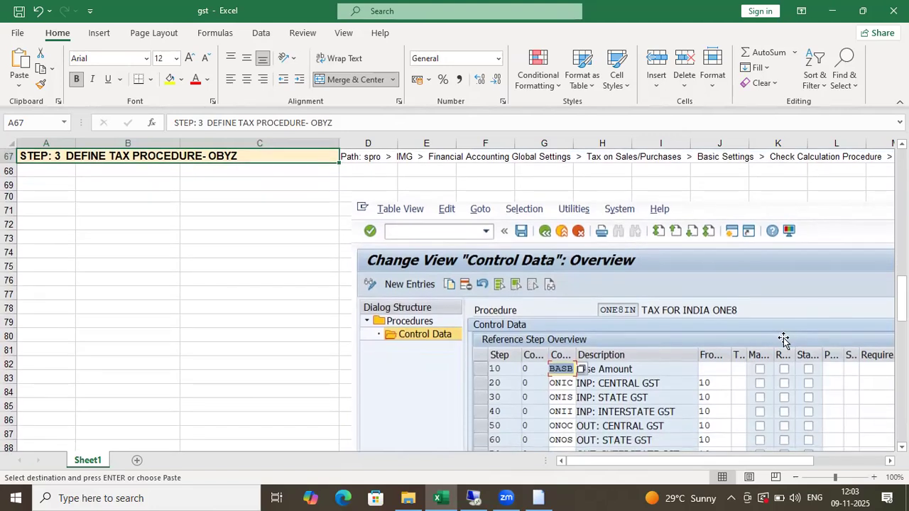
left_click_drag(714, 304, 530, 312)
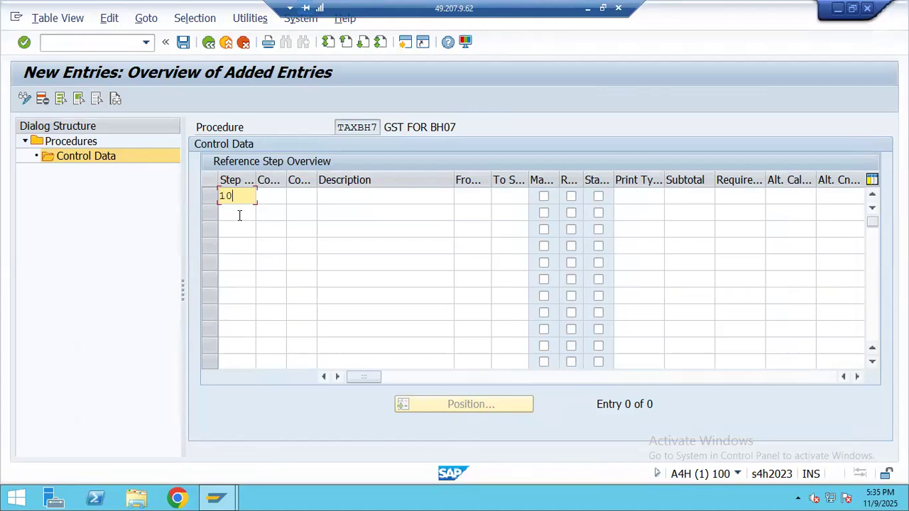
left_click(240, 215)
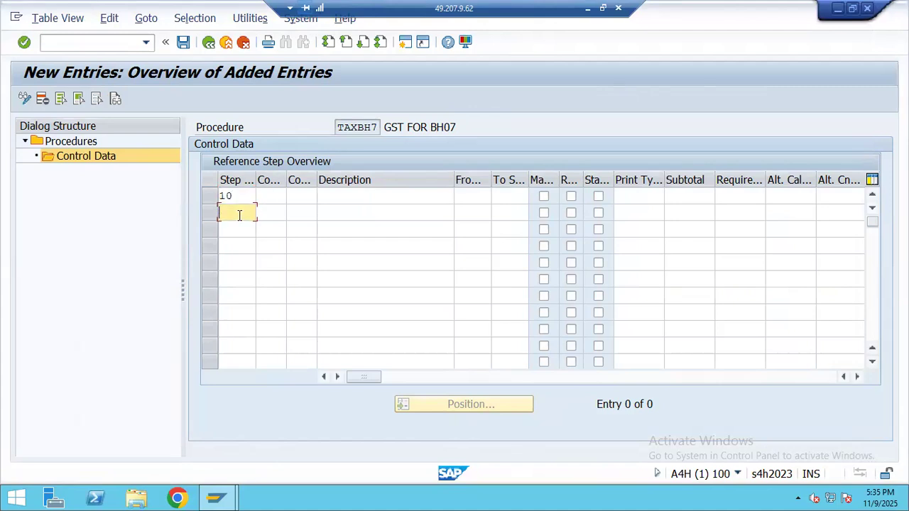
- Fill the Step column with steps 20 through 70
key("Down")
key("Down")
type("40")
key("Down")
type("50")
key("Down")
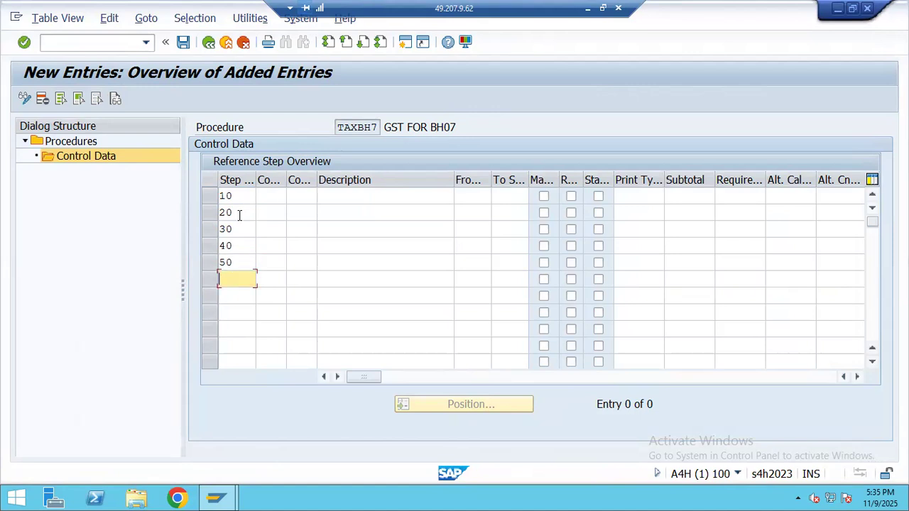
key("Down")
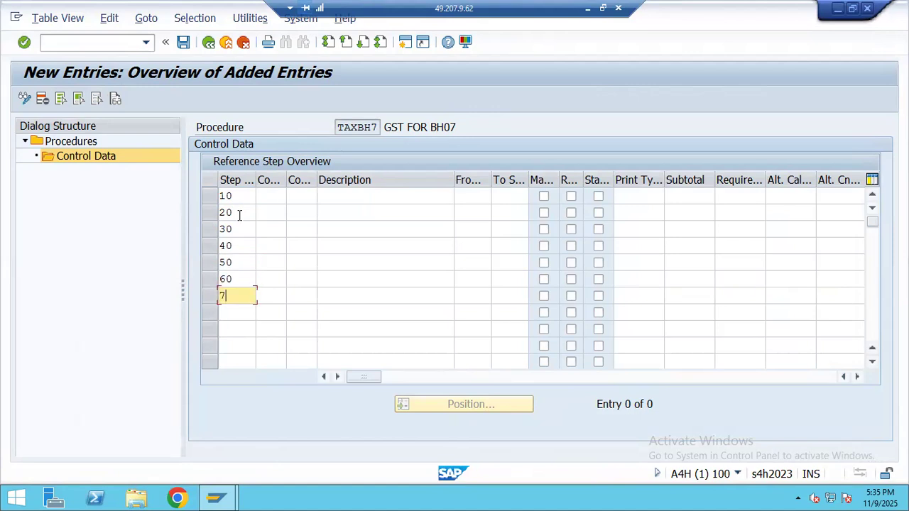
- Enter BASB as step 10's condition type, checking the available condition types list
left_click(304, 202)
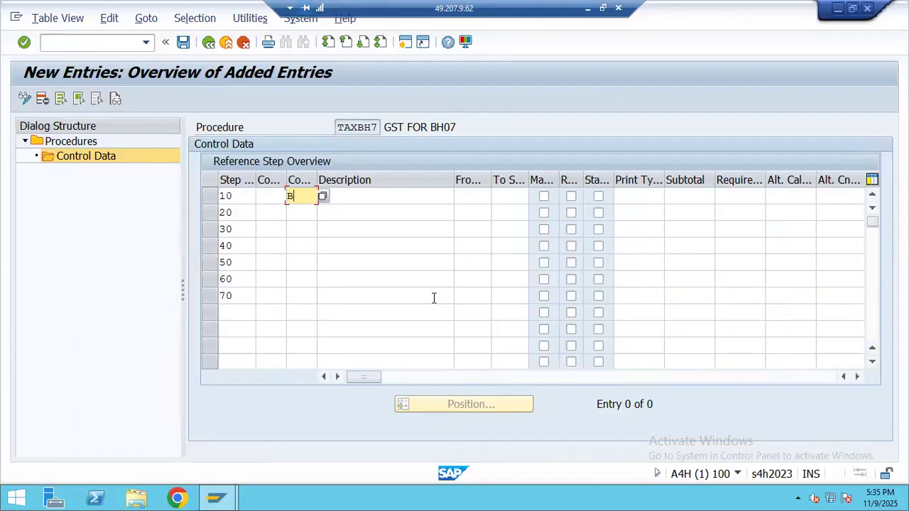
left_click(587, 10)
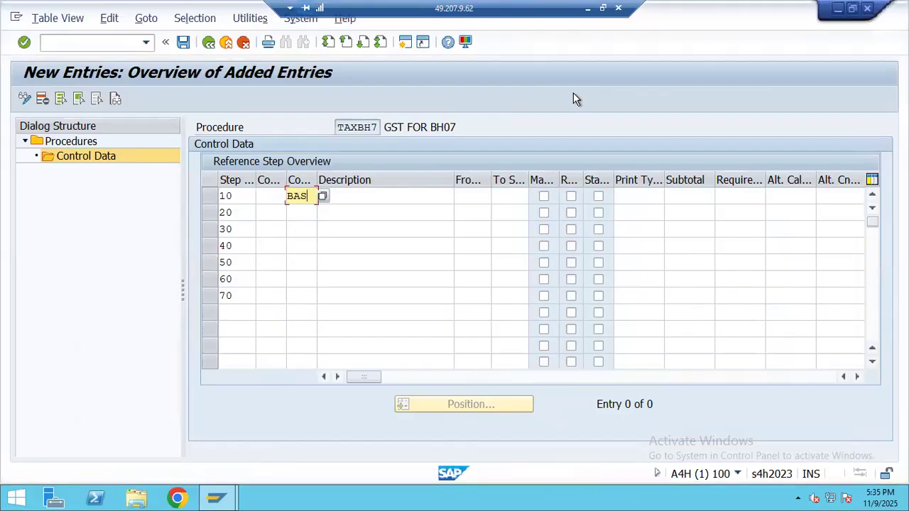
type("BASB")
left_click(302, 211)
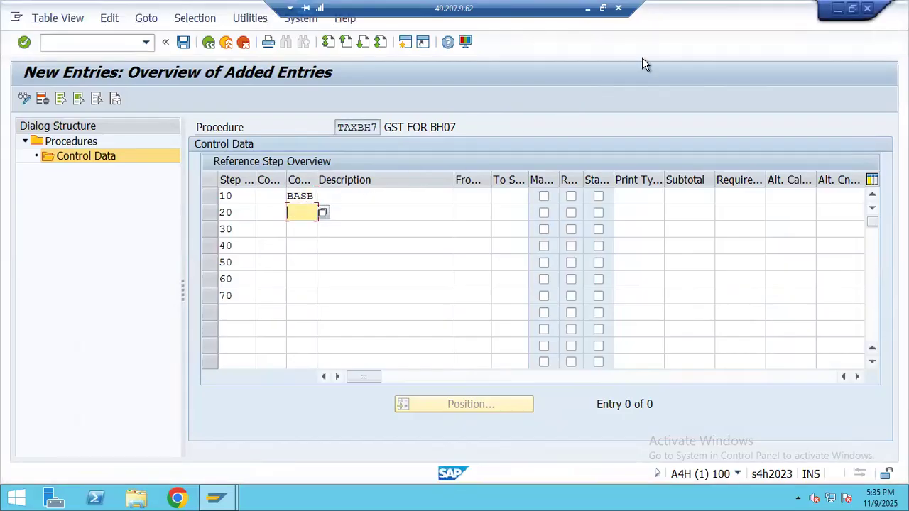
left_click(587, 8)
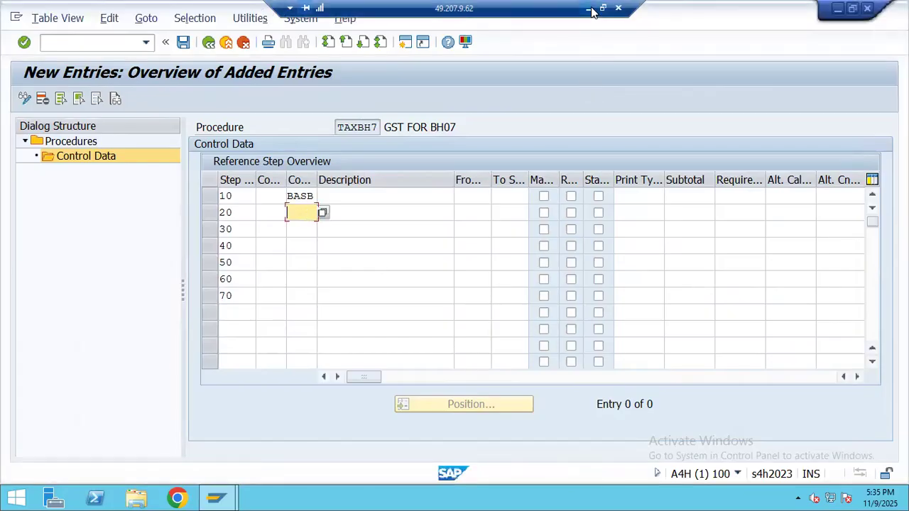
left_click(587, 9)
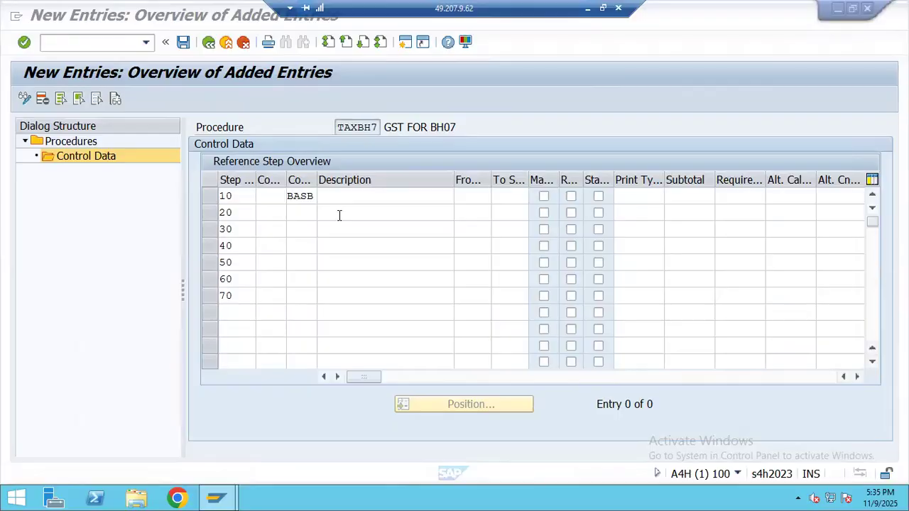
left_click(323, 215)
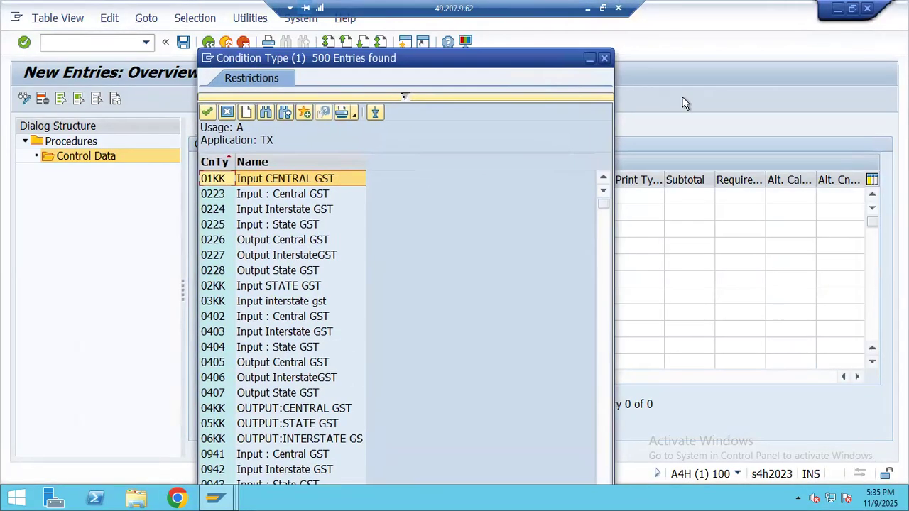
left_click(604, 60)
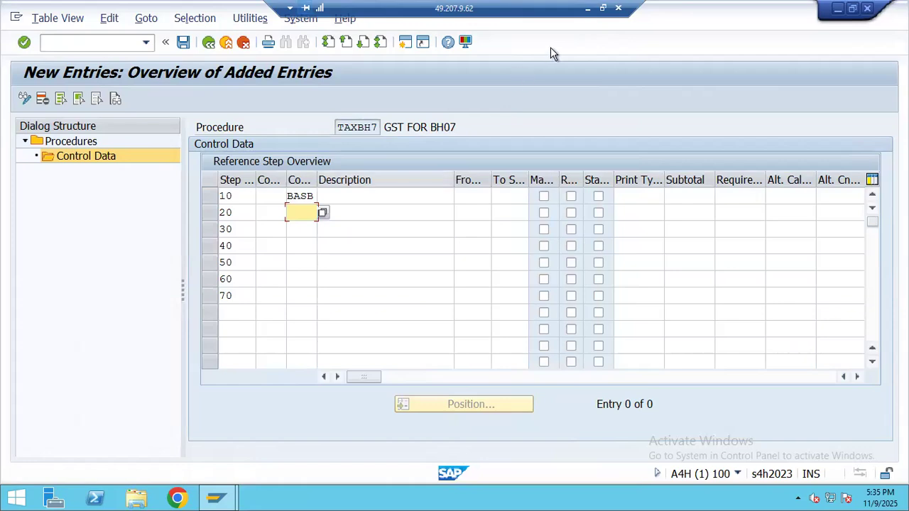
- Copy condition types BHIC, BHIS and BHII from the notes into steps 20–40
left_click(585, 8)
scroll(81, 251, "up", 17)
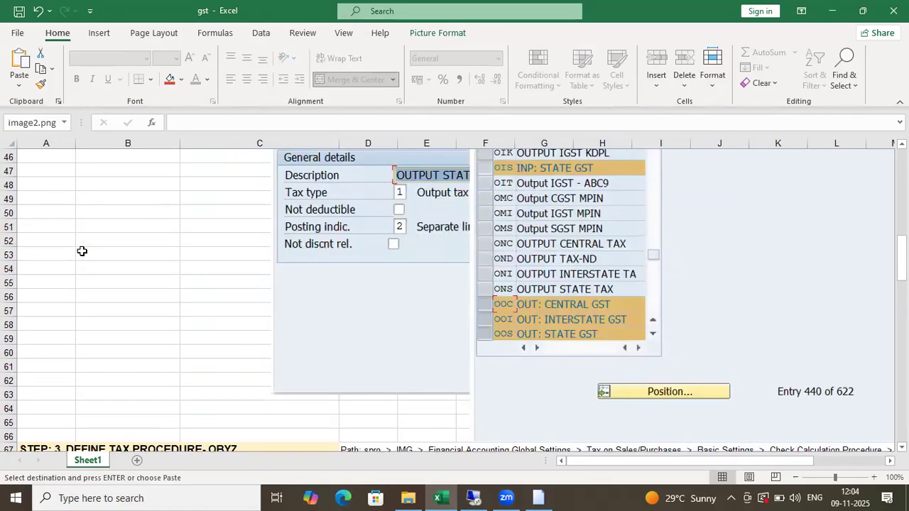
scroll(82, 286, "up", 5)
left_click_drag(46, 195, 52, 213)
key("ctrl+c")
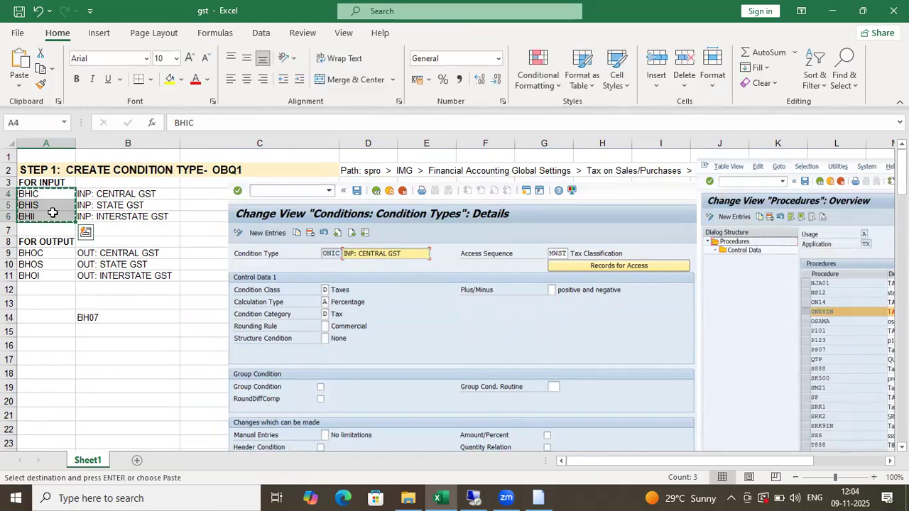
key("alt+Tab")
key("ctrl+v")
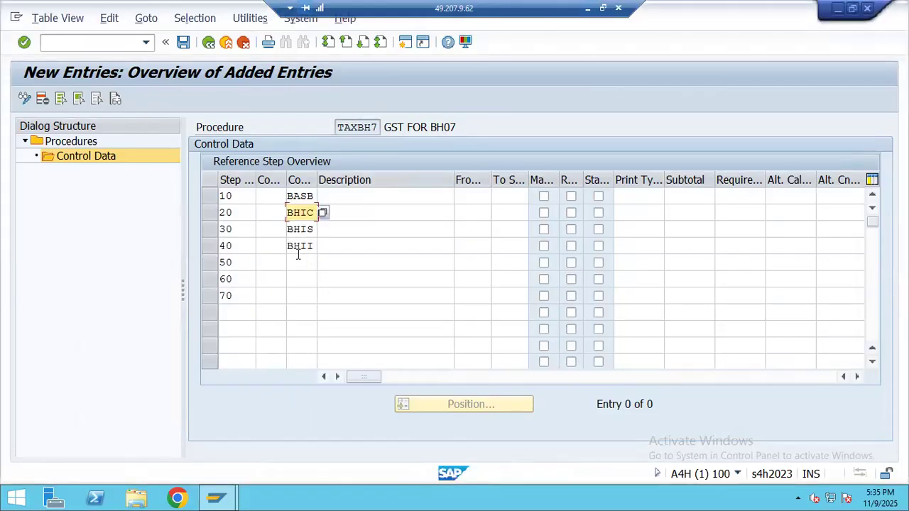
- Copy condition types BHOC, BHOS and BHOI from the notes into steps 50–70
left_click(298, 259)
left_click(587, 8)
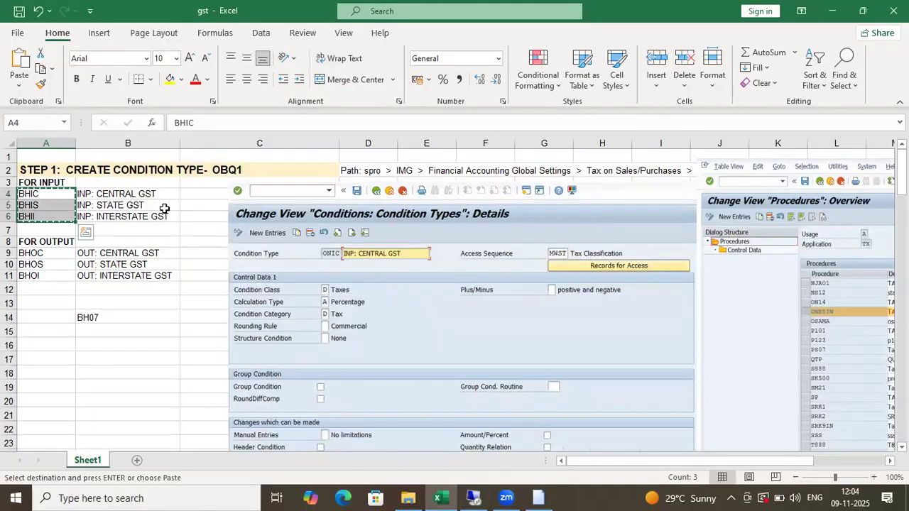
left_click_drag(32, 253, 35, 275)
key("ctrl+c")
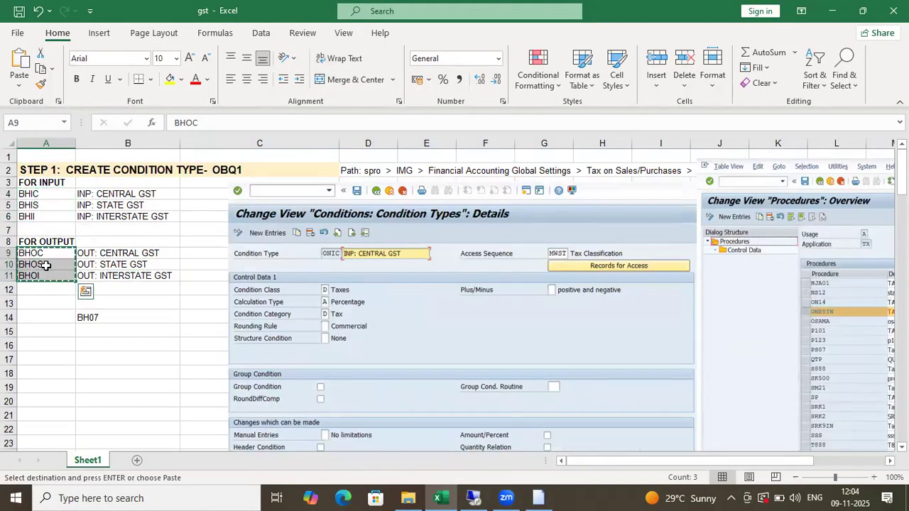
key("alt+Tab")
left_click(294, 262)
key("ctrl+v")
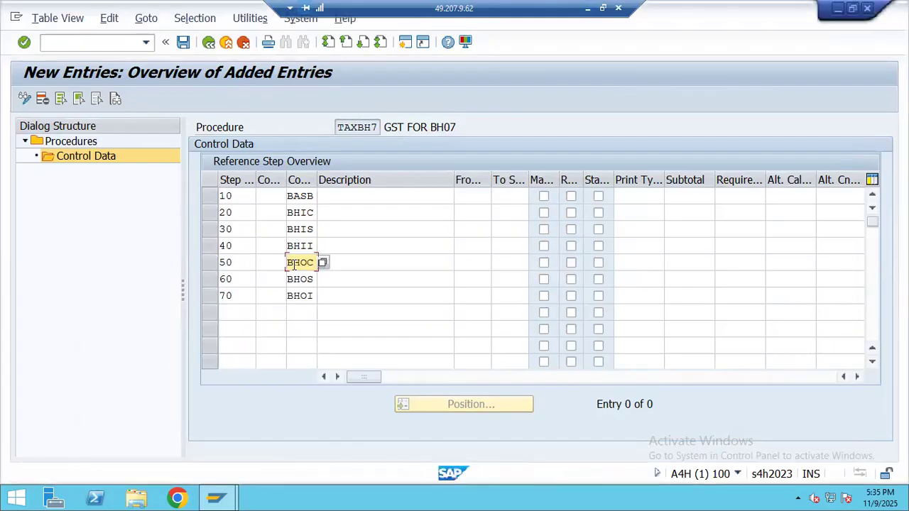
left_click(340, 212)
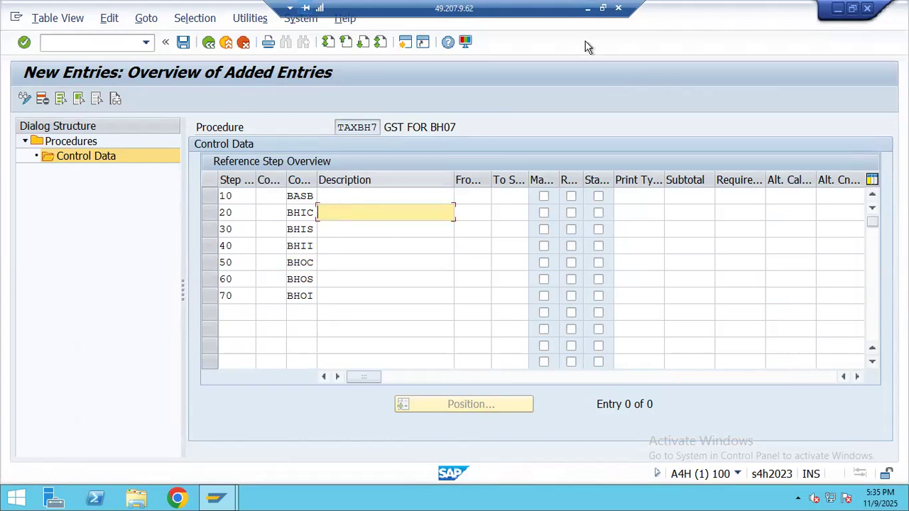
- Copy the three input GST descriptions from the notes into steps 20–40
left_click(586, 8)
scroll(523, 347, "down", 20)
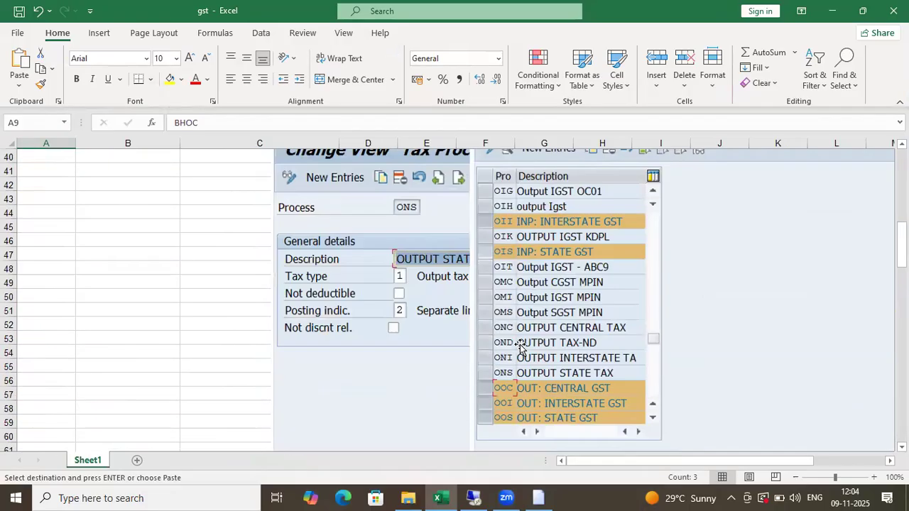
scroll(522, 344, "down", 1)
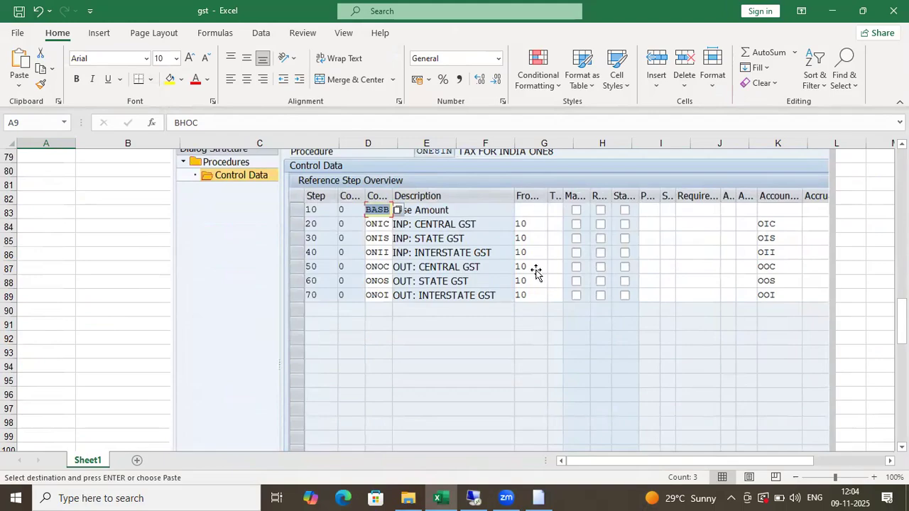
key("alt+Tab")
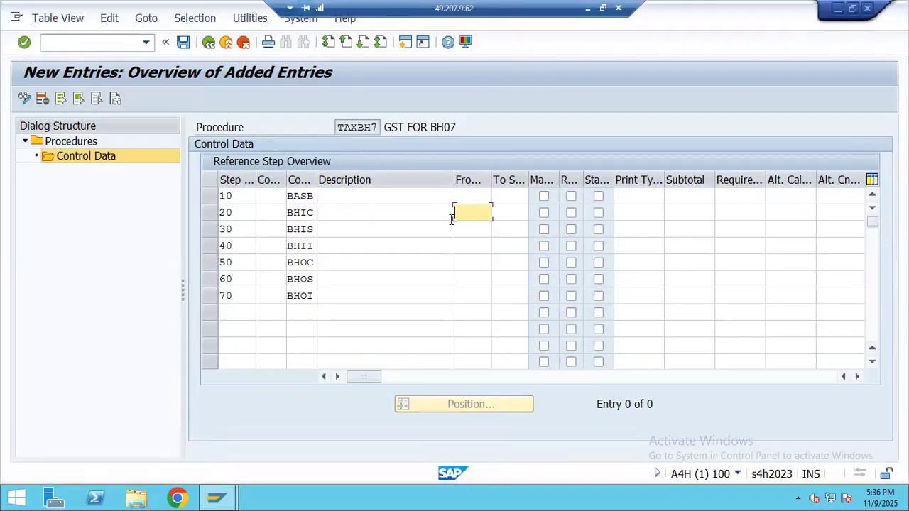
left_click(587, 8)
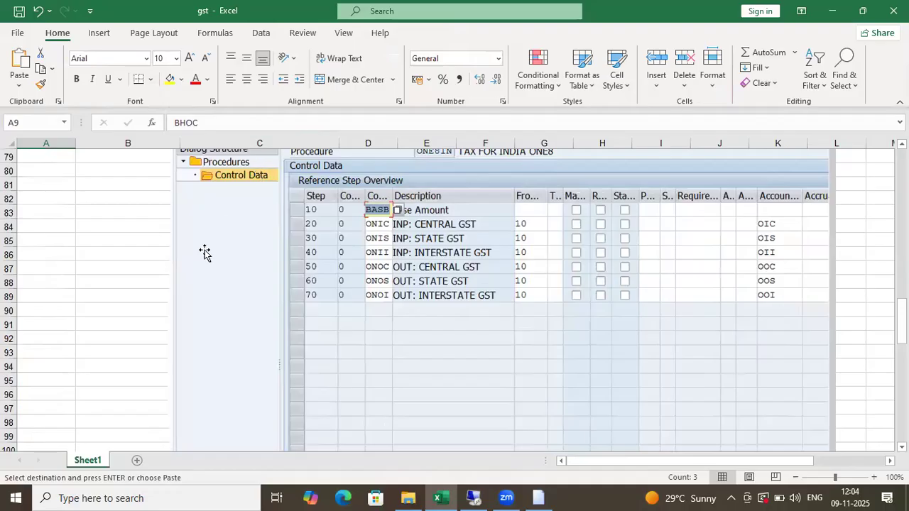
scroll(158, 294, "up", 10)
scroll(157, 295, "up", 16)
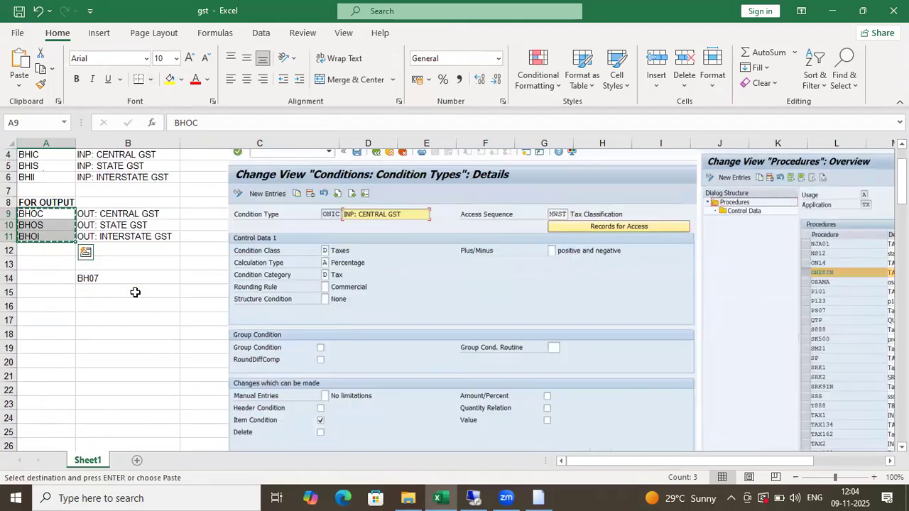
left_click_drag(111, 193, 110, 213)
key("ctrl+c")
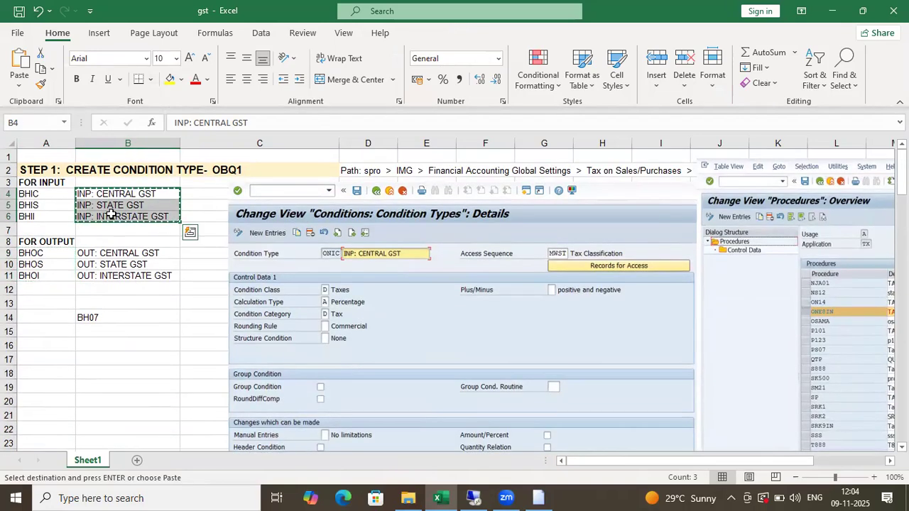
key("alt+Tab")
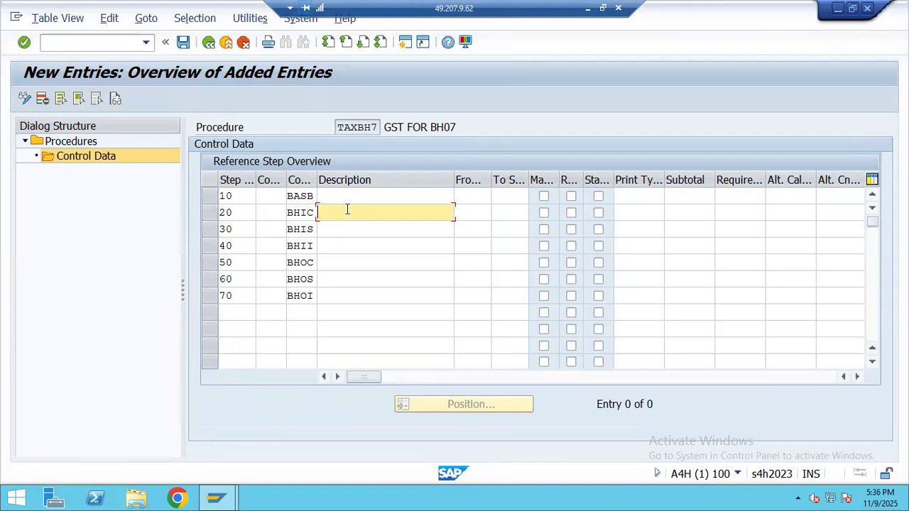
key("ctrl+v")
- Copy the three output GST descriptions, starting OUT: CENTRAL GST, into steps 50–70
left_click(341, 263)
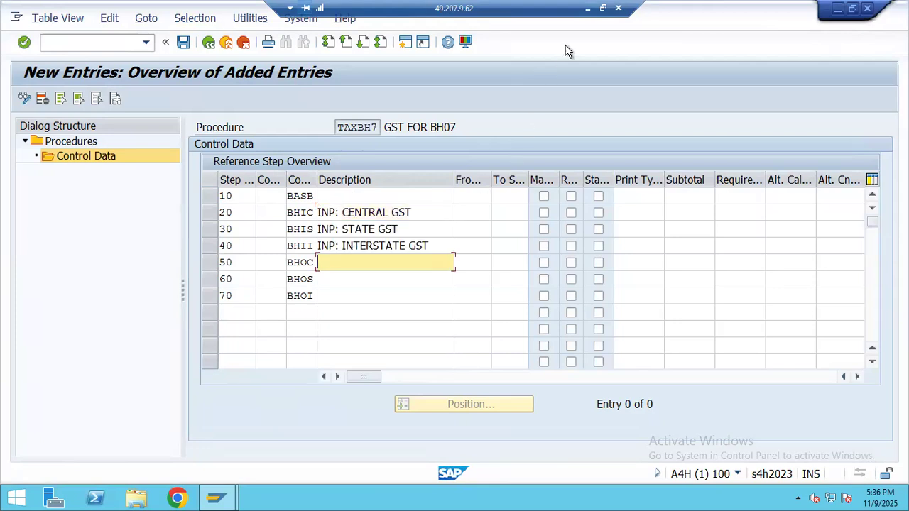
left_click(588, 9)
left_click(92, 258)
left_click(96, 277, "shift")
key("ctrl+c")
key("alt+Tab")
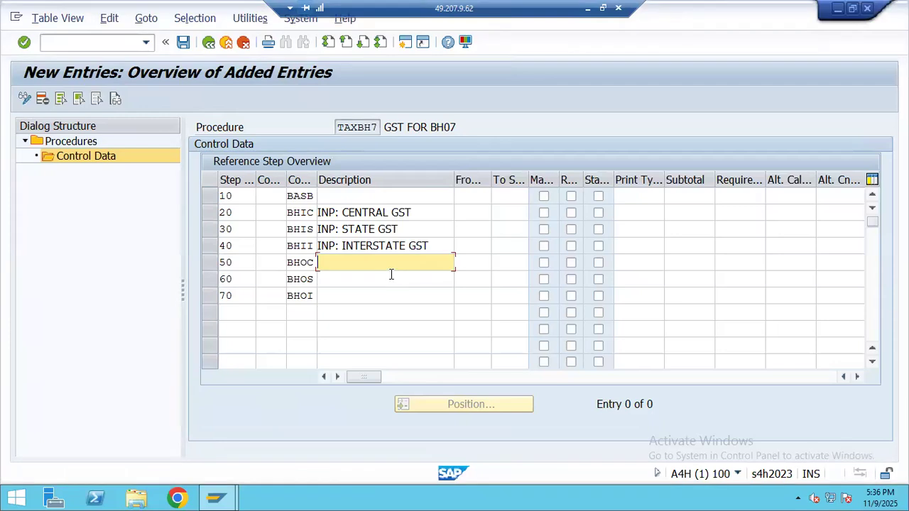
key("ctrl+v")
- Enter 10 as the From step for steps 20 through 70
left_click(476, 216)
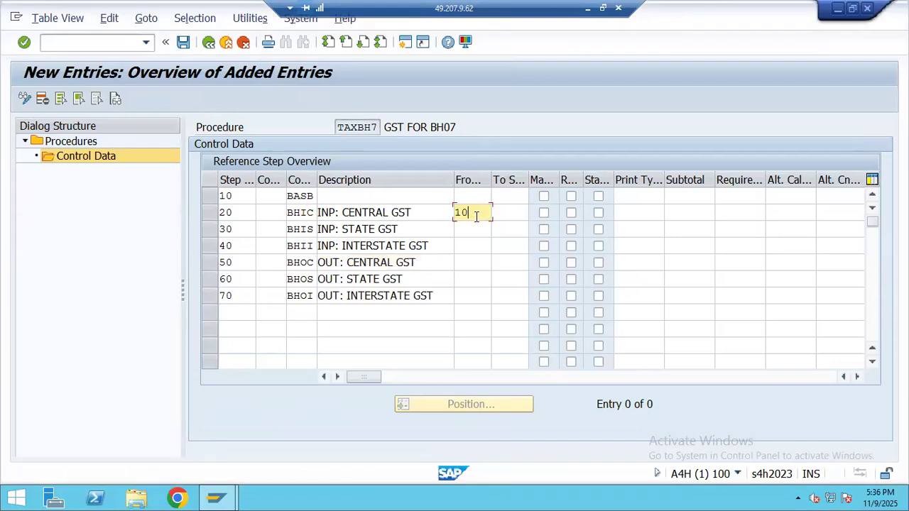
type("10")
left_click(478, 225)
type("10")
key("Down")
type("10")
key("Down")
type("10")
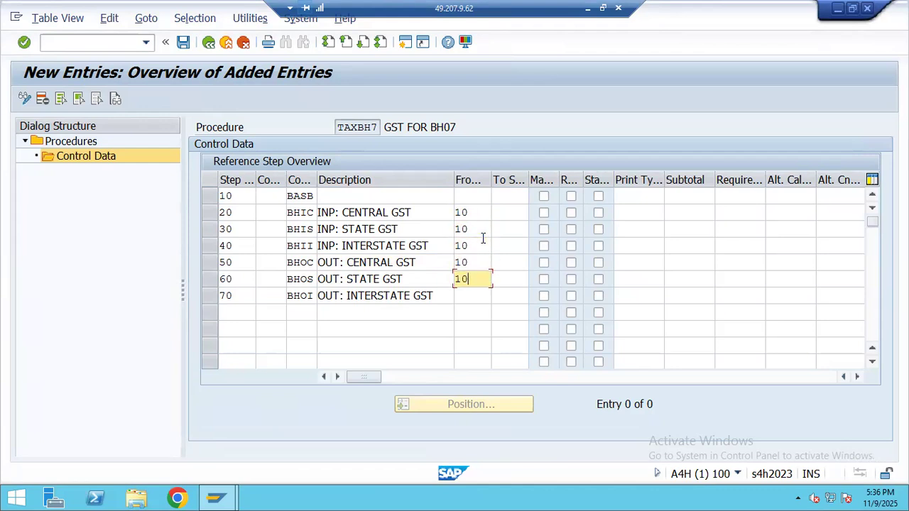
key("Down")
type("10")
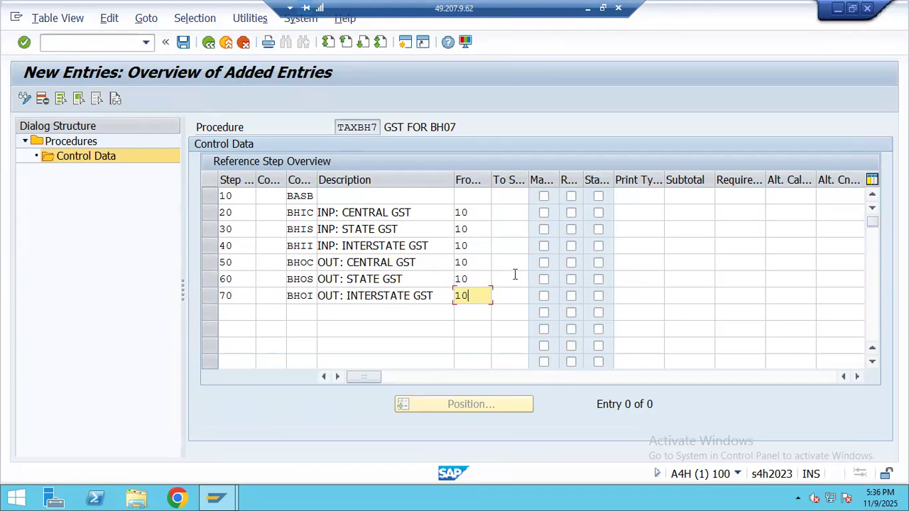
left_click(353, 229)
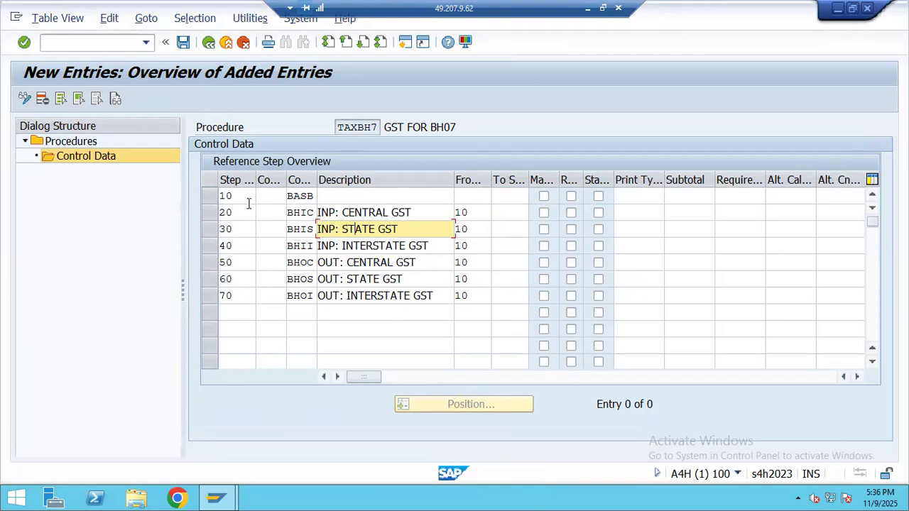
left_click(300, 197)
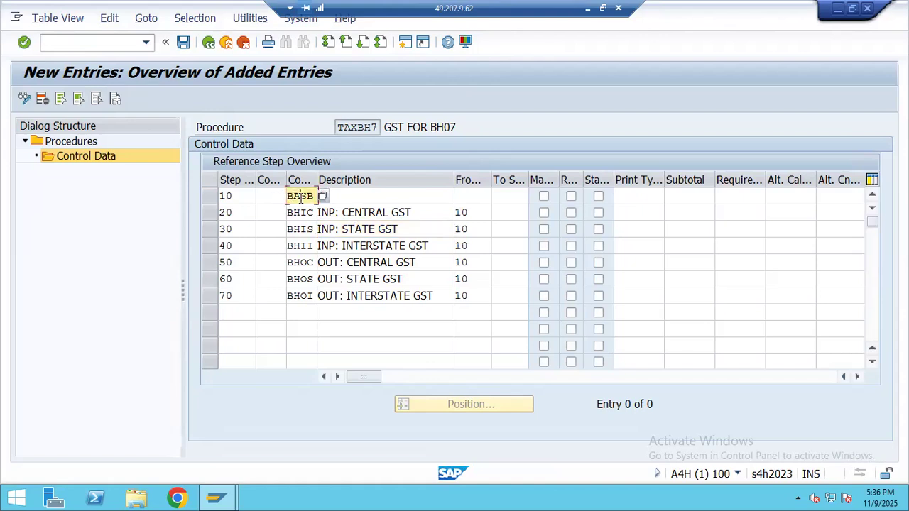
left_click(302, 213)
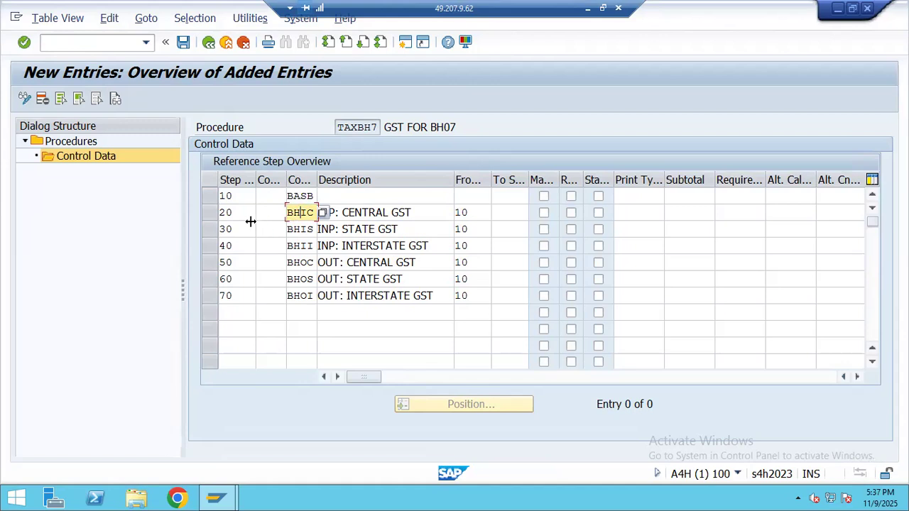
double_click(238, 197)
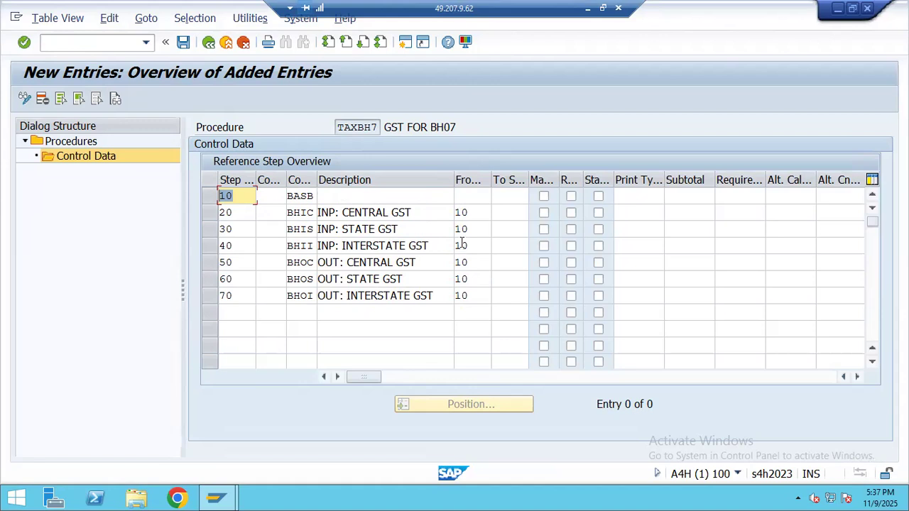
- Scroll the Excel notes to the ONE8IN control data screenshot showing its account keys
left_click(586, 9)
scroll(402, 304, "down", 6)
scroll(190, 181, "up", 6)
scroll(59, 247, "down", 4)
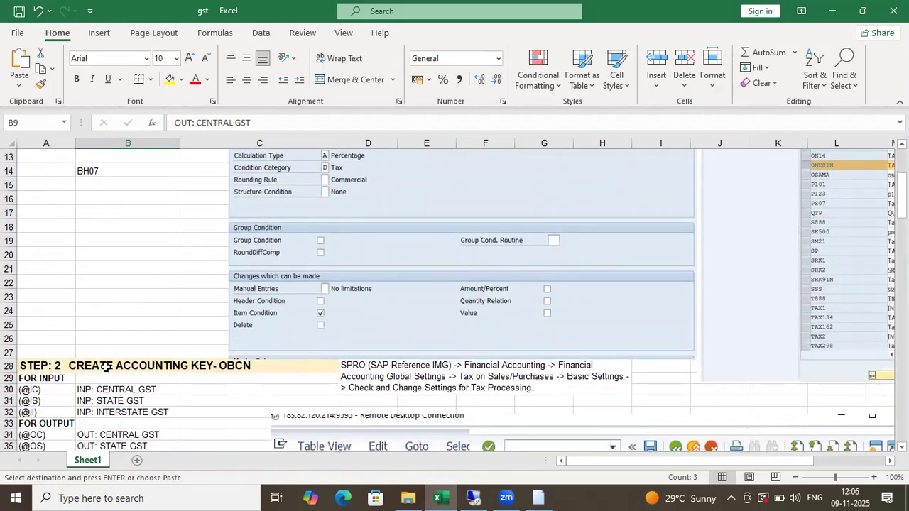
scroll(149, 296, "down", 4)
scroll(130, 244, "up", 8)
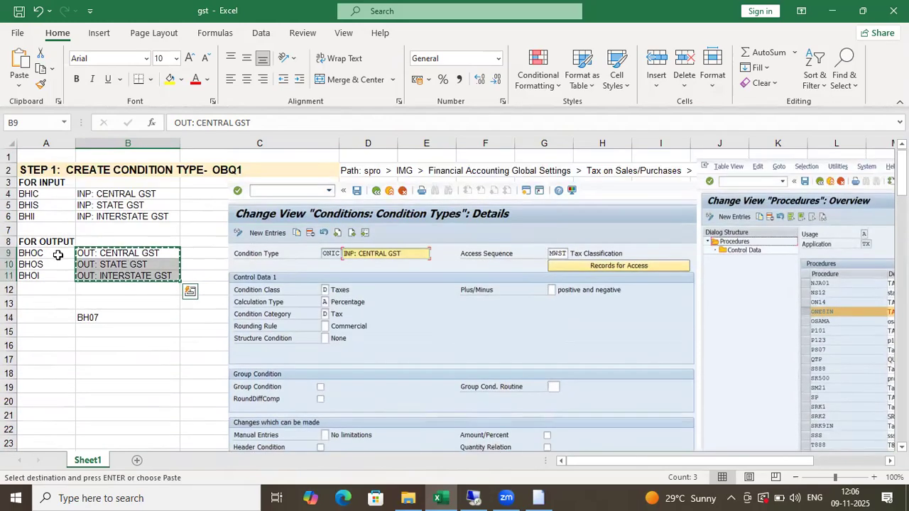
scroll(254, 260, "down", 12)
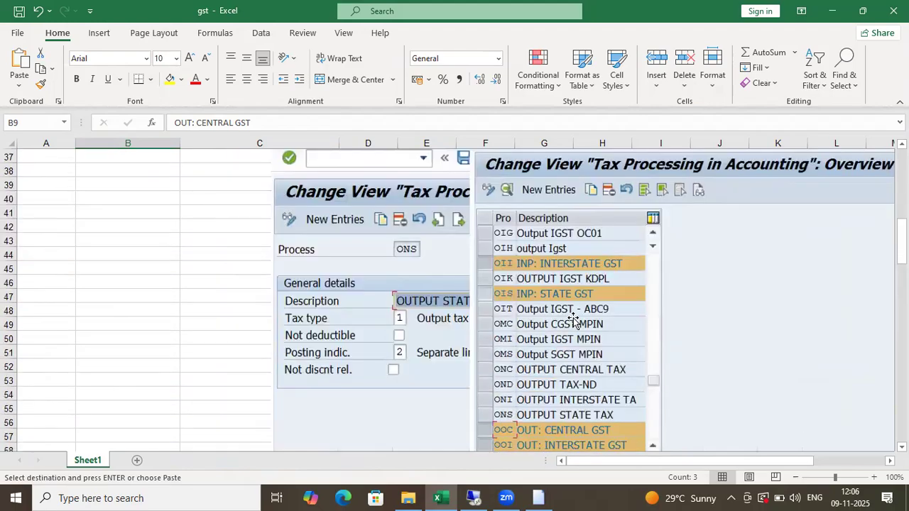
scroll(572, 319, "down", 3)
scroll(550, 306, "up", 3)
scroll(507, 314, "up", 7)
scroll(570, 321, "down", 5)
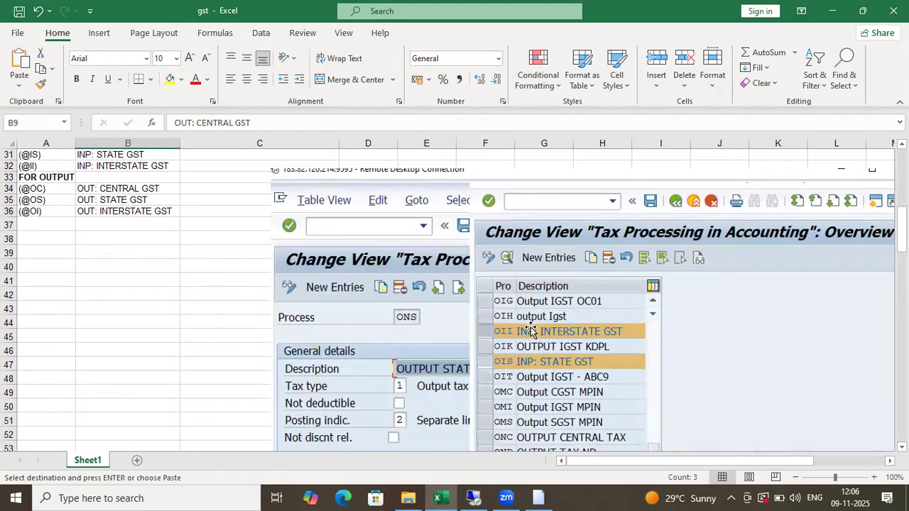
scroll(529, 330, "down", 14)
left_click_drag(639, 320, 596, 333)
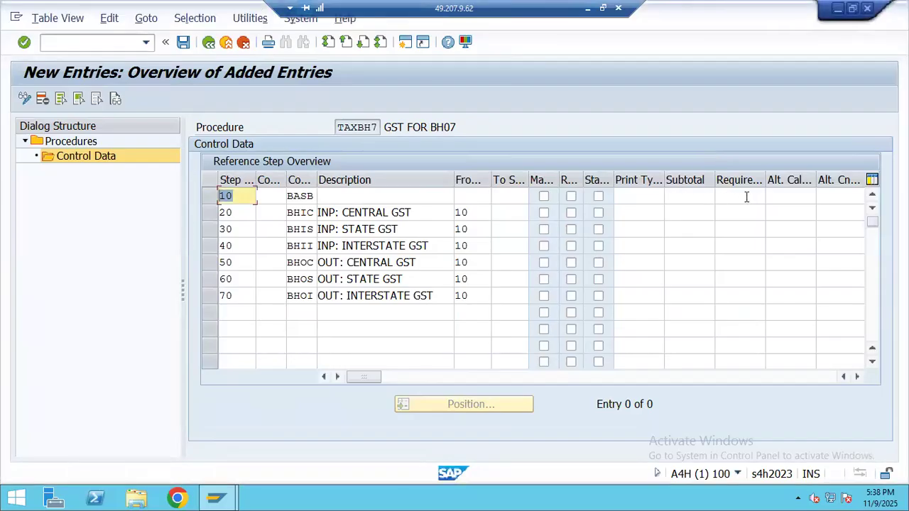
left_click(745, 197)
- Move to step 20's account key cell and check the account keys in the notes
key("Tab")
key("Tab")
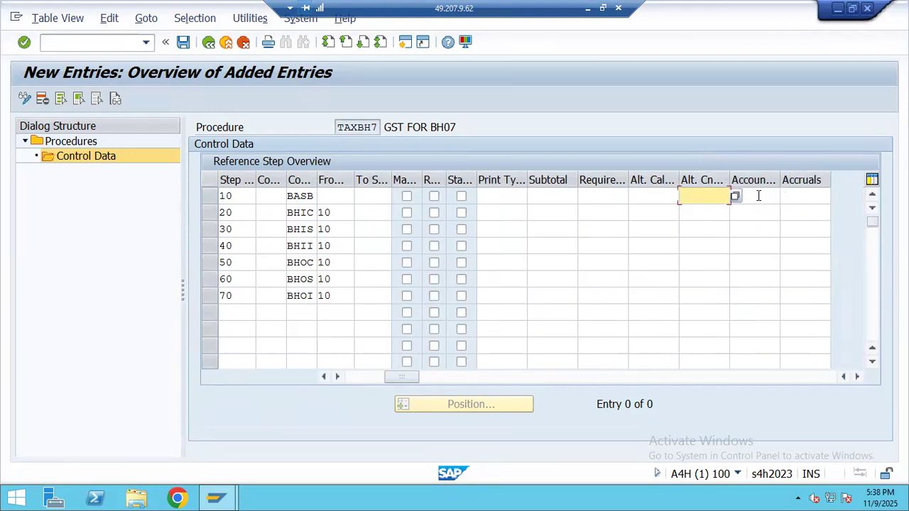
key("Tab")
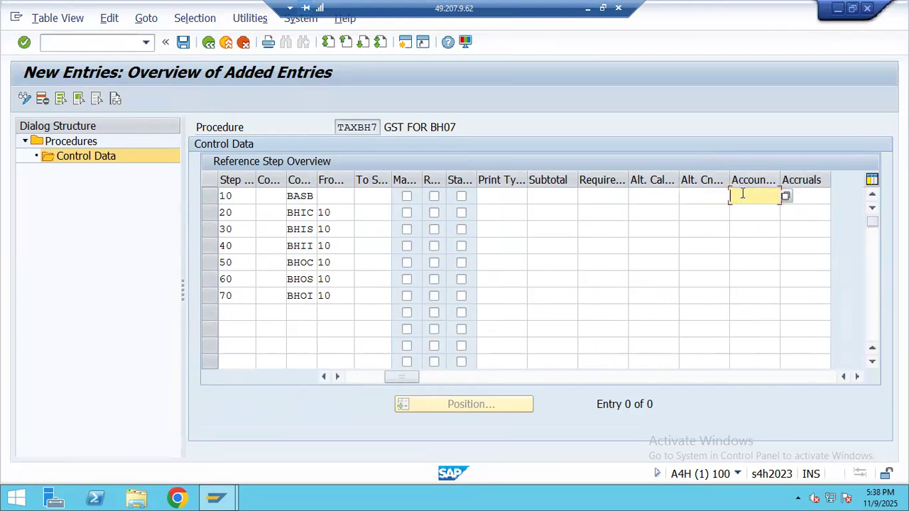
left_click(748, 214)
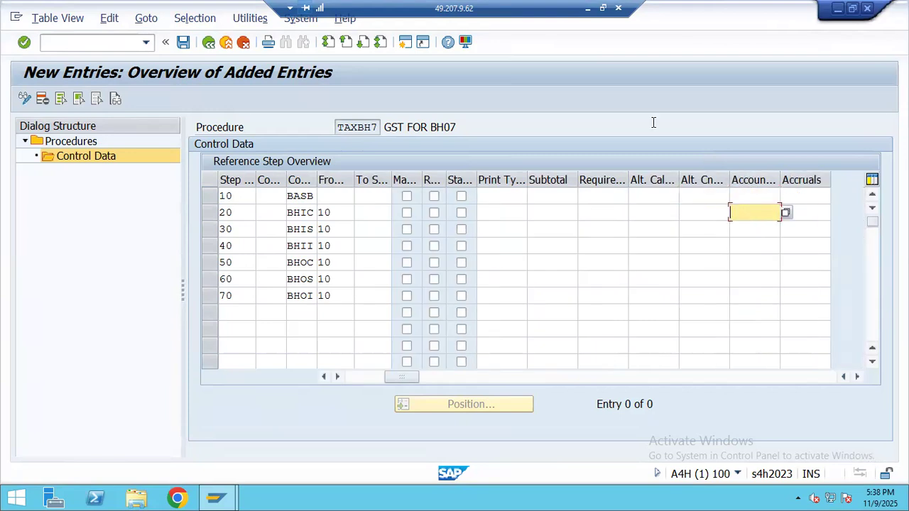
left_click(589, 9)
scroll(80, 287, "up", 12)
scroll(81, 276, "up", 4)
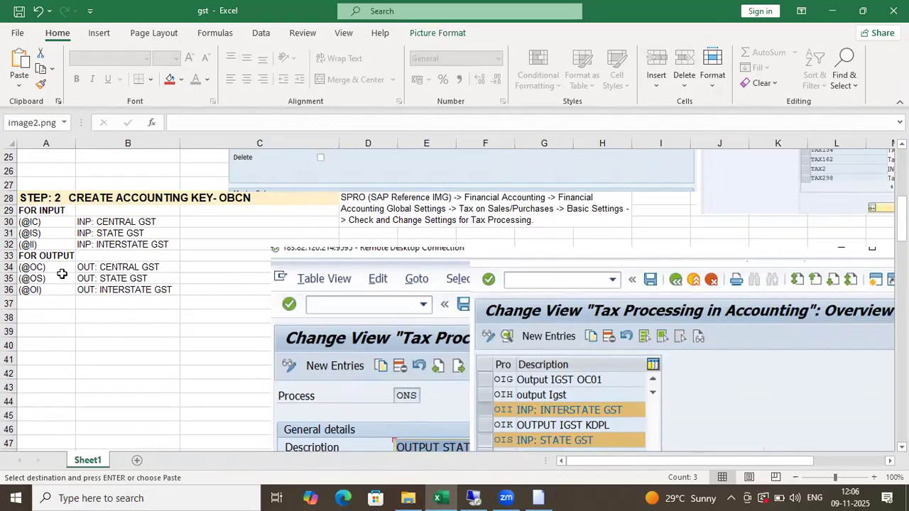
left_click_drag(63, 223, 62, 249)
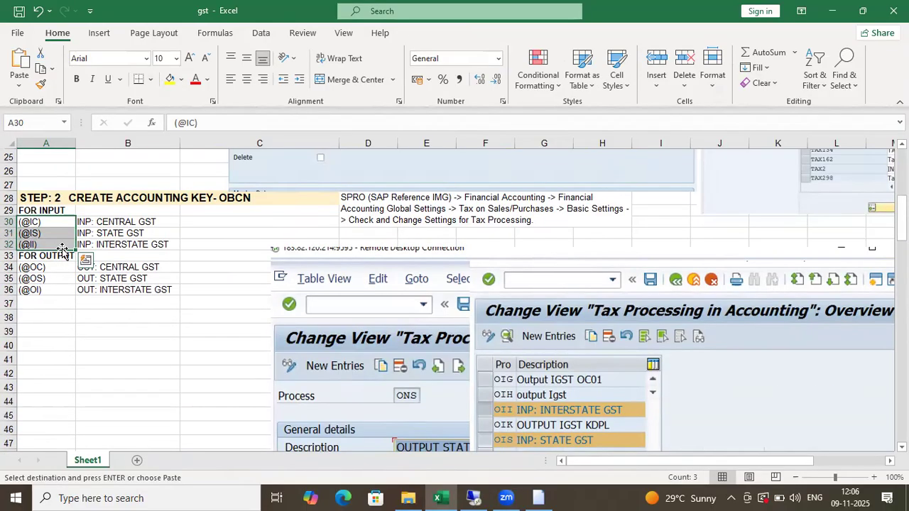
key("alt+Tab")
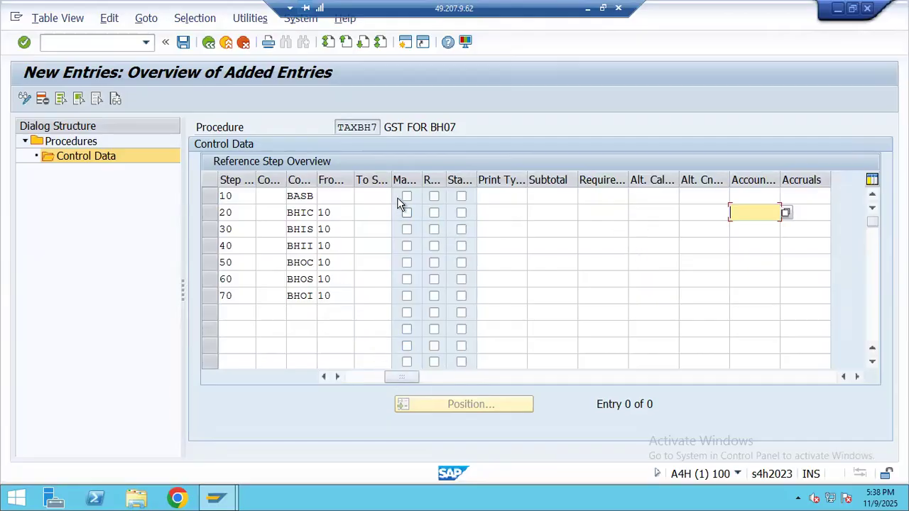
- Narrow the From, Alt. Cal and Print Type columns to bring Account key into view
left_click_drag(362, 180, 342, 180)
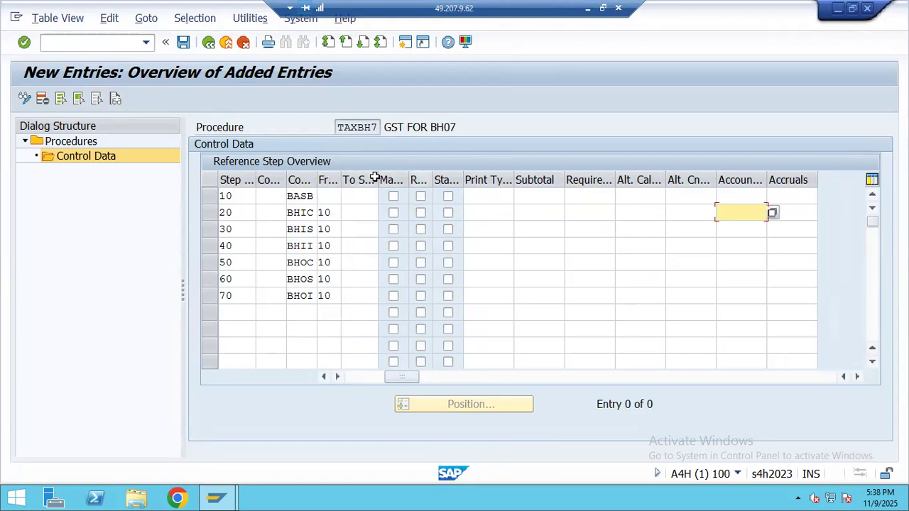
left_click_drag(664, 180, 565, 190)
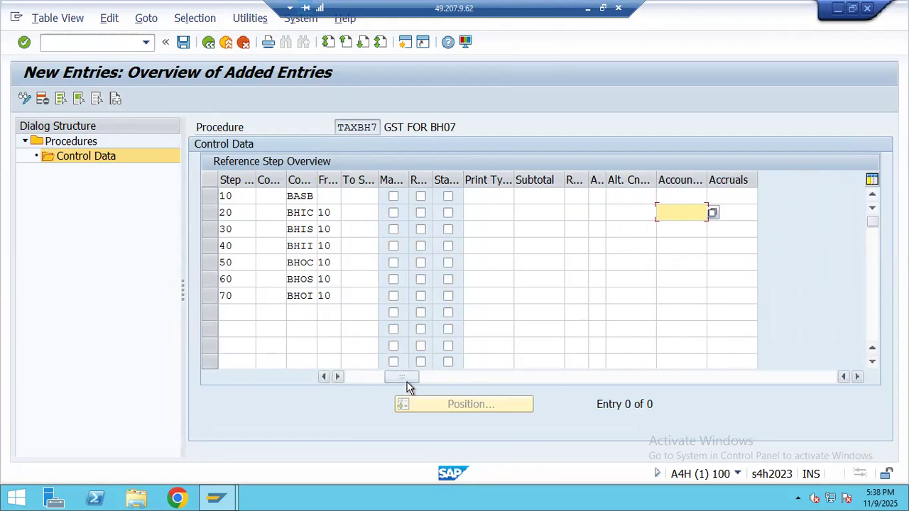
left_click_drag(404, 380, 395, 382)
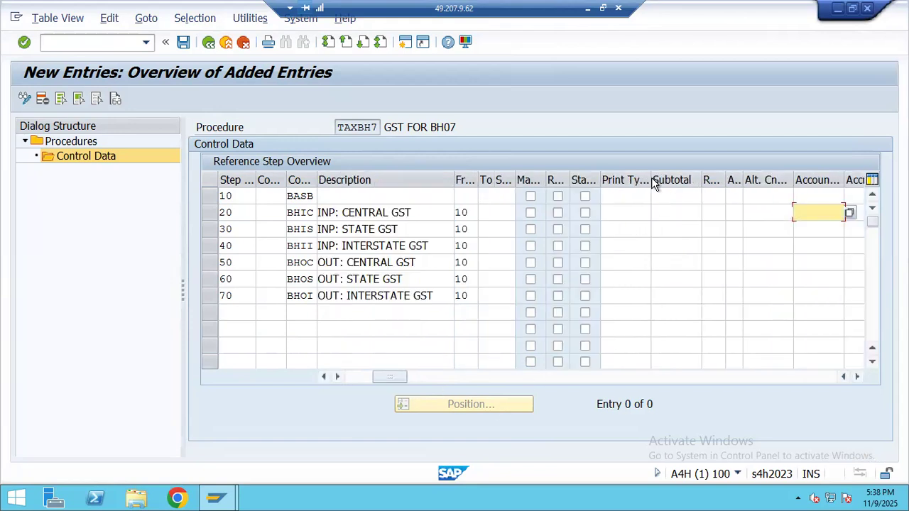
left_click_drag(650, 180, 624, 181)
type("@IC")
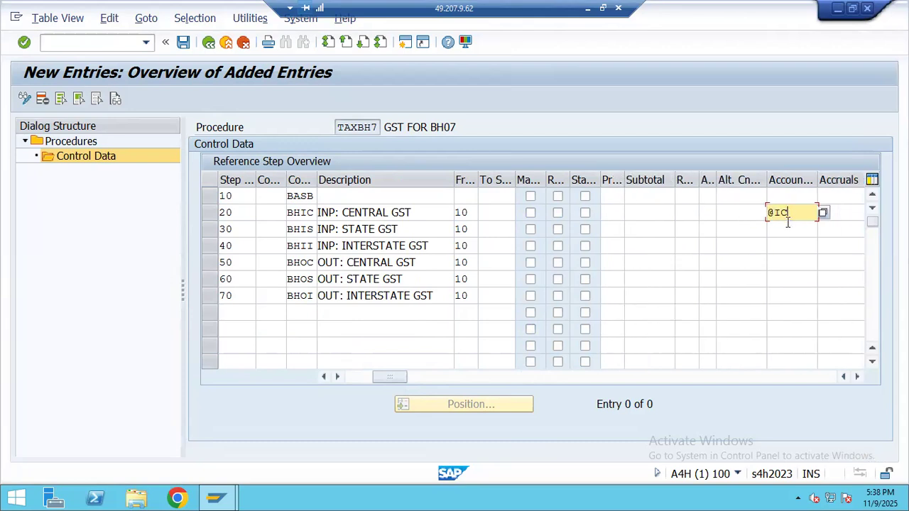
left_click(787, 224)
type("@IS")
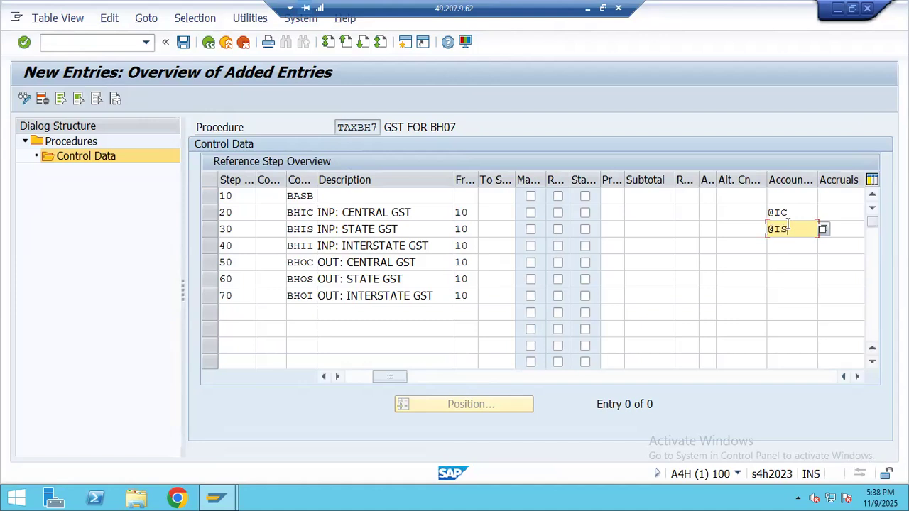
left_click(785, 245)
type("@")
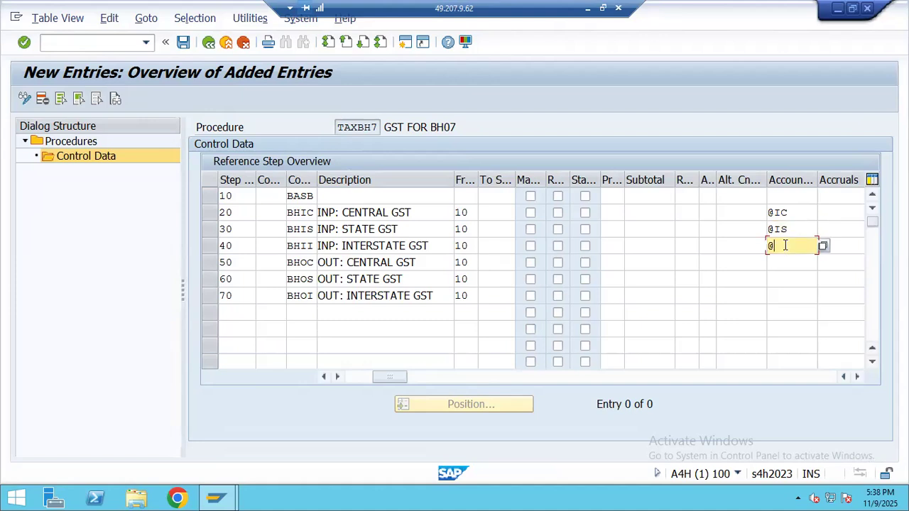
type("II")
left_click(781, 255)
type("@")
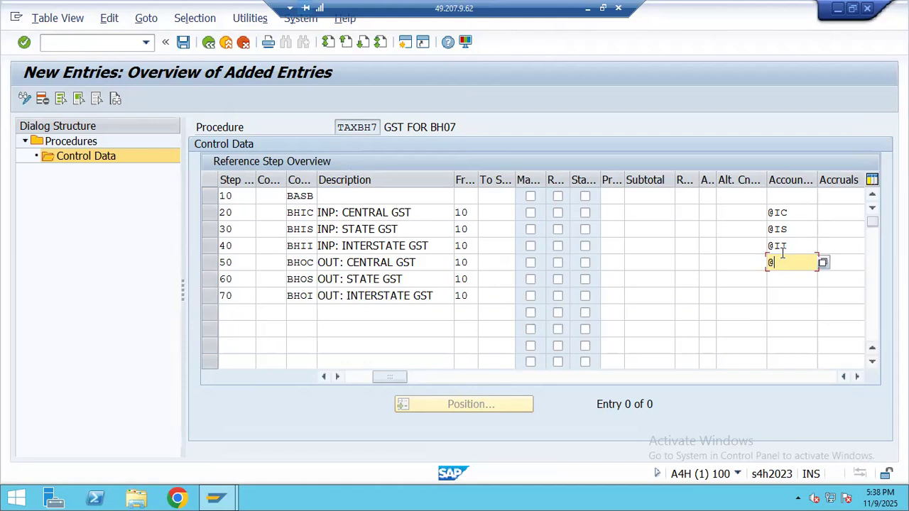
type("OC")
left_click(781, 276)
type("@OS")
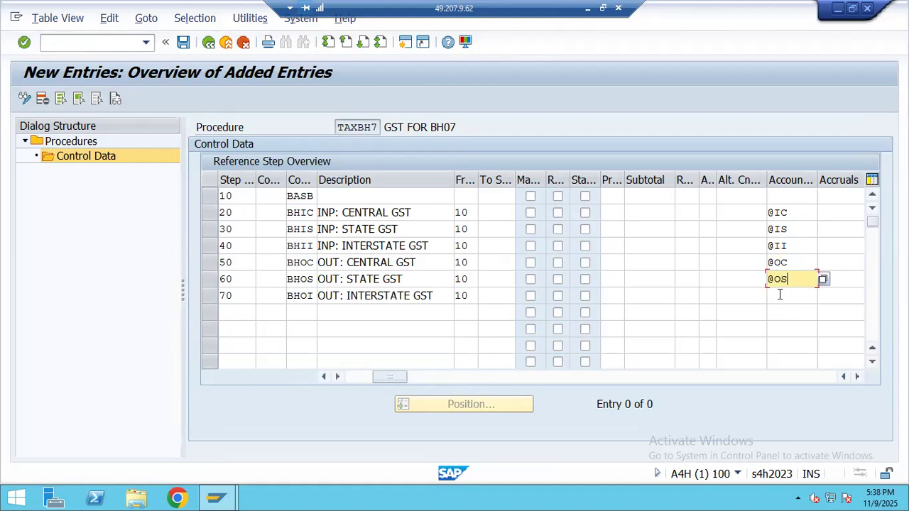
left_click(780, 294)
type("@OI")
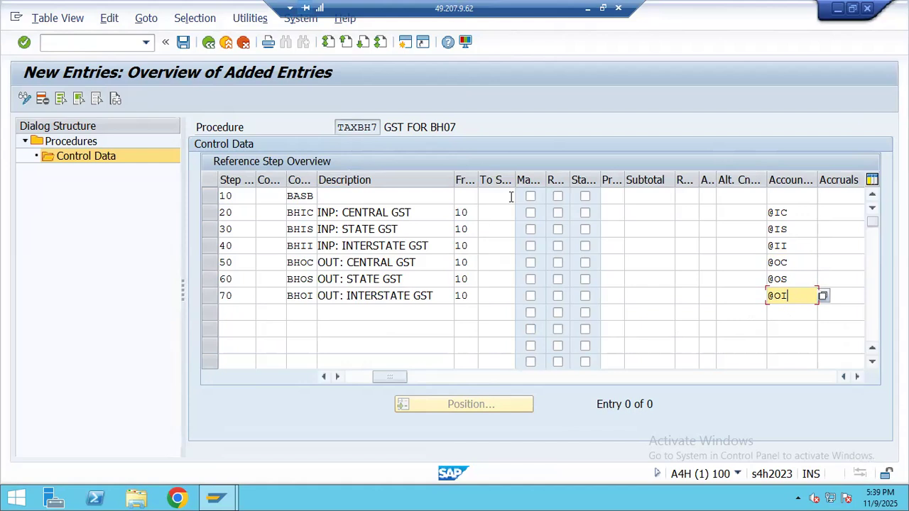
key("Return")
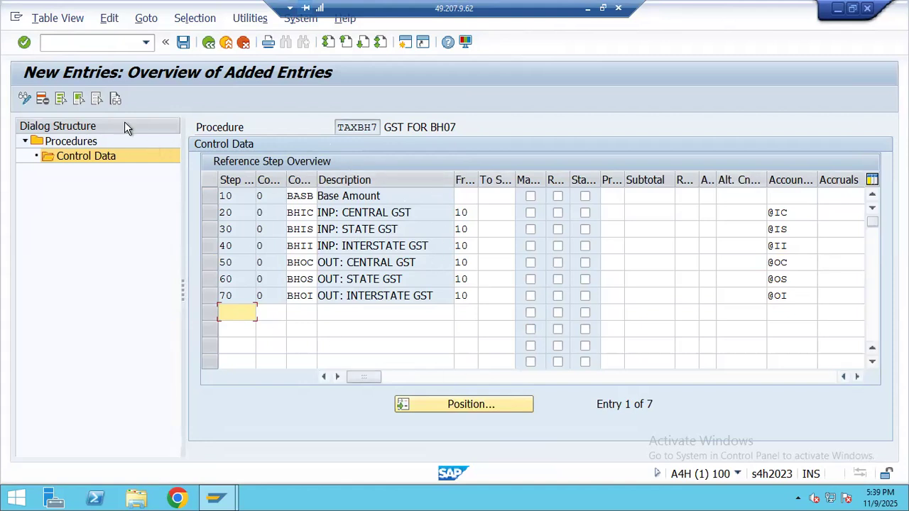
- Switch to the Excel notes at Step 3 Define Tax Procedure – OBYZ
left_click(588, 13)
scroll(201, 292, "down", 10)
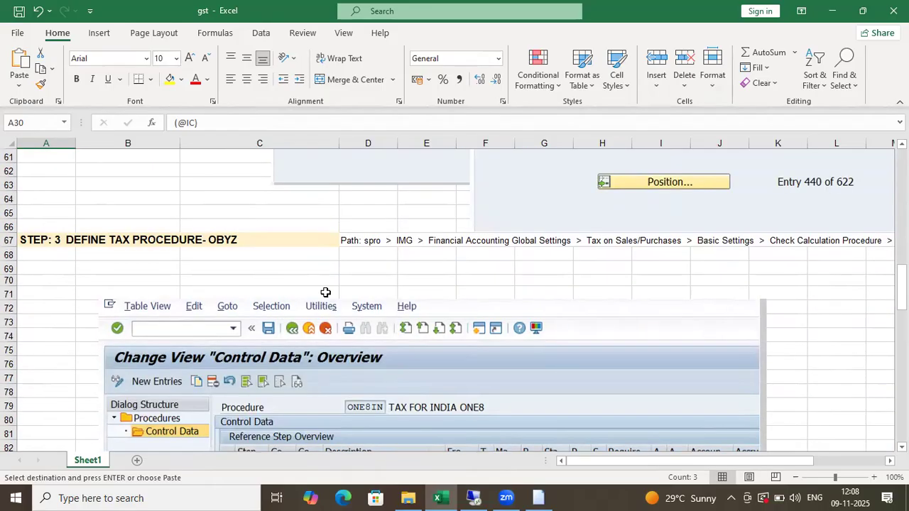
- Record TAXBH7 in cell B68 under the Step 3 heading
scroll(326, 292, "down", 4)
scroll(385, 311, "up", 4)
key("alt+Tab")
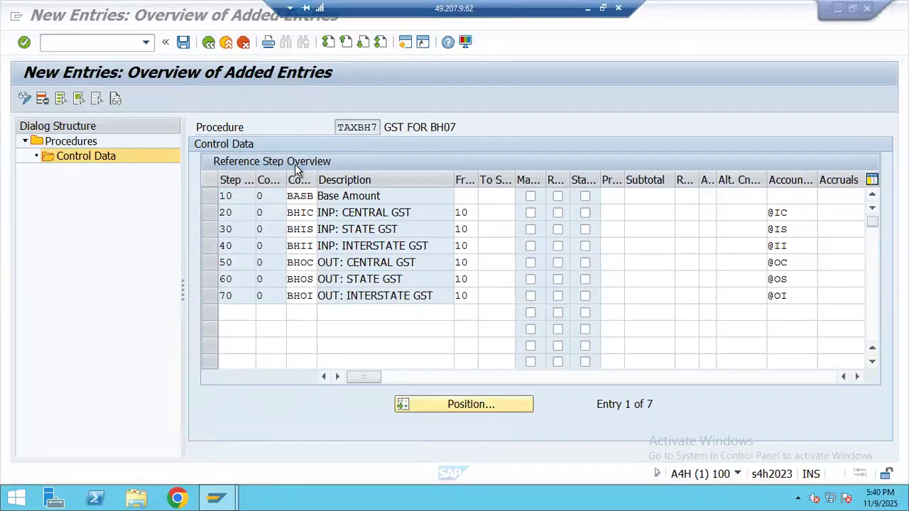
left_click(585, 13)
left_click(149, 262)
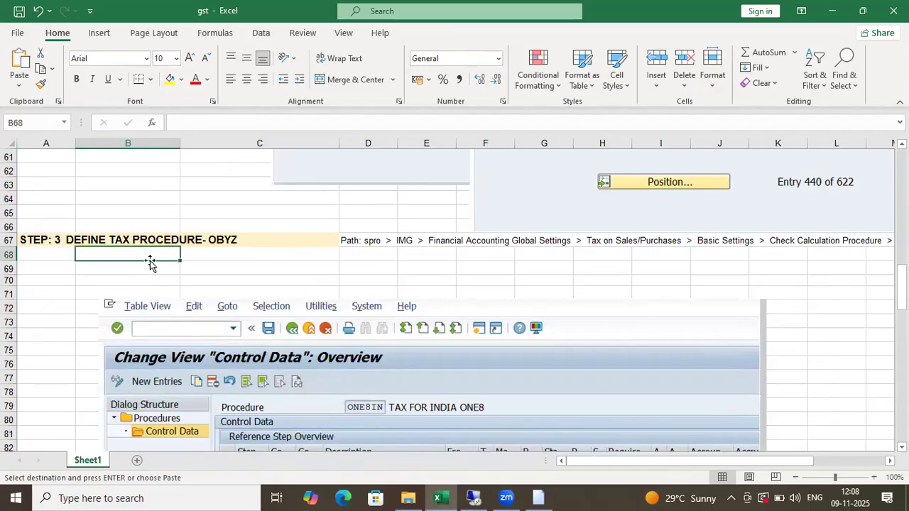
type("TAXBH")
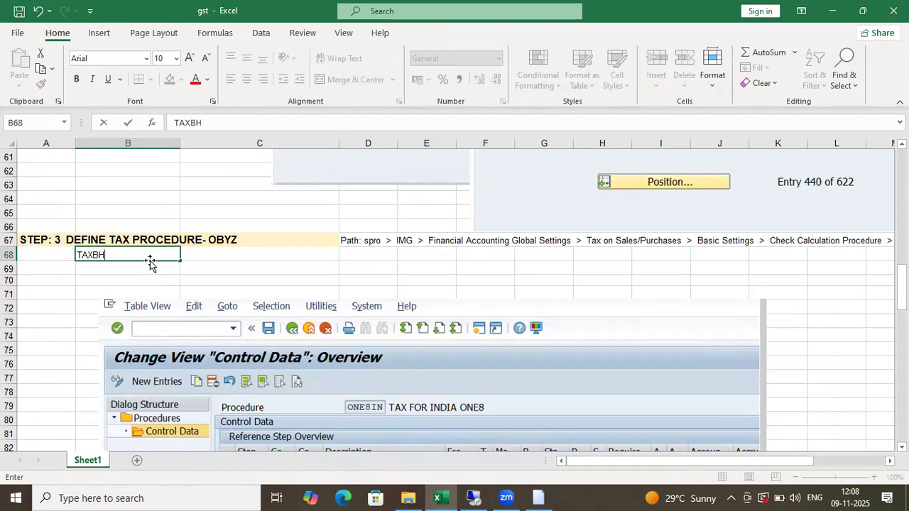
type("7")
left_click(158, 277)
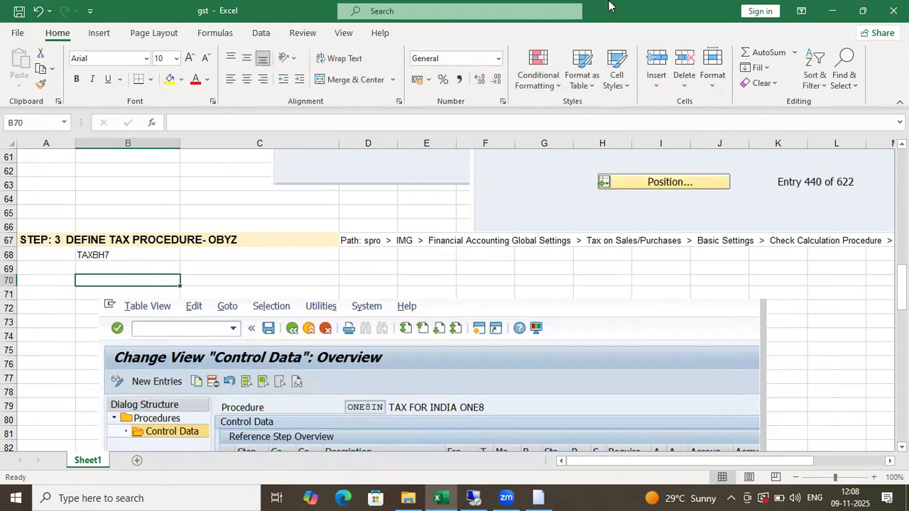
- Move the upper screenshot off the Step 4 heading, then save TAXBH7's control data
scroll(280, 309, "down", 12)
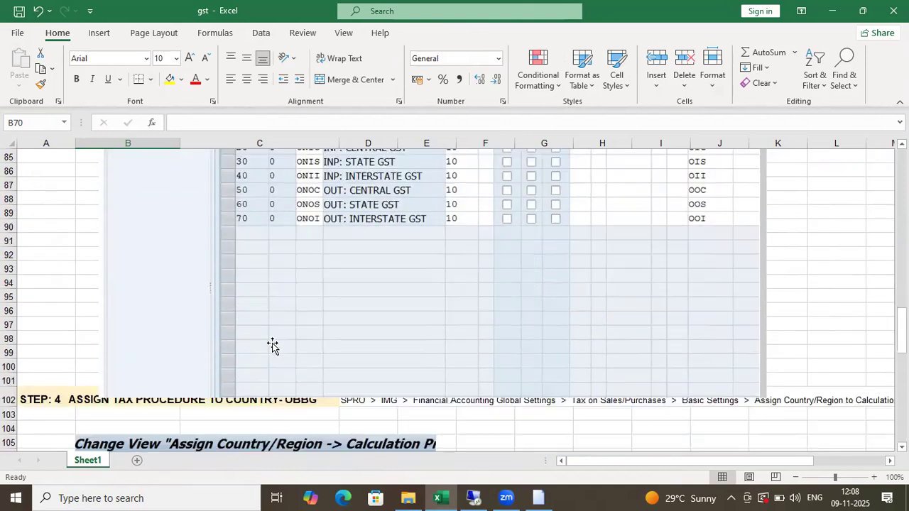
left_click(56, 233)
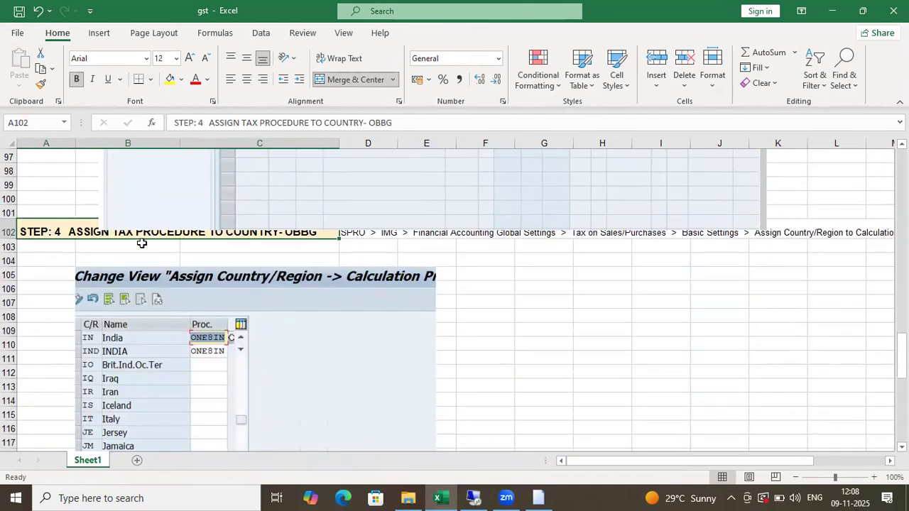
left_click_drag(321, 202, 324, 162)
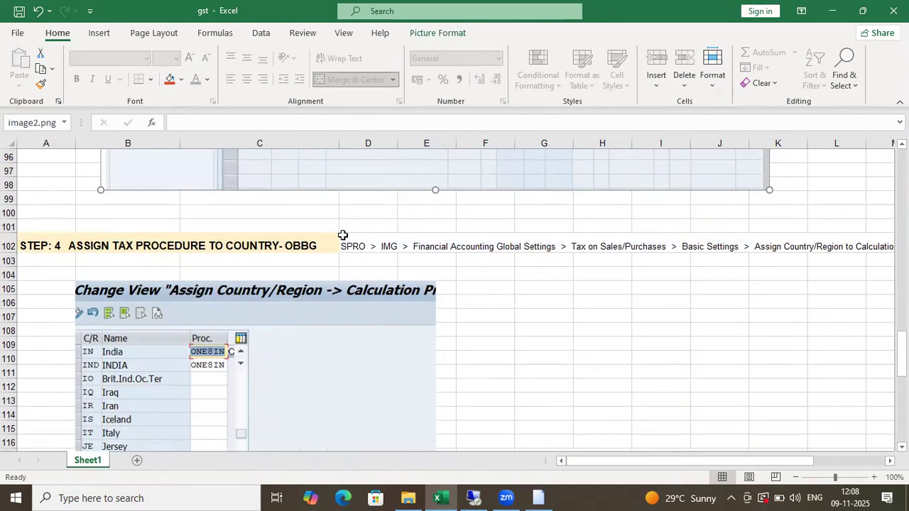
left_click(350, 242)
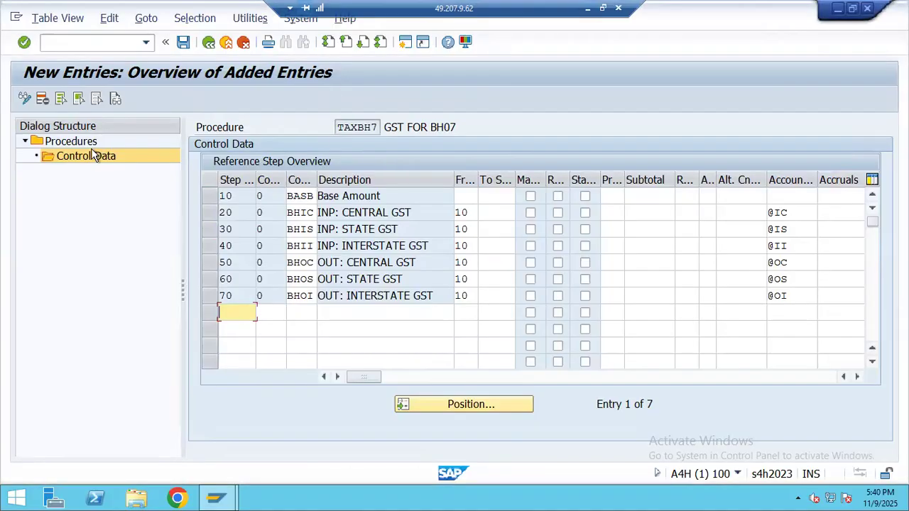
left_click(183, 42)
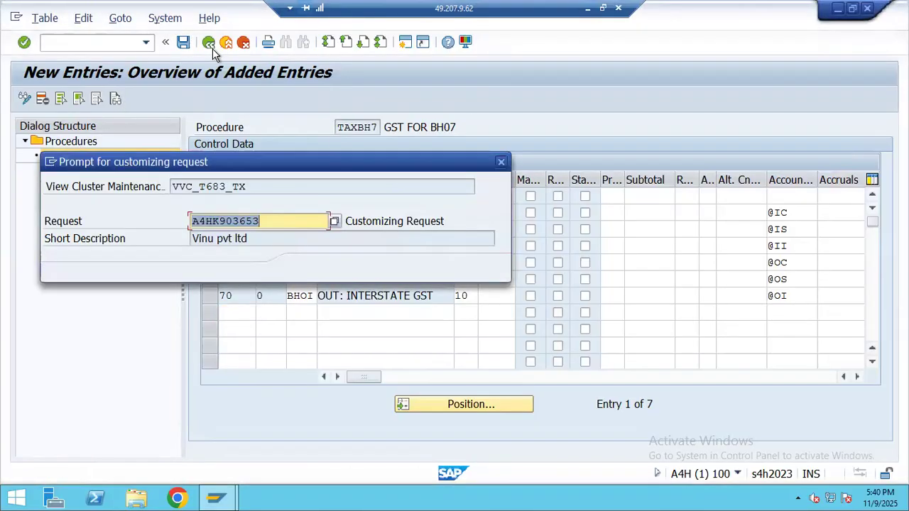
- Confirm the customizing request to save TAXBH7 and back out to the IMG tree
left_click(307, 269)
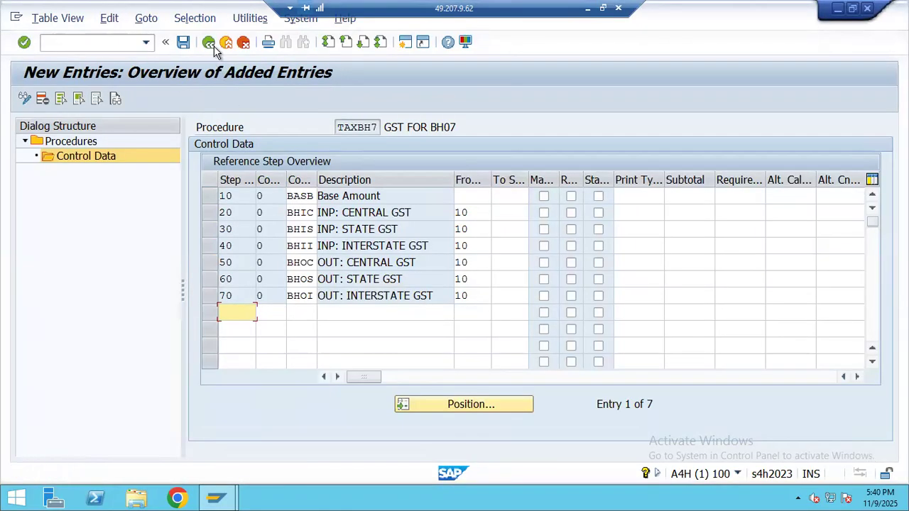
left_click(208, 44)
left_click(208, 44)
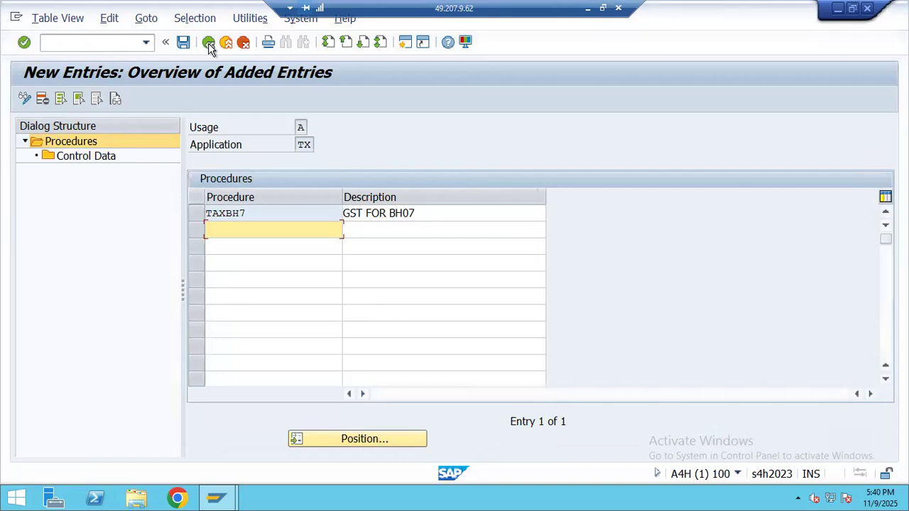
left_click(208, 44)
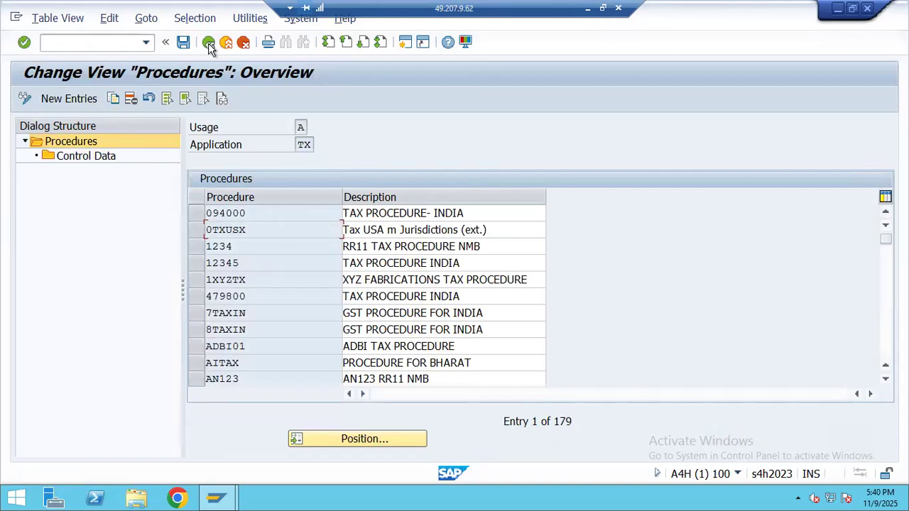
left_click(208, 43)
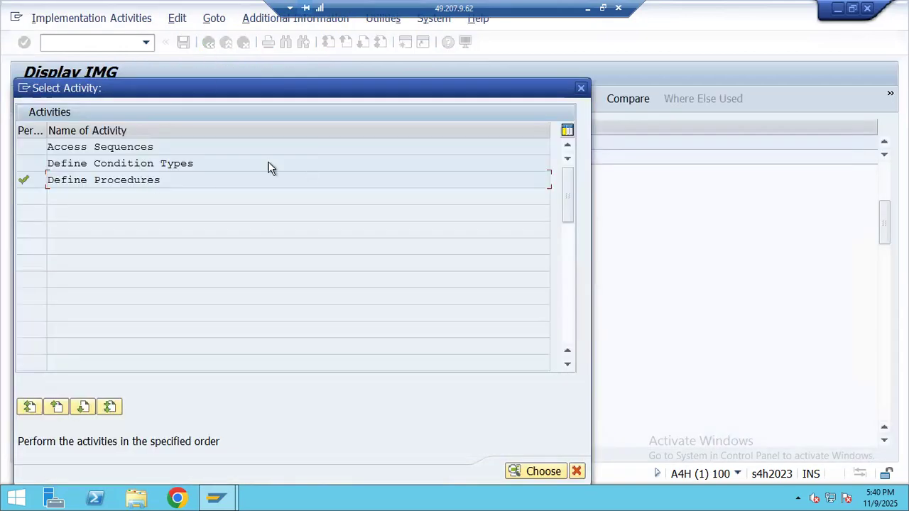
- Run Basic Settings > Assign Country/Region to Calculation Procedure from the IMG
double_click(162, 166)
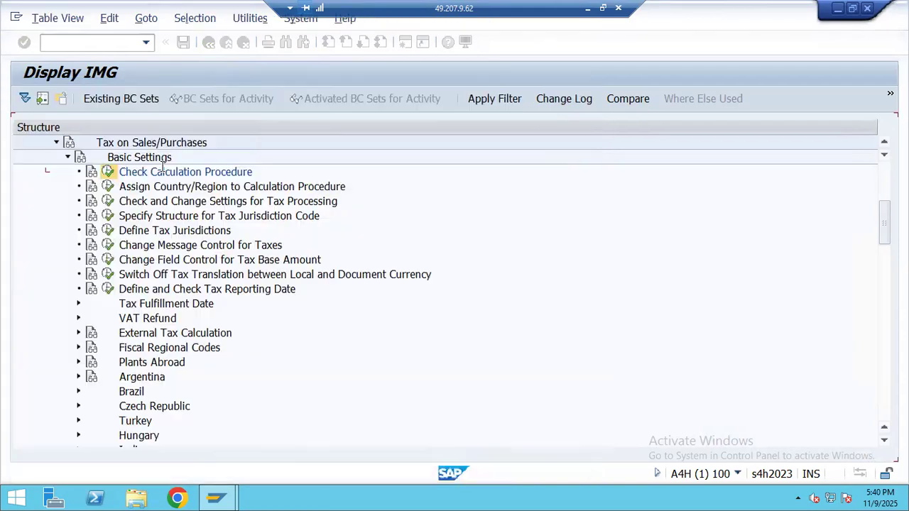
left_click(208, 43)
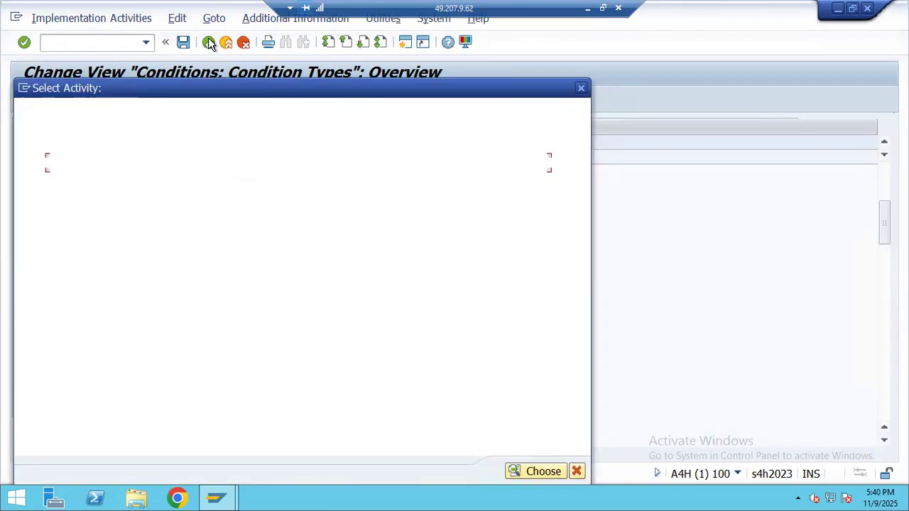
left_click(581, 88)
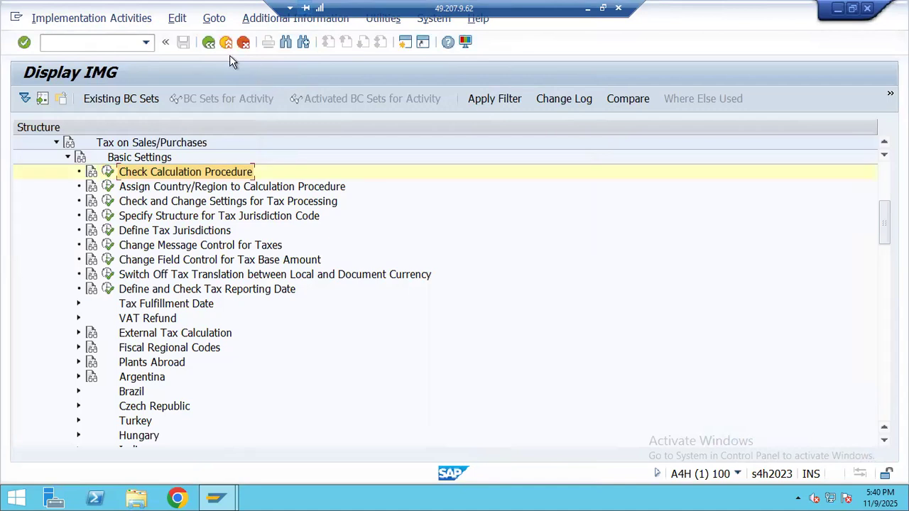
left_click(68, 157)
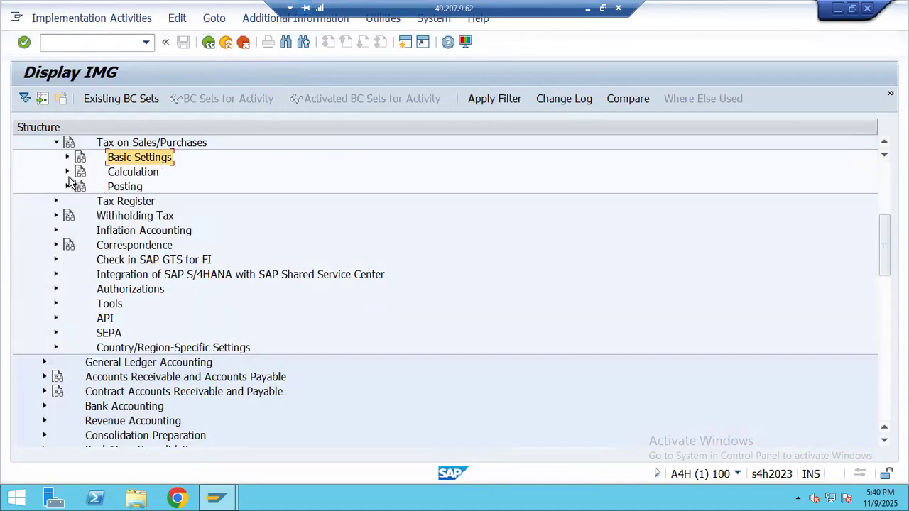
left_click(587, 8)
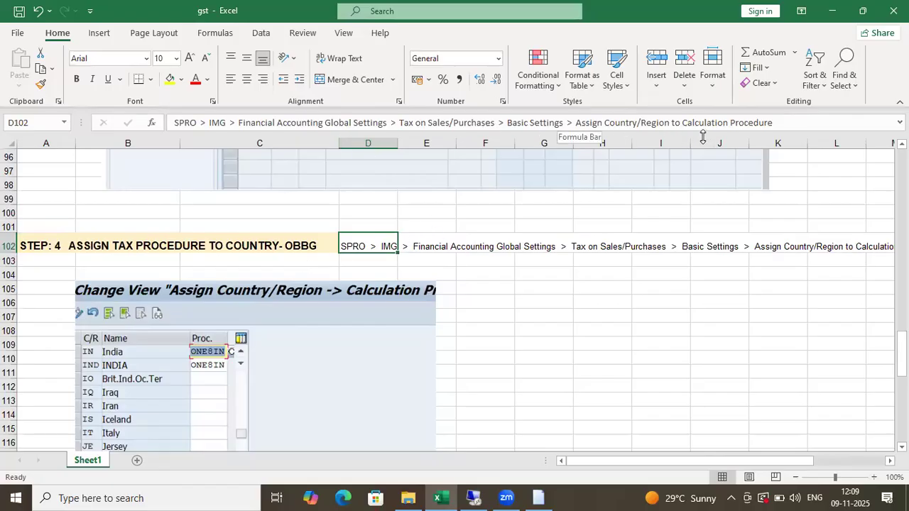
key("alt+Tab")
left_click(67, 157)
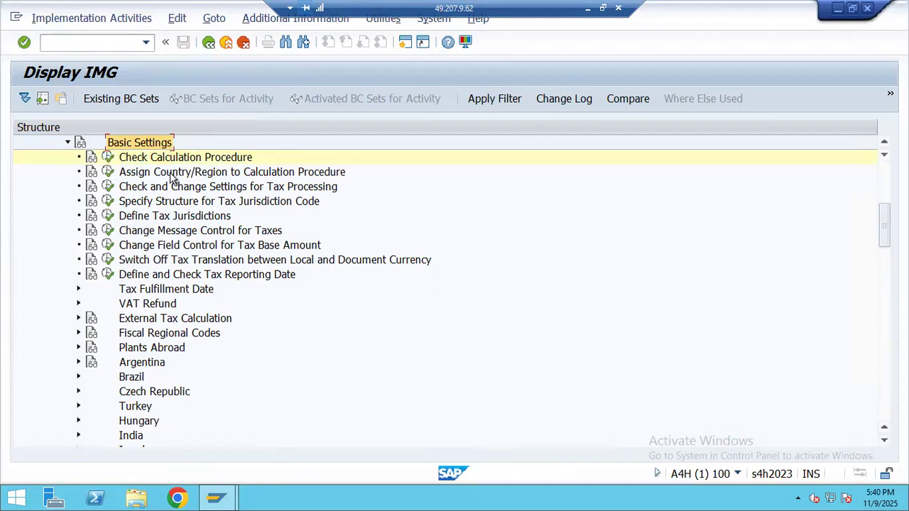
left_click(107, 174)
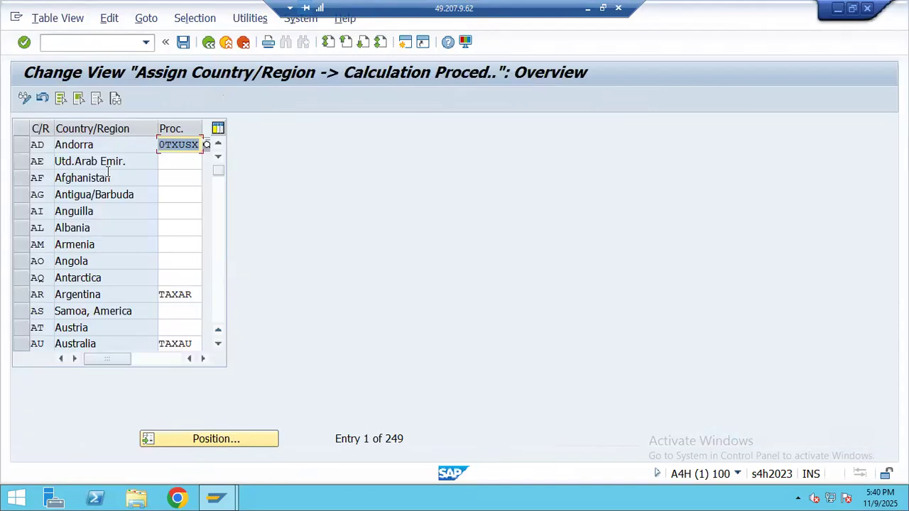
- Use Position to jump the country/region table to IN so India's row is on top
left_click(229, 441)
type("IND")
key("BackSpace")
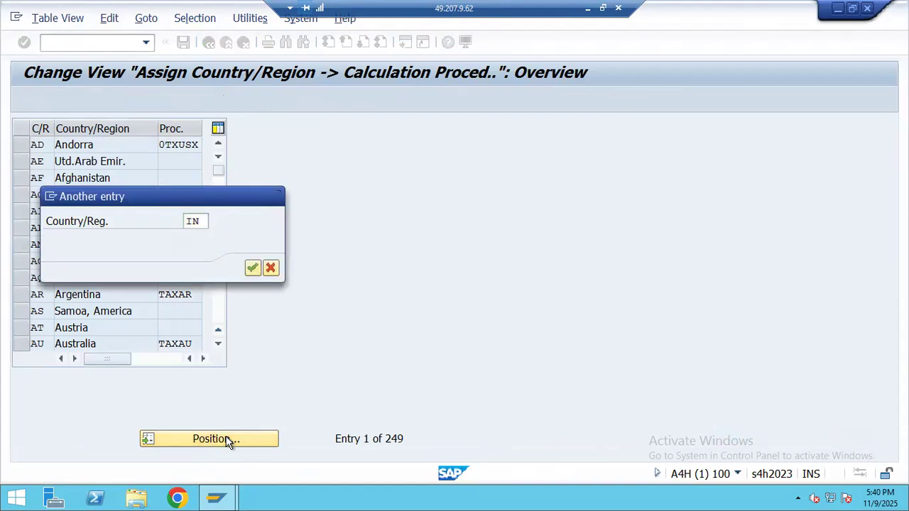
key("Return")
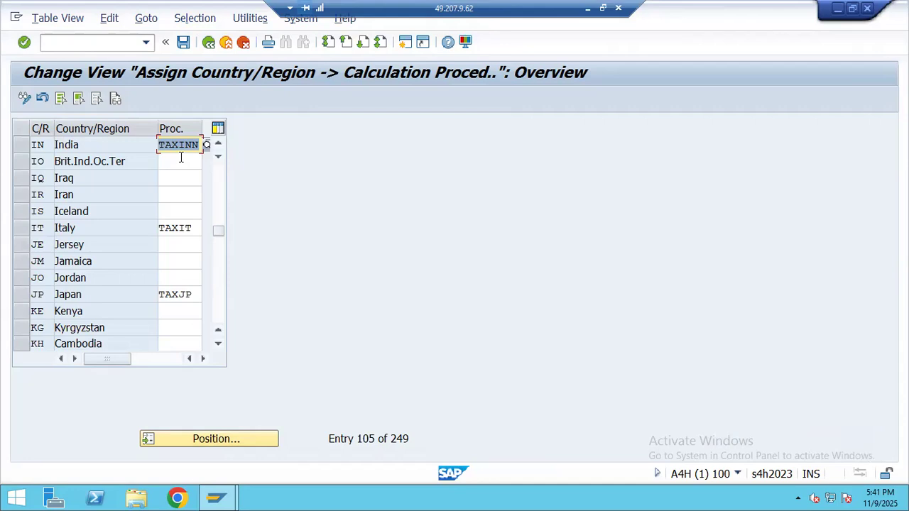
left_click(586, 8)
scroll(272, 278, "down", 13)
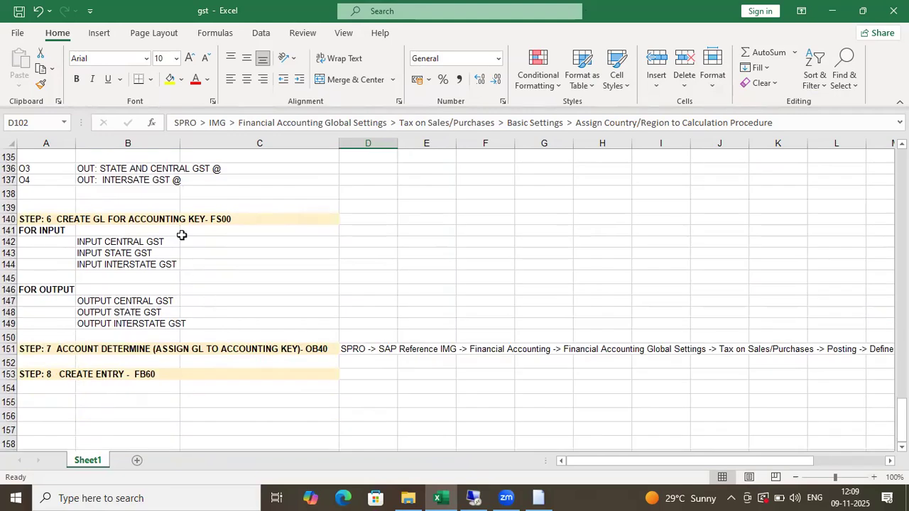
scroll(119, 241, "up", 2)
left_click_drag(97, 187, 132, 409)
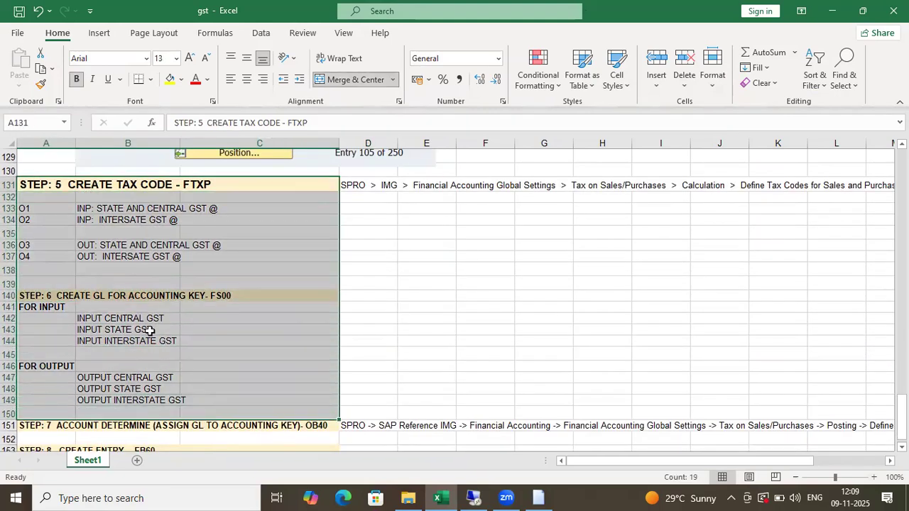
scroll(176, 232, "up", 2)
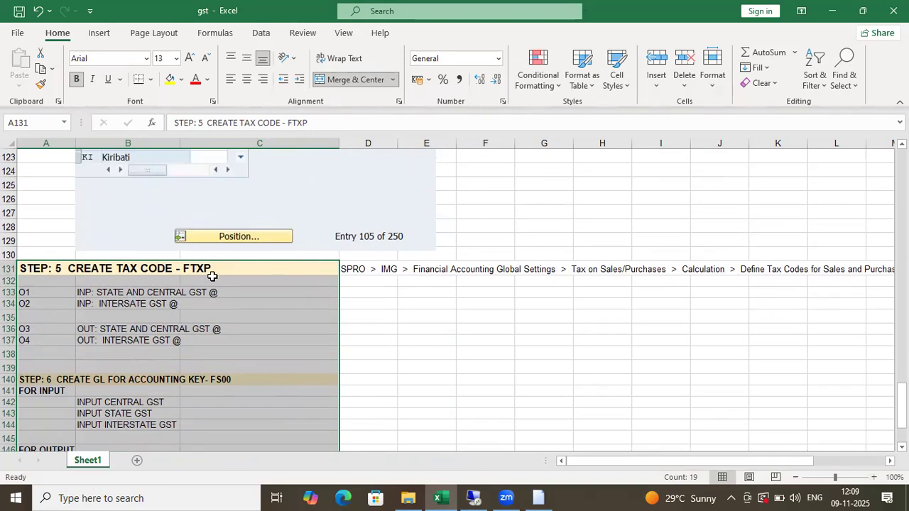
scroll(211, 277, "down", 2)
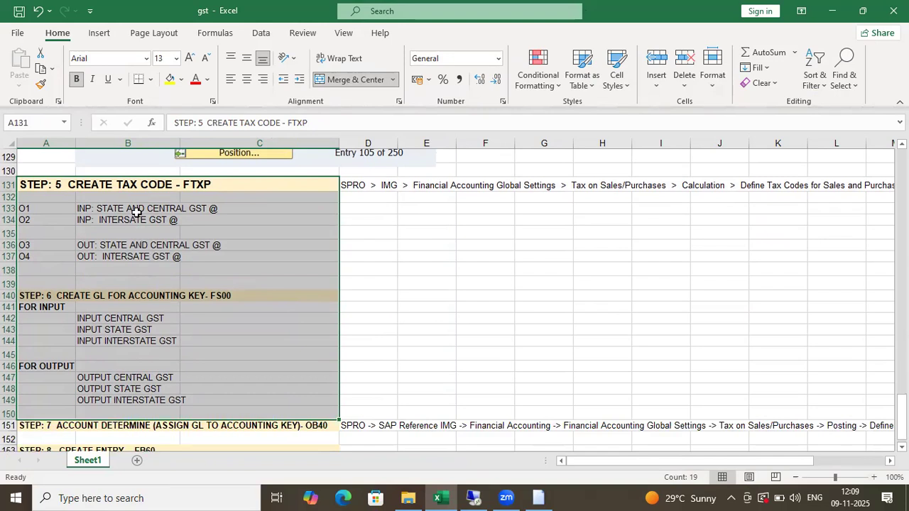
left_click_drag(142, 187, 161, 433)
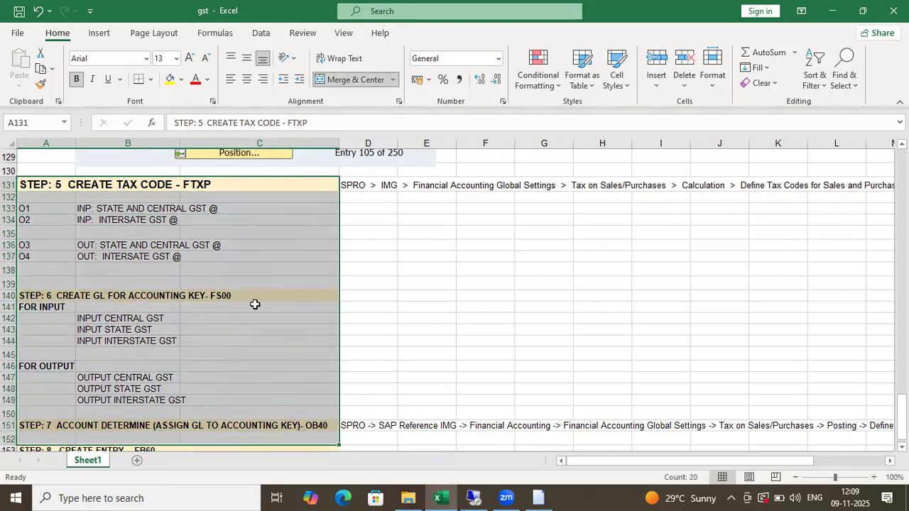
key("alt+Tab")
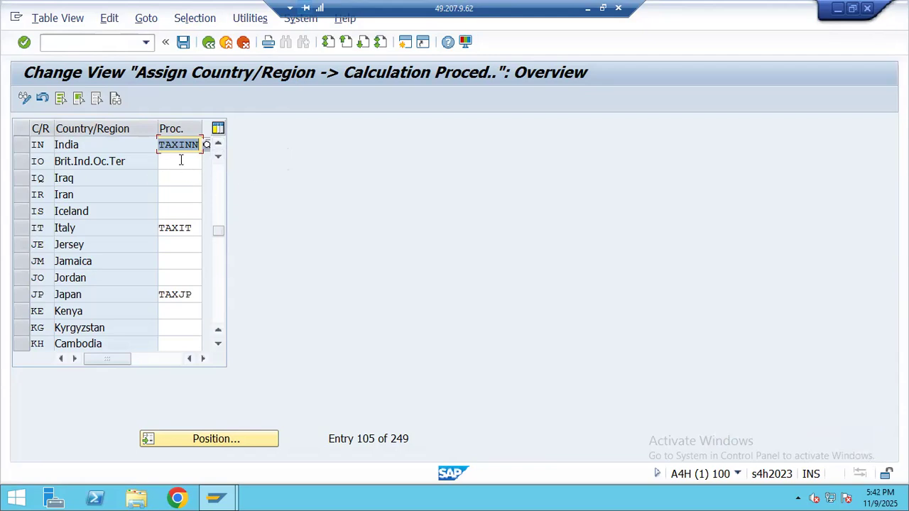
- Assign procedure TAXBH7 to India, save it under the change request, and return to the gst workbook
type("TAX")
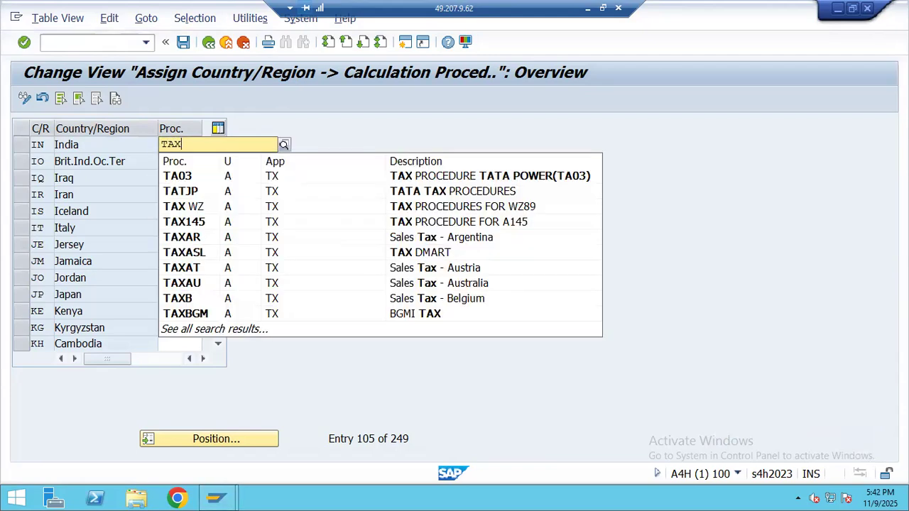
type("BH")
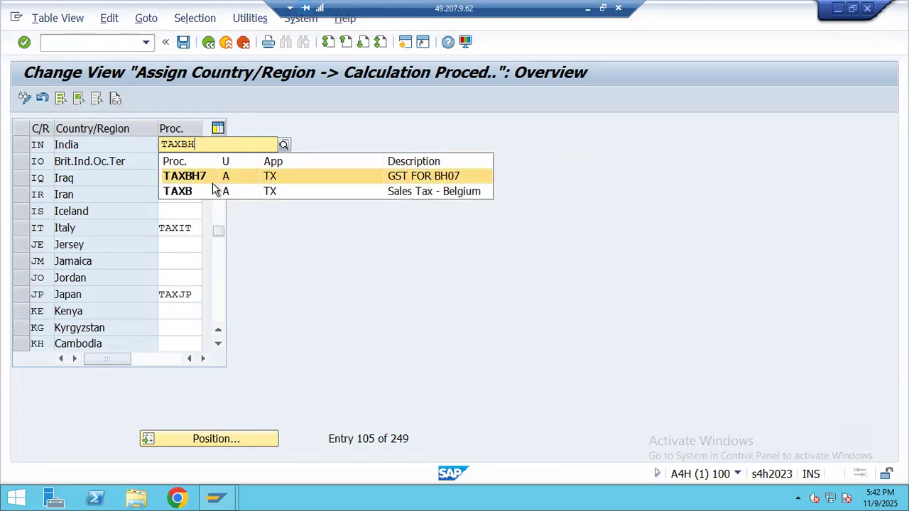
left_click(203, 177)
left_click(183, 44)
left_click(307, 267)
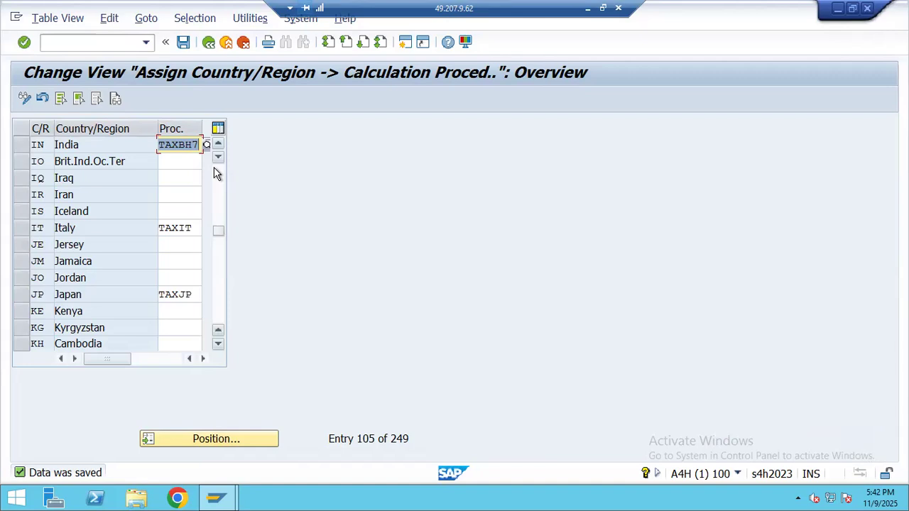
left_click(587, 8)
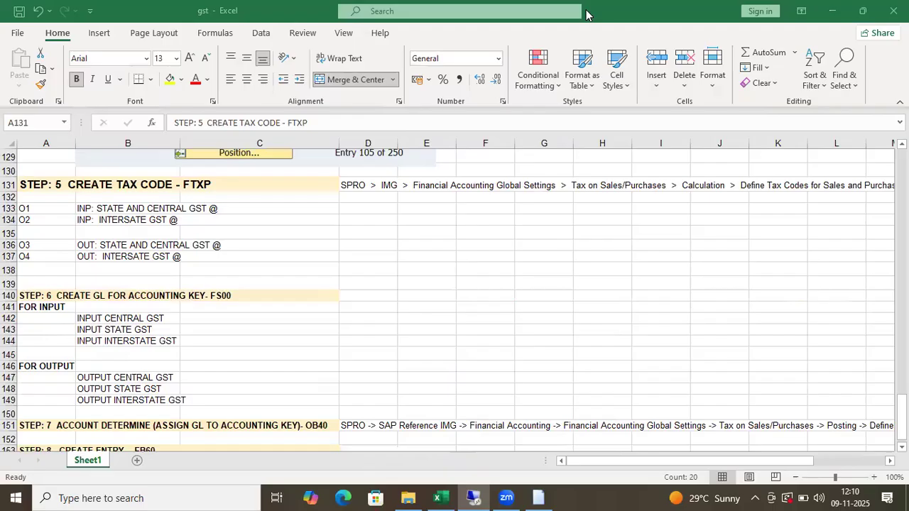
- Enter the GST rates 0%, 5%, 18% and 40% into cells D132 to G132
scroll(376, 261, "down", 1)
left_click(425, 278)
scroll(241, 260, "up", 2)
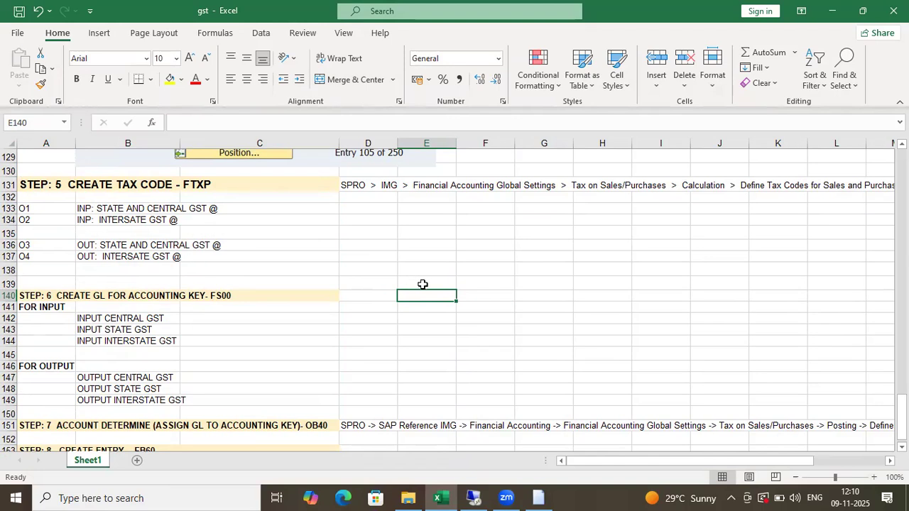
left_click(383, 216)
left_click(377, 199)
left_click(403, 216)
left_click(382, 209)
left_click(377, 196)
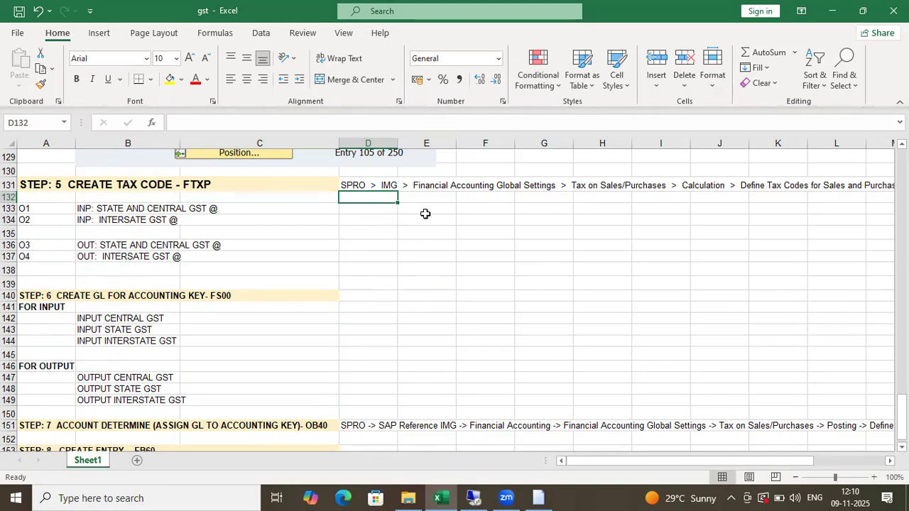
type("0%")
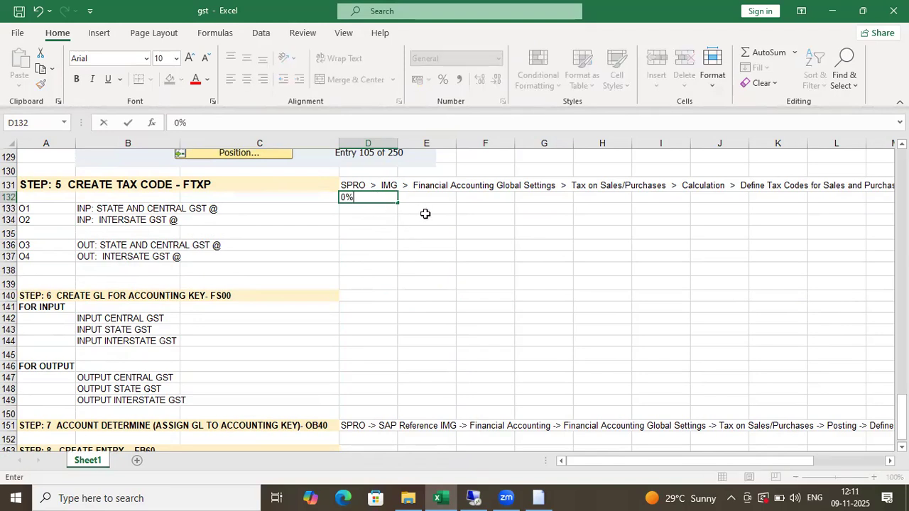
key("Tab")
type("5%")
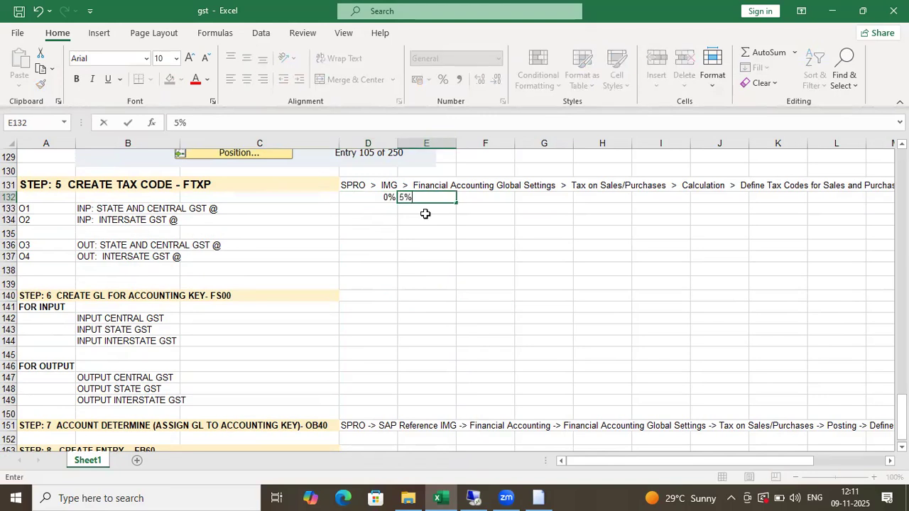
key("Tab")
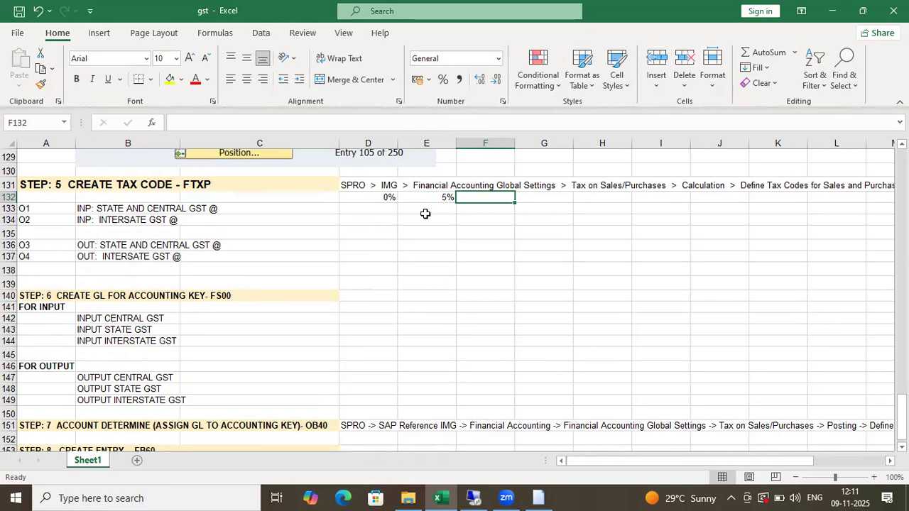
type("18%")
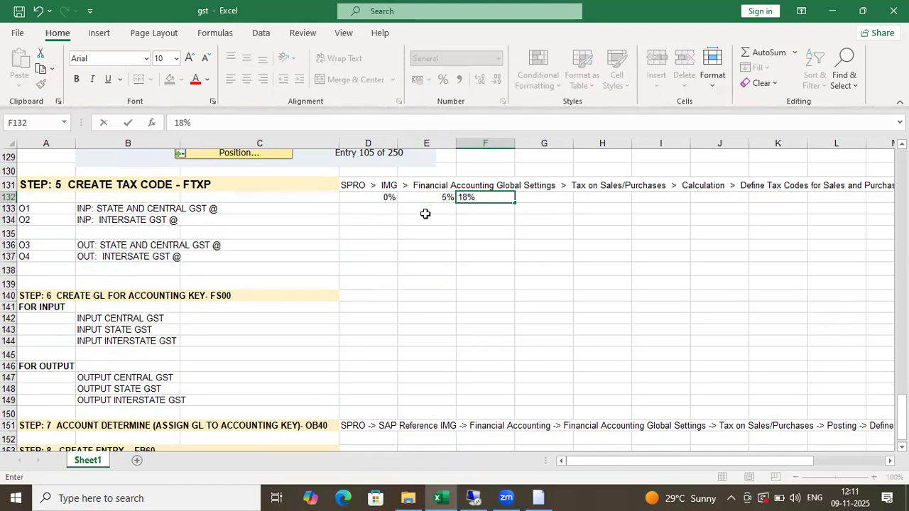
key("Tab")
type("40")
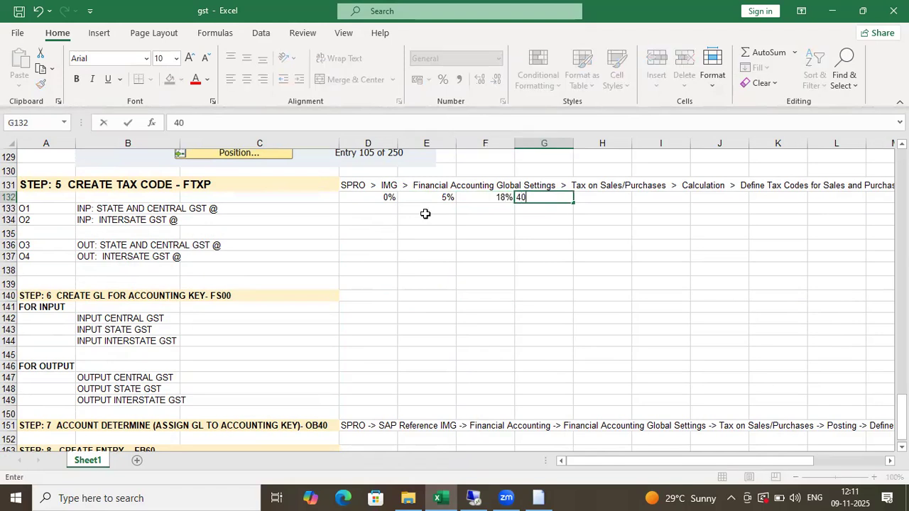
type("%")
key("Tab")
- Move across rows 132–133 to check the four rate entries
key("Left")
key("Left")
key("Left")
key("Left")
key("Left")
key("Right")
key("Right")
key("Right")
key("Right")
key("Right")
key("Left")
key("Left")
key("Left")
key("Left")
key("Down")
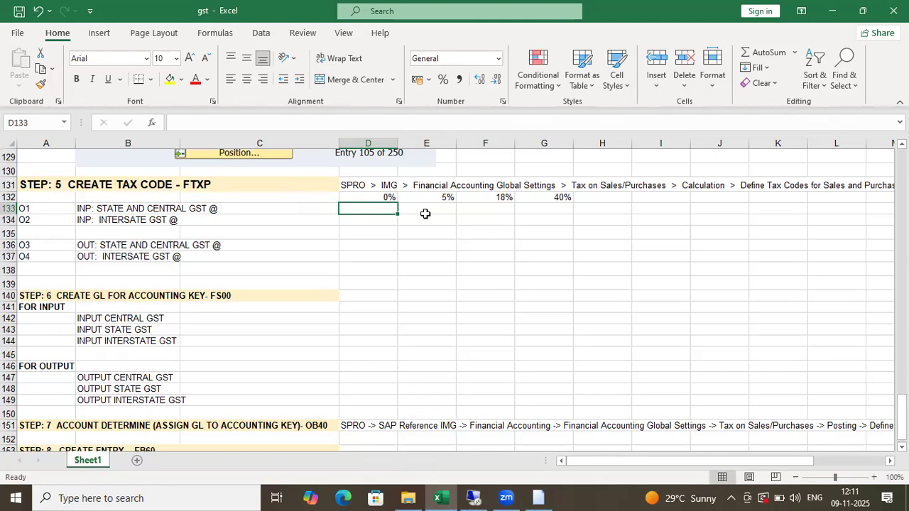
left_click(425, 213)
key("Up")
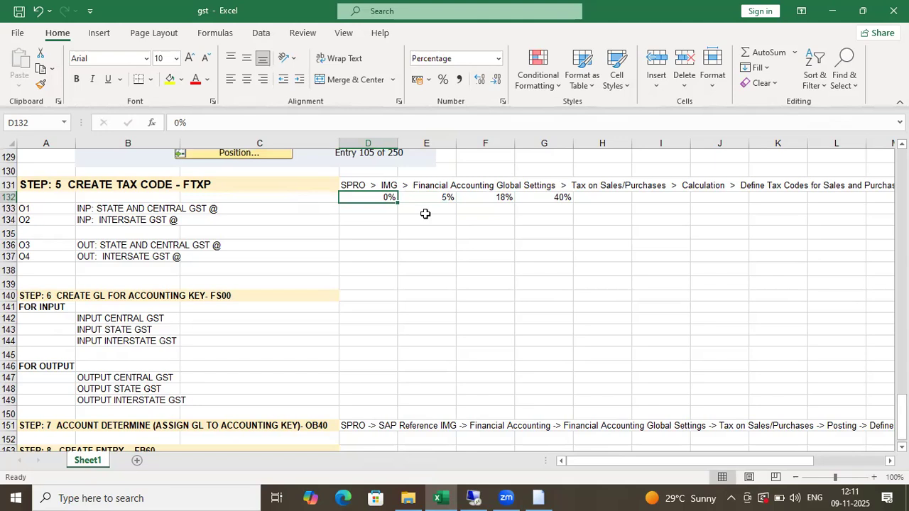
key("Down")
key("Up")
key("Right")
key("Right")
key("Right")
key("Left")
key("Left")
key("Left")
key("Right")
key("Right")
key("Right")
key("Right")
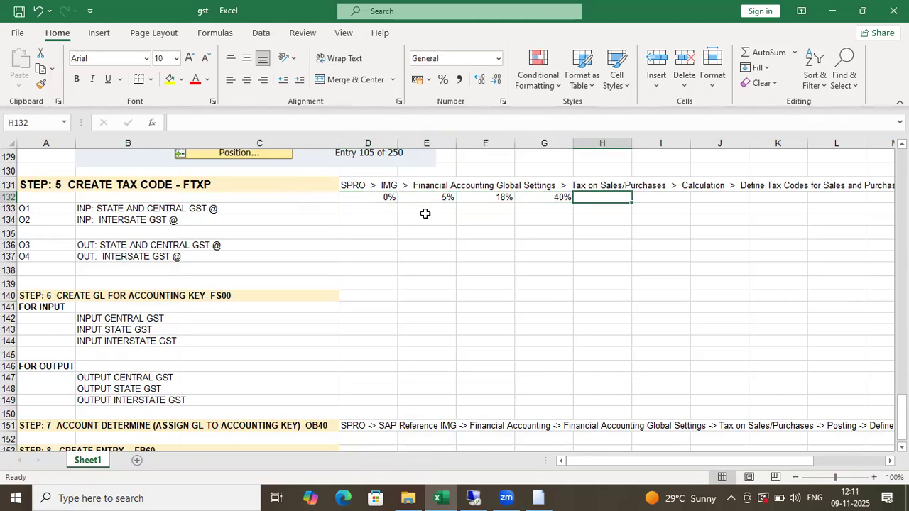
key("Down")
key("Left")
key("Left")
key("Left")
key("Left")
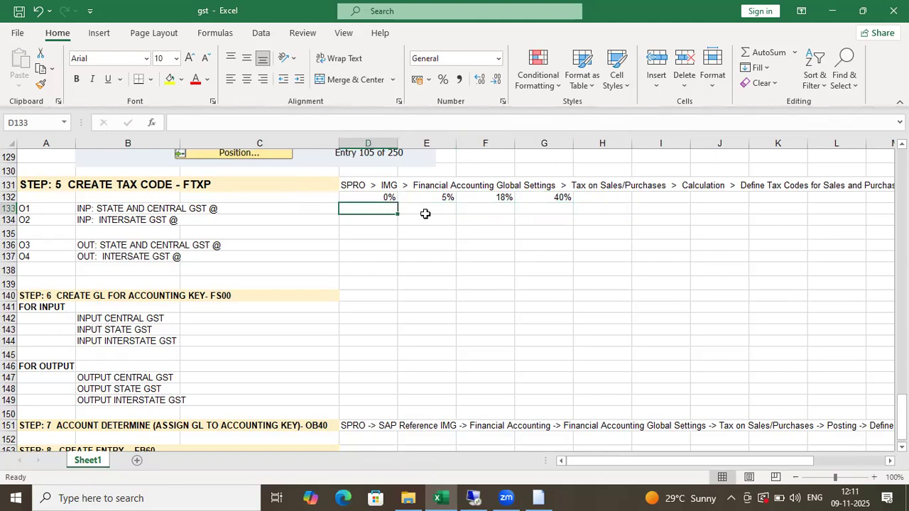
key("Right")
key("Right")
key("Right")
key("Up")
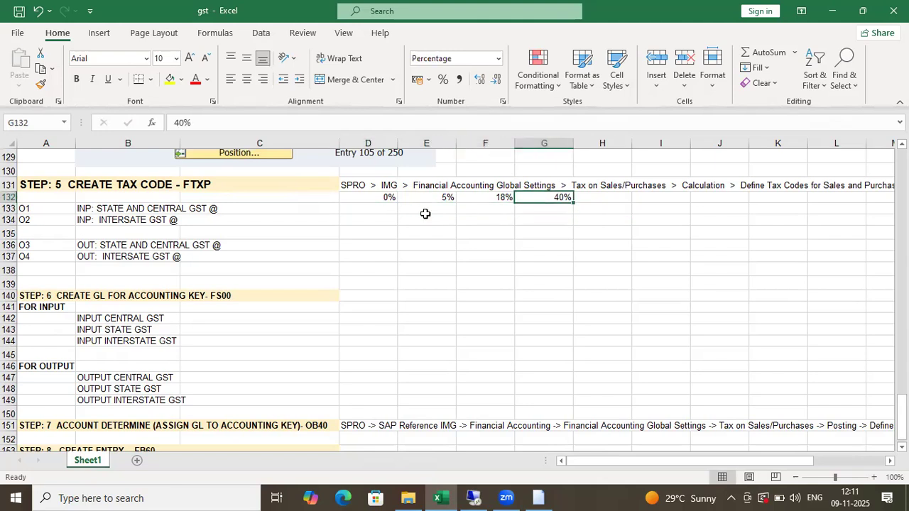
key("Down")
key("Up")
key("Left")
key("Right")
key("Down")
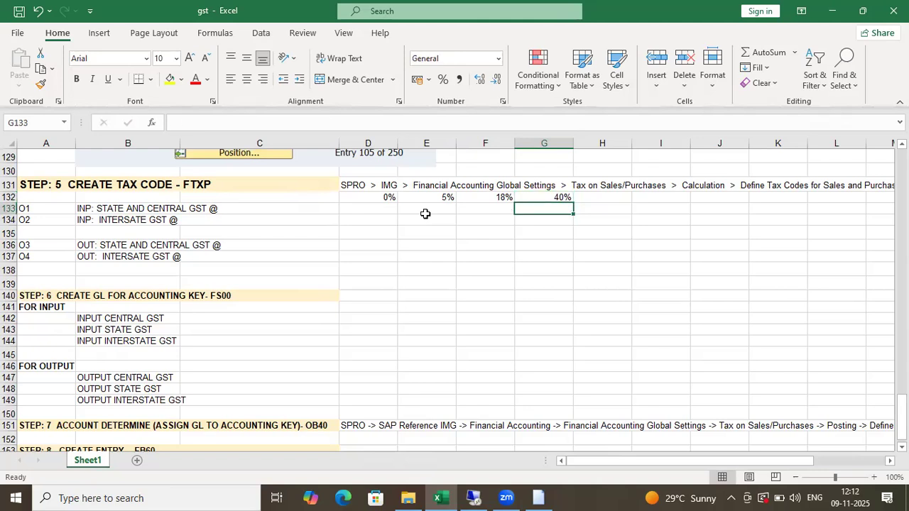
left_click(426, 213)
left_click(377, 213)
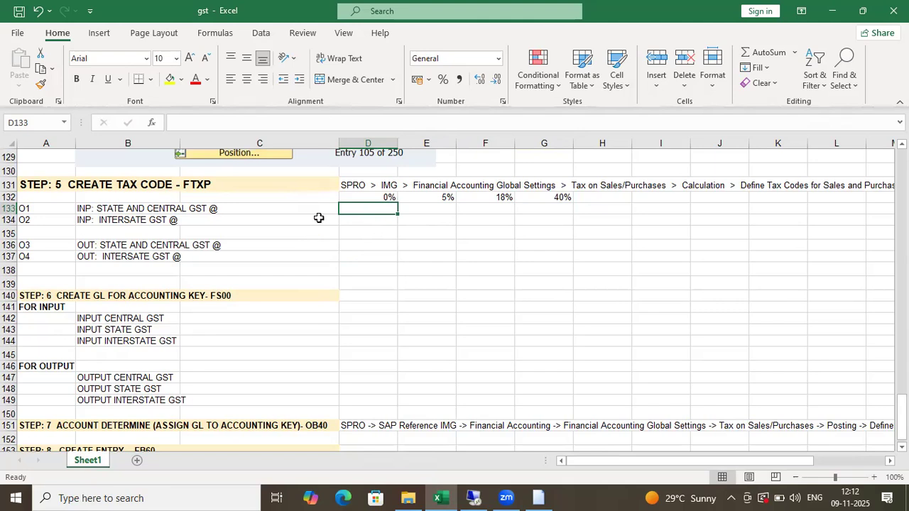
- Minimize Excel and the SAP session, close the drive D folder, then select tax codes O1–O2 in Excel
left_click(831, 10)
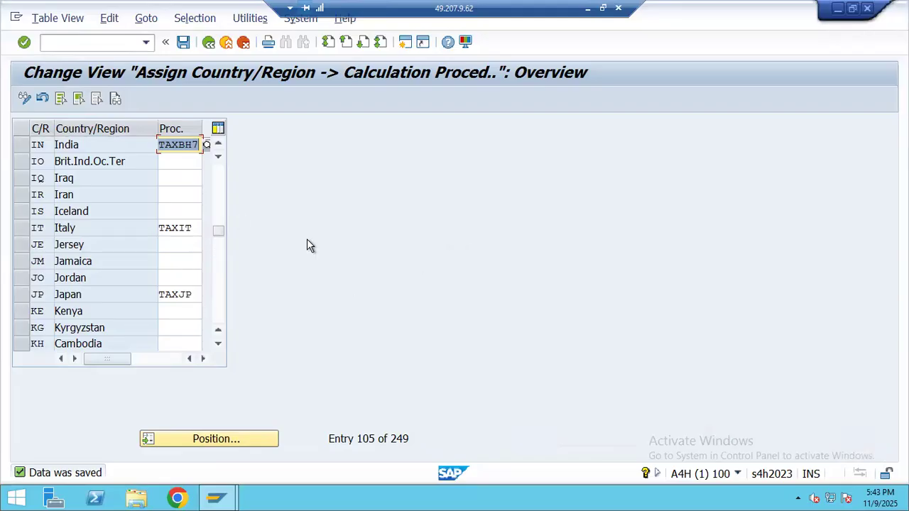
left_click(588, 13)
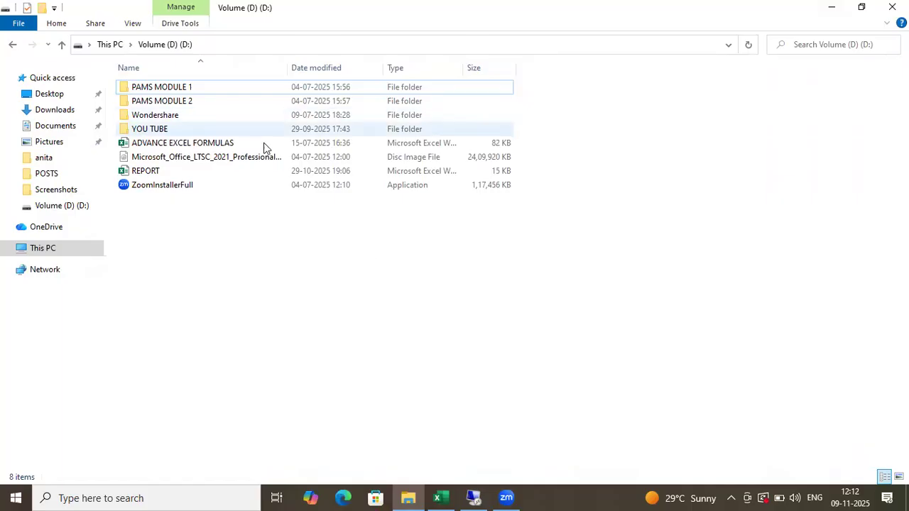
left_click(894, 7)
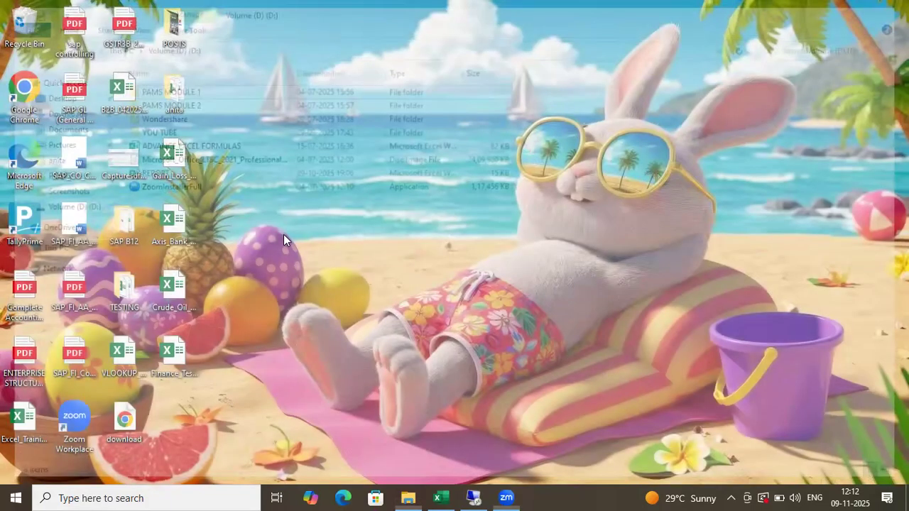
left_click_drag(55, 210, 51, 221)
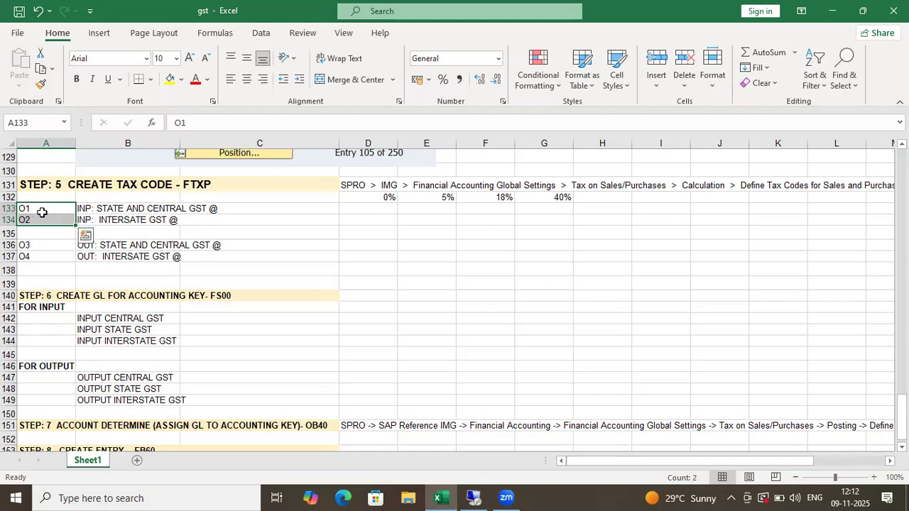
- Mark the 0%, 18% and 40% rate columns and clear the O1 tax code cell
left_click(370, 197)
left_click_drag(374, 211, 375, 269)
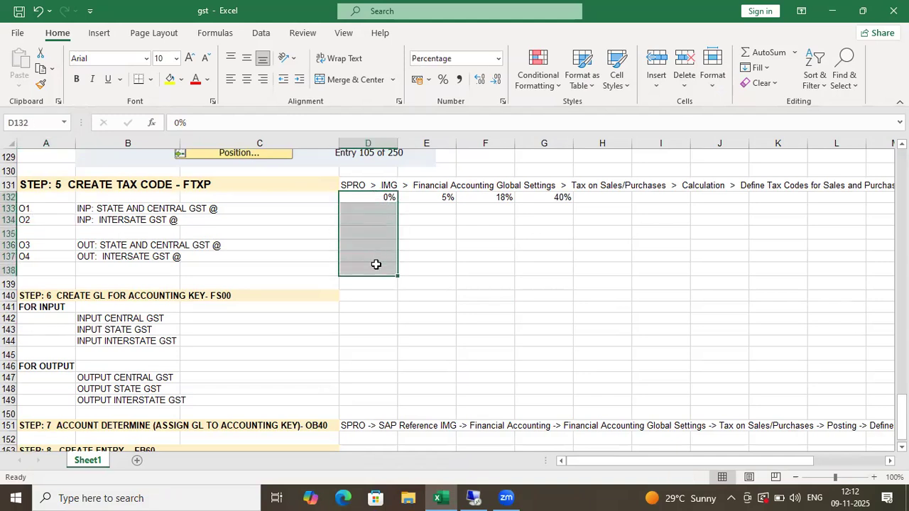
left_click_drag(367, 199, 390, 264)
left_click_drag(440, 197, 445, 290)
left_click_drag(502, 196, 499, 268)
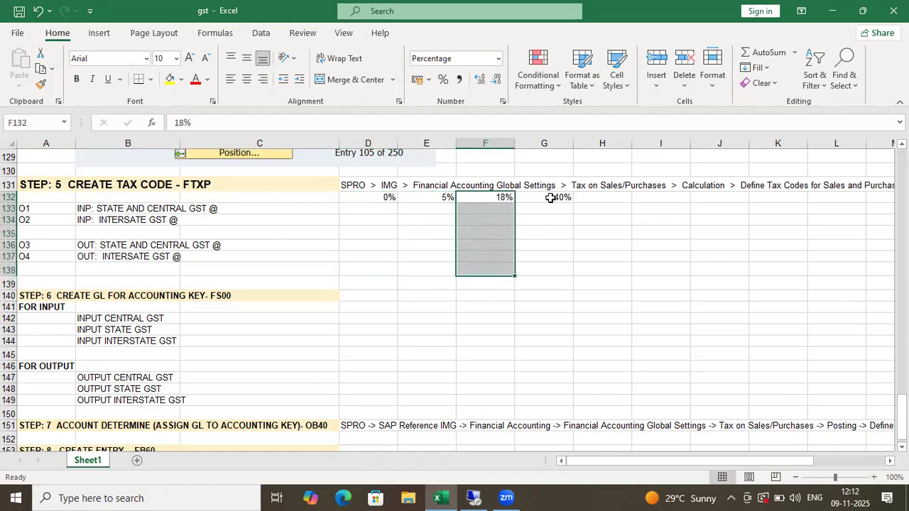
left_click_drag(550, 198, 549, 251)
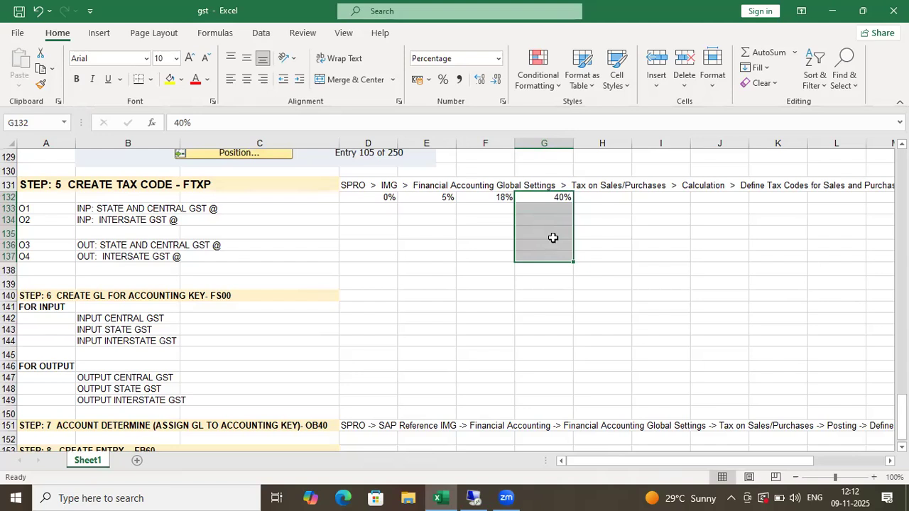
left_click(48, 212)
key("BackSpace")
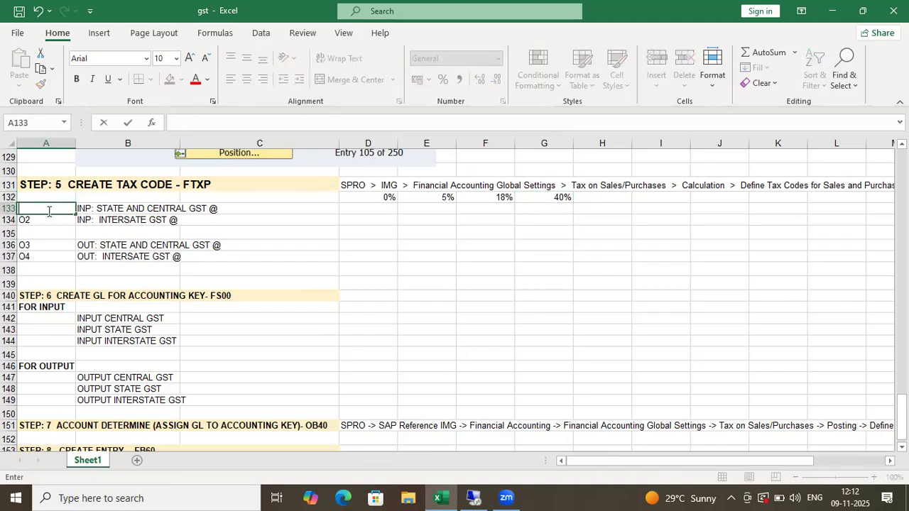
left_click_drag(387, 197, 438, 197)
left_click_drag(496, 199, 495, 280)
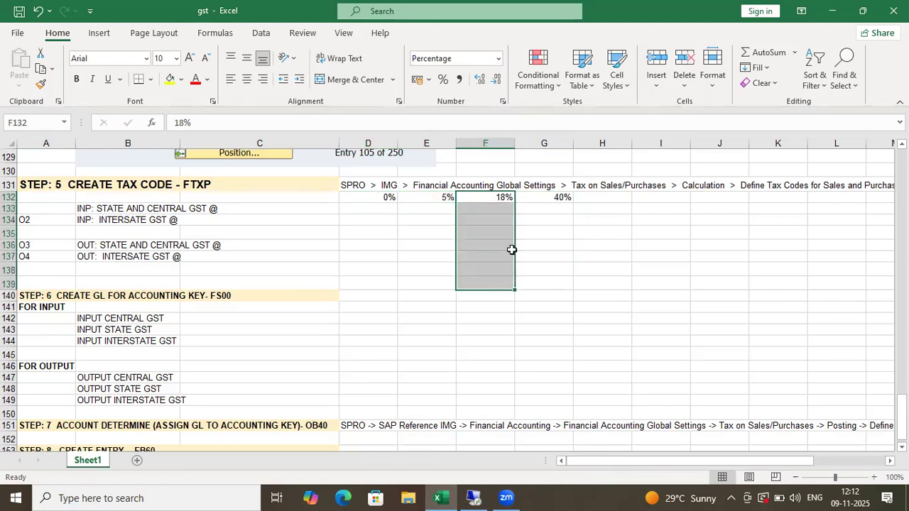
- Rename the first two tax codes to B1 and B2
left_click(41, 214)
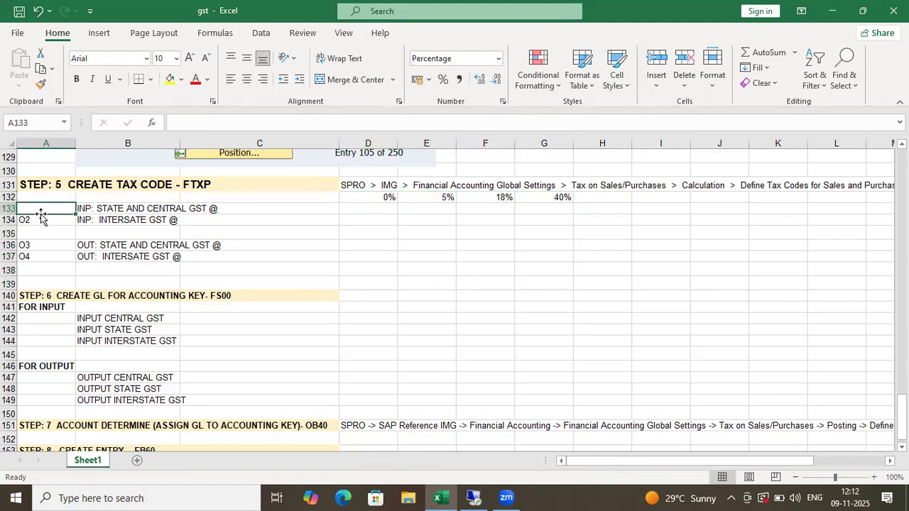
type("B1")
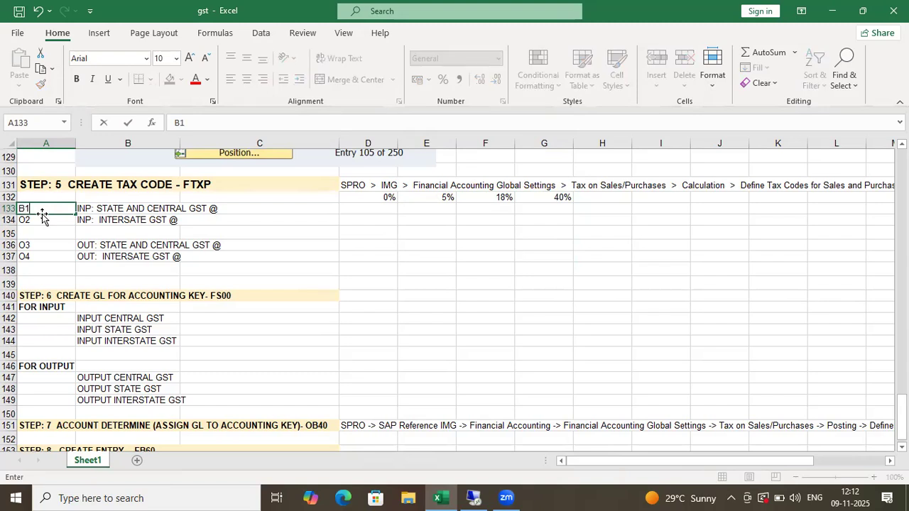
key("Return")
type("B2")
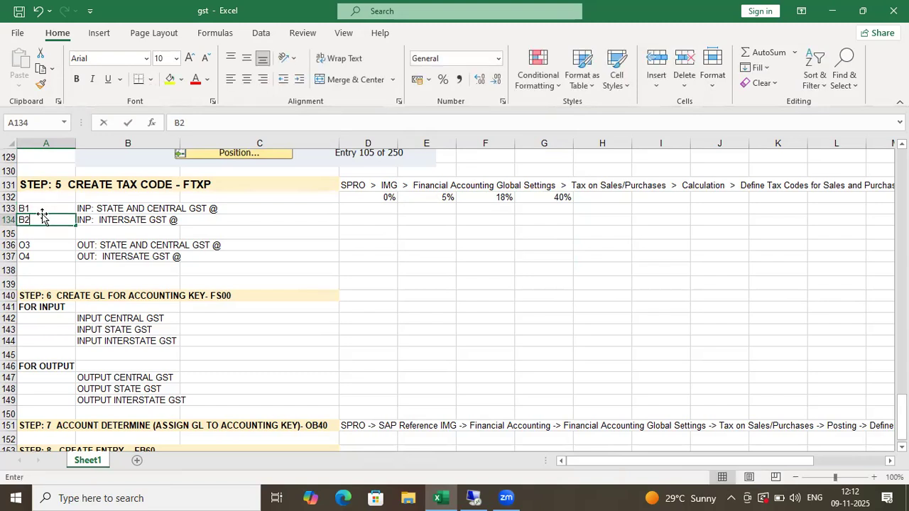
scroll(40, 213, "up", 1)
left_click(52, 282)
- Append 18% to the B1 and B2 GST descriptions in the formula bar
left_click(48, 250)
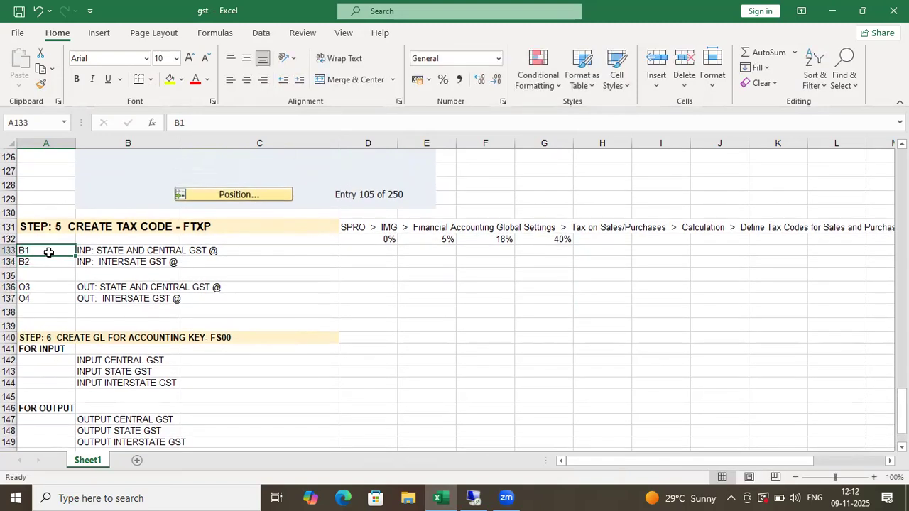
left_click(110, 250)
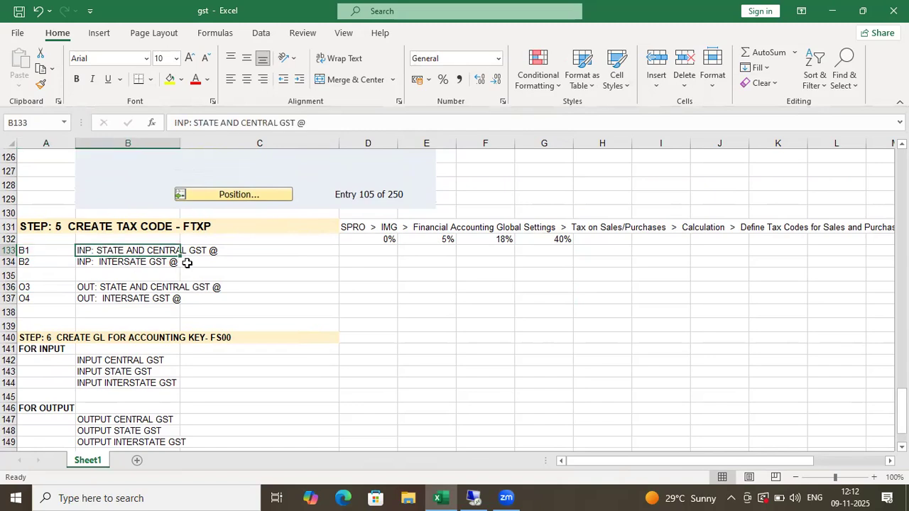
double_click(227, 251)
left_click(155, 262)
left_click(148, 250)
left_click(327, 125)
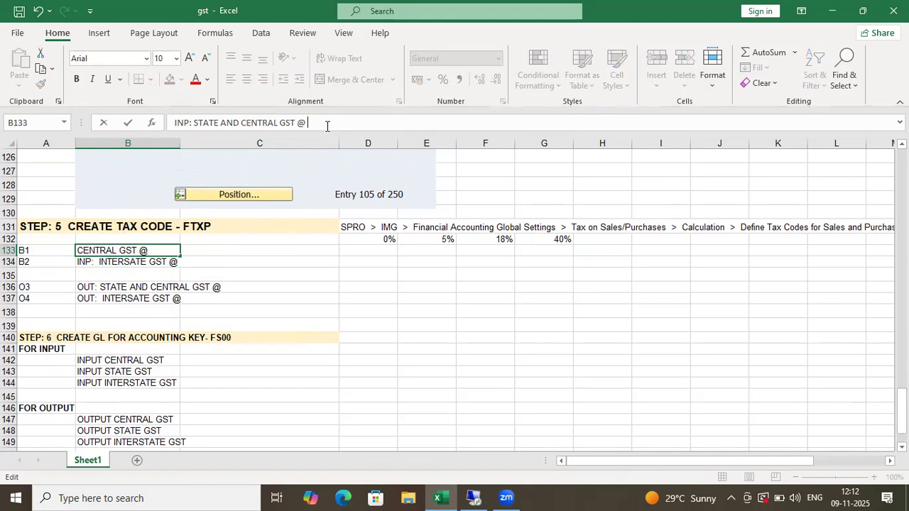
type("18%")
left_click(60, 262)
left_click(128, 260)
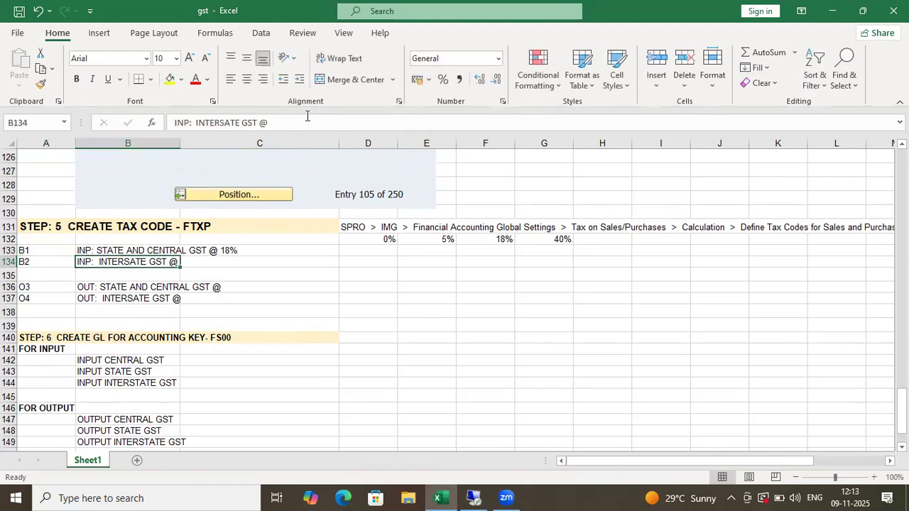
left_click(284, 120)
type("18")
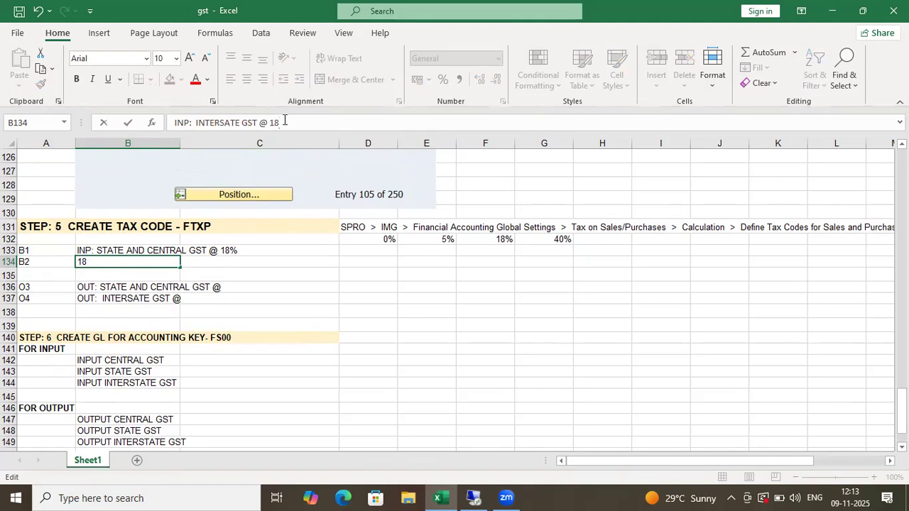
type("%")
- Rename code O3 to B3 and append 18% to its description
left_click(42, 287)
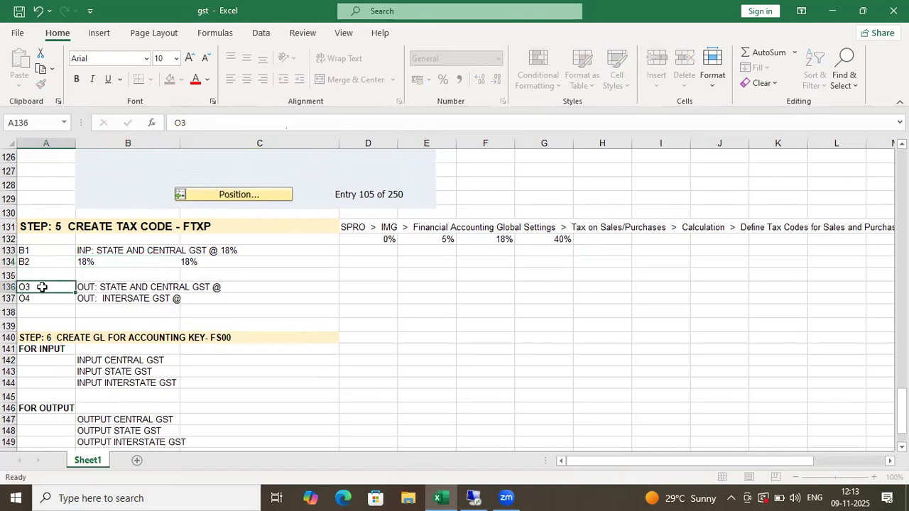
type("B3")
left_click(108, 286)
left_click(325, 124)
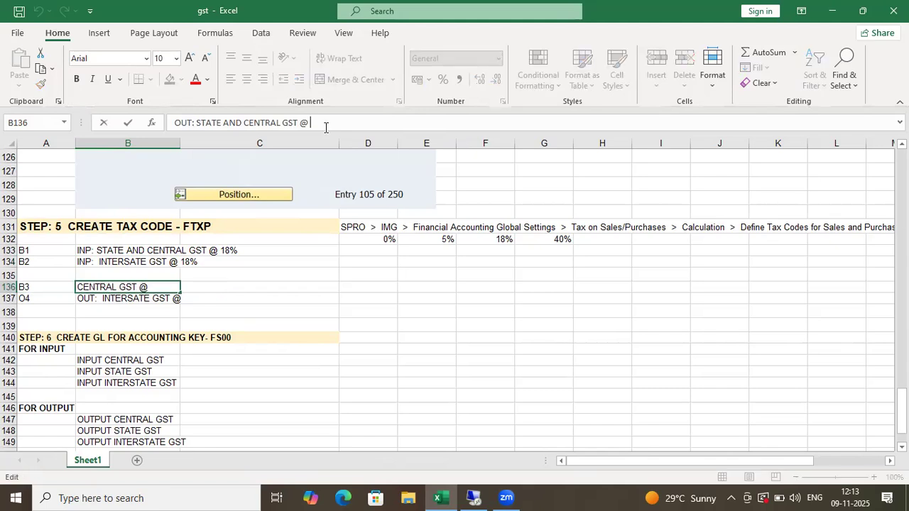
type("18%")
left_click(48, 297)
type("B3")
- Set the last code to B4 and complete its description with an 18 % rate
left_click(121, 298)
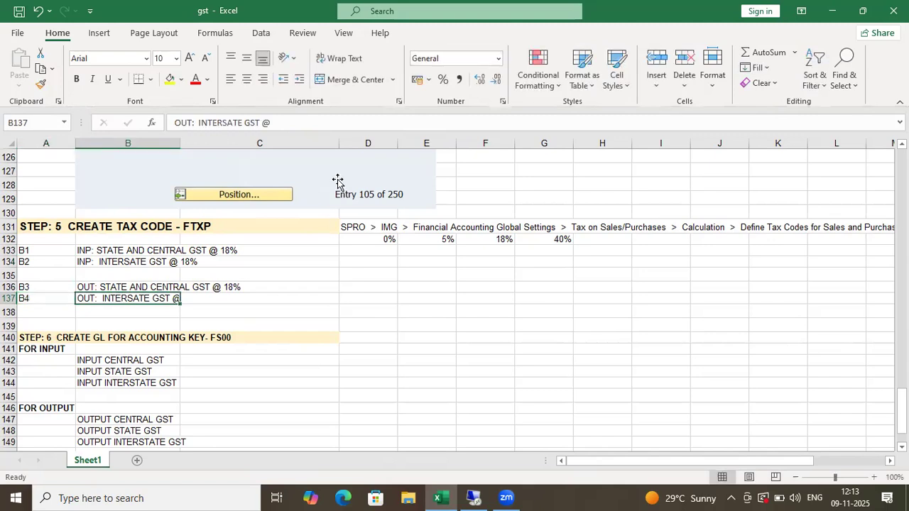
left_click(289, 123)
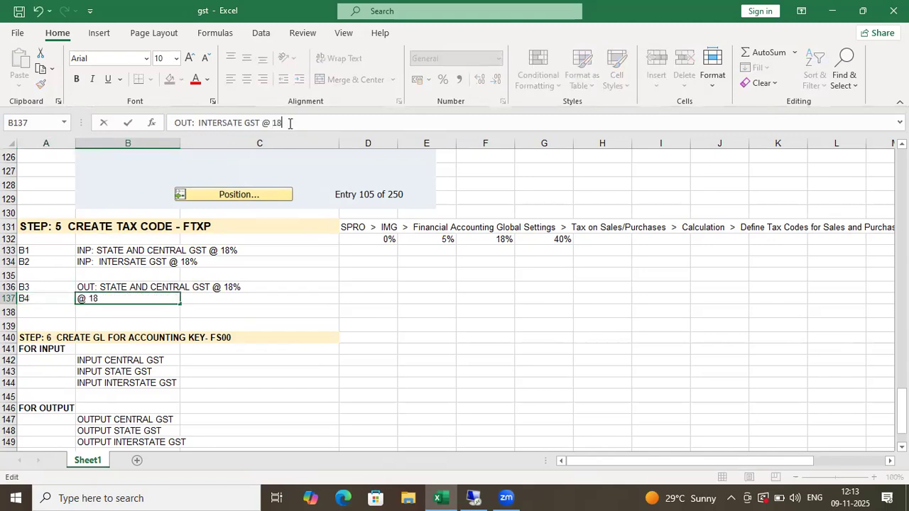
left_click(276, 323)
left_click(256, 301)
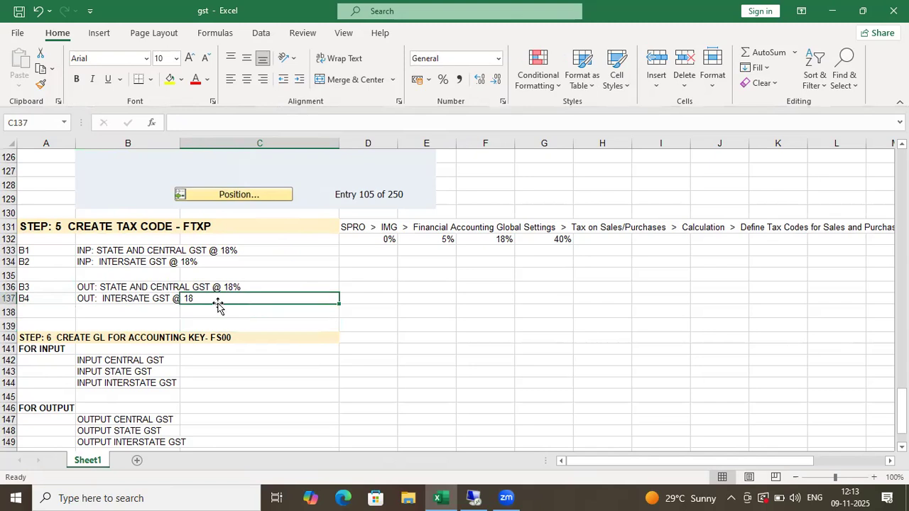
left_click(132, 297)
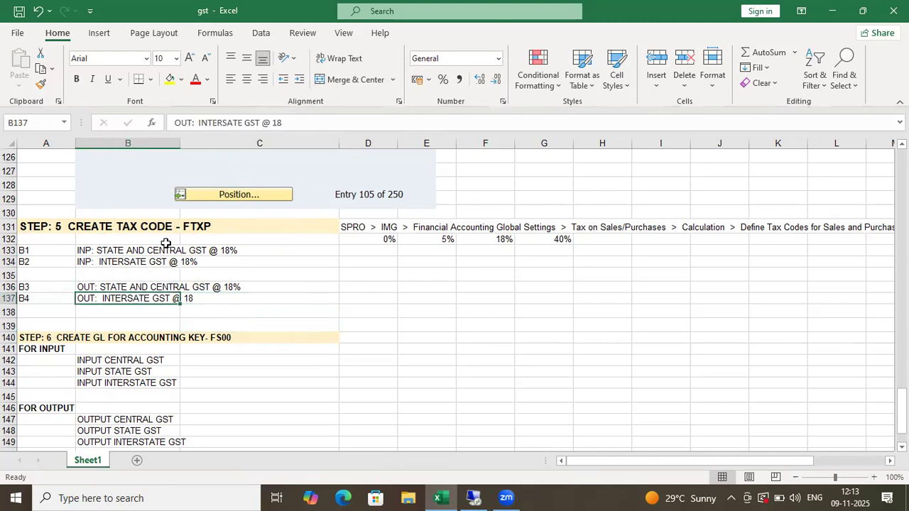
left_click(293, 122)
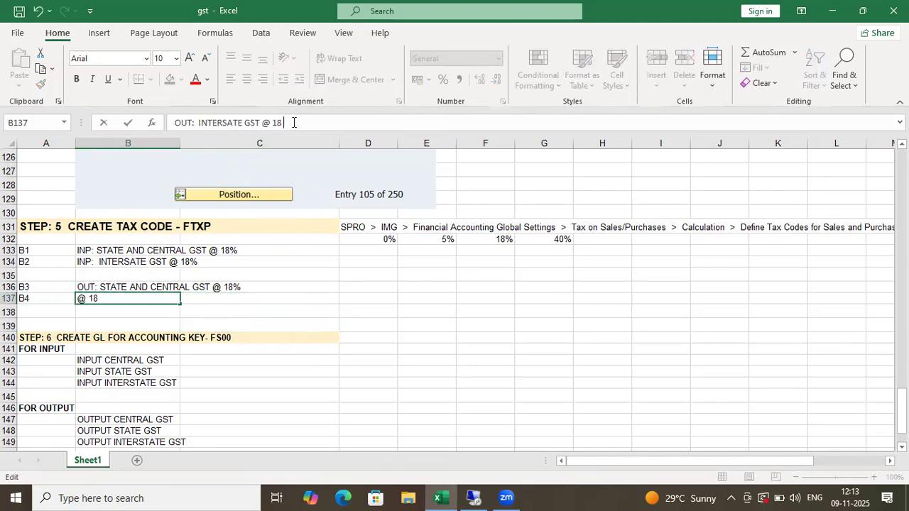
type("%")
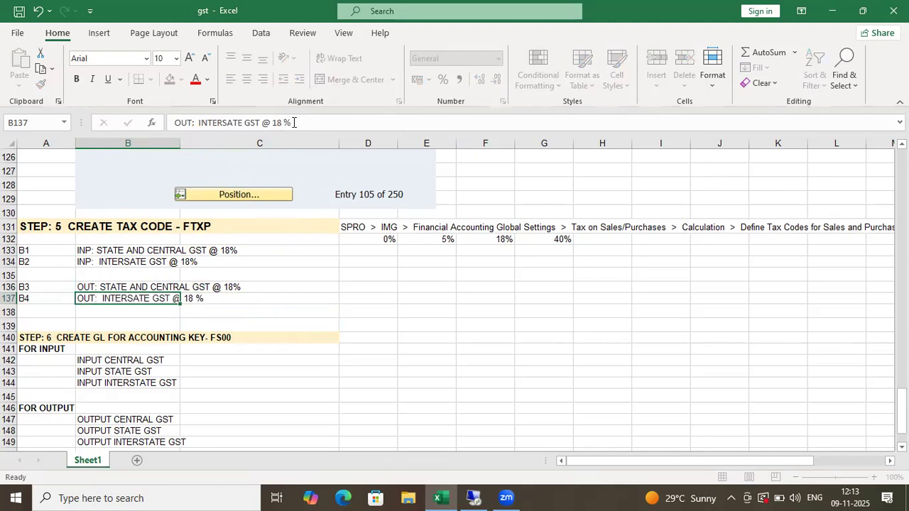
key("Return")
left_click(402, 301)
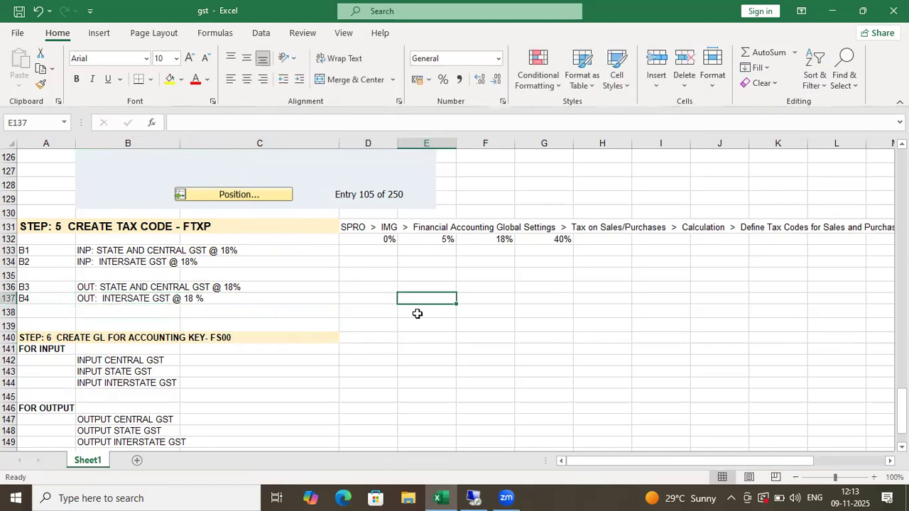
left_click(286, 364)
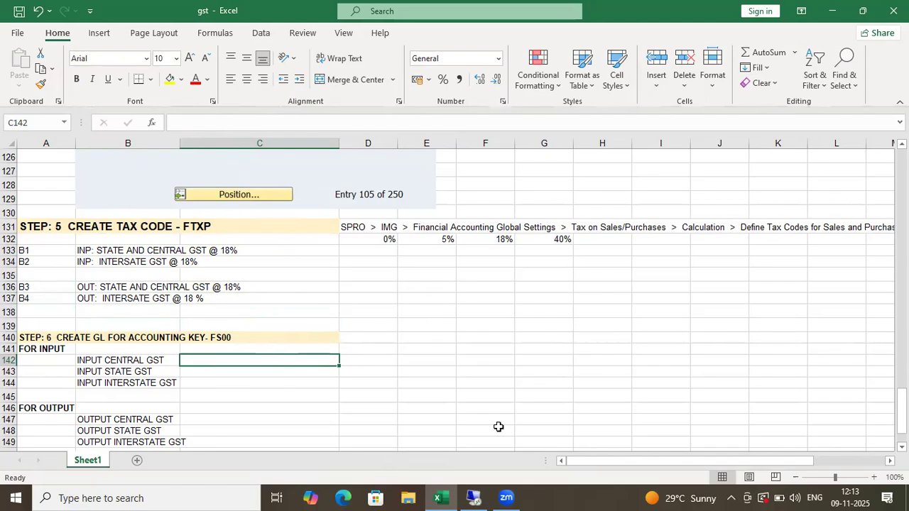
left_click(473, 497)
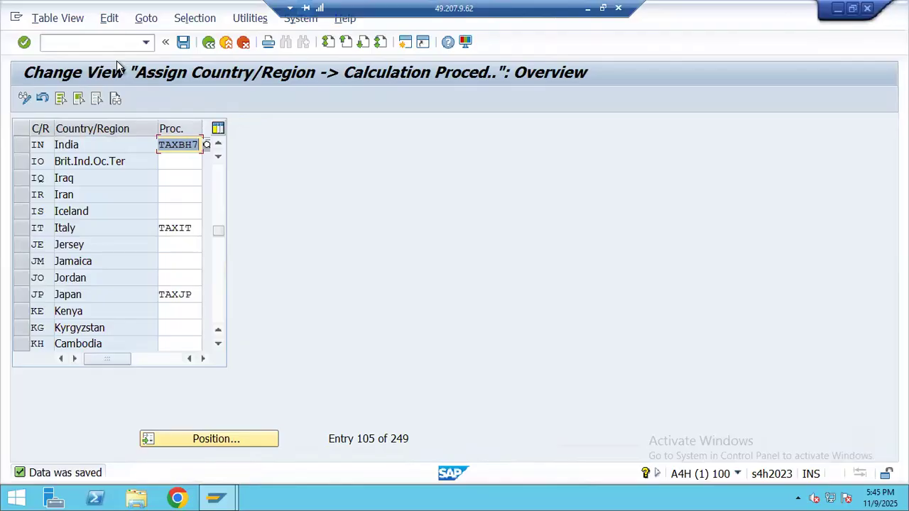
- Save the India TAXBH7 assignment, return to the IMG tree, and run Define Tax Codes for Sales and Purchases
left_click(183, 43)
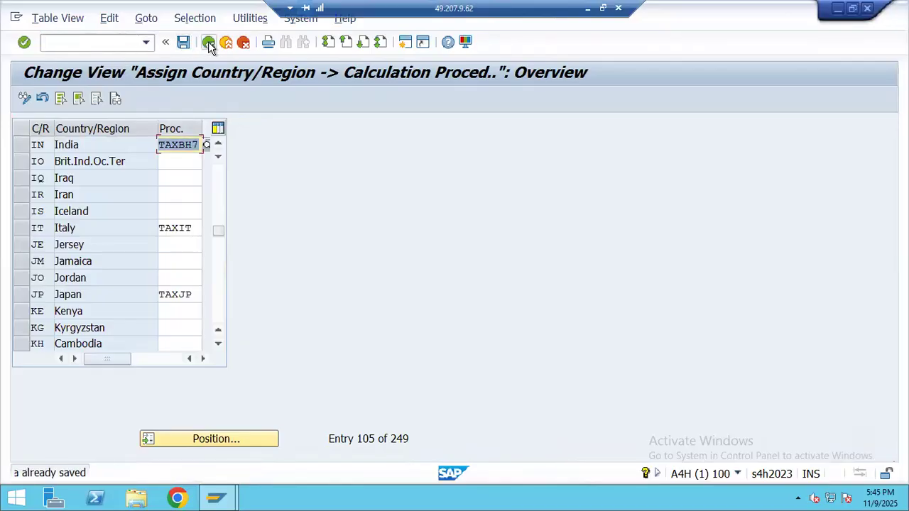
left_click(208, 43)
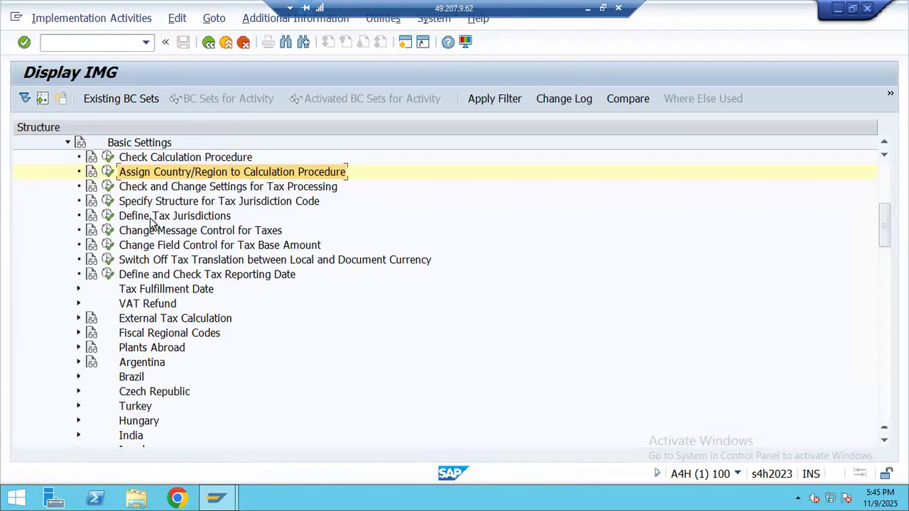
left_click(68, 142)
left_click(68, 158)
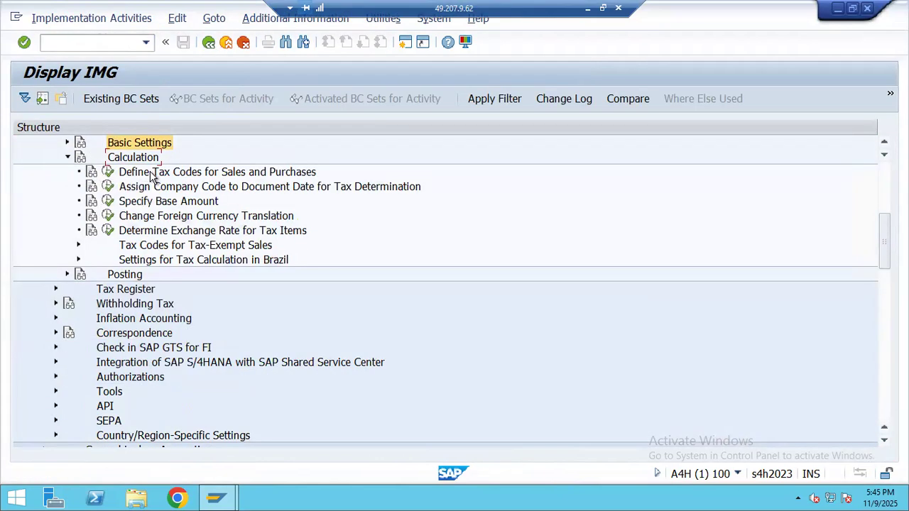
left_click(191, 179)
left_click(107, 172)
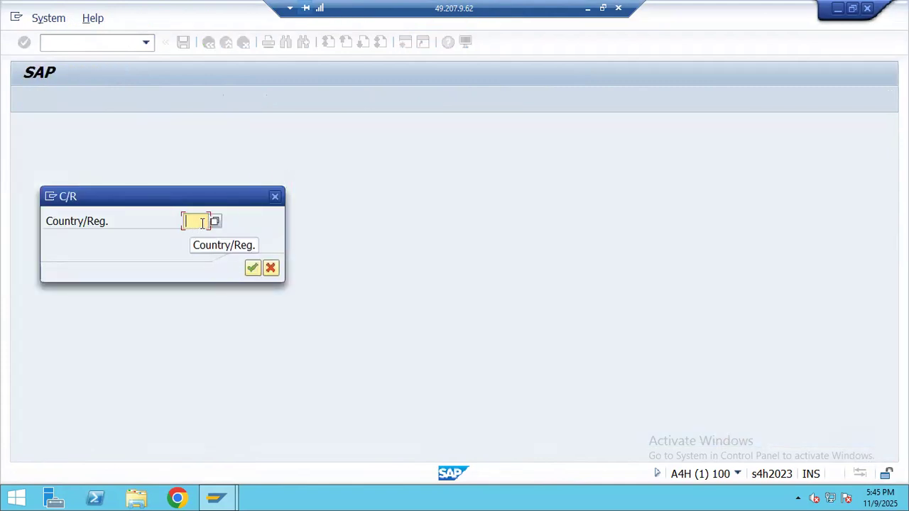
- Enter country IN and start creating tax code B1
type("IN")
key("Return")
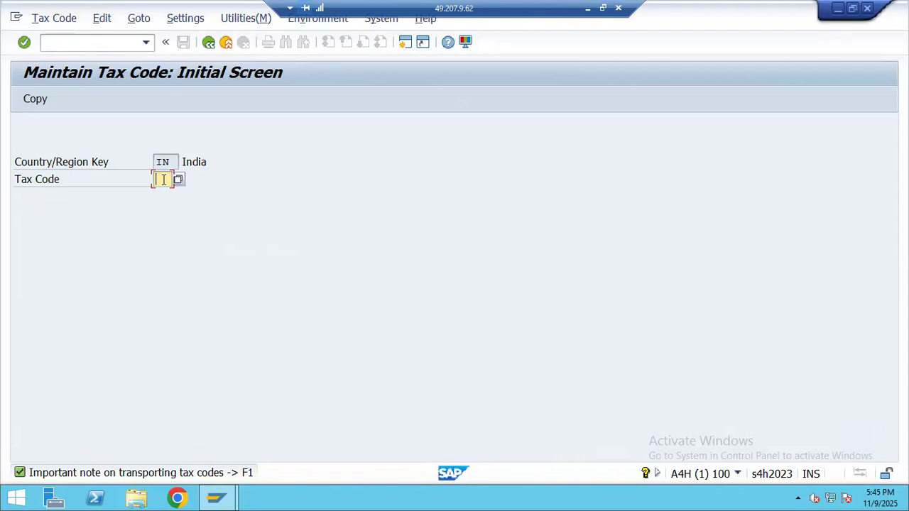
type("B1")
key("Return")
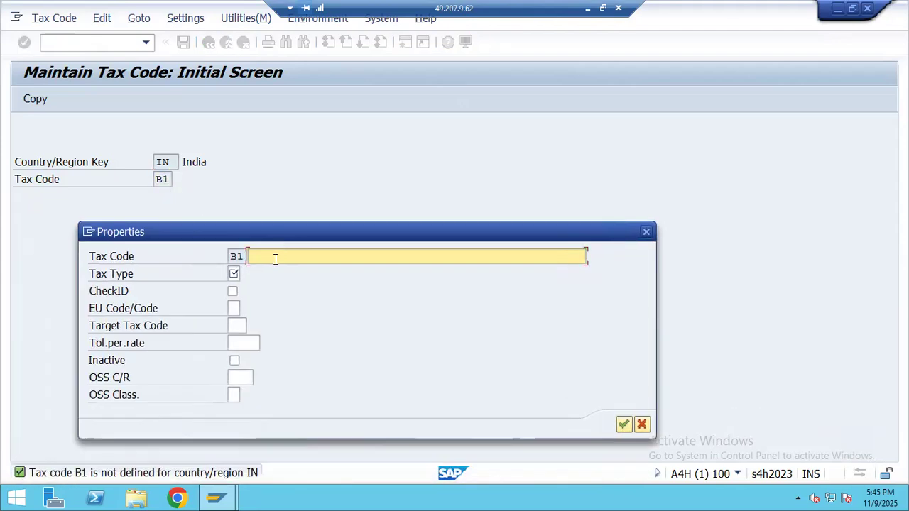
- Copy the B1 code and its description from the gst workbook in Excel
left_click(589, 9)
scroll(353, 263, "down", 1)
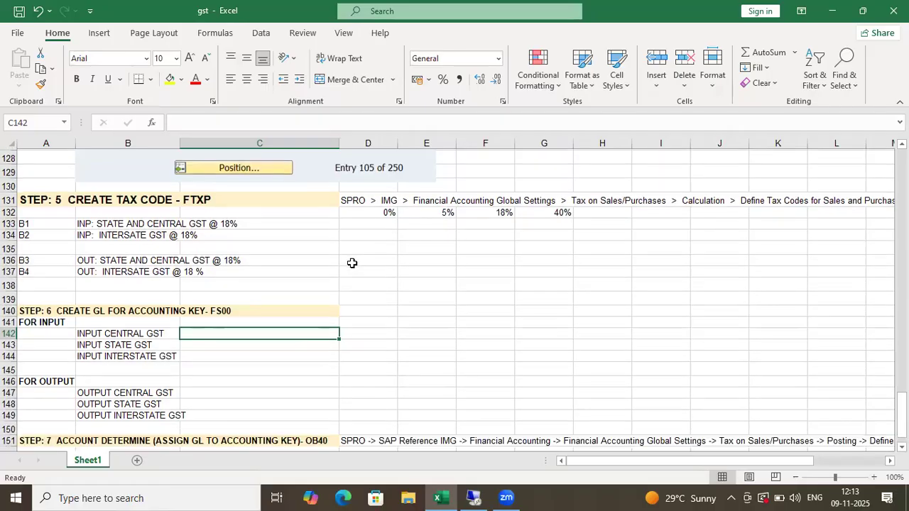
left_click(161, 208)
left_click(45, 209)
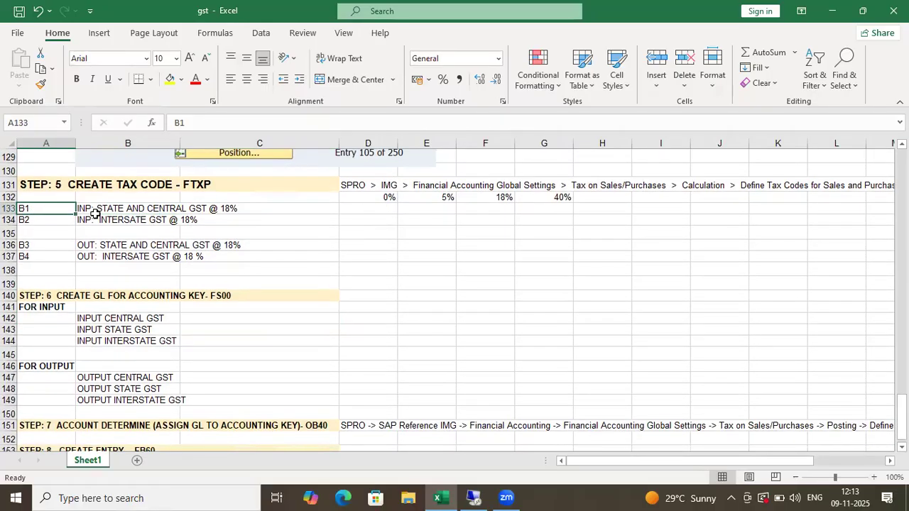
key("ctrl+c")
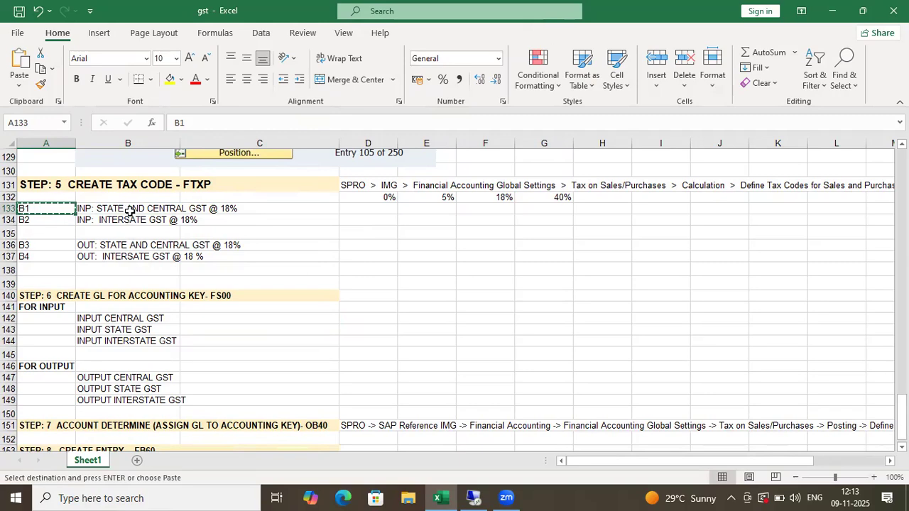
left_click(130, 210)
key("ctrl+c")
left_click(274, 205)
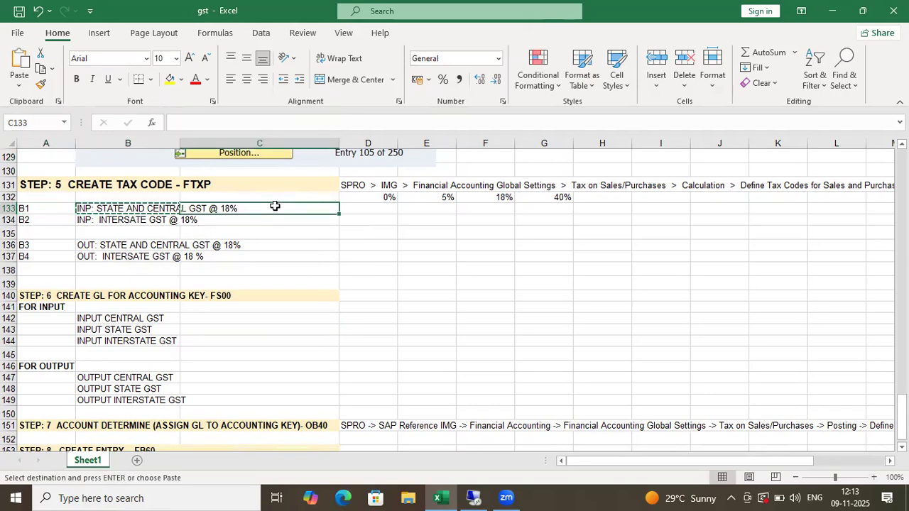
key("alt+Tab")
- Paste the description INP: STATE AND CENTRAL GST @ 18%, choose tax type V (input tax), and confirm
left_click(283, 254)
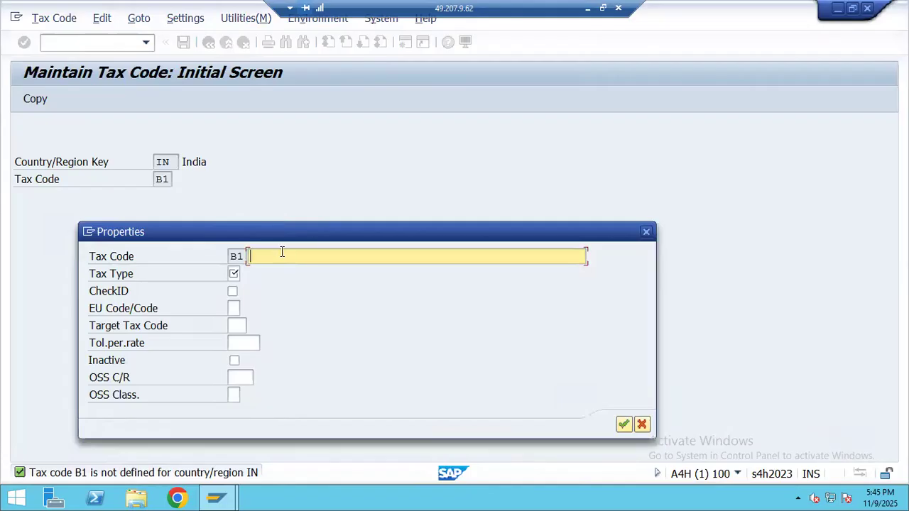
key("ctrl+v")
left_click(235, 273)
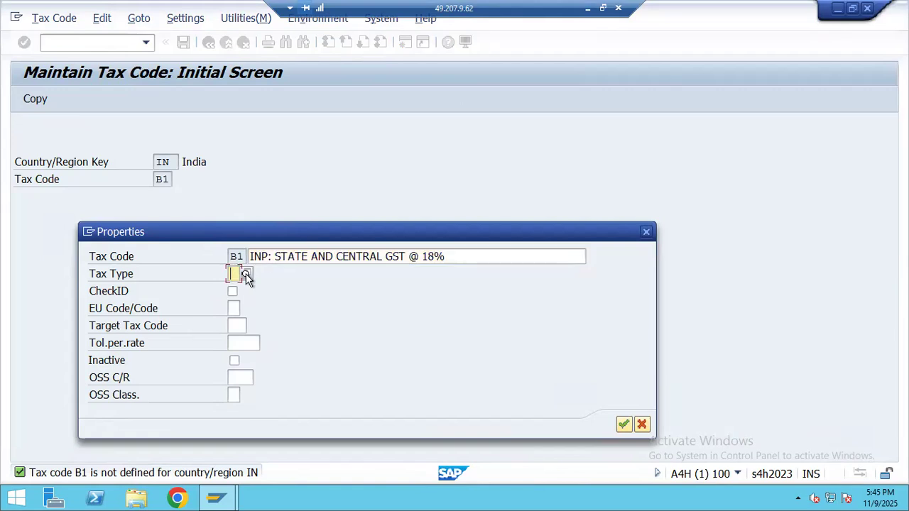
key("F4")
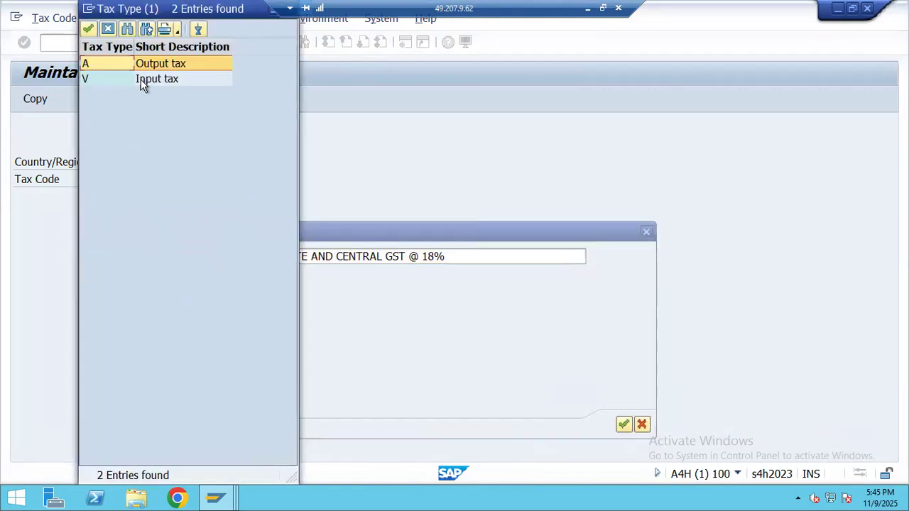
double_click(170, 79)
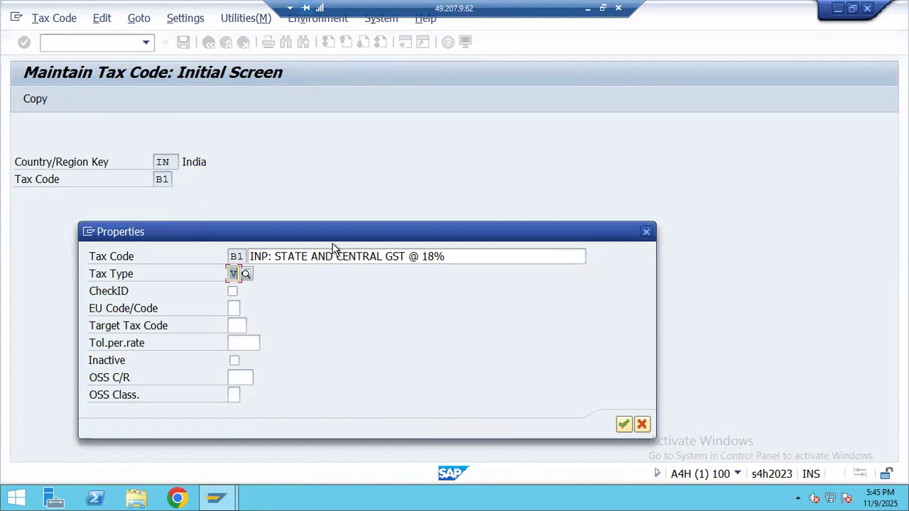
left_click(621, 427)
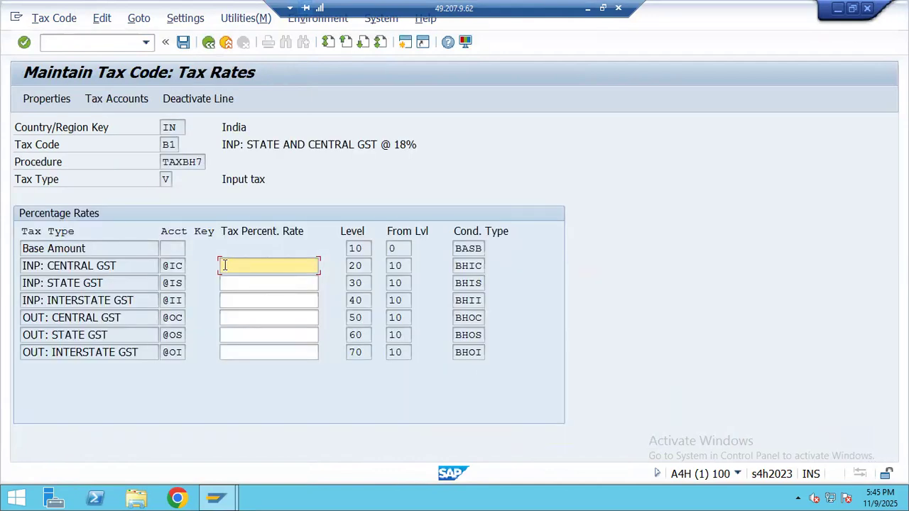
- Enter 9% for INP: CENTRAL GST and INP: STATE GST on code B1 and save it
left_click(242, 304)
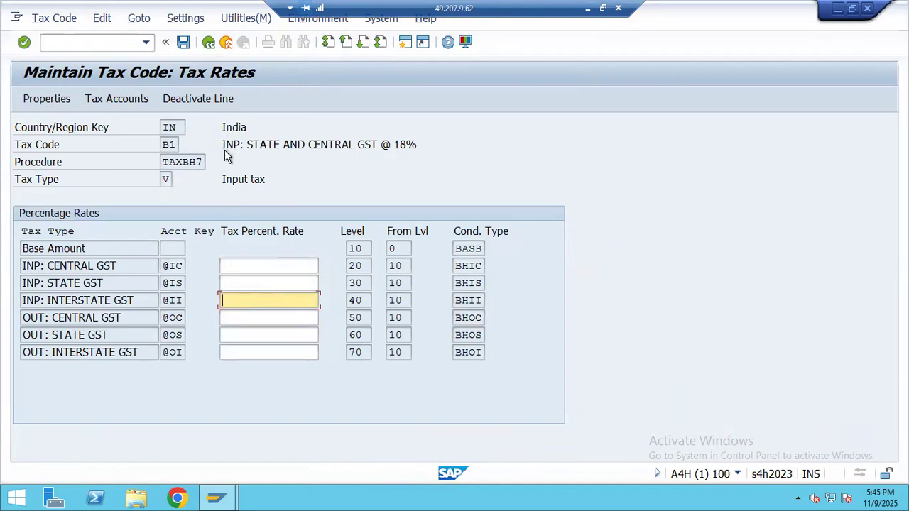
left_click_drag(203, 162, 158, 163)
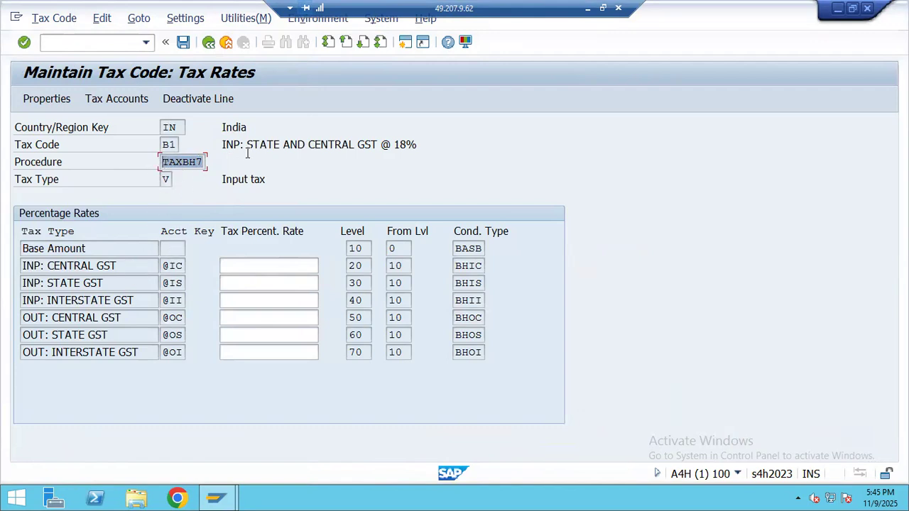
left_click_drag(247, 144, 418, 147)
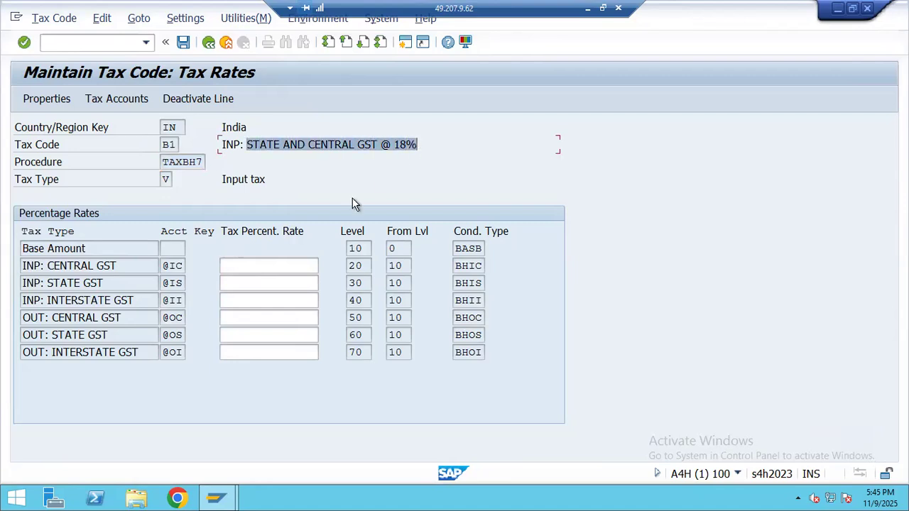
left_click(284, 144)
left_click(241, 266)
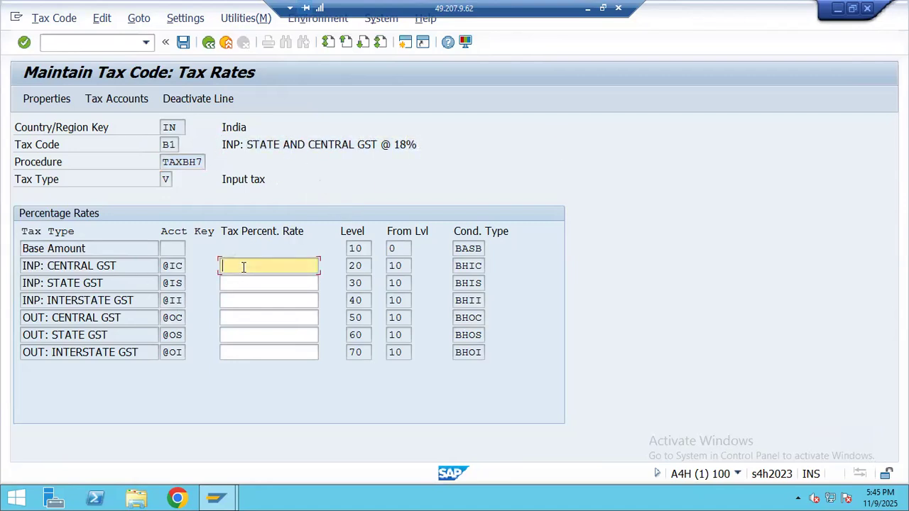
left_click(278, 281)
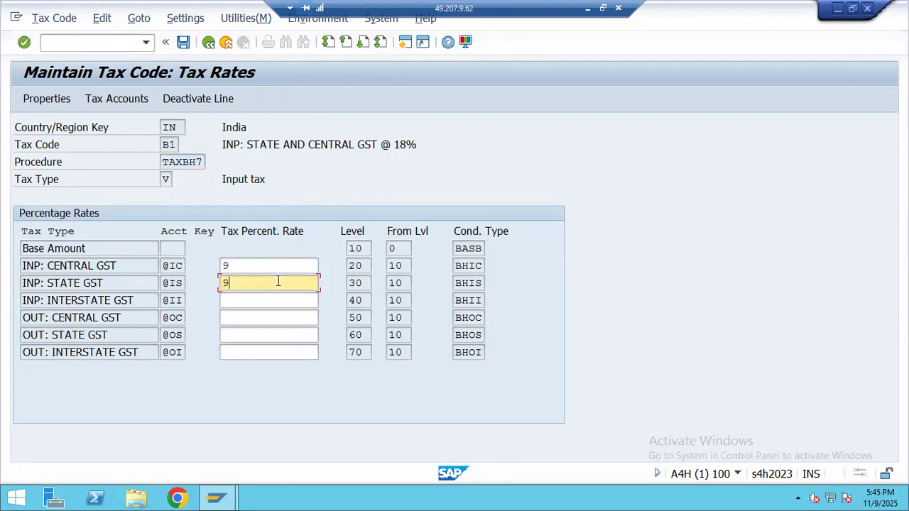
key("Return")
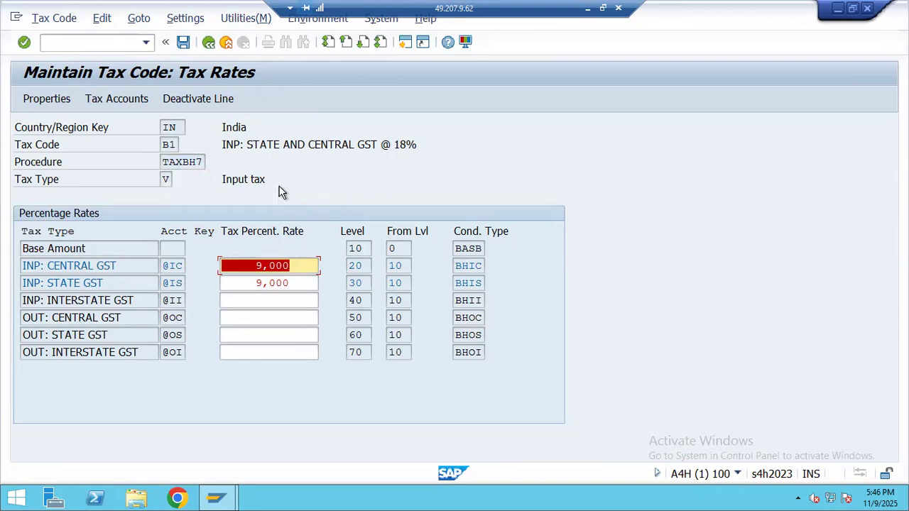
left_click(185, 43)
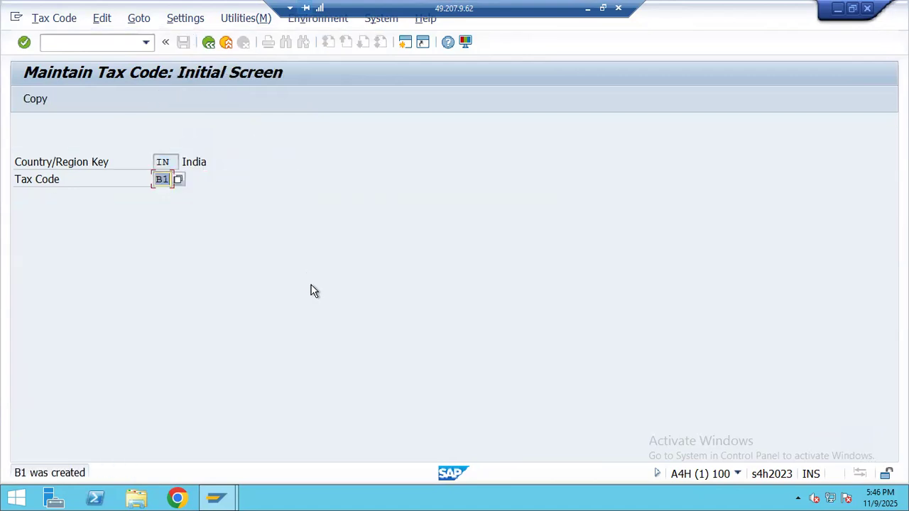
- Start new tax code B2 and paste its description from the Excel sheet (cell B134)
type("B2")
key("Return")
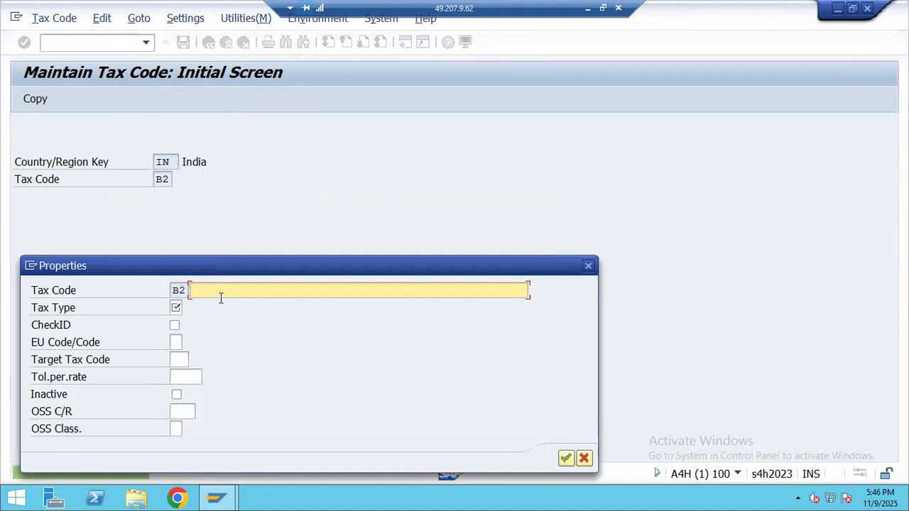
left_click(588, 9)
left_click(135, 225)
key("ctrl+c")
key("alt+Tab")
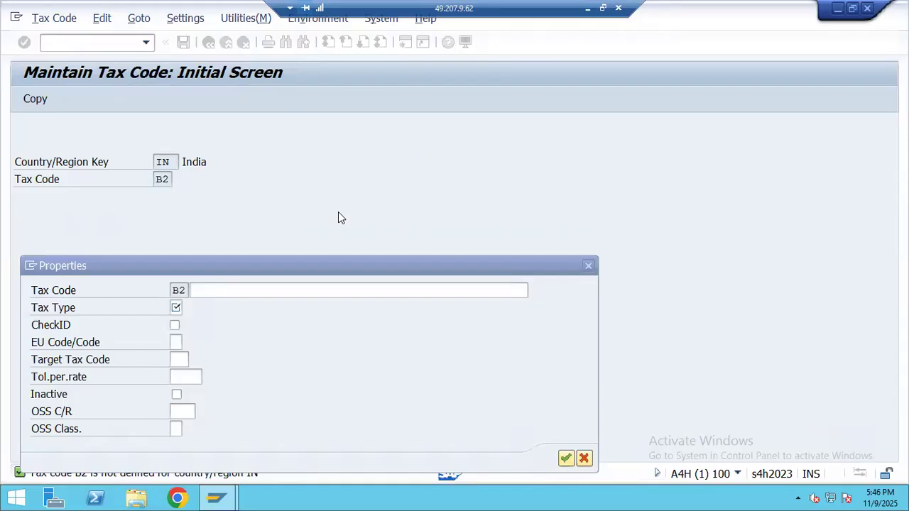
left_click(280, 289)
key("ctrl+v")
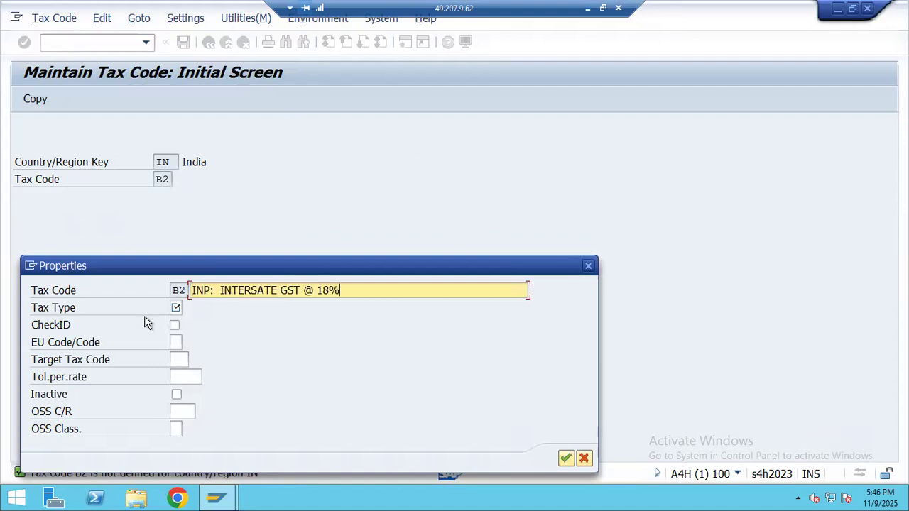
- Set B2's tax type to V Input tax and confirm the properties
left_click(174, 307)
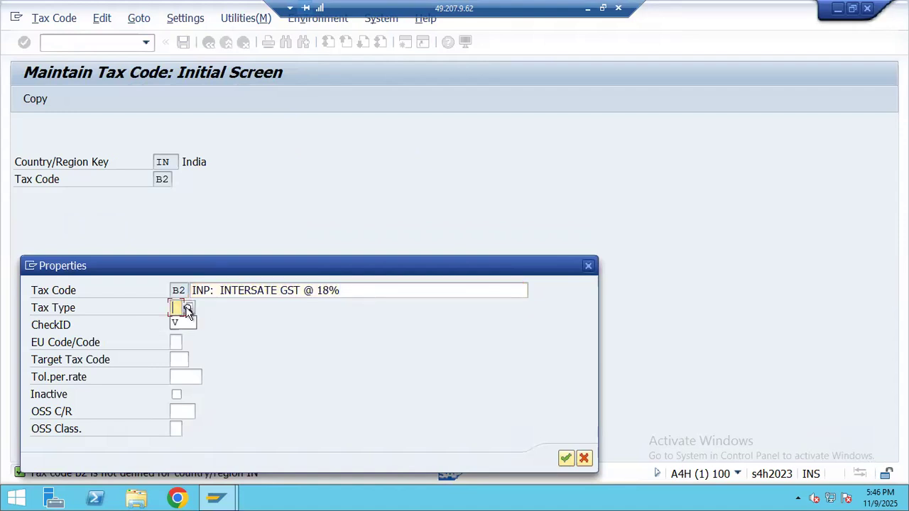
left_click(183, 323)
key("F4")
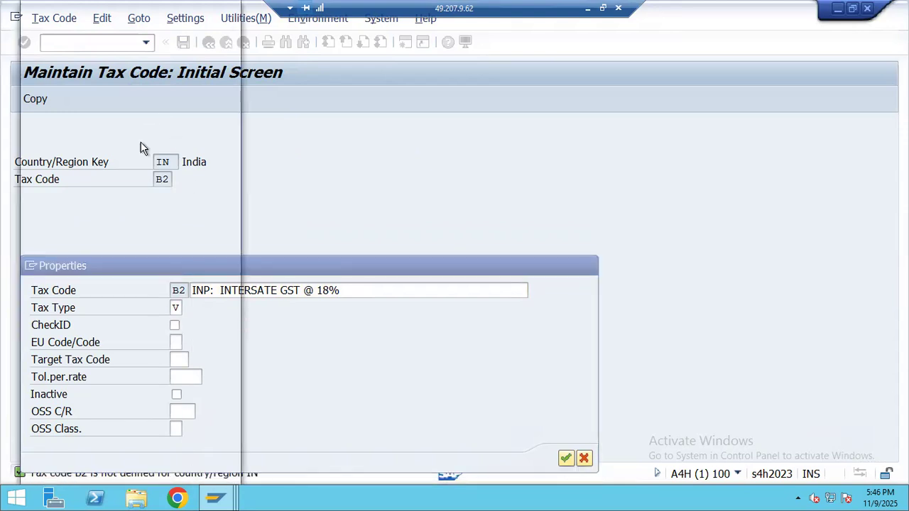
double_click(93, 79)
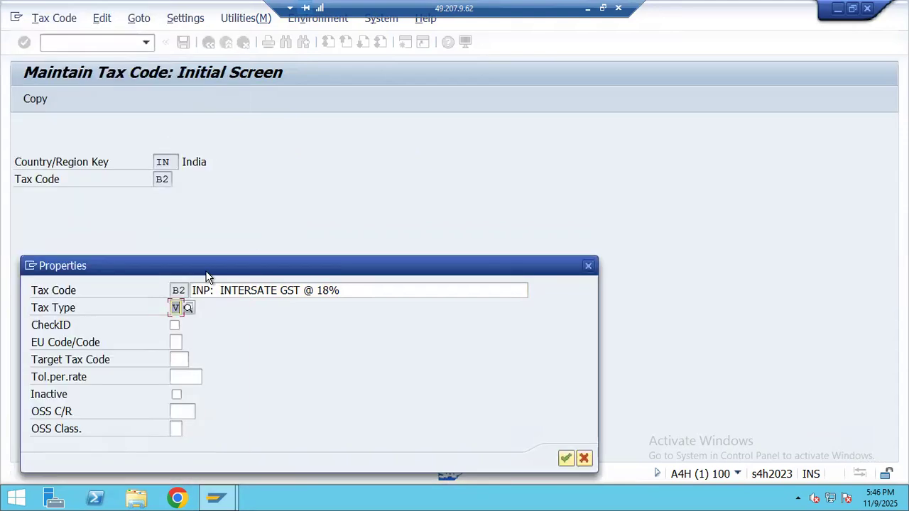
key("Return")
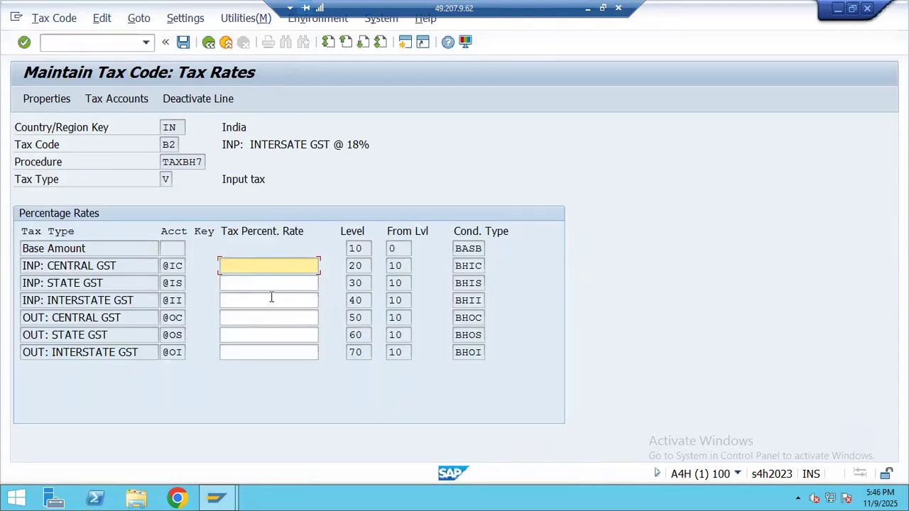
- Enter 18% for INP: INTERSTATE GST and save tax code B2
left_click(230, 294)
type("18")
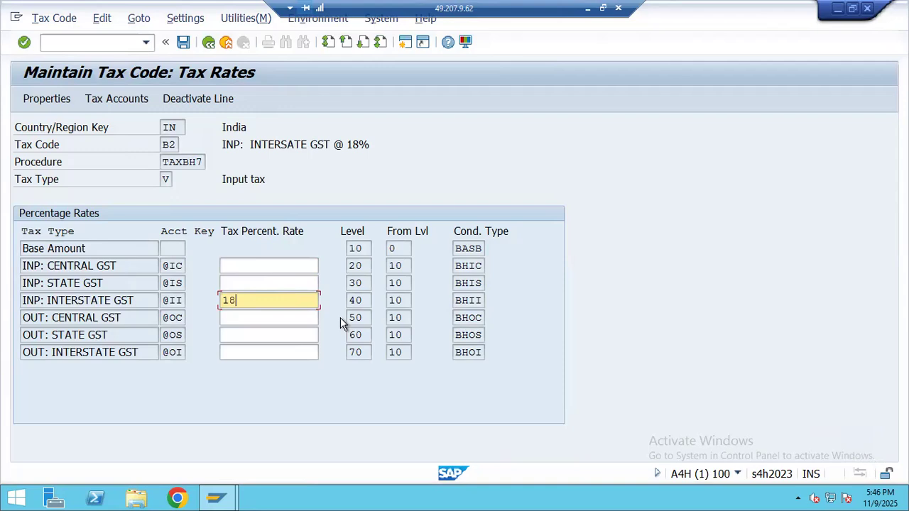
key("Return")
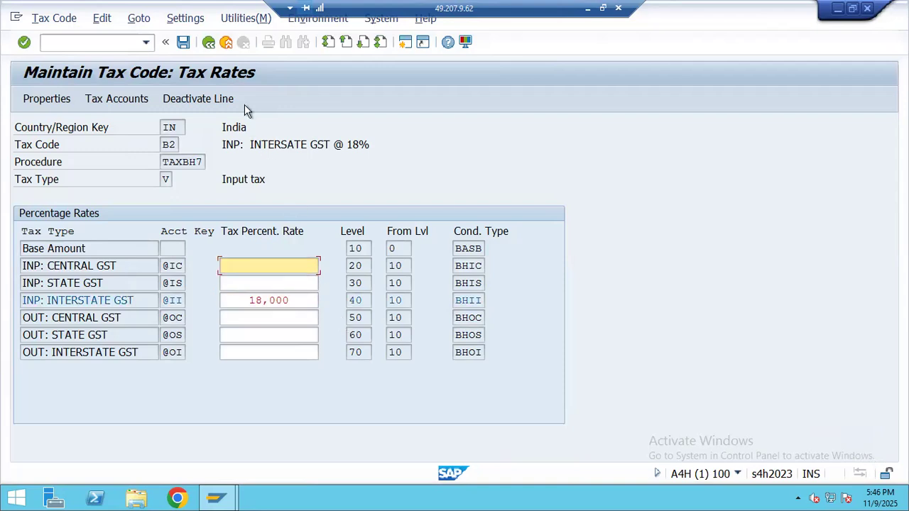
left_click(183, 42)
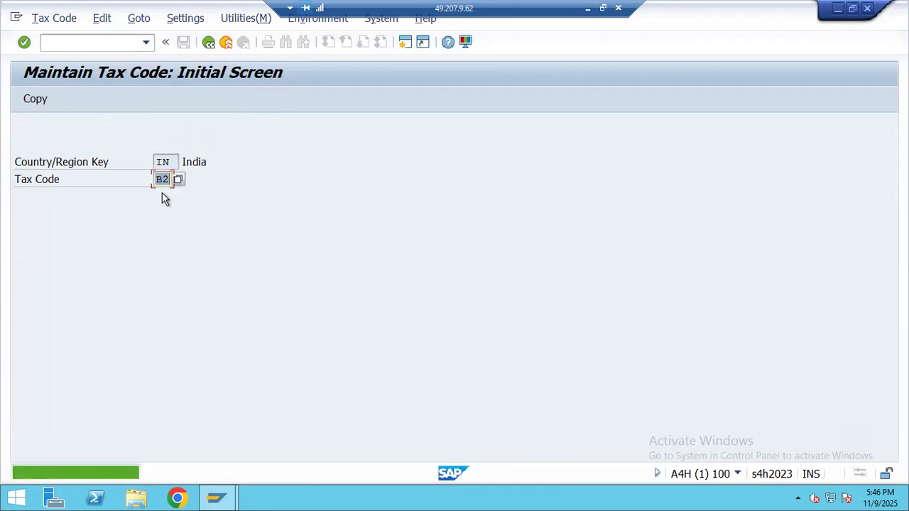
- Start new tax code B3 and paste its description from Excel cell B136
type("B3")
key("Return")
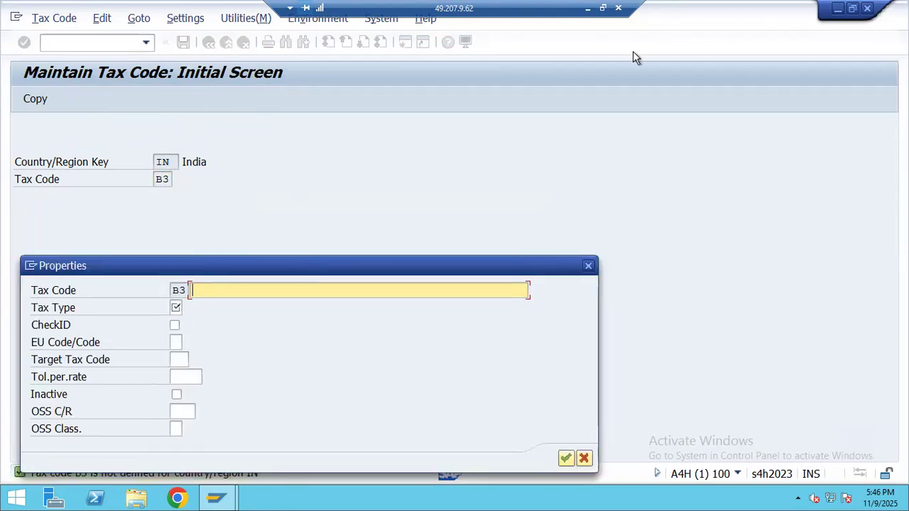
key("alt+Tab")
left_click(118, 245)
key("ctrl+c")
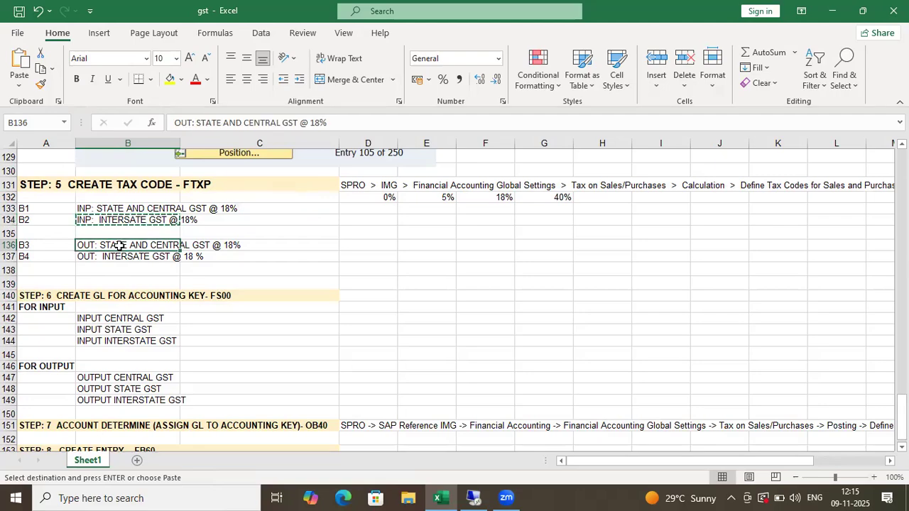
key("alt+Tab")
key("ctrl+v")
- Set B3's tax type to A Output tax and confirm the properties
left_click(175, 307)
left_click(188, 309)
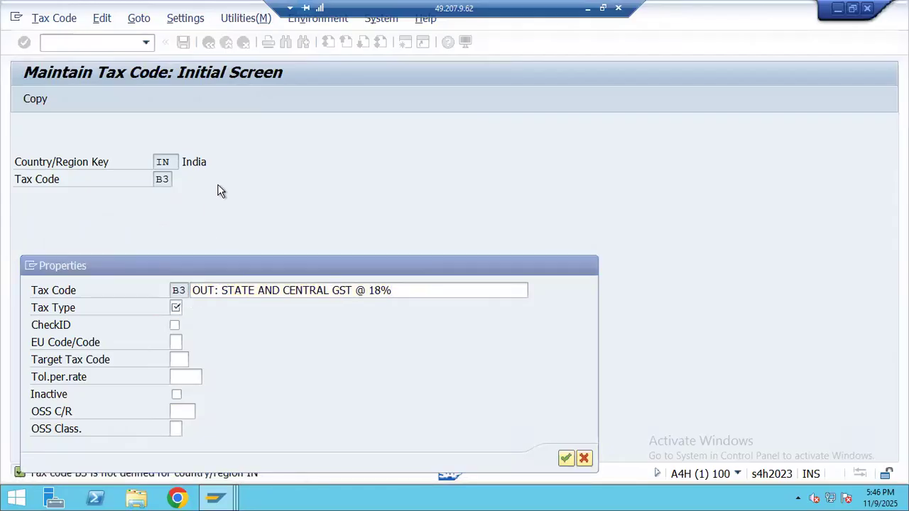
double_click(82, 62)
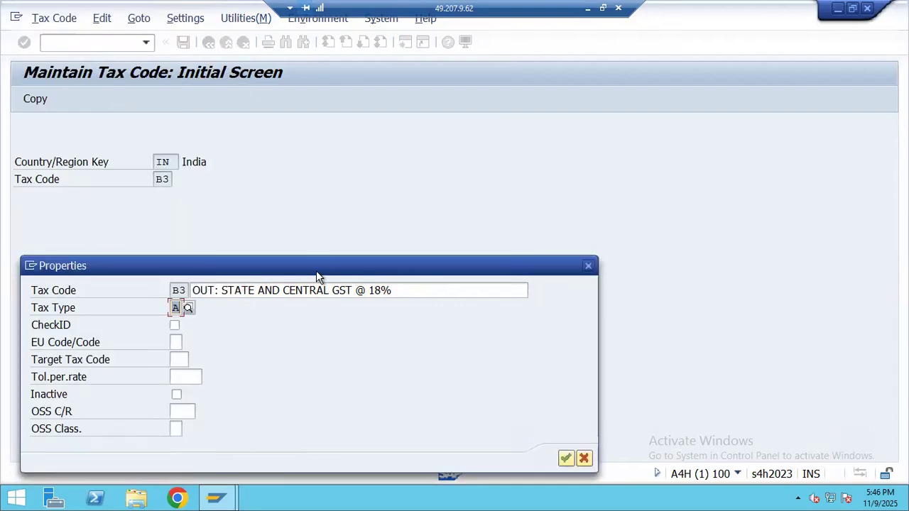
key("Return")
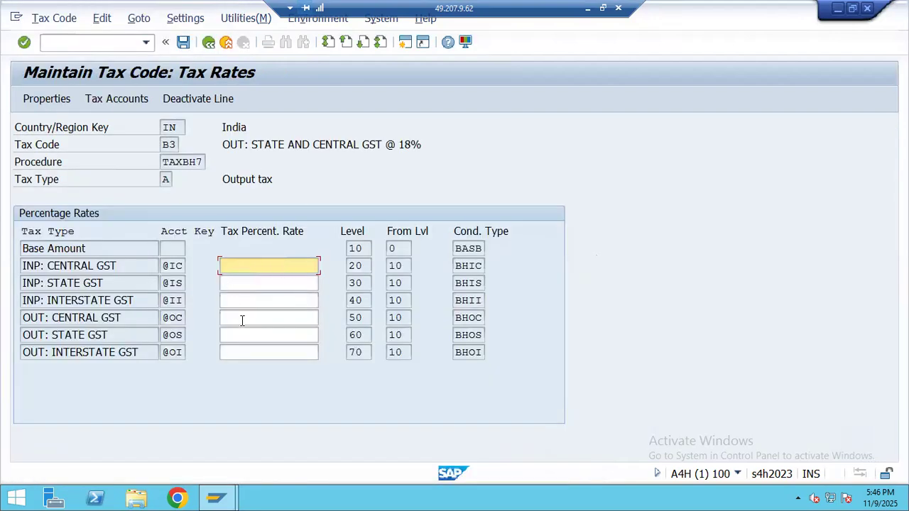
- Enter 9% for OUT: CENTRAL GST and OUT: STATE GST, then save B3
left_click(246, 319)
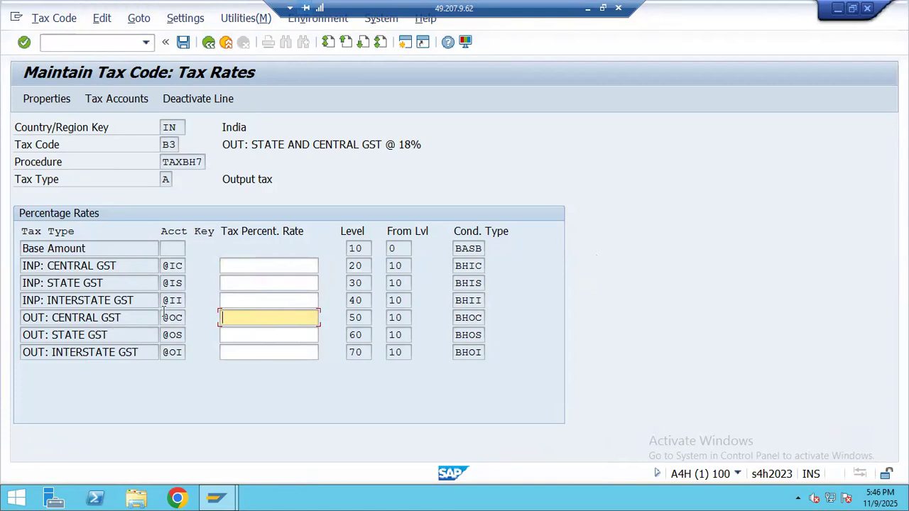
left_click_drag(165, 162, 208, 162)
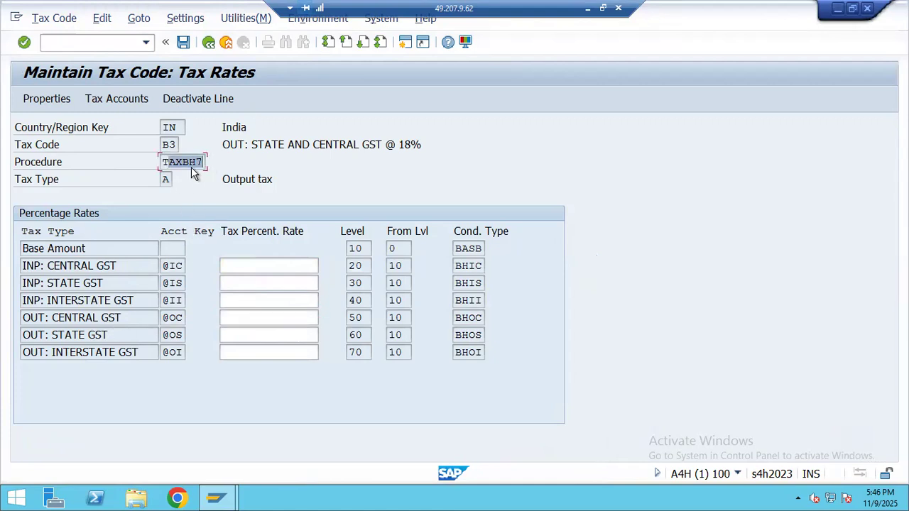
left_click(181, 163)
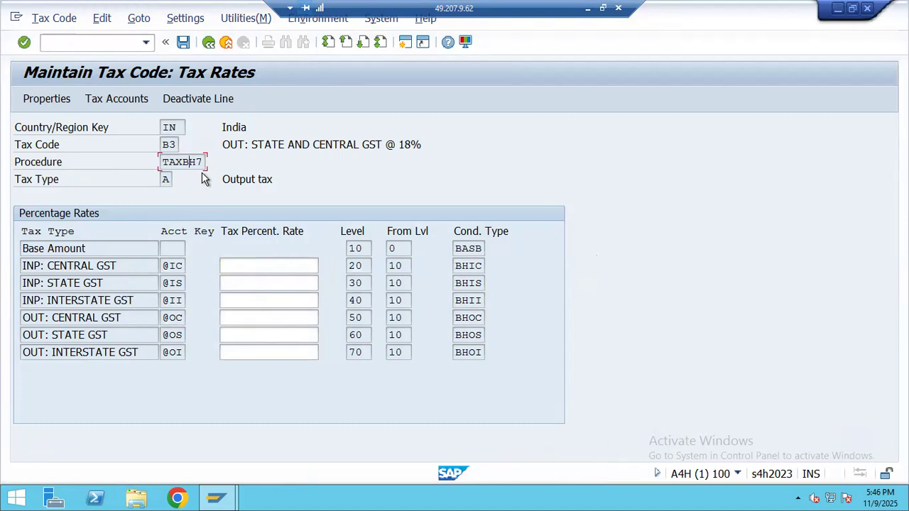
left_click(257, 319)
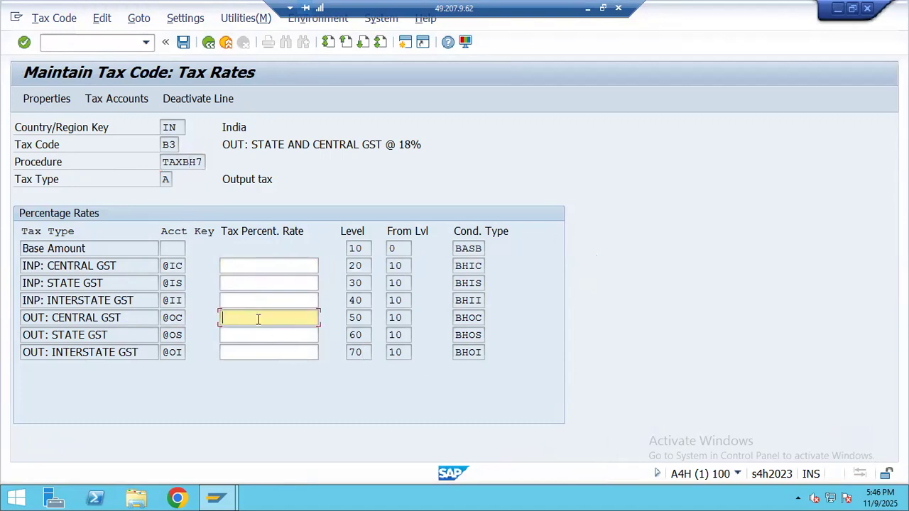
left_click(260, 338)
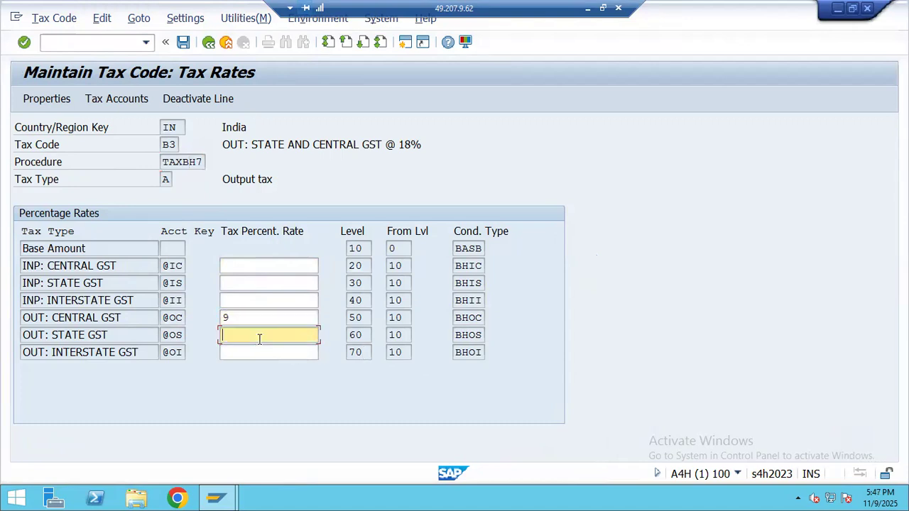
type("9")
key("Return")
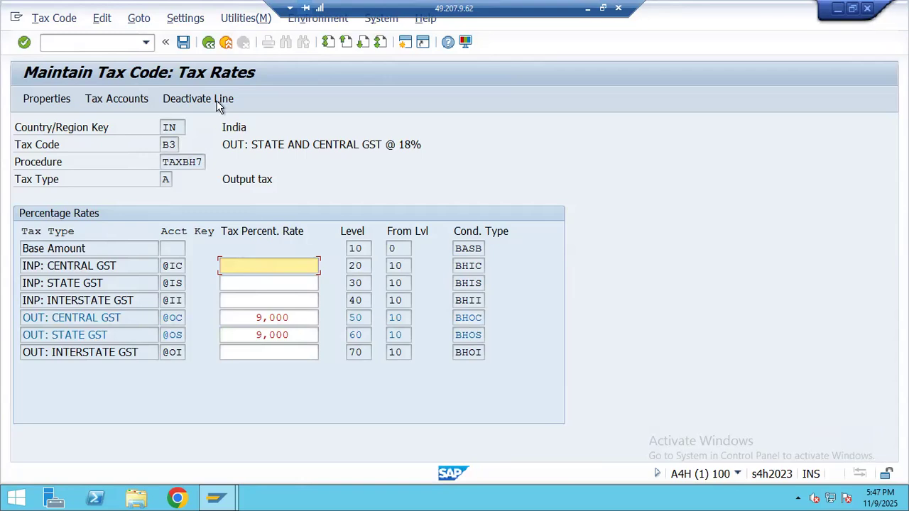
left_click(182, 41)
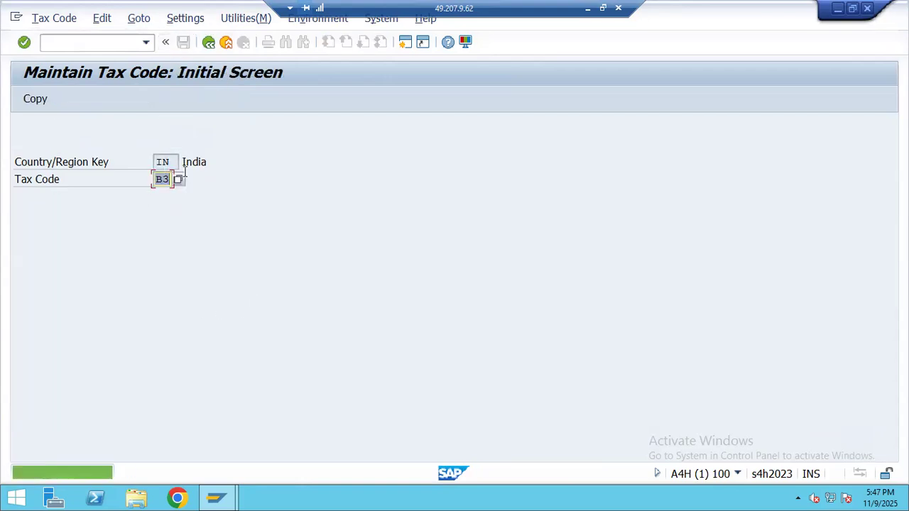
- Start new tax code B4 and paste its description from Excel cell B137
type("B4")
key("Return")
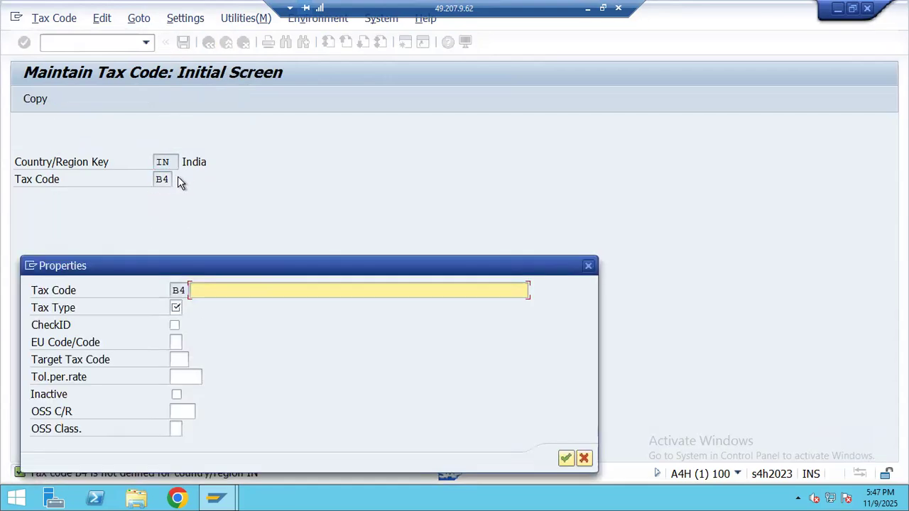
left_click(587, 10)
left_click(151, 258)
key("Escape")
key("ctrl+c")
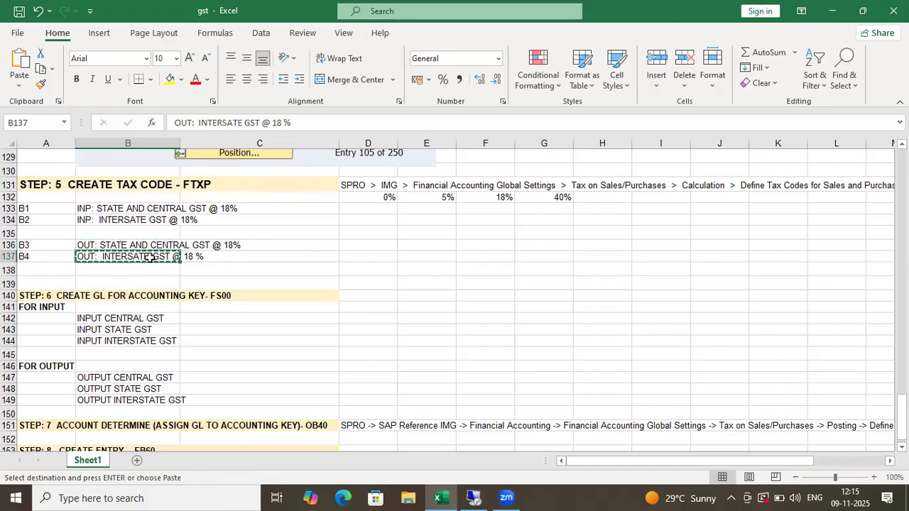
key("alt+Tab")
key("ctrl+v")
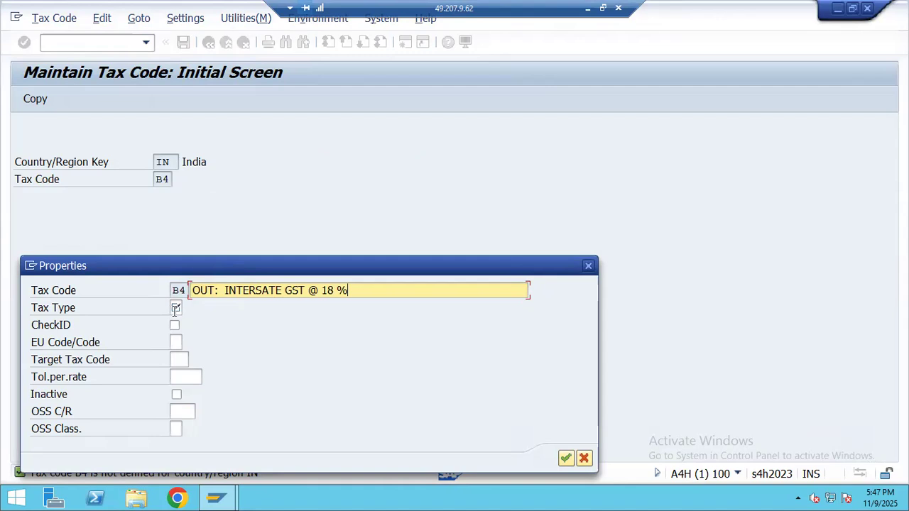
- Set B4's tax type to A Output tax and confirm the properties
left_click(176, 309)
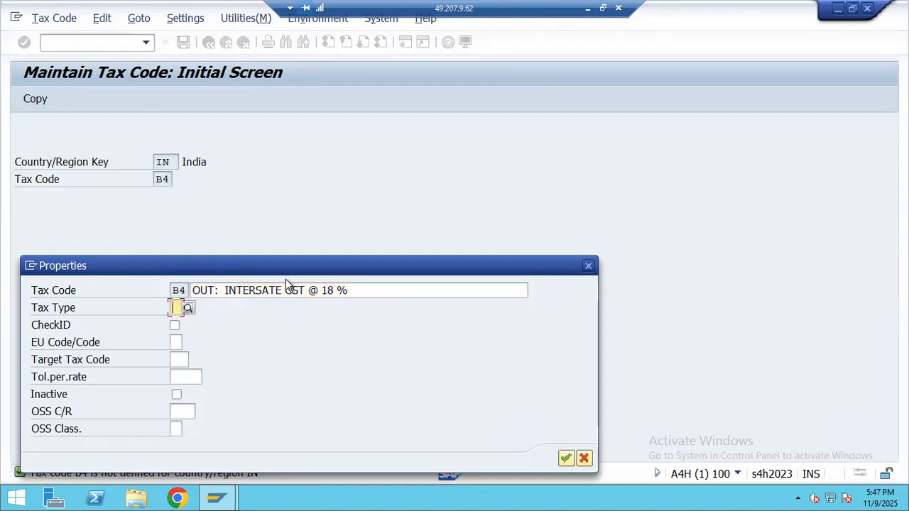
left_click(188, 308)
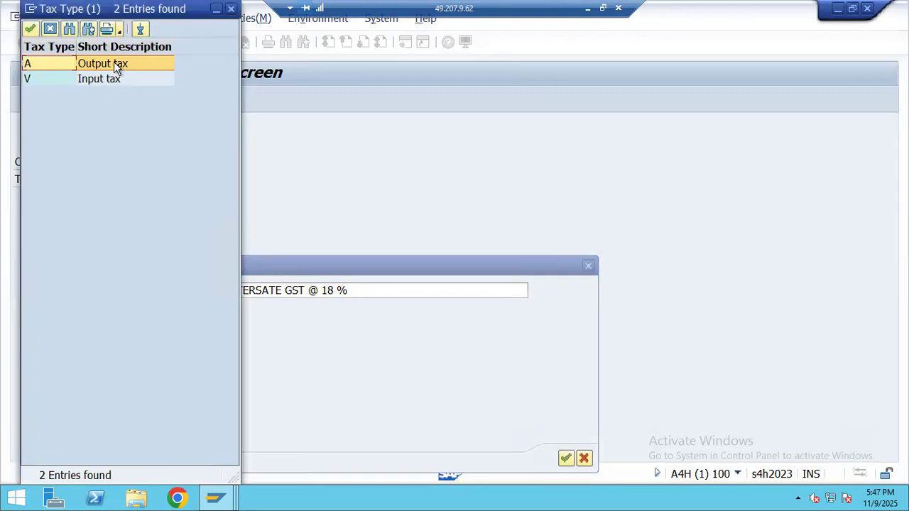
double_click(114, 62)
key("Return")
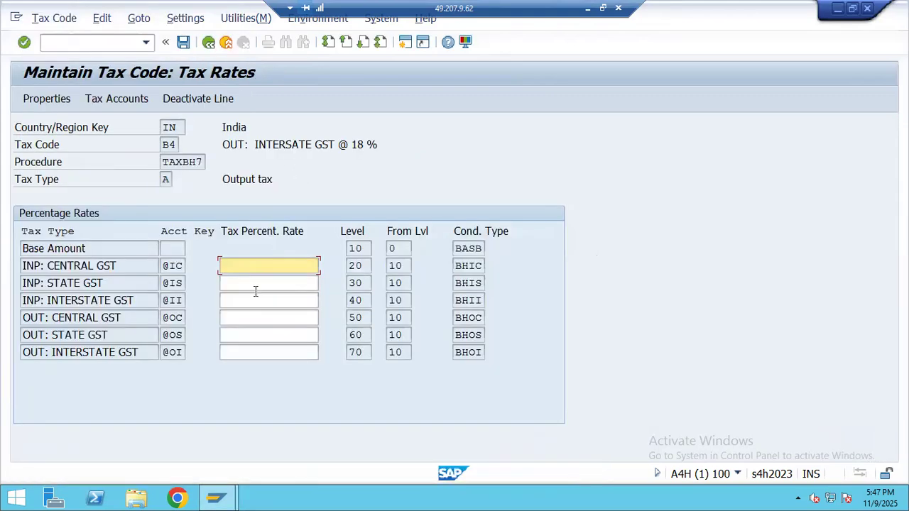
- Enter 18% for OUT: INTERSTATE GST and save tax code B4
left_click(224, 351)
type("18")
key("Return")
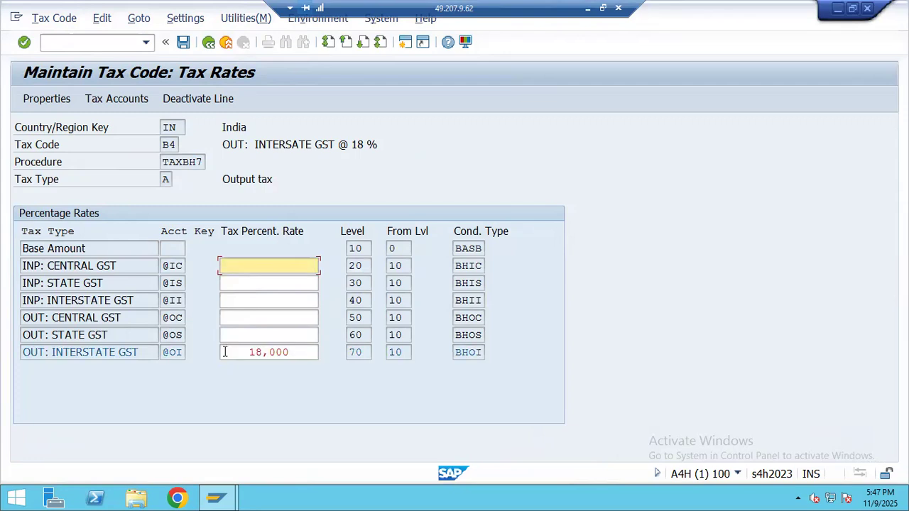
left_click(183, 42)
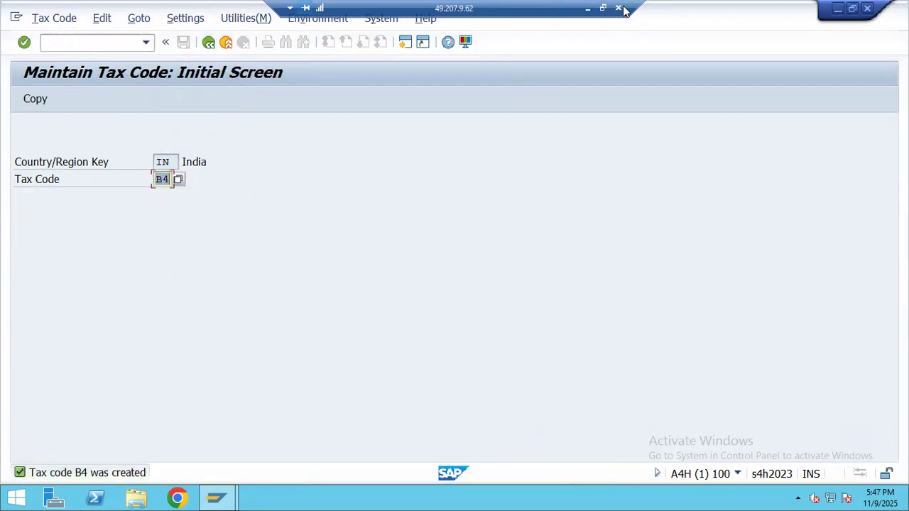
- Check the STEP: 6 heading in the Excel setup notes and return to SAP
left_click(587, 10)
scroll(171, 255, "down", 3)
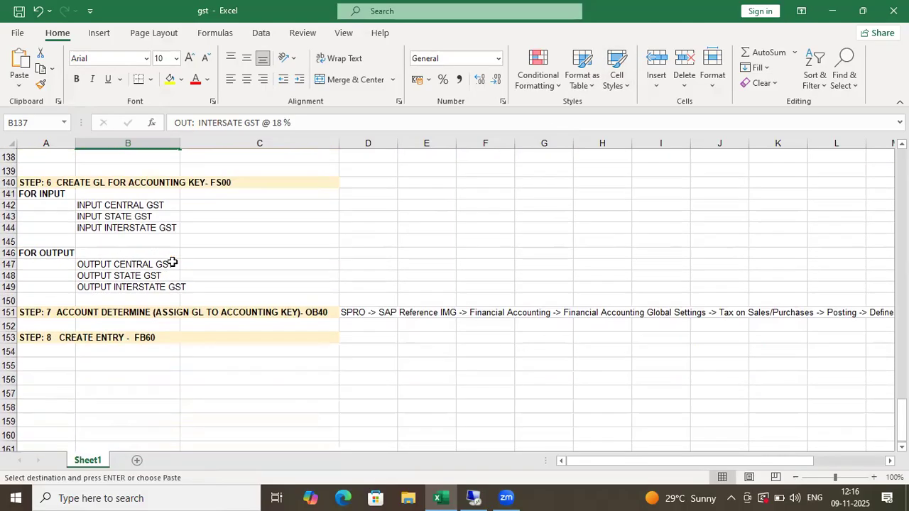
scroll(71, 225, "up", 1)
left_click(75, 219)
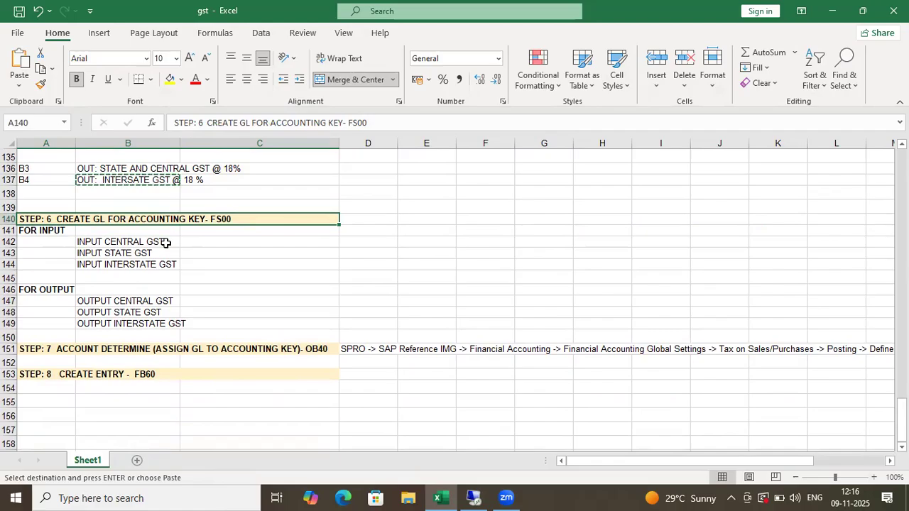
key("alt+Tab")
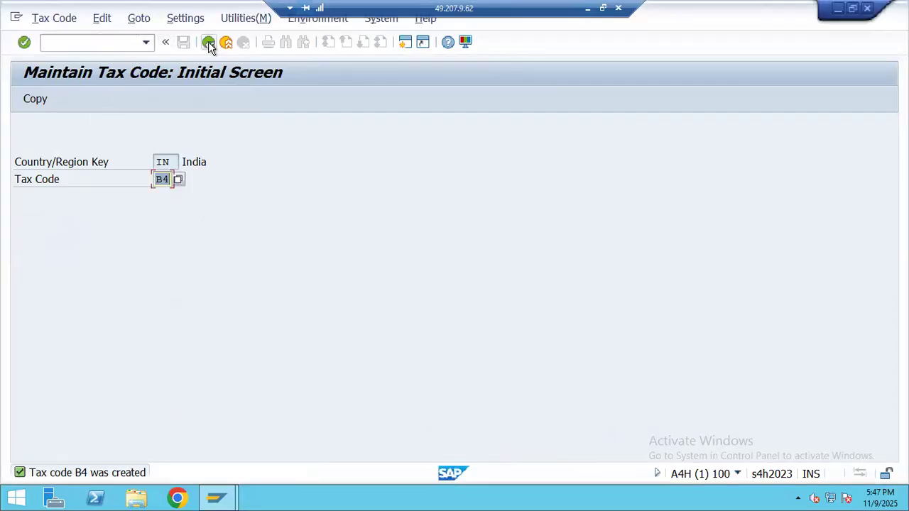
left_click(55, 39)
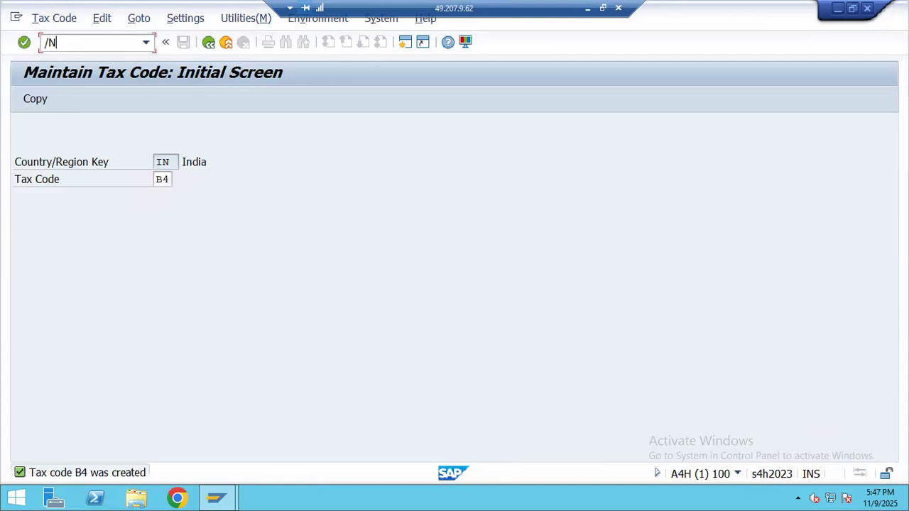
- Leave tax code B4 unchanged and open G/L account maintenance with /NFS00
key("Return")
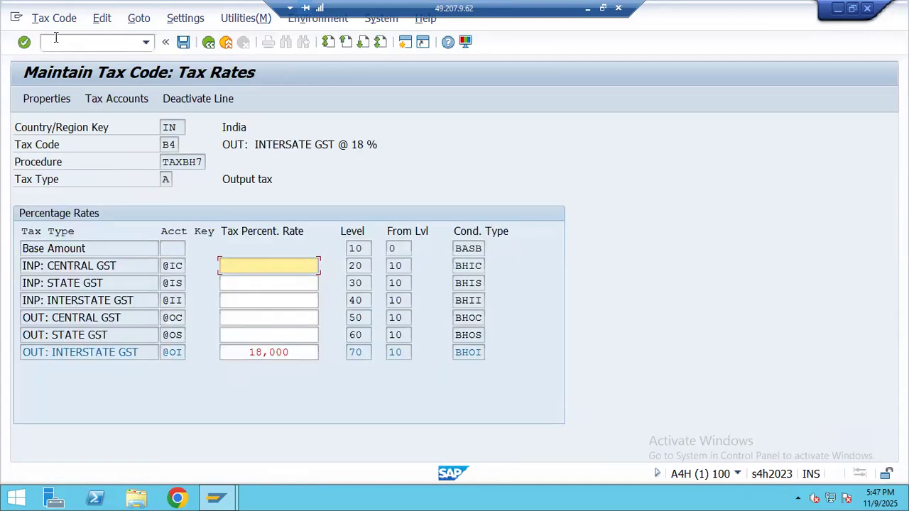
left_click(183, 42)
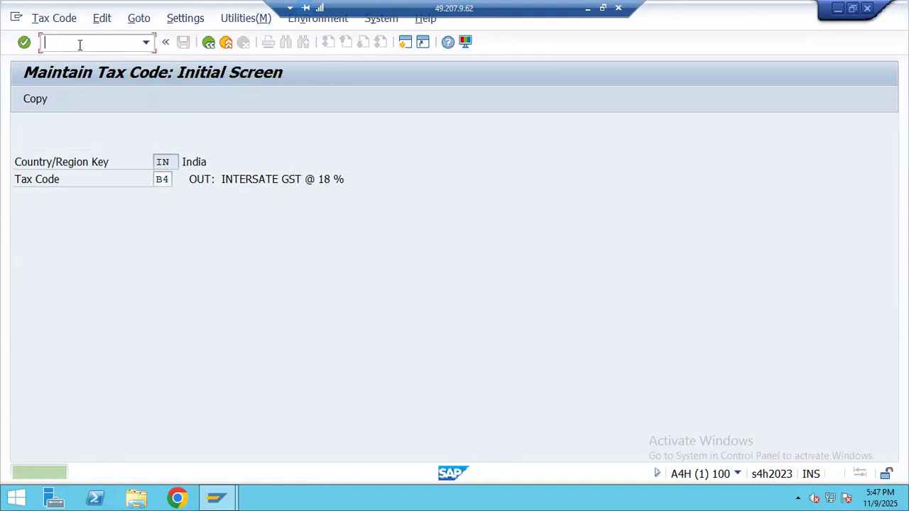
type("/NFS00")
key("Return")
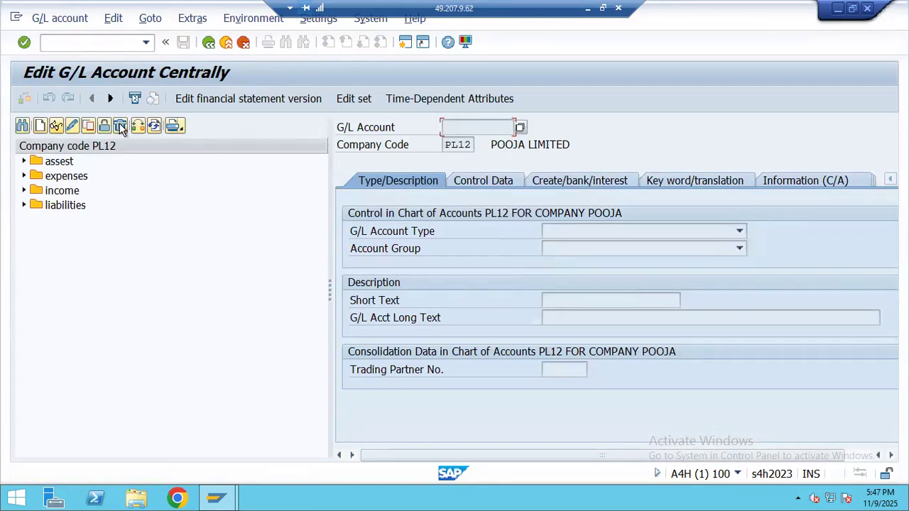
- Try creating account 4651 in company code BH07 and expand the assest group
left_click(39, 125)
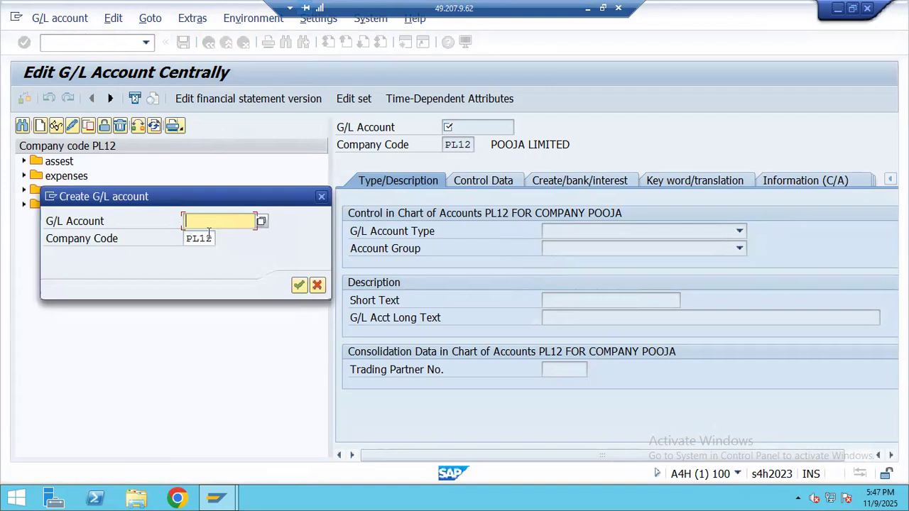
left_click_drag(214, 238, 166, 244)
type("BH07")
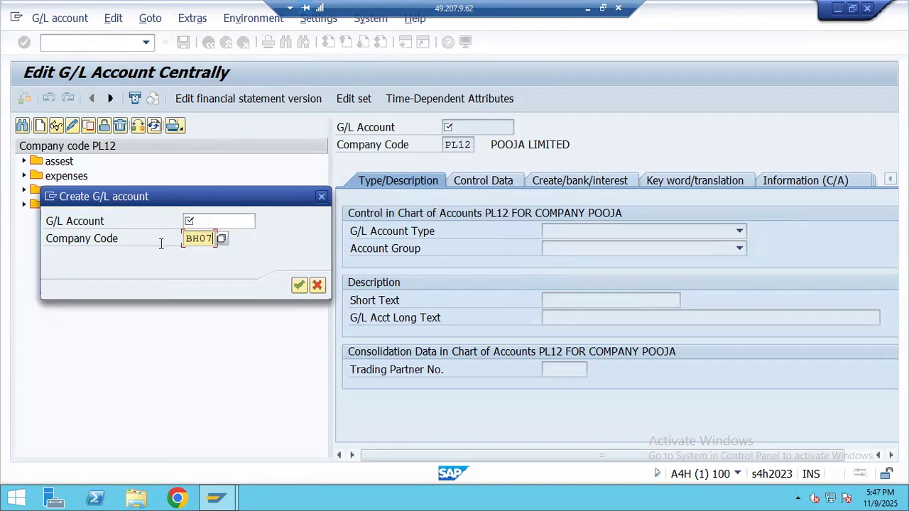
key("Return")
left_click(458, 441)
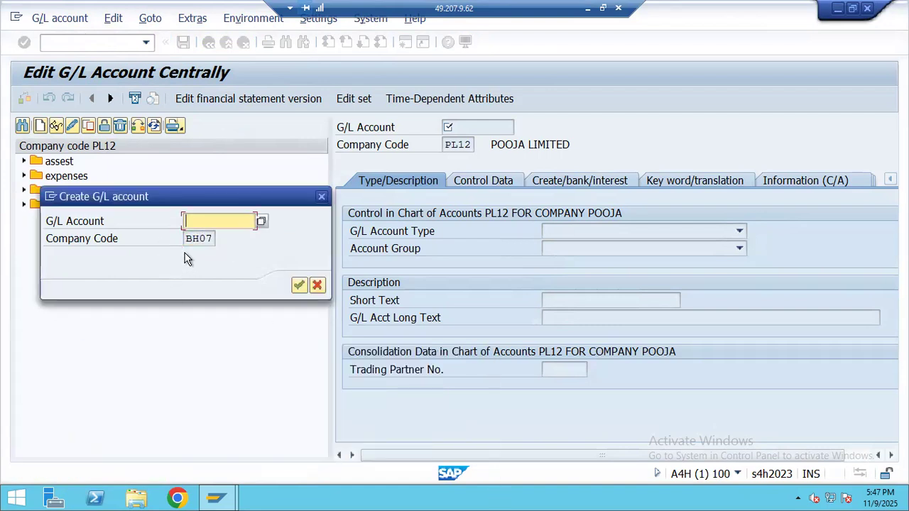
type("4651")
key("Return")
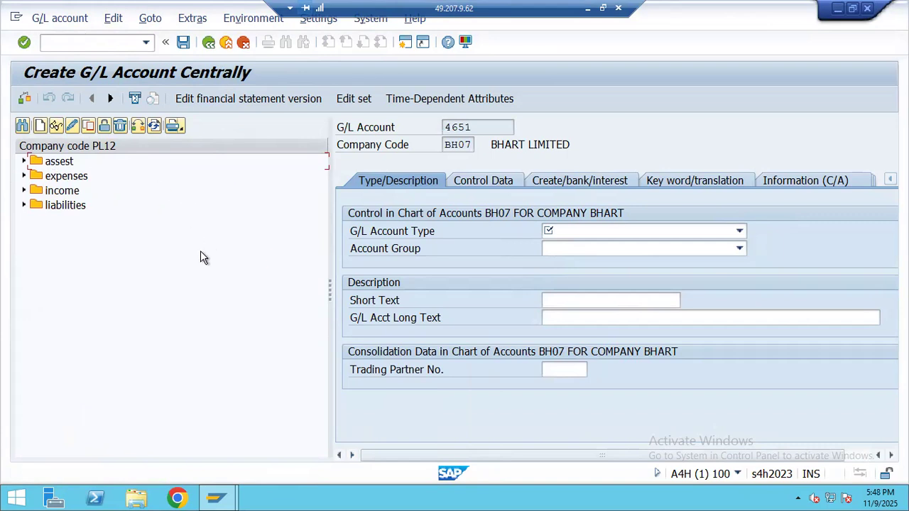
left_click(24, 162)
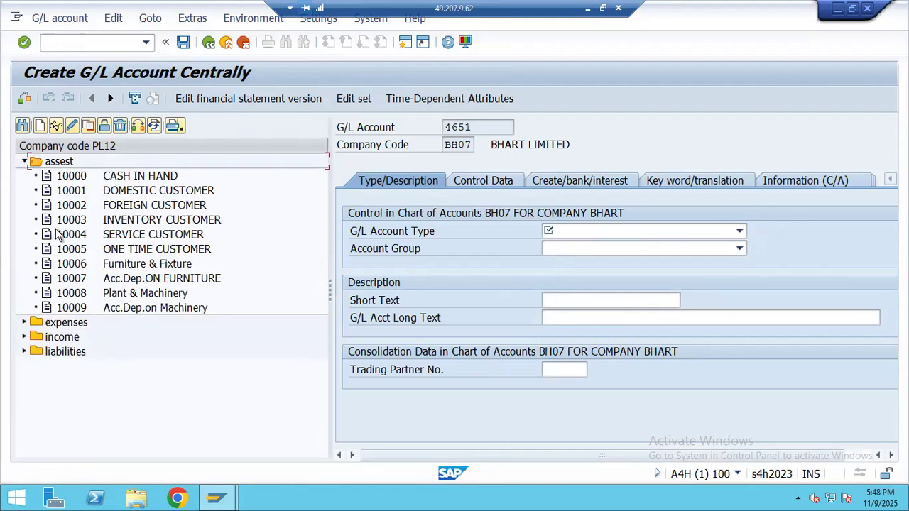
- Select account 10009 Acc.Dep.on Machinery, then restart FS00 from scratch
left_click(41, 127)
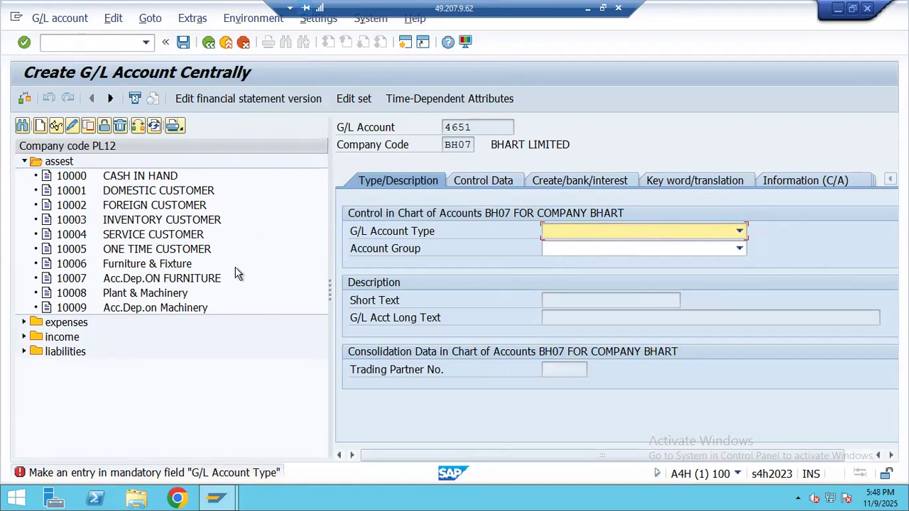
left_click(108, 311)
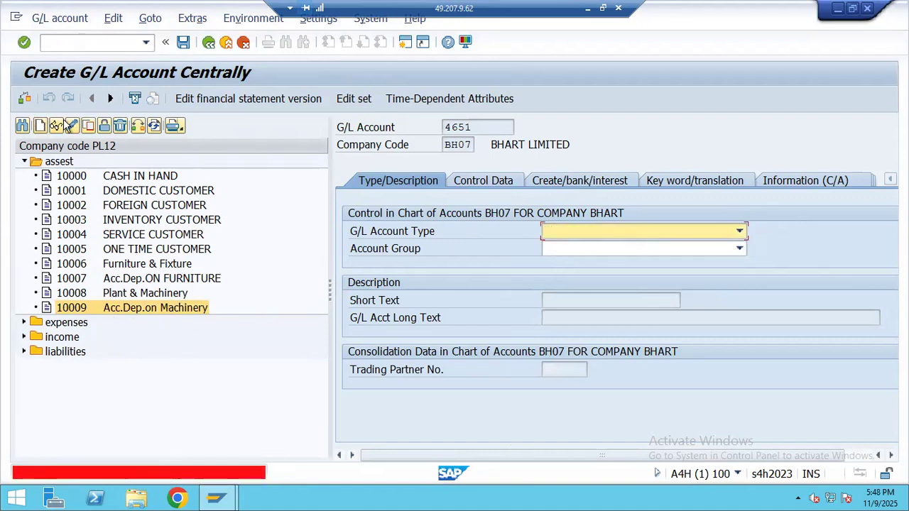
left_click(78, 49)
type("/NFS00")
key("Return")
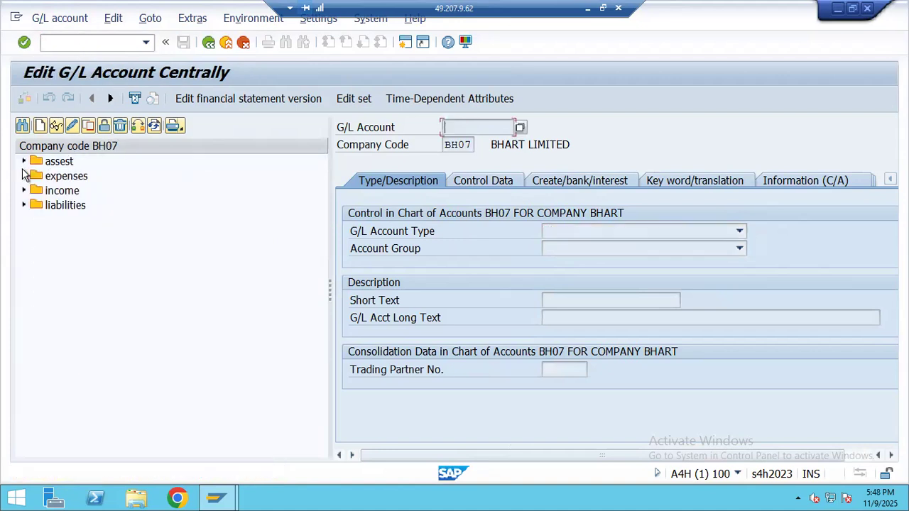
- Create new G/L account 1010 under BH07's assest accounts group
left_click(40, 125)
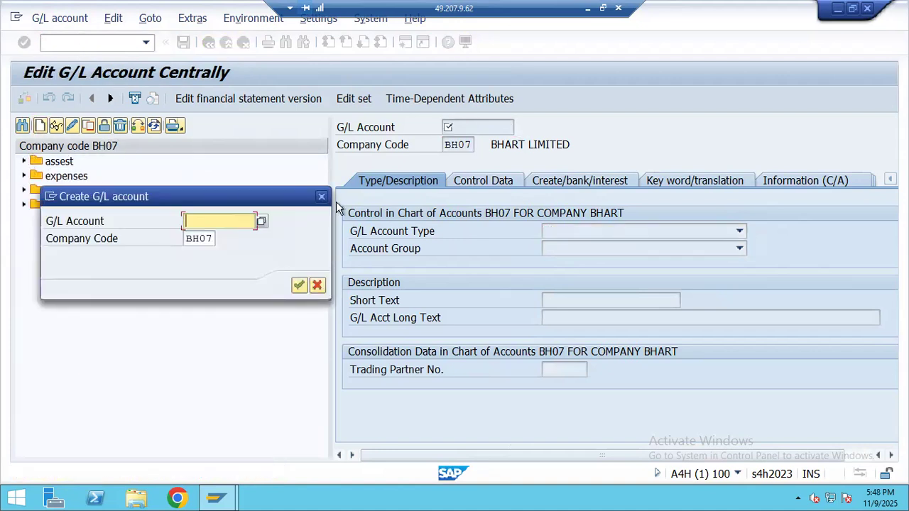
left_click(321, 197)
left_click(23, 161)
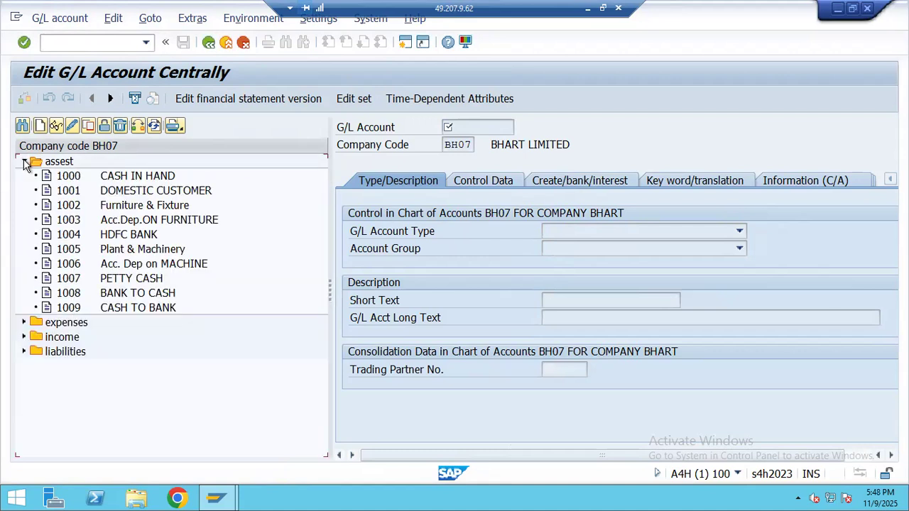
left_click(40, 126)
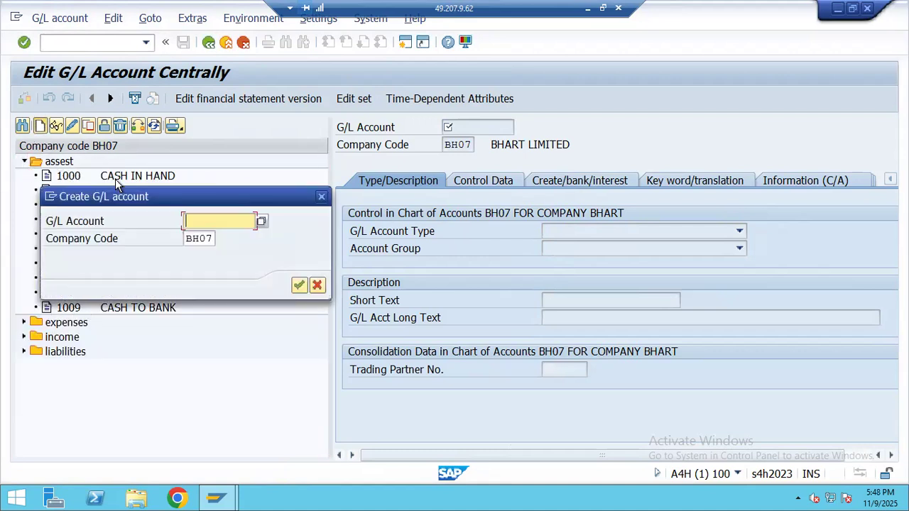
type("1010")
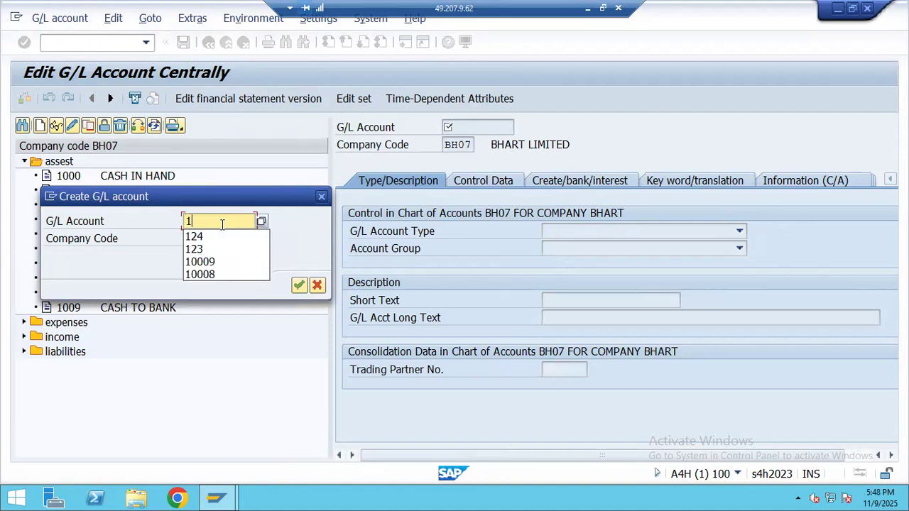
left_click(298, 285)
- Make account 1010 a Balance Sheet Account in the assest account group
left_click(594, 234)
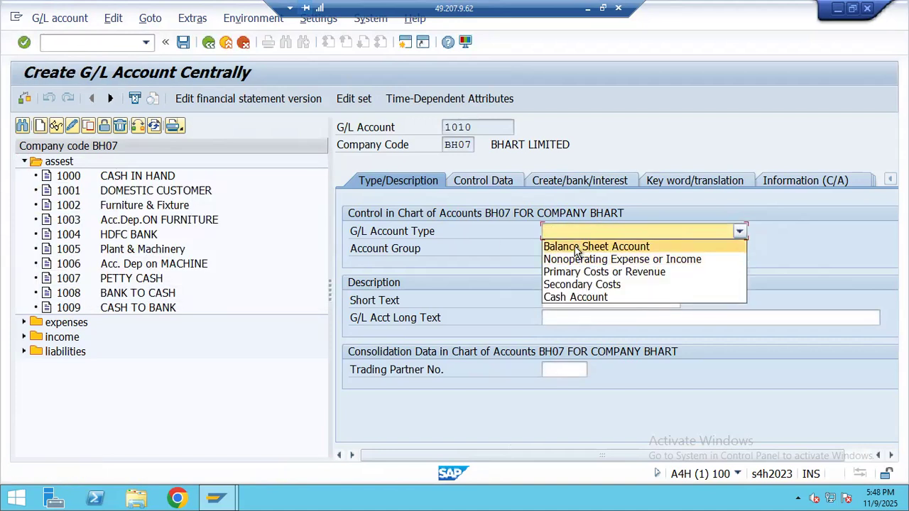
left_click(577, 249)
left_click(582, 249)
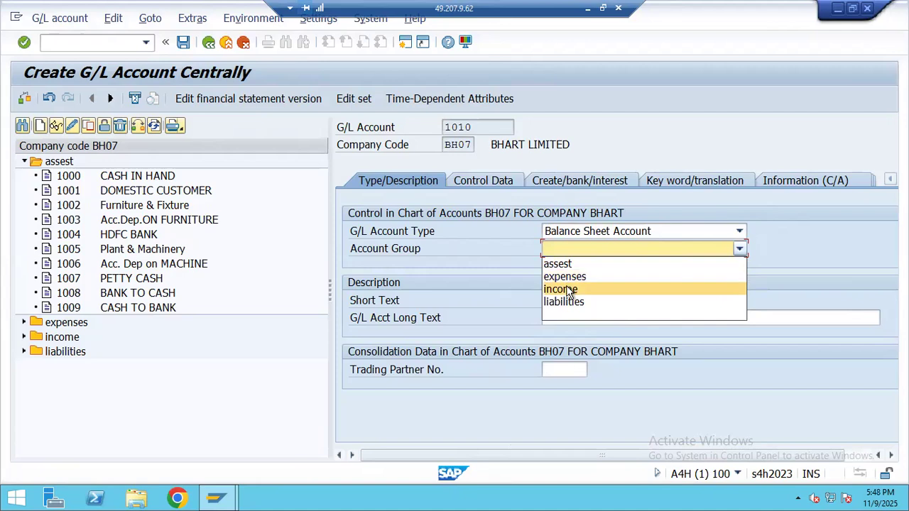
left_click(568, 289)
key("F4")
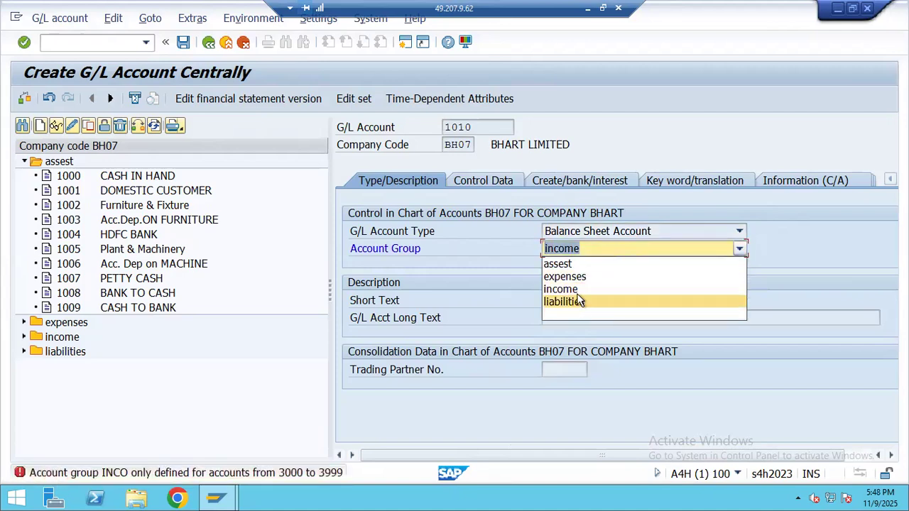
left_click(579, 264)
- Paste INPUT CENTRAL GST from Excel as the short and long descriptions
left_click(583, 301)
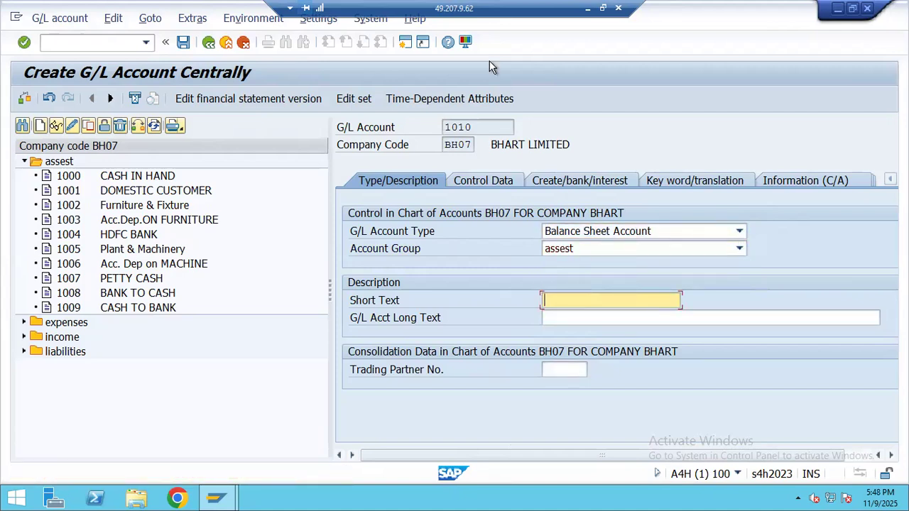
left_click(587, 9)
left_click(116, 251)
left_click(130, 241)
key("ctrl+c")
key("alt+Tab")
key("ctrl+v")
left_click(582, 318)
key("ctrl+v")
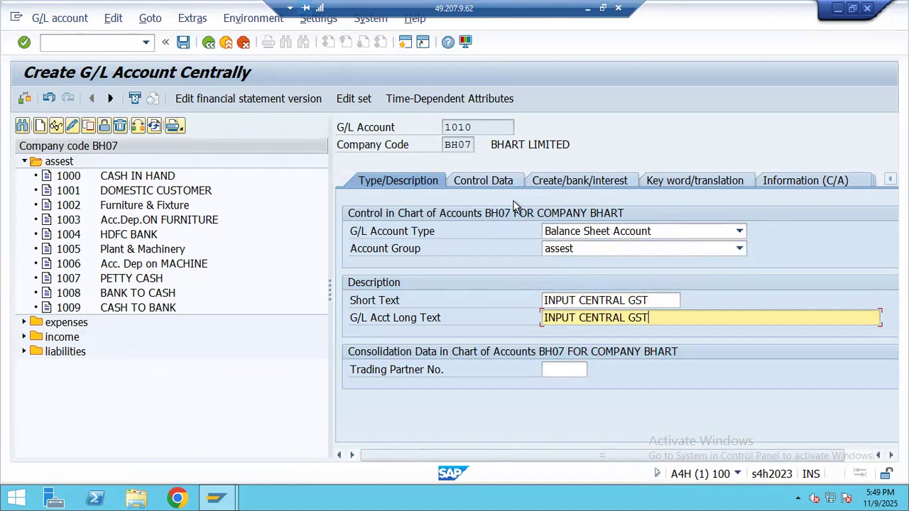
- In control data, leave the reconciliation account type empty and set sort key 001 Posting date
left_click(493, 180)
scroll(529, 307, "down", 3)
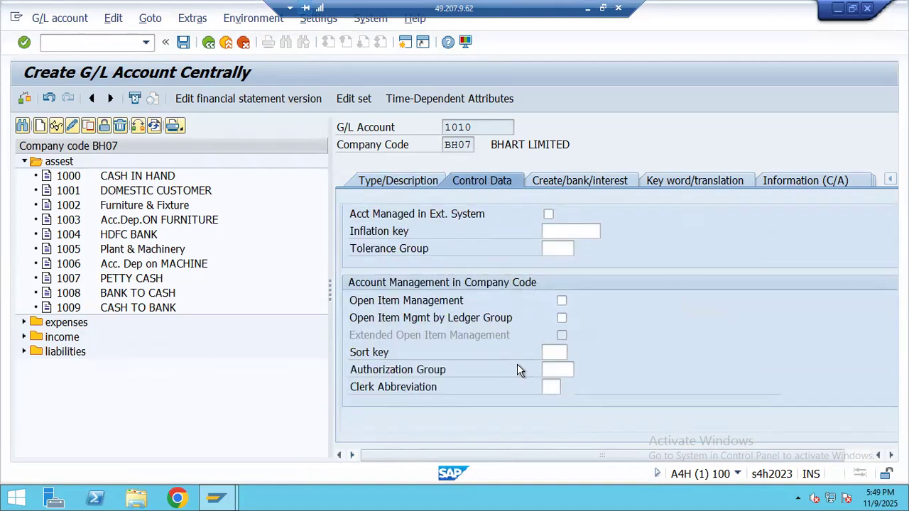
scroll(517, 363, "up", 3)
left_click(604, 334)
left_click(605, 334)
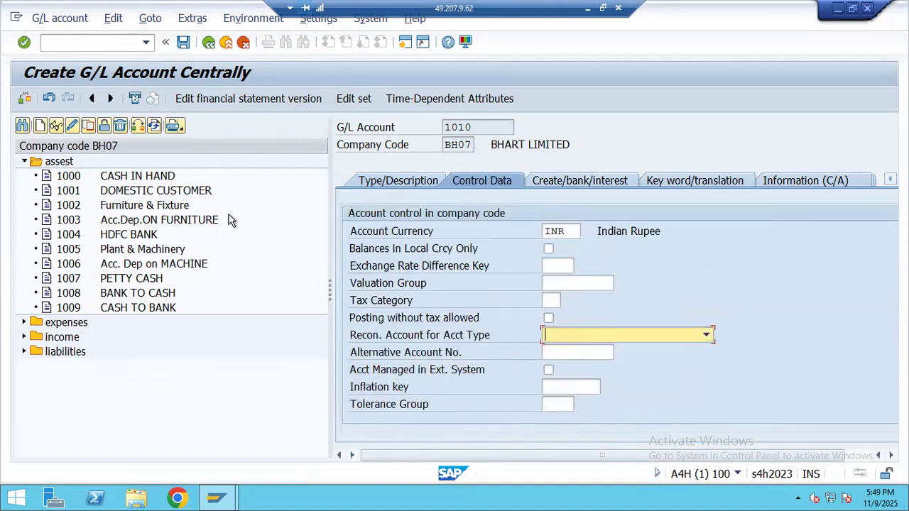
scroll(568, 333, "down", 3)
left_click(528, 353)
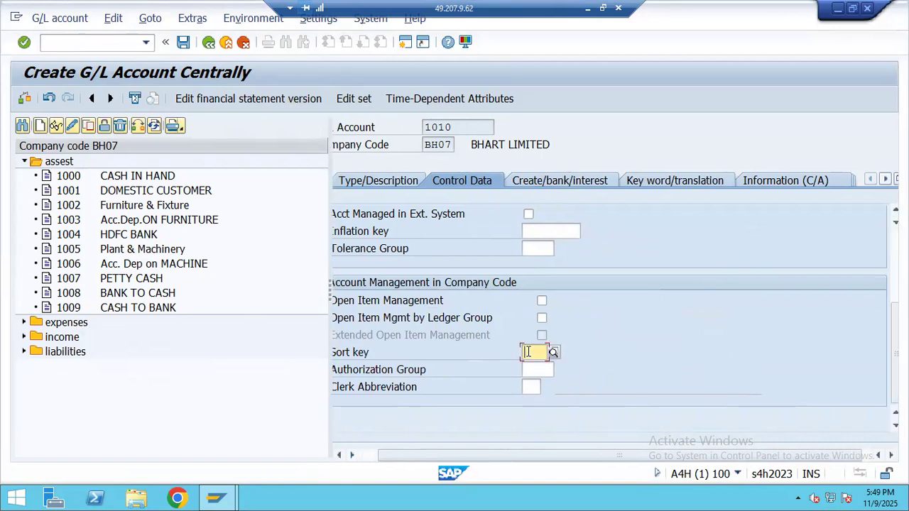
type("001")
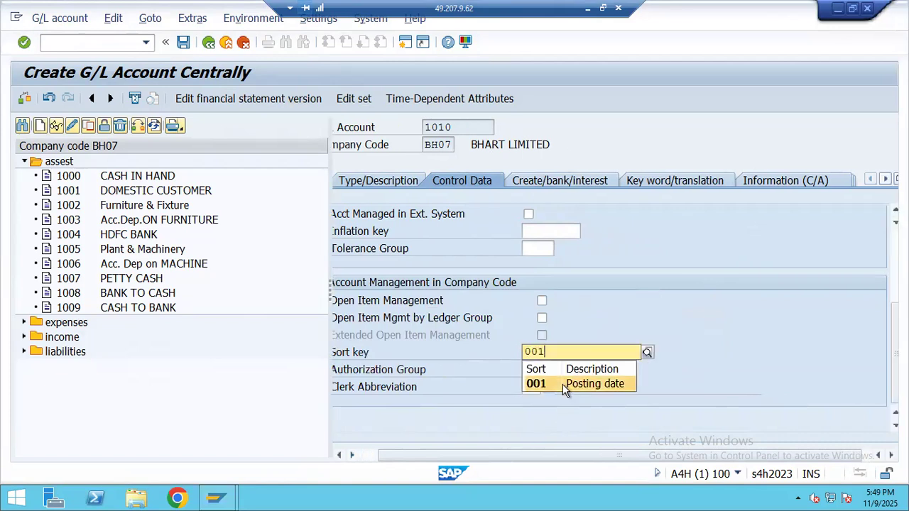
left_click(562, 384)
- Set field status group G001 and save account 1010, accepting the warnings
left_click(539, 181)
left_click(581, 233)
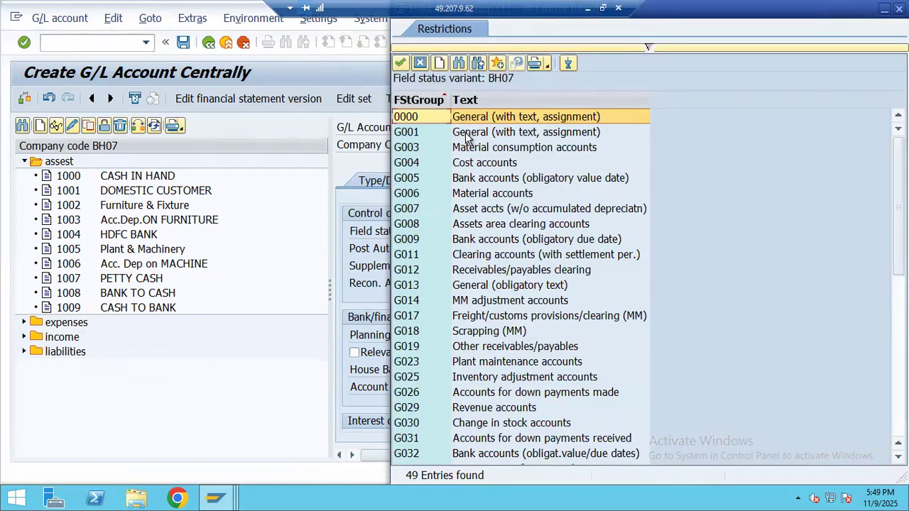
double_click(465, 133)
left_click(183, 43)
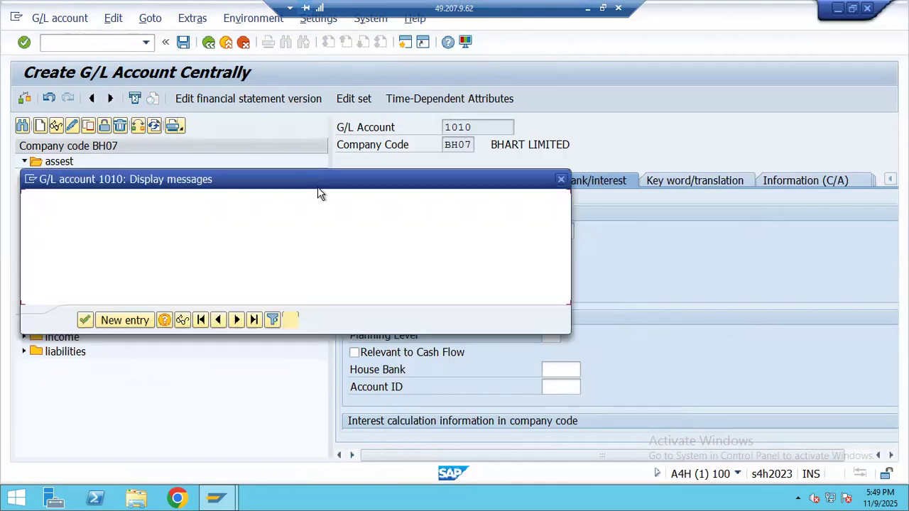
left_click(85, 320)
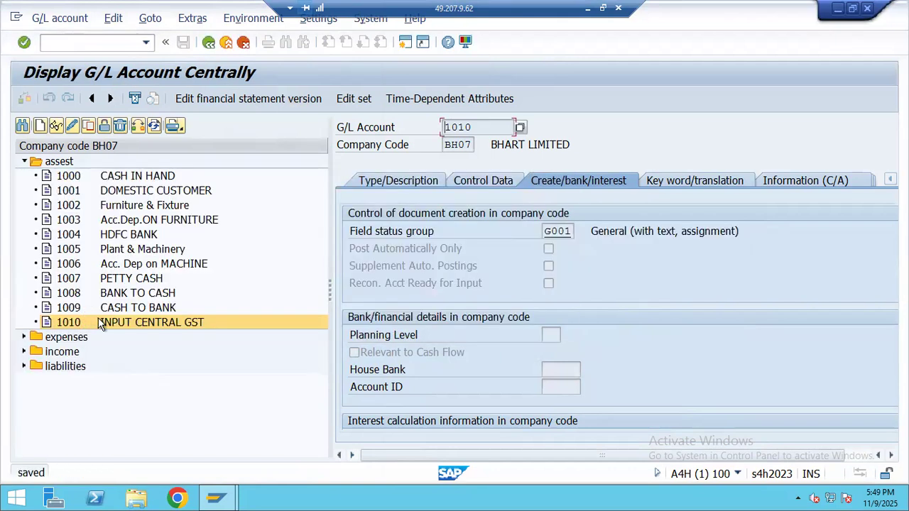
- Copy G/L account 1010 to create new account 1011
right_click(116, 322)
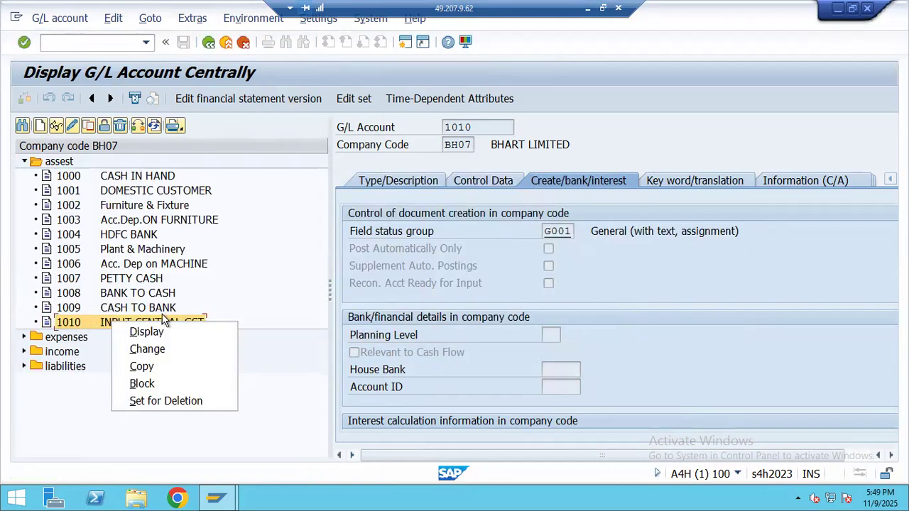
left_click(142, 366)
left_click(220, 256)
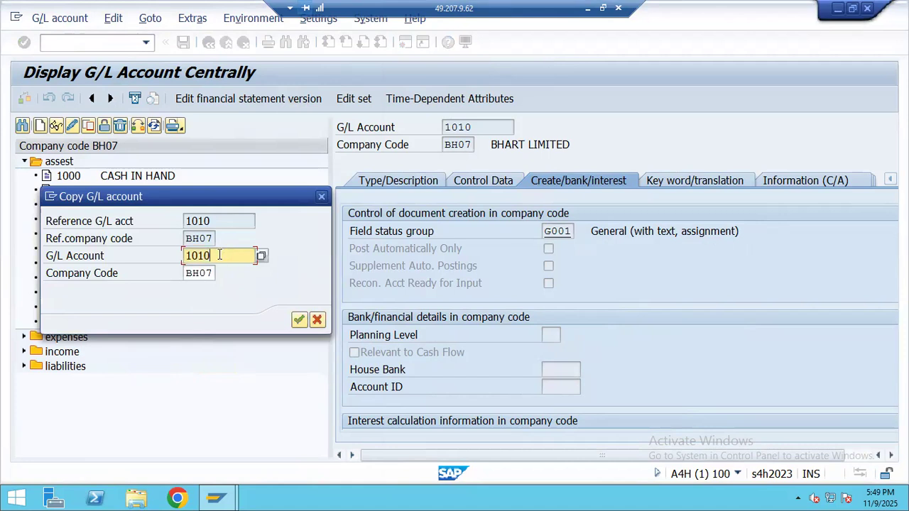
type("1")
left_click(300, 320)
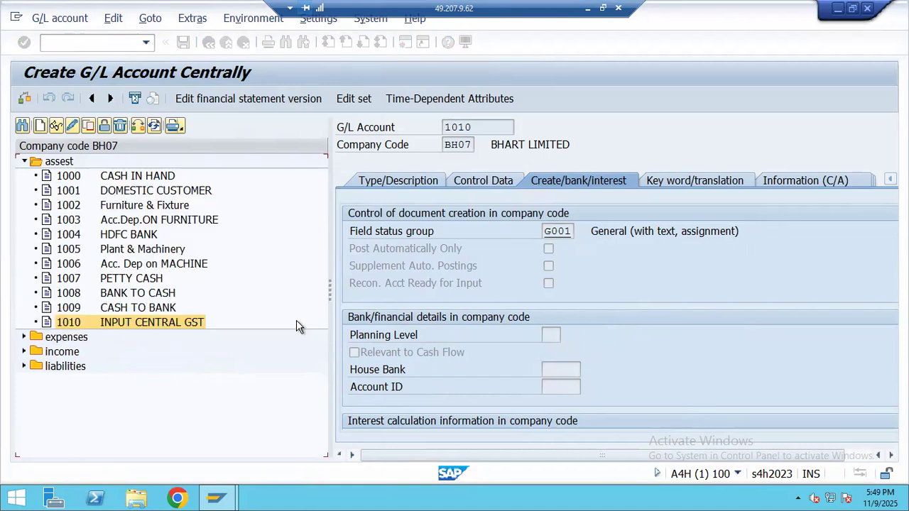
left_click(424, 181)
- Set account 1011's short and long text to INPUT STATE GST and save it
left_click(587, 9)
left_click(100, 253)
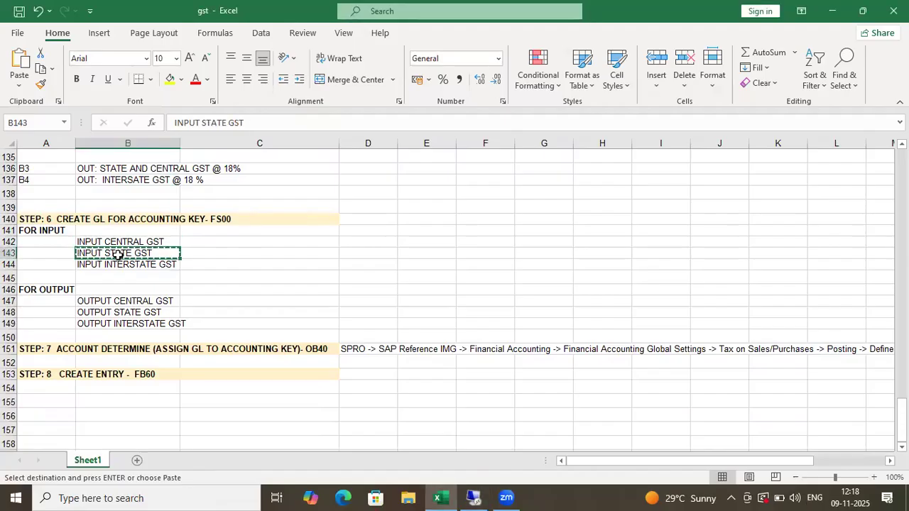
key("alt+Tab")
key("ctrl+shift+Left")
key("ctrl+shift+Left")
key("ctrl+shift+Left")
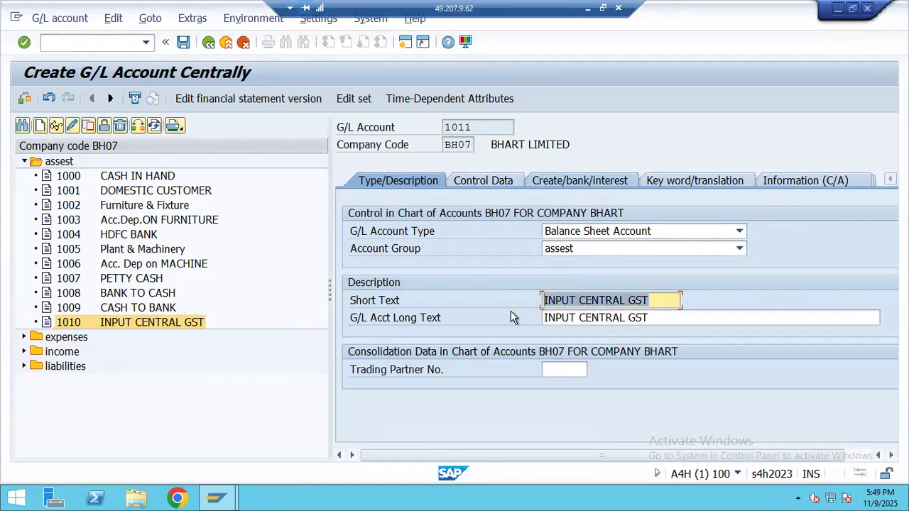
key("ctrl+v")
key("Tab")
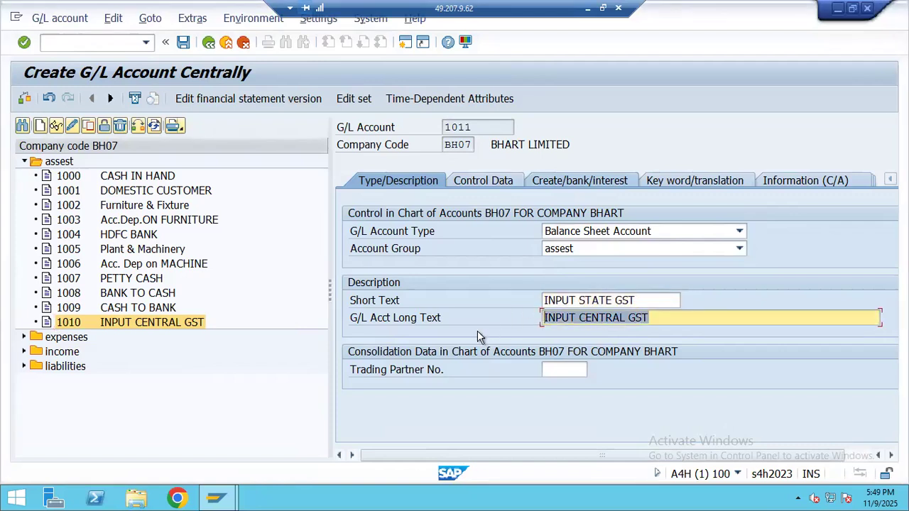
key("ctrl+v")
left_click(183, 42)
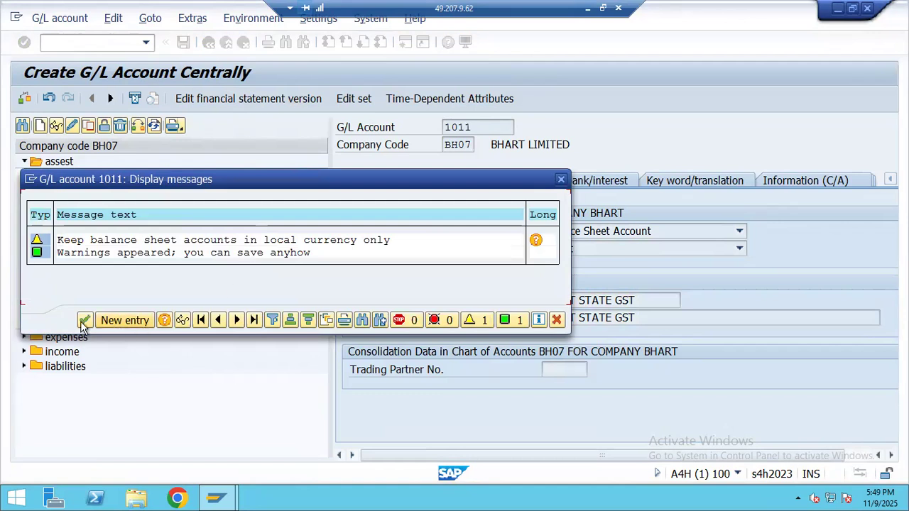
left_click(84, 321)
- Copy account 1011 to create new account 1012
right_click(120, 339)
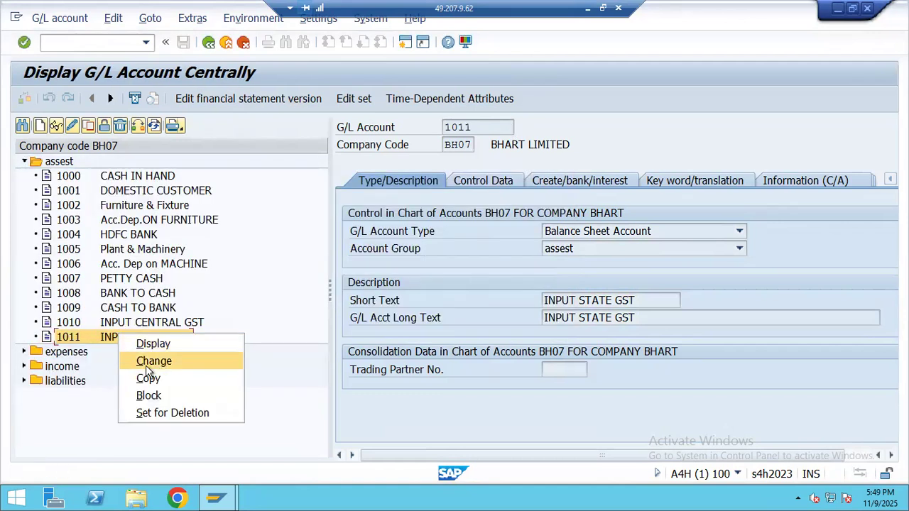
left_click(150, 377)
type("1012")
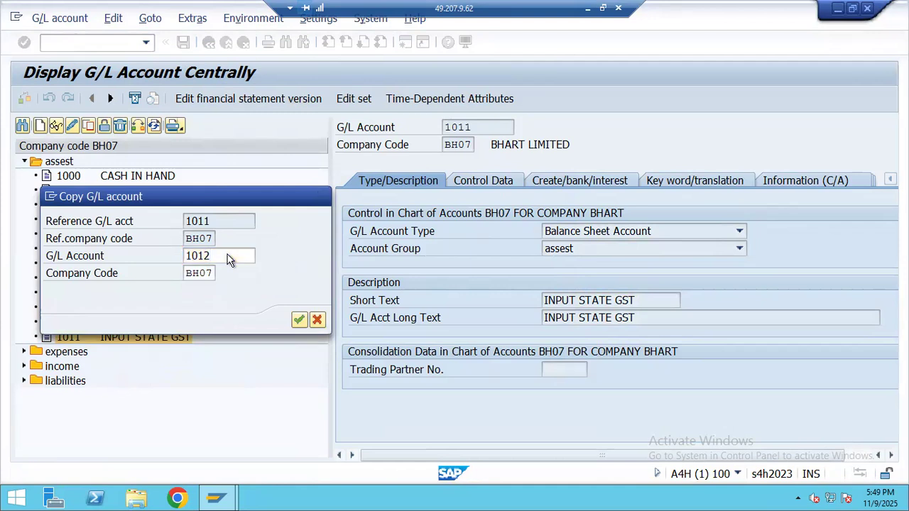
key("Return")
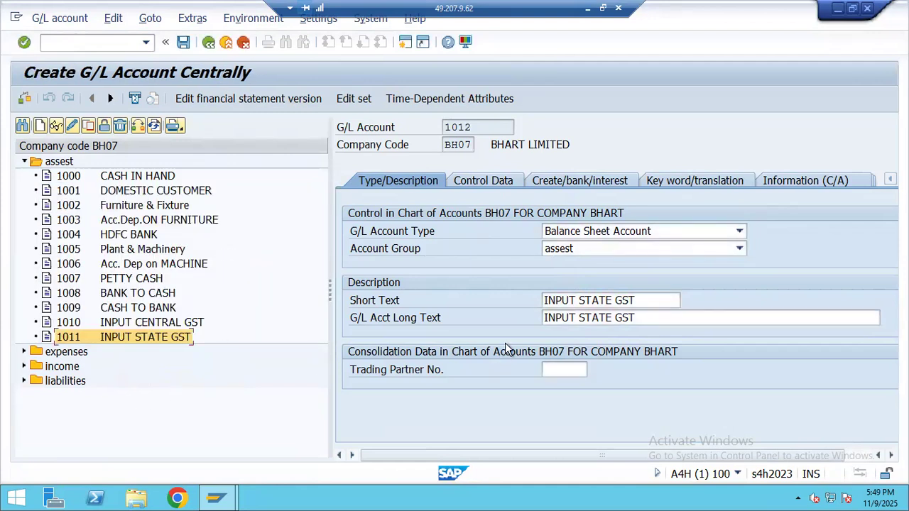
- Set account 1012's short and long text to INPUT INTERSTATE GST and save it
left_click(587, 14)
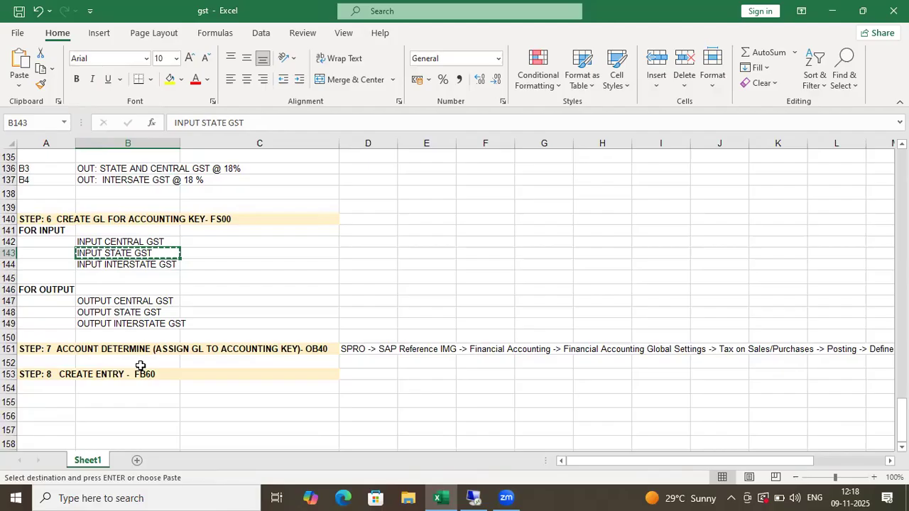
left_click(152, 264)
key("ctrl+c")
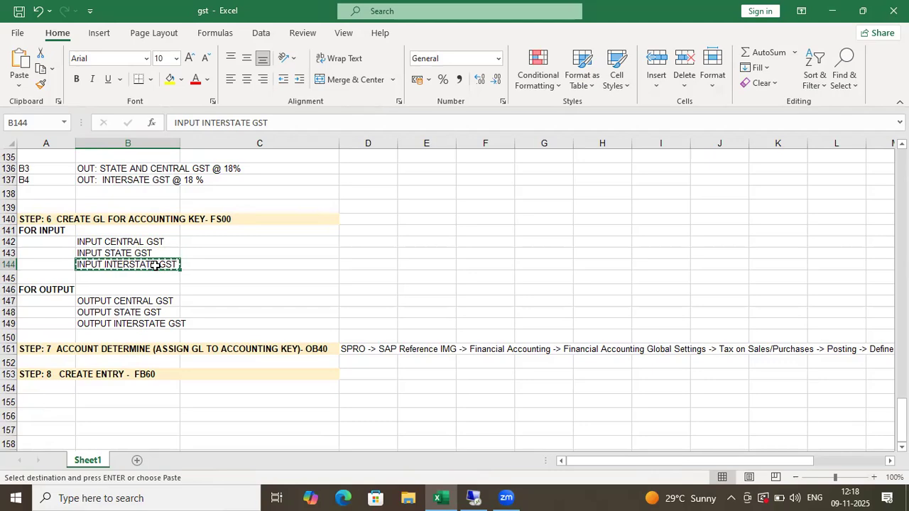
key("alt+Tab")
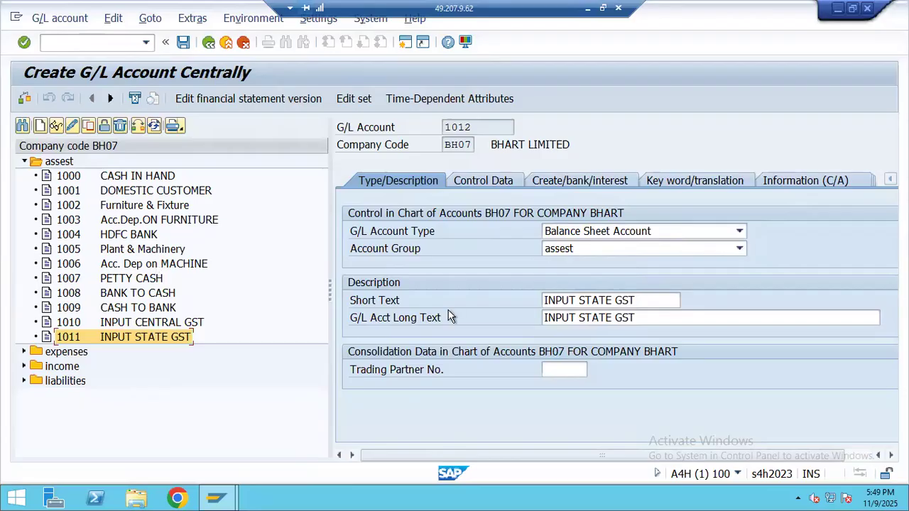
left_click_drag(641, 304, 474, 308)
key("ctrl+v")
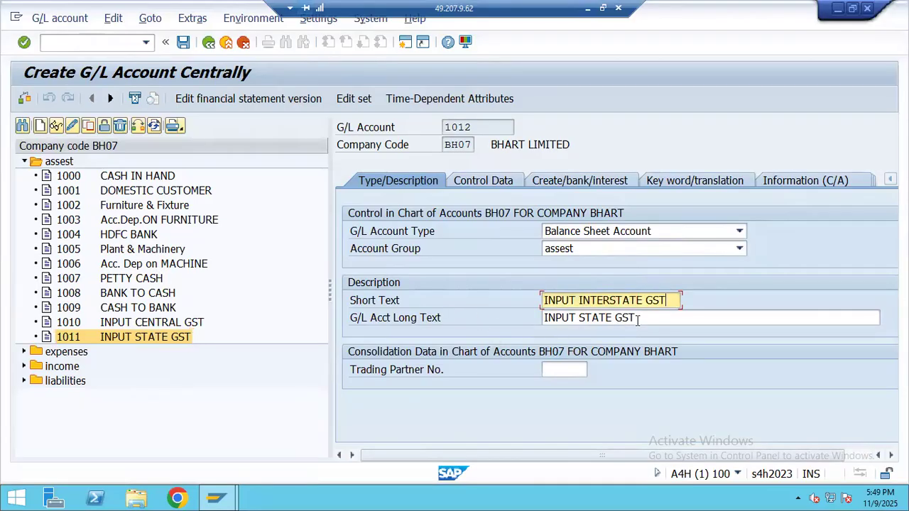
key("Tab")
key("ctrl+v")
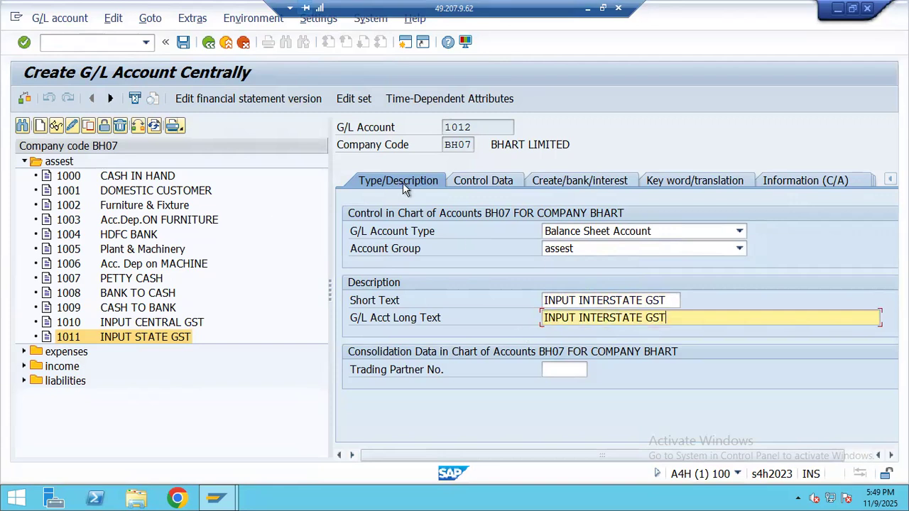
left_click(493, 184)
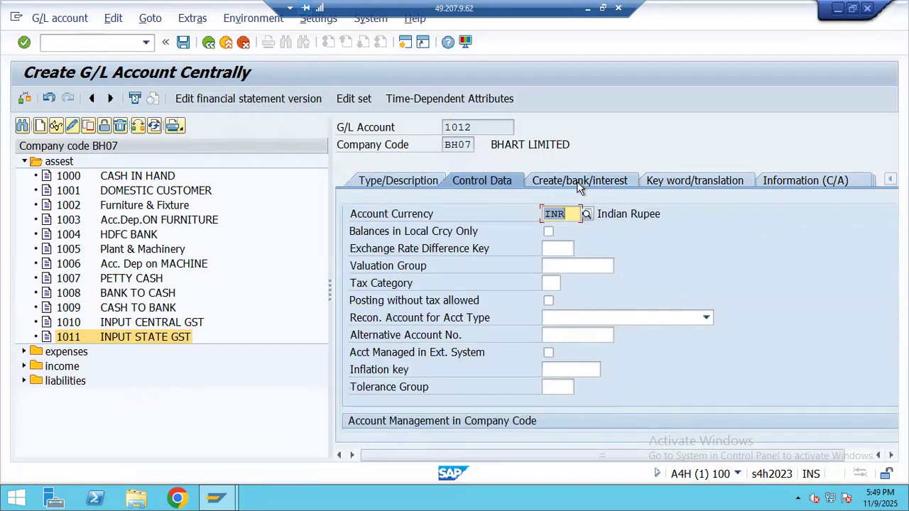
left_click(577, 181)
left_click(183, 42)
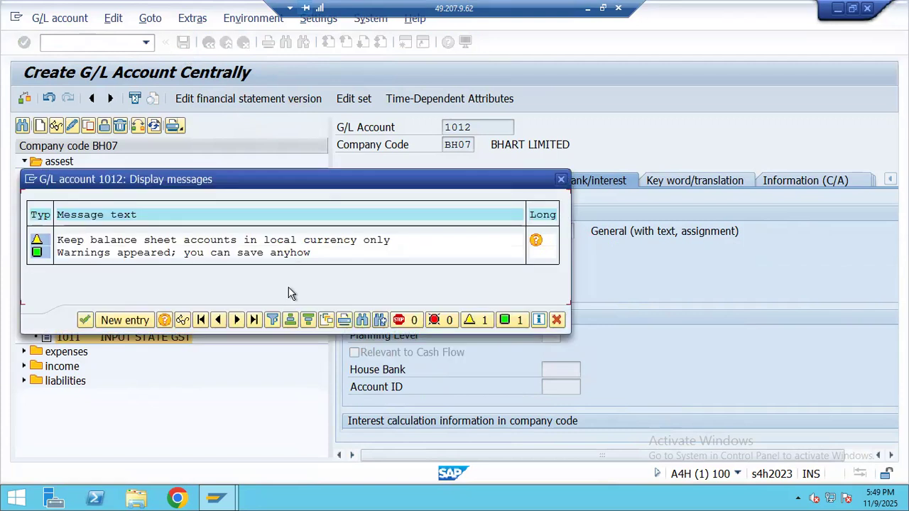
left_click(84, 320)
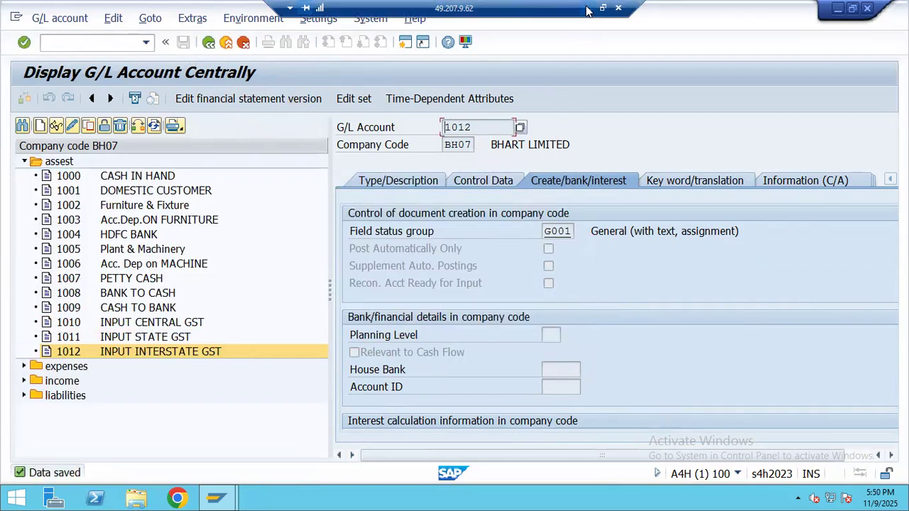
- Copy the OUTPUT CENTRAL GST name from Excel and expand the liabilities accounts
left_click(586, 10)
left_click(123, 301)
key("ctrl+c")
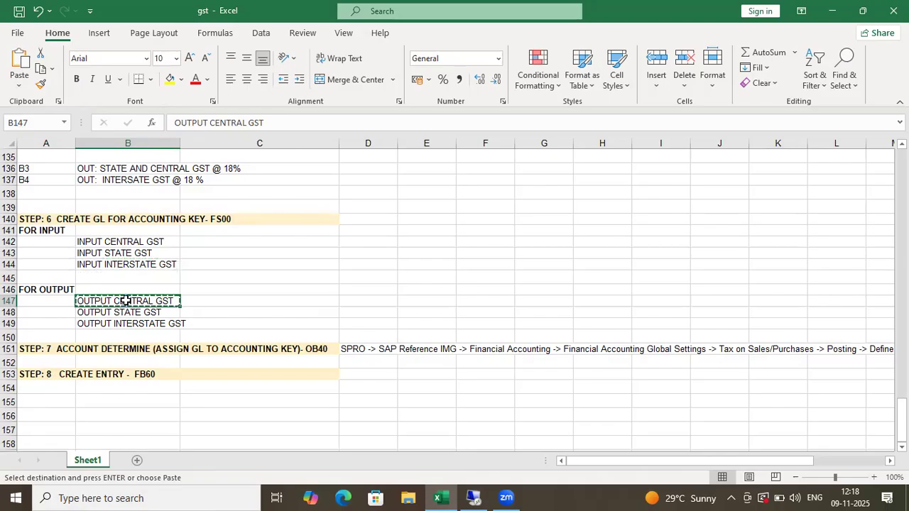
key("alt+Tab")
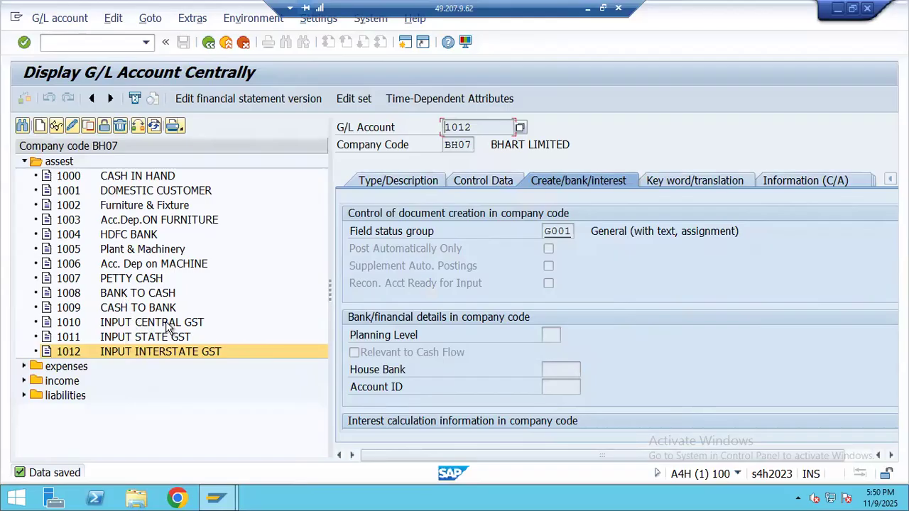
left_click(24, 396)
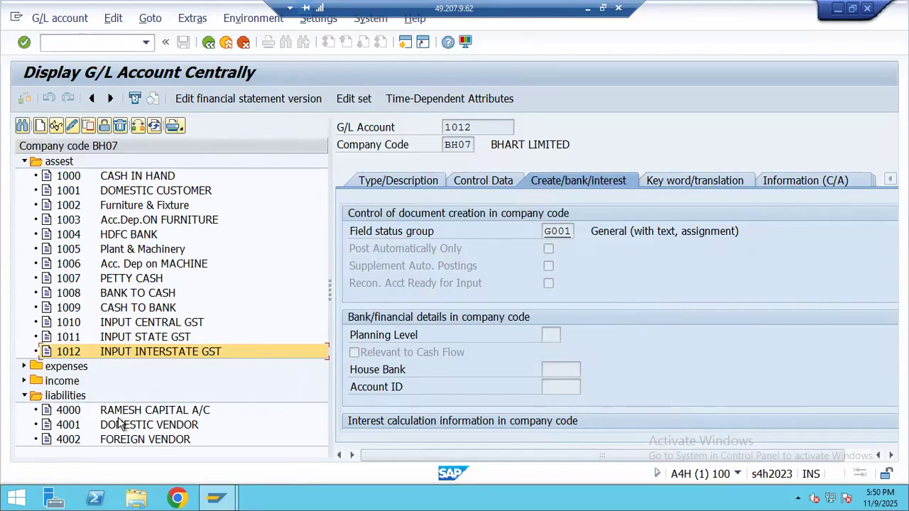
- Create balance sheet account 4003 in the liabilities group, texts OUTPUT CENTRAL GST
left_click(40, 125)
type("4003")
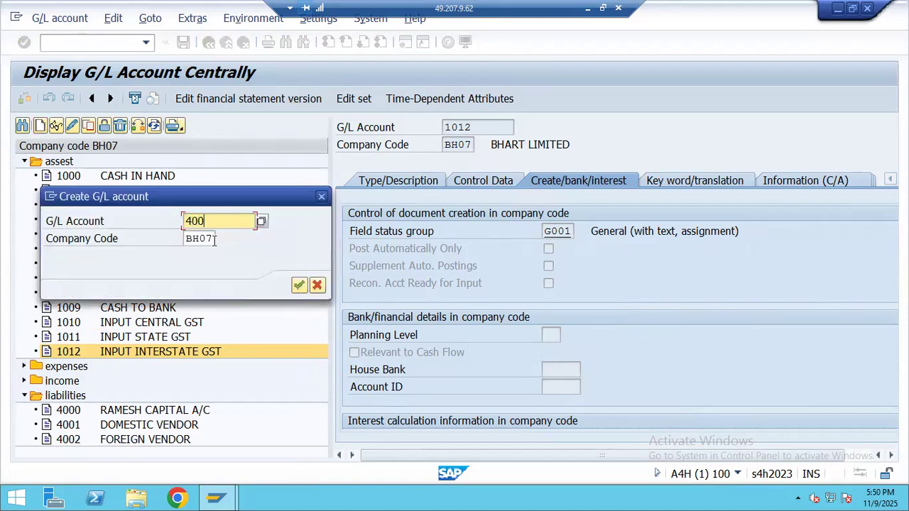
left_click(298, 284)
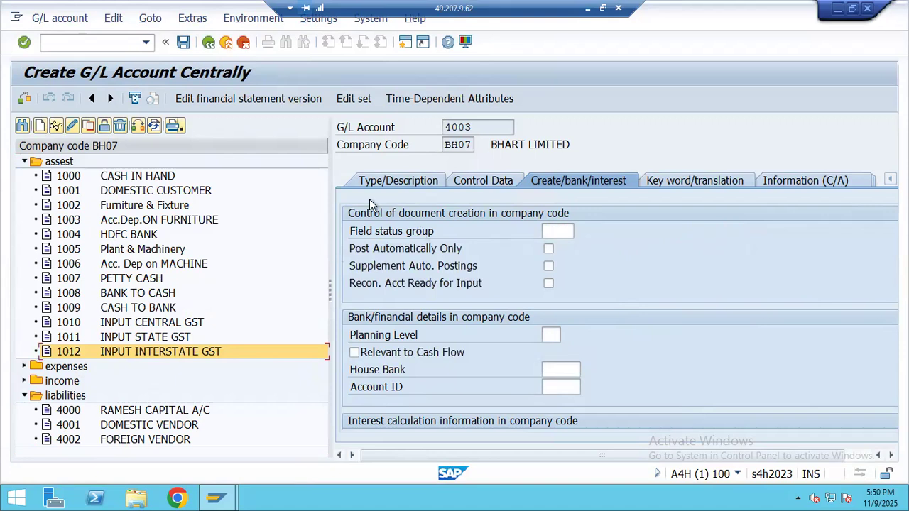
left_click(571, 232)
left_click(581, 245)
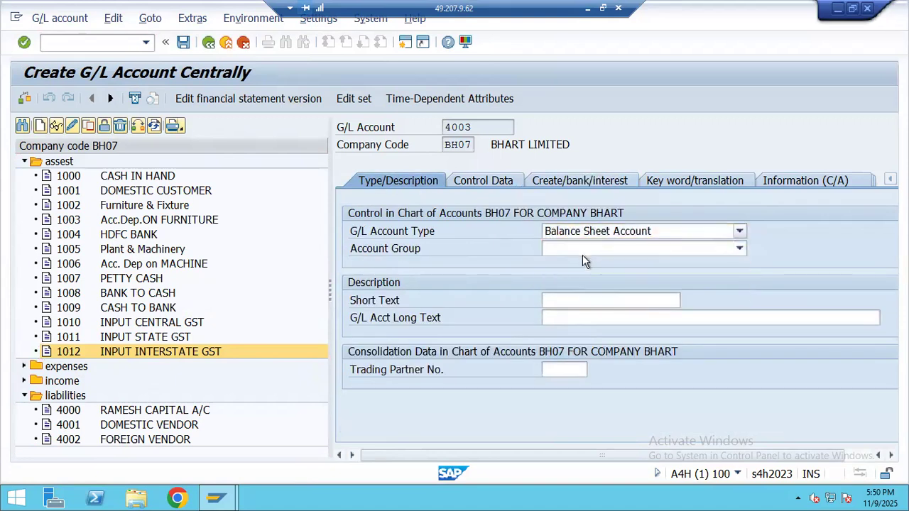
left_click(582, 249)
left_click(573, 301)
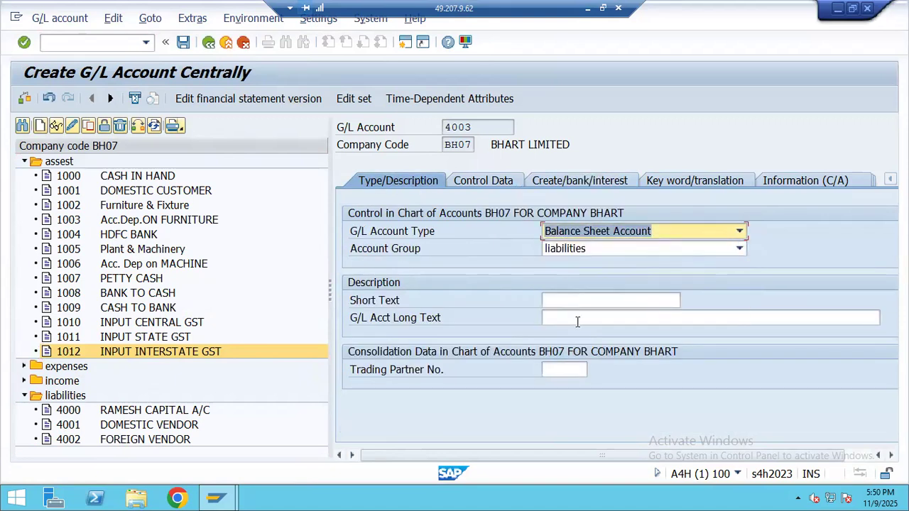
left_click(579, 302)
type("OUTPUT CENTRAL GST")
left_click(580, 318)
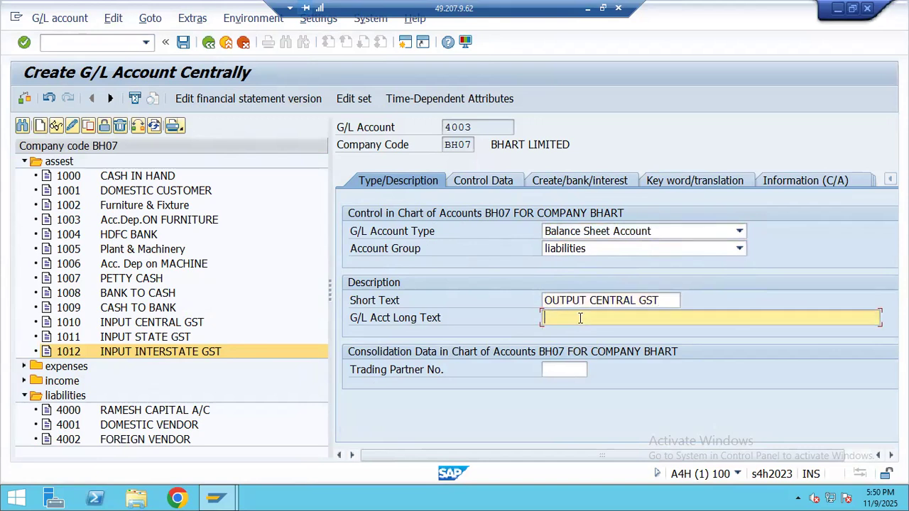
key("ctrl+v")
- Give account 4003 sort key 001 and field status group G001, then save it
left_click(482, 181)
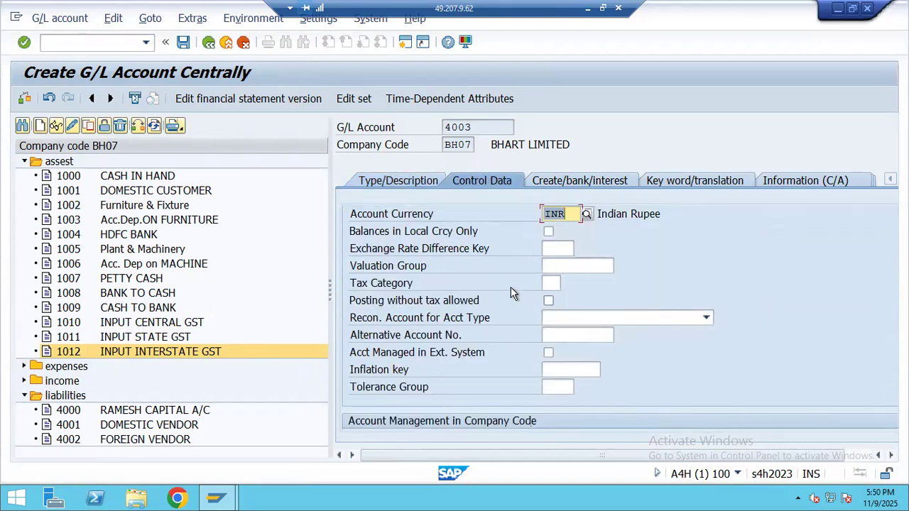
scroll(580, 336, "down", 5)
left_click(539, 352)
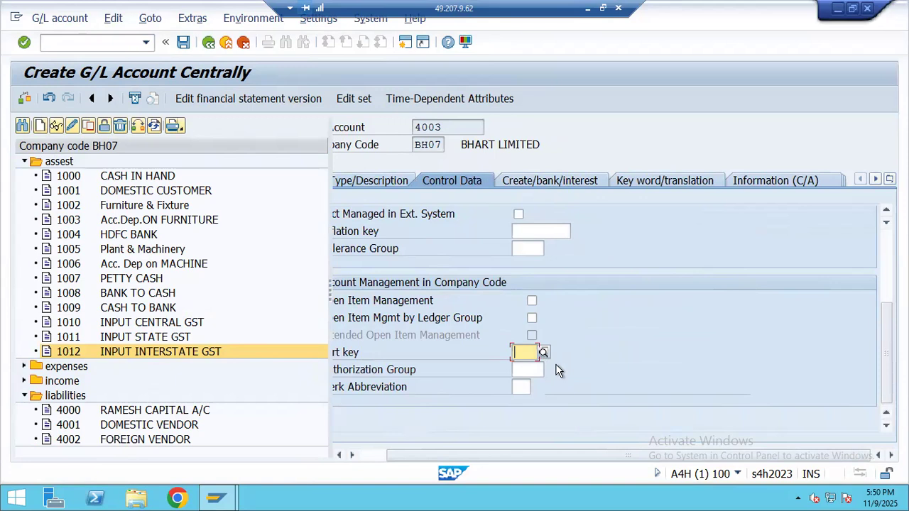
type("001")
left_click(544, 384)
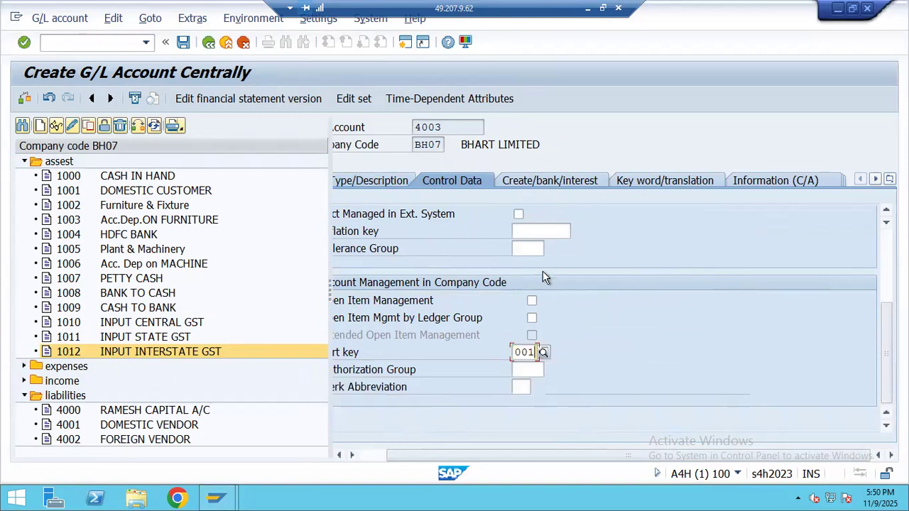
left_click(553, 181)
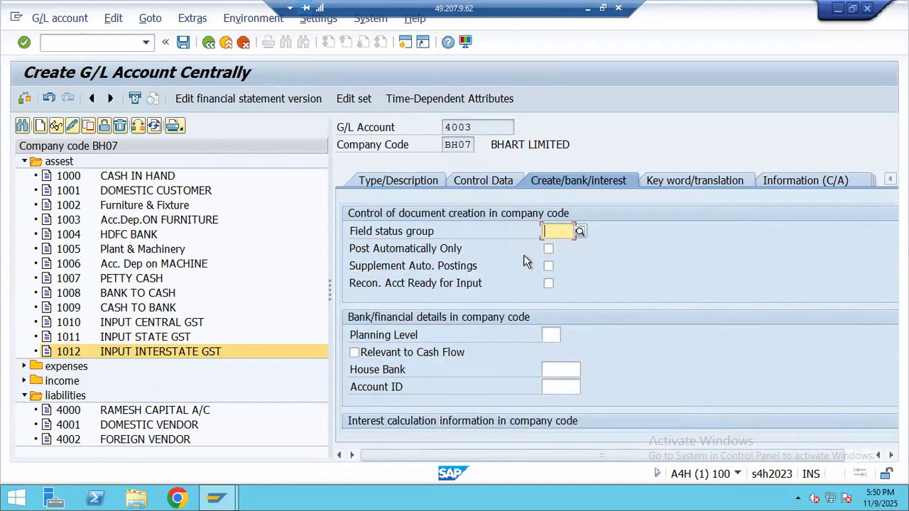
left_click(579, 231)
double_click(449, 121)
left_click(184, 42)
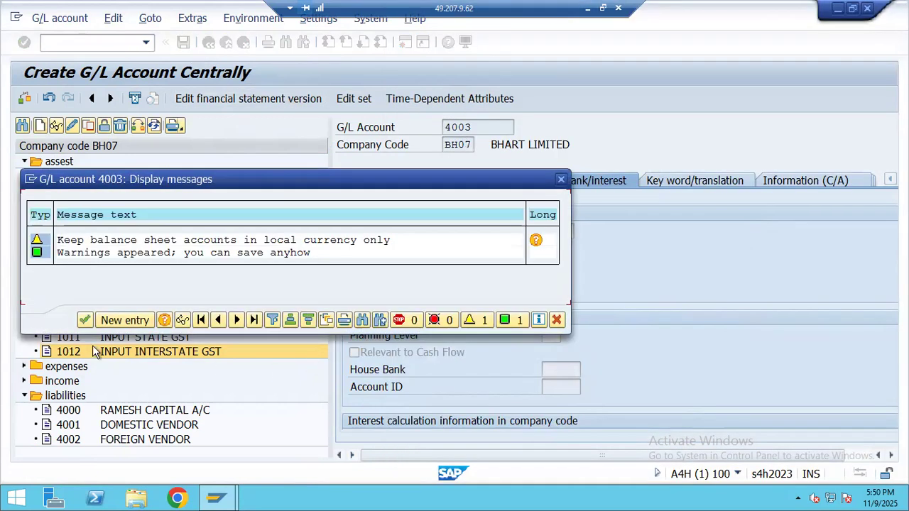
left_click(77, 319)
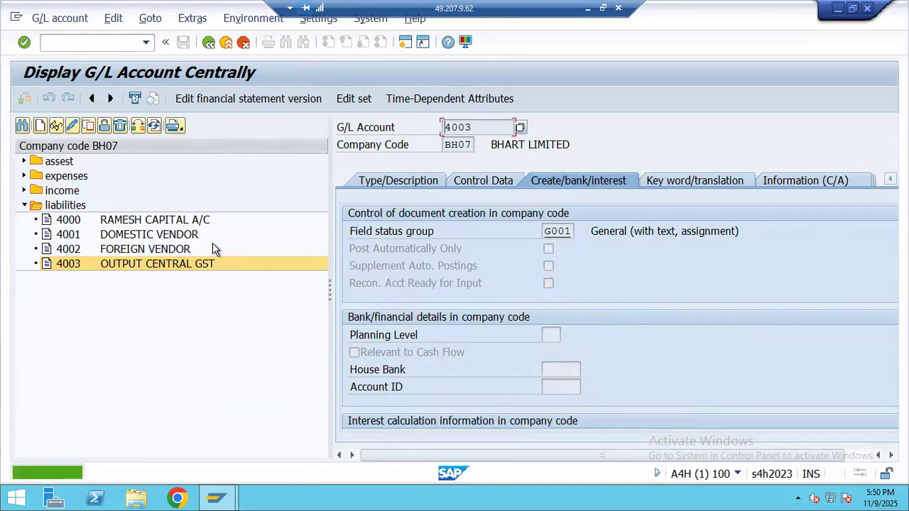
- Copy OUTPUT STATE GST from the notes and copy account 4003 into new account 4004
left_click(586, 10)
left_click(124, 323)
left_click(127, 313)
key("ctrl+c")
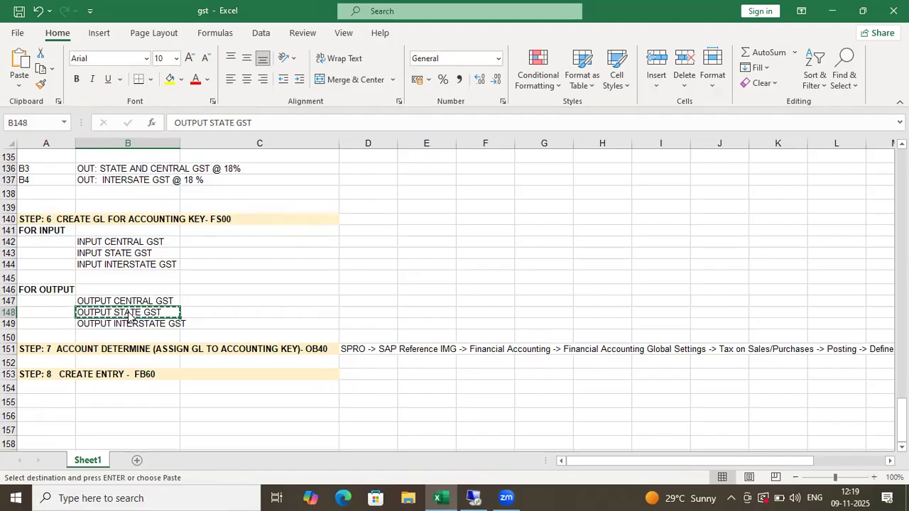
key("alt+Tab")
right_click(97, 262)
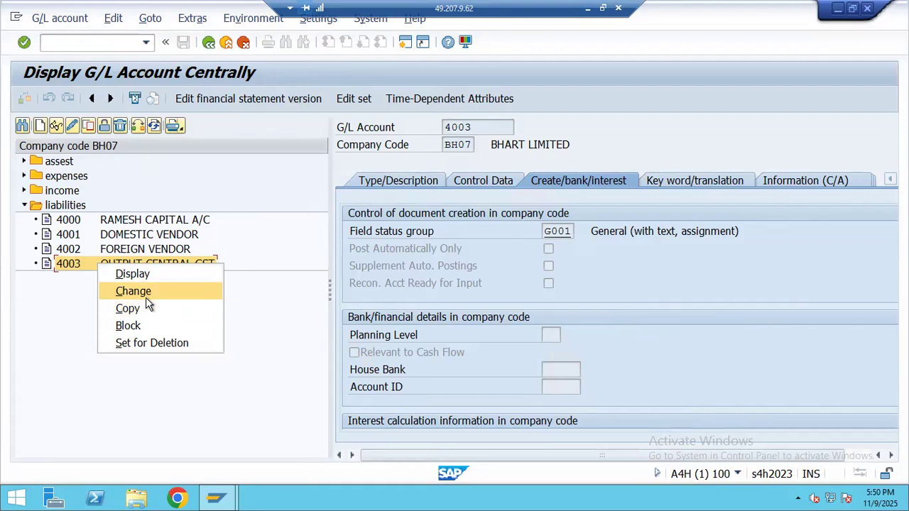
left_click(193, 310)
left_click(218, 257)
key("BackSpace")
type("4")
key("Return")
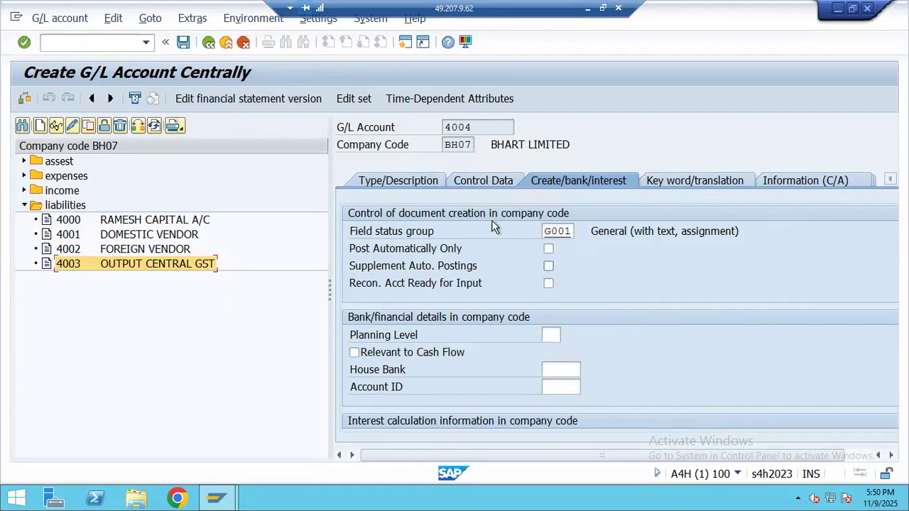
- Replace account 4004's short and long text with OUTPUT STATE GST and save it
left_click(424, 180)
left_click_drag(656, 294, 467, 305)
type("OUTPUT STATE GST")
left_click(593, 321)
left_click_drag(660, 318, 487, 328)
type("OUTPUT STATE GST")
left_click(183, 42)
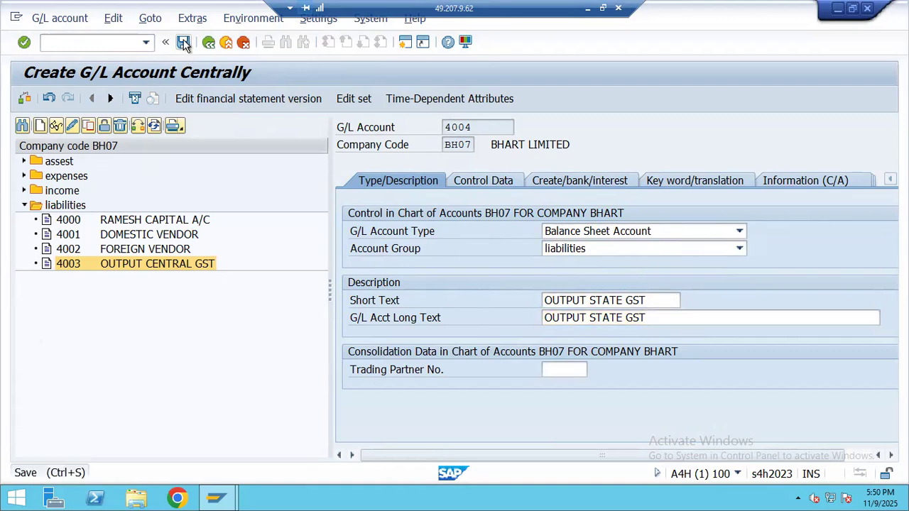
left_click(93, 320)
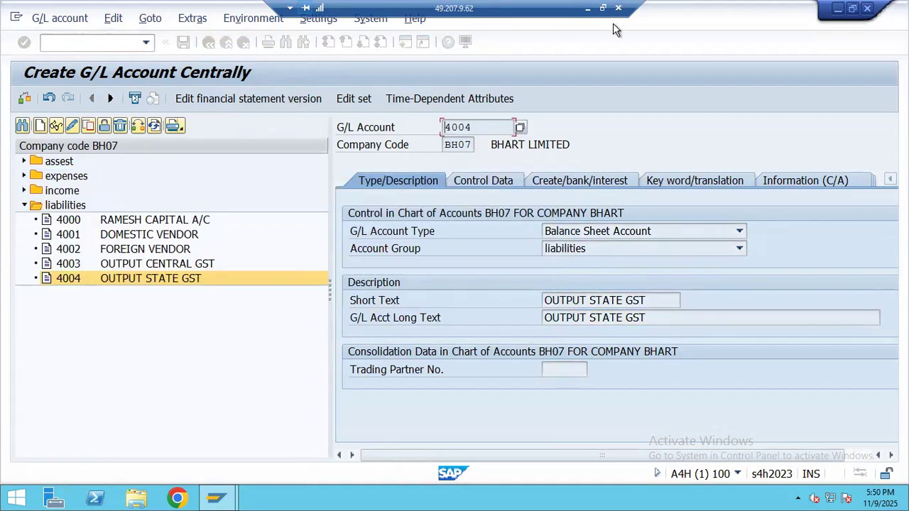
- Copy the OUTPUT INTERSTATE GST name from the Excel notes
left_click(585, 10)
left_click(124, 323)
key("ctrl+c")
left_click(473, 497)
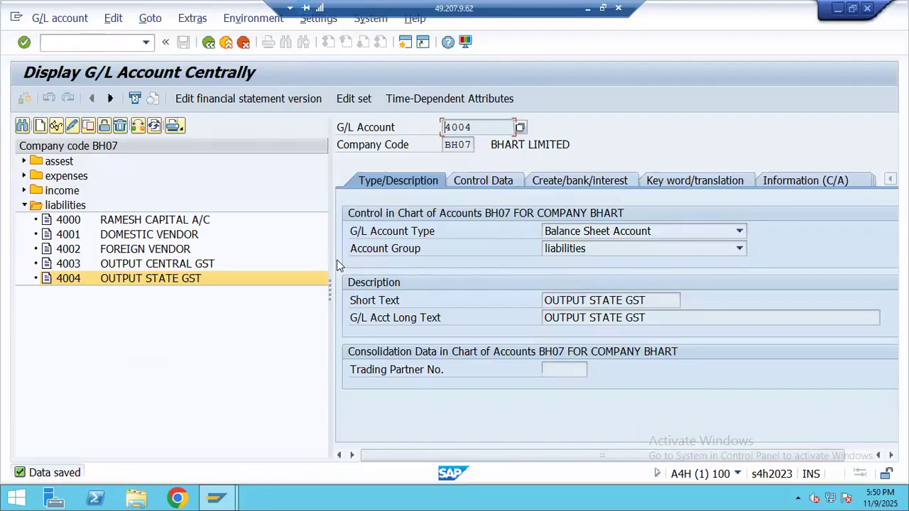
- Copy account 4004 into new account 4005
right_click(135, 286)
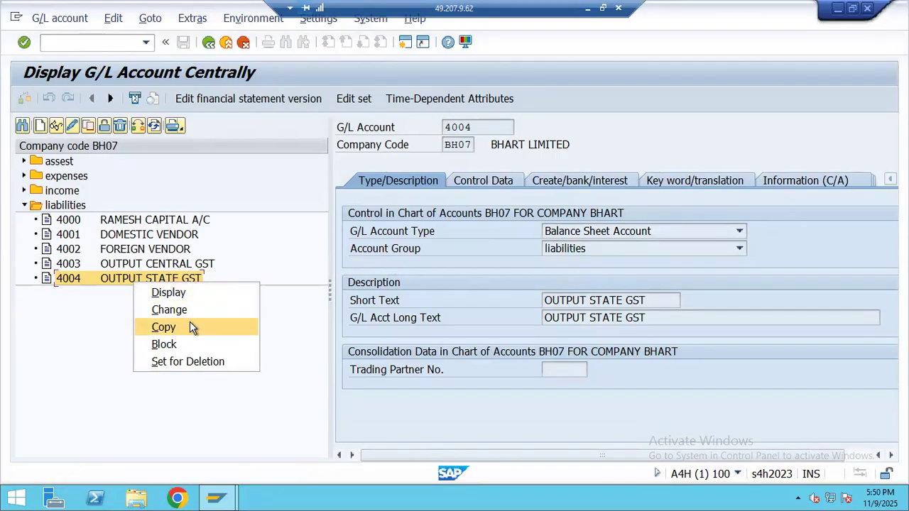
left_click(190, 321)
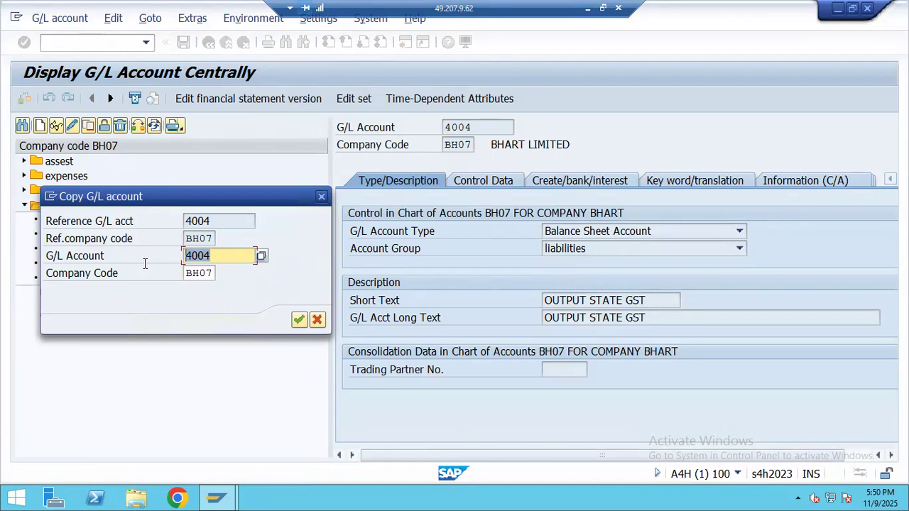
key("ctrl+v")
key("BackSpace")
key("BackSpace")
key("BackSpace")
key("BackSpace")
key("BackSpace")
key("BackSpace")
key("BackSpace")
key("BackSpace")
key("BackSpace")
key("BackSpace")
type("4005")
key("Return")
- Give account 4005 short text OUT INTERSTATE GST and long text OUTPUT INTERSTATE GST, then save
left_click_drag(634, 301, 506, 315)
key("ctrl+v")
left_click_drag(645, 321, 517, 331)
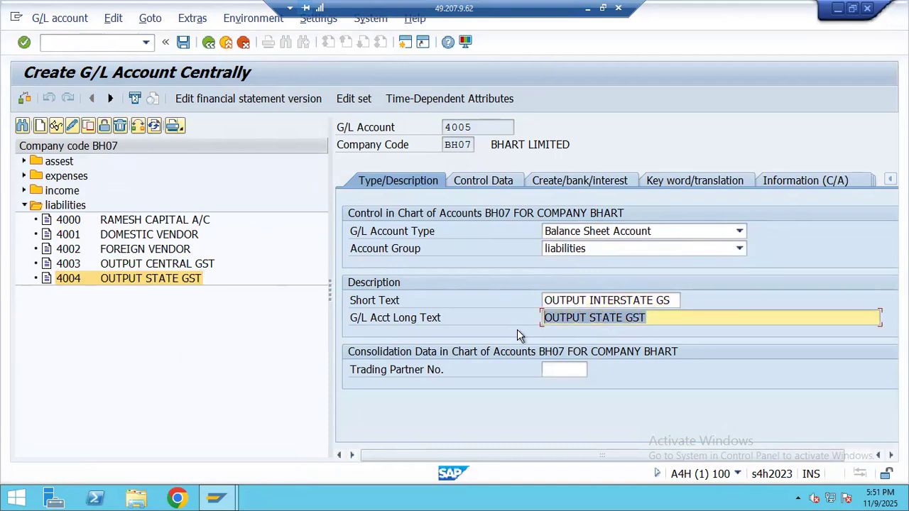
key("ctrl+v")
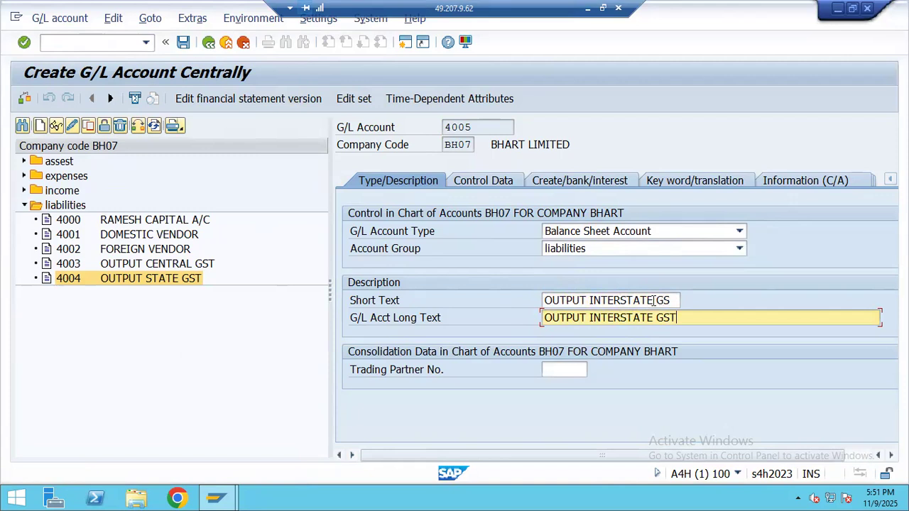
left_click(587, 301)
key("BackSpace")
key("BackSpace")
key("BackSpace")
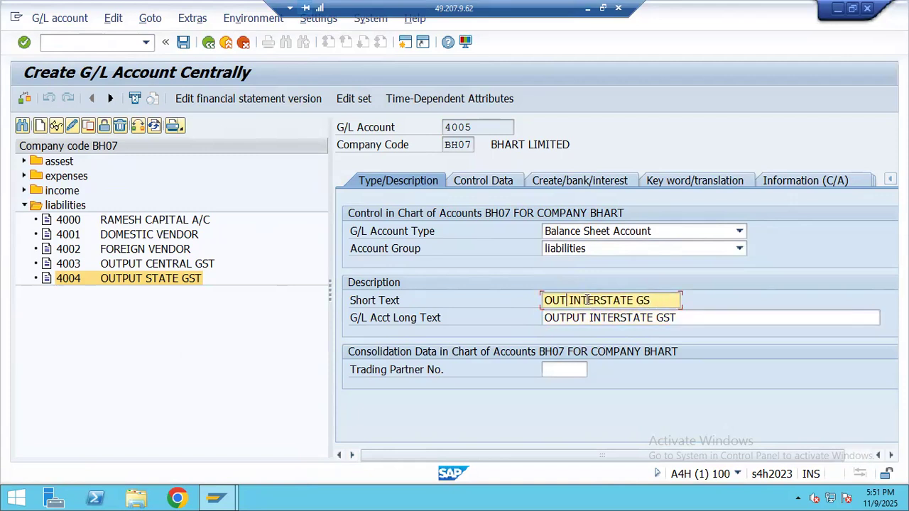
type("T")
left_click(183, 43)
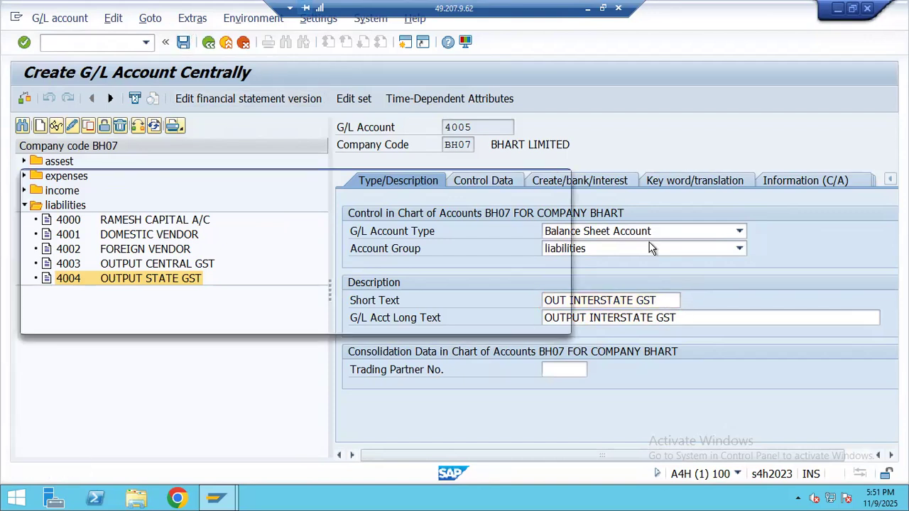
key("Return")
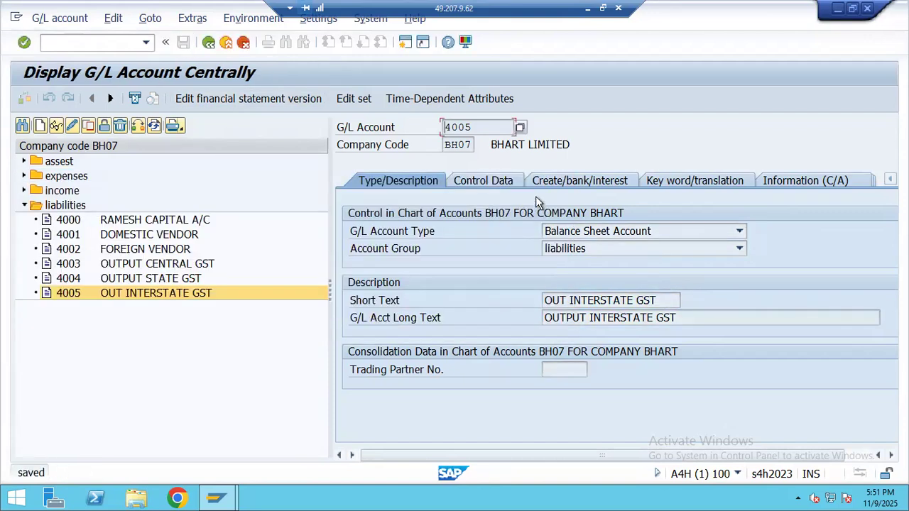
- Review account 4005's control data and document creation settings, then return to the Excel notes
left_click(497, 181)
left_click(564, 178)
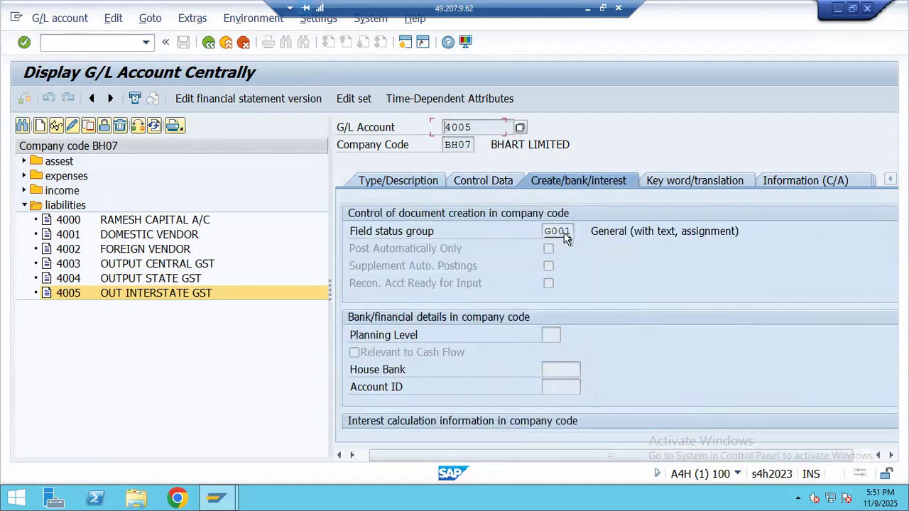
left_click(90, 39)
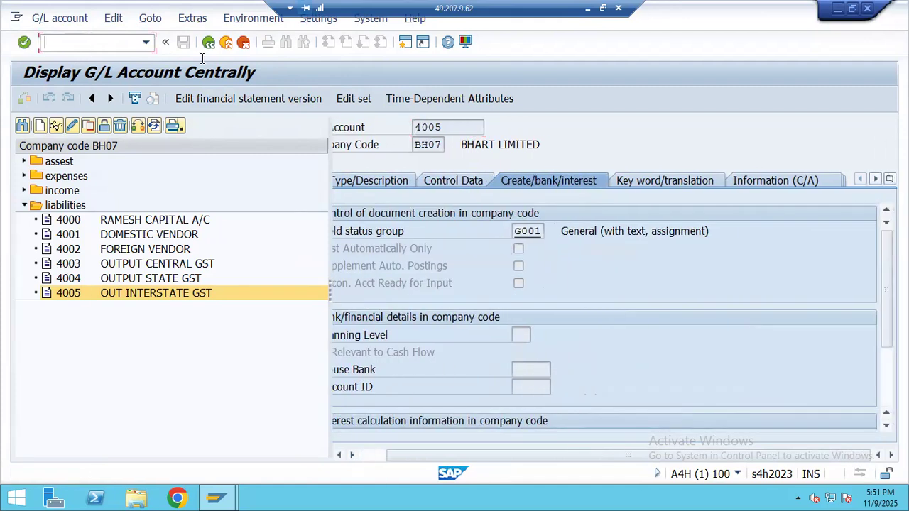
left_click(588, 8)
scroll(211, 365, "up", 1)
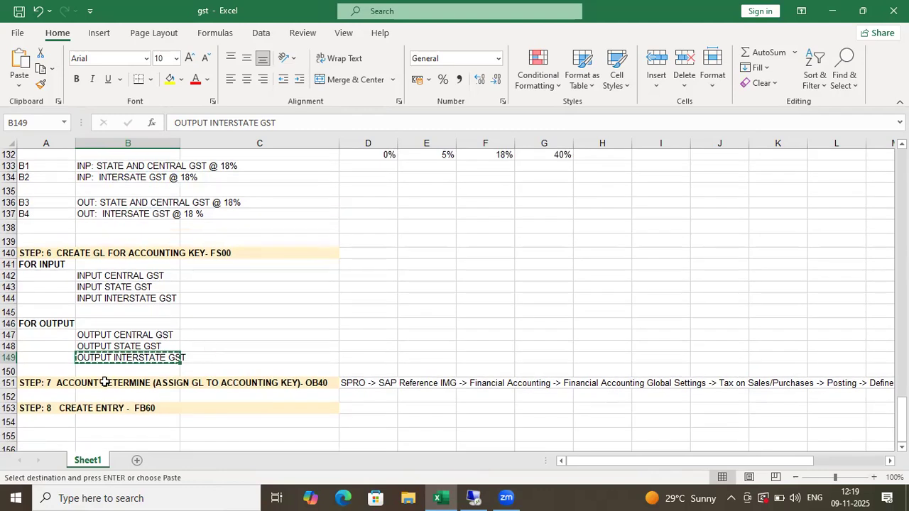
left_click_drag(112, 278, 121, 347)
left_click_drag(130, 178, 140, 206)
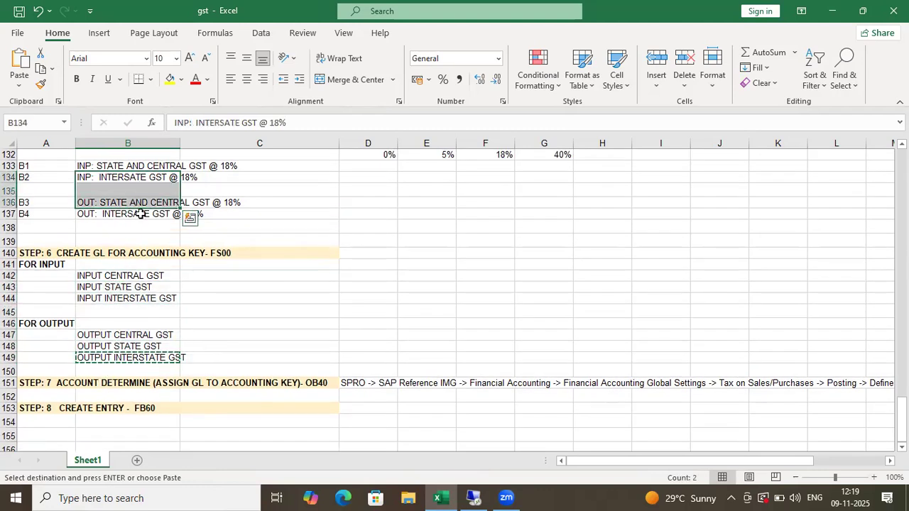
scroll(146, 224, "up", 3)
scroll(147, 241, "up", 17)
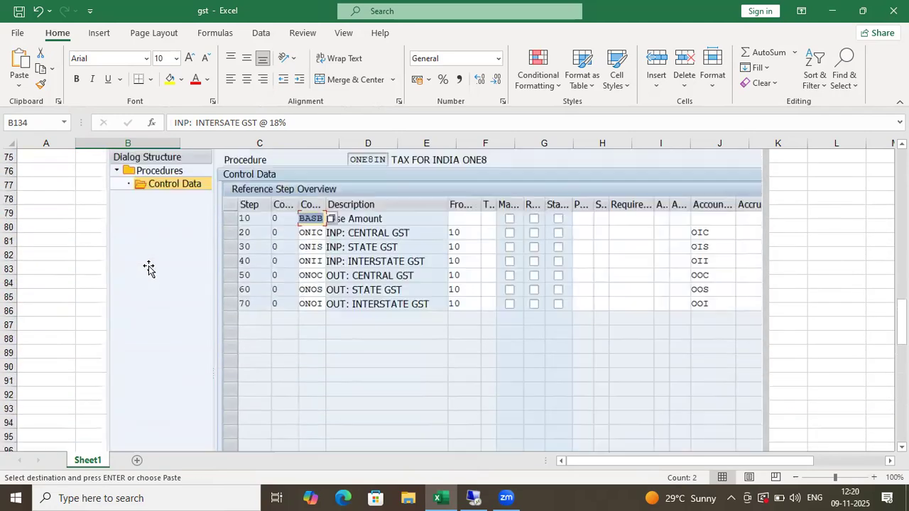
scroll(691, 322, "down", 9)
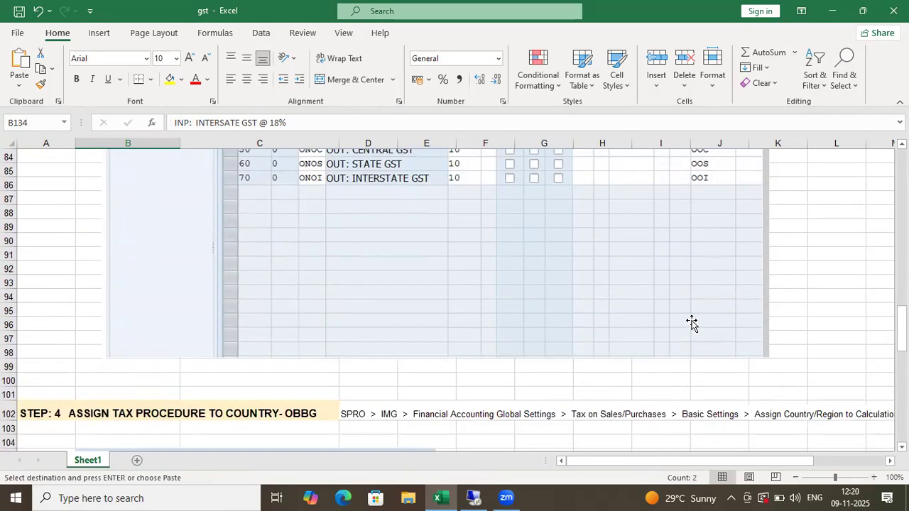
scroll(679, 322, "down", 10)
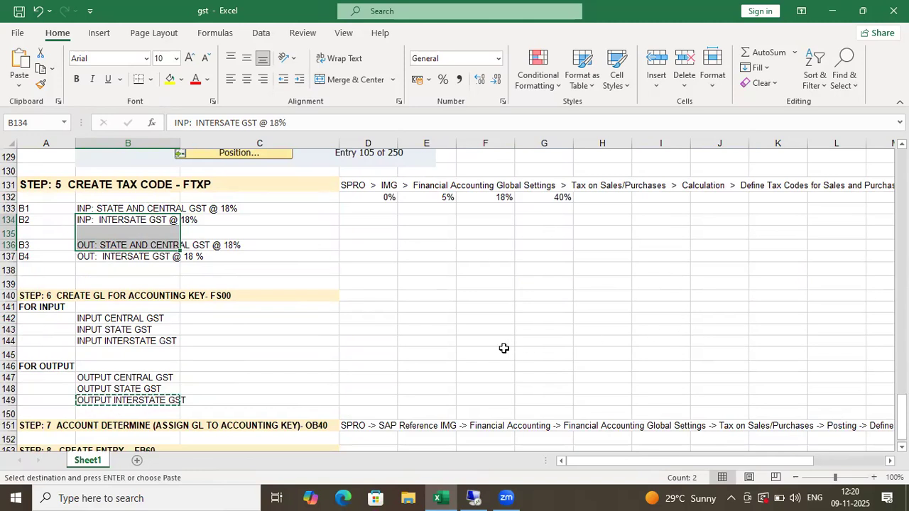
scroll(518, 344, "down", 1)
scroll(529, 340, "up", 2)
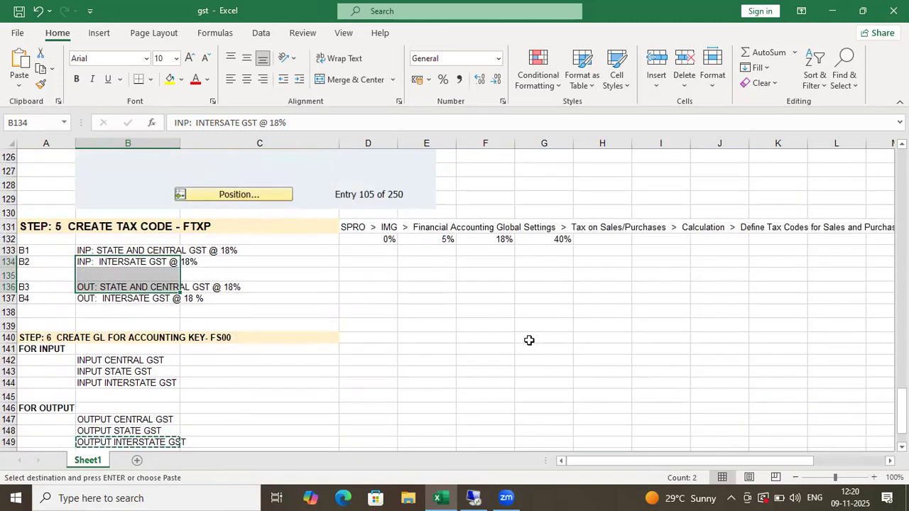
left_click(122, 361)
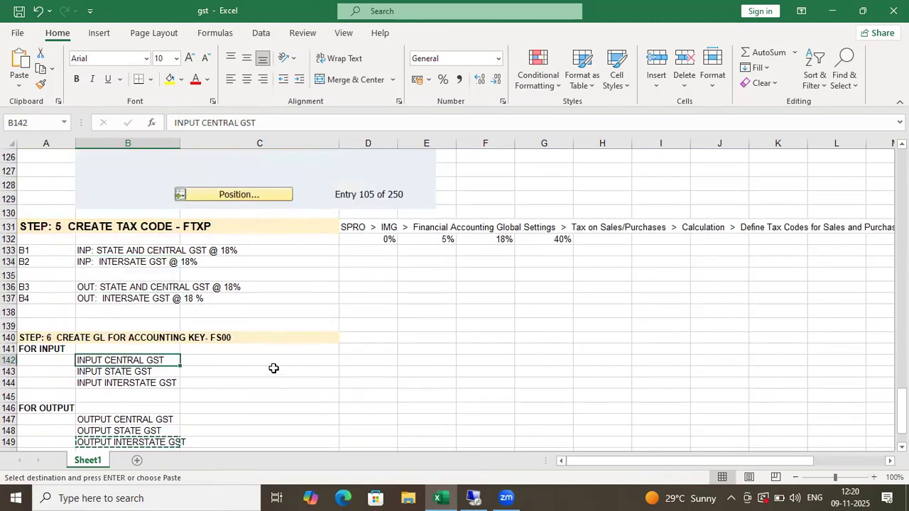
left_click_drag(112, 253, 259, 248)
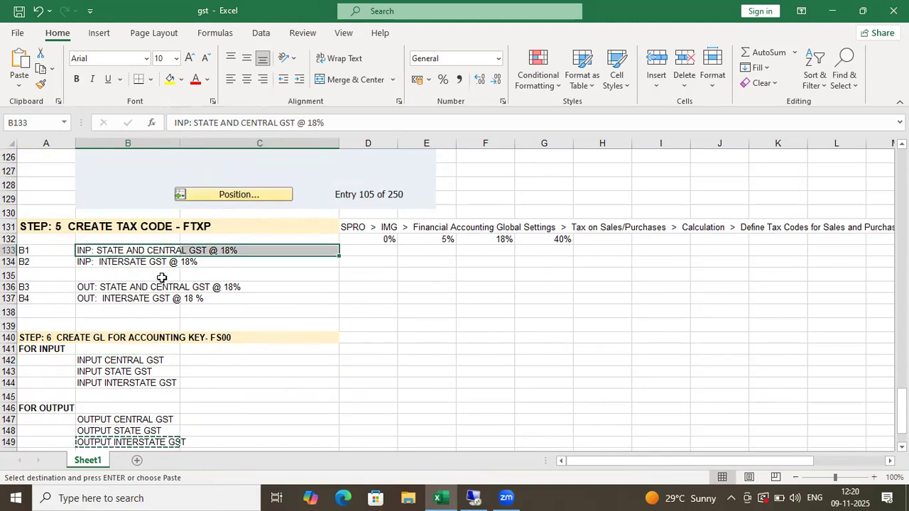
scroll(259, 298, "down", 4)
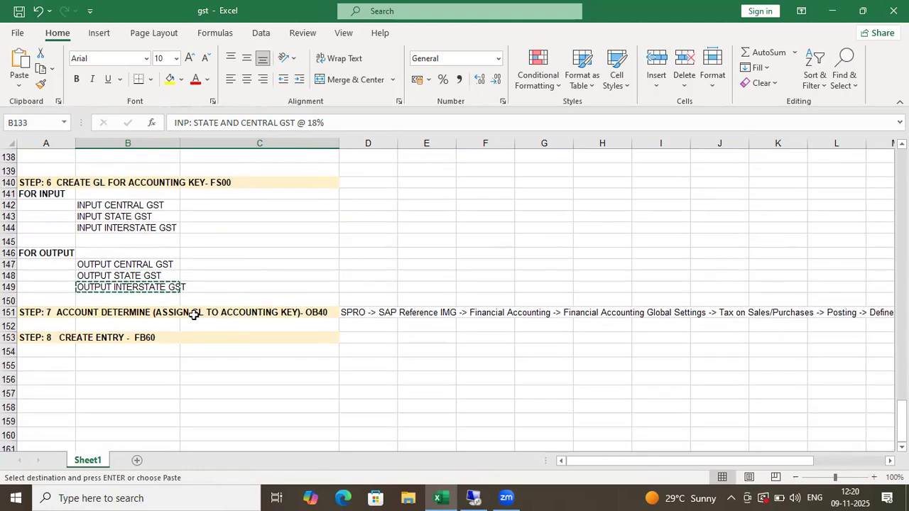
left_click(367, 313)
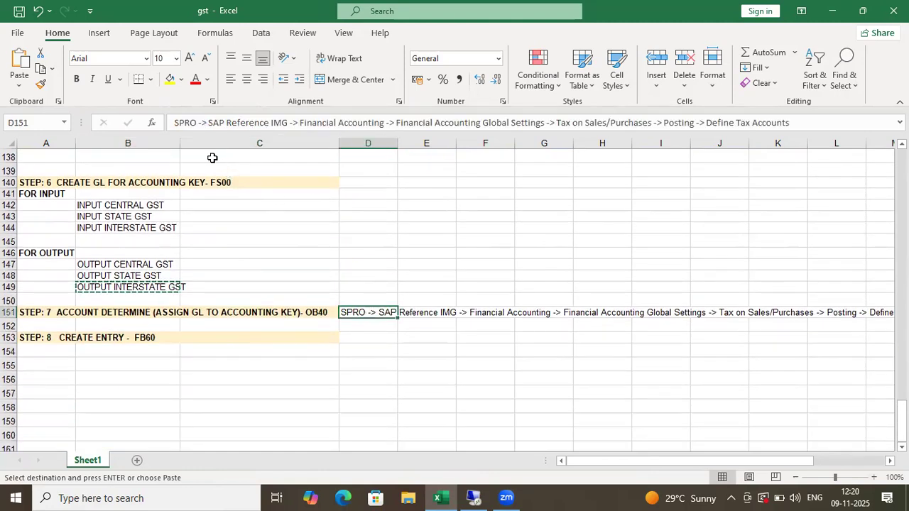
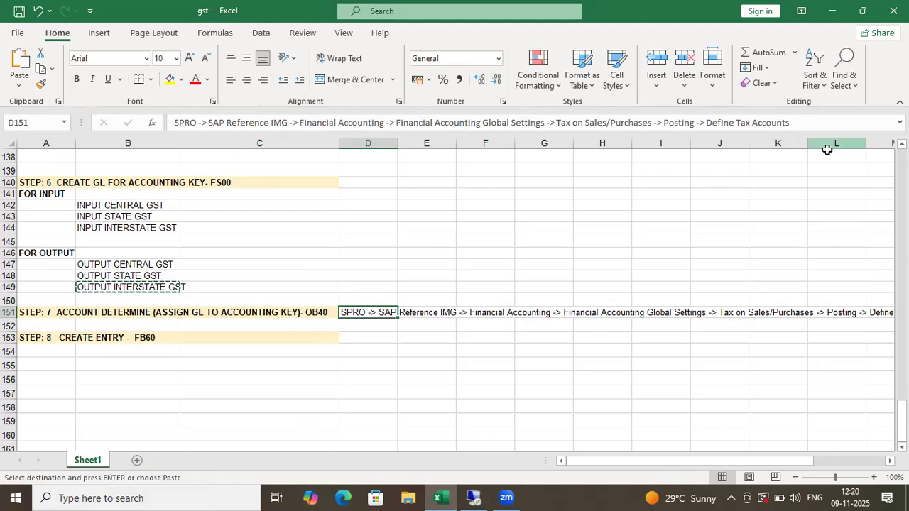
- Return from the Excel GST notes to the SAP session showing accounts 4003–4005
key("alt+Tab")
left_click(84, 46)
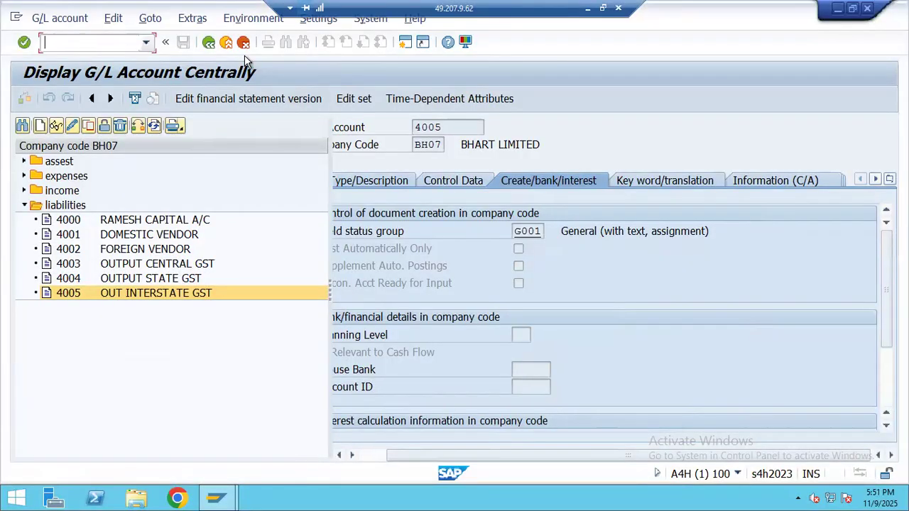
- Open a new SAP session and start SPRO's SAP Reference IMG
left_click(405, 42)
type("SPRO")
key("Return")
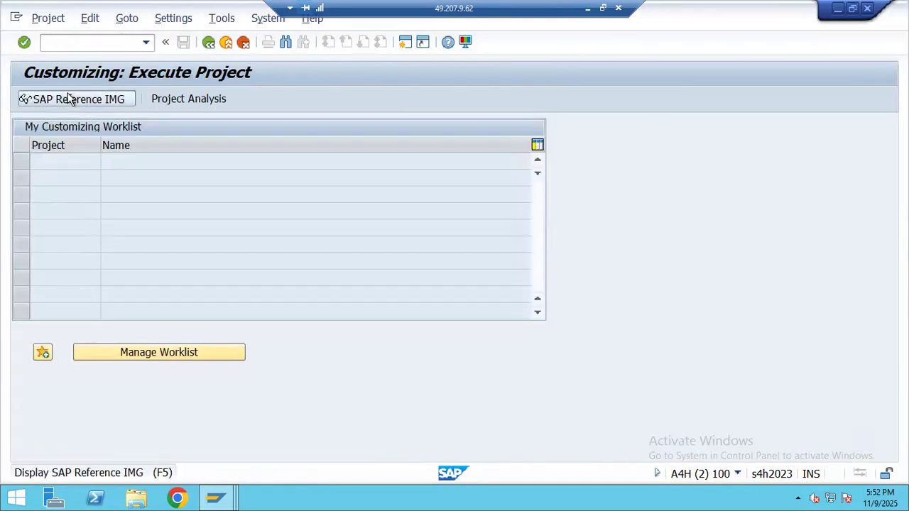
left_click(68, 98)
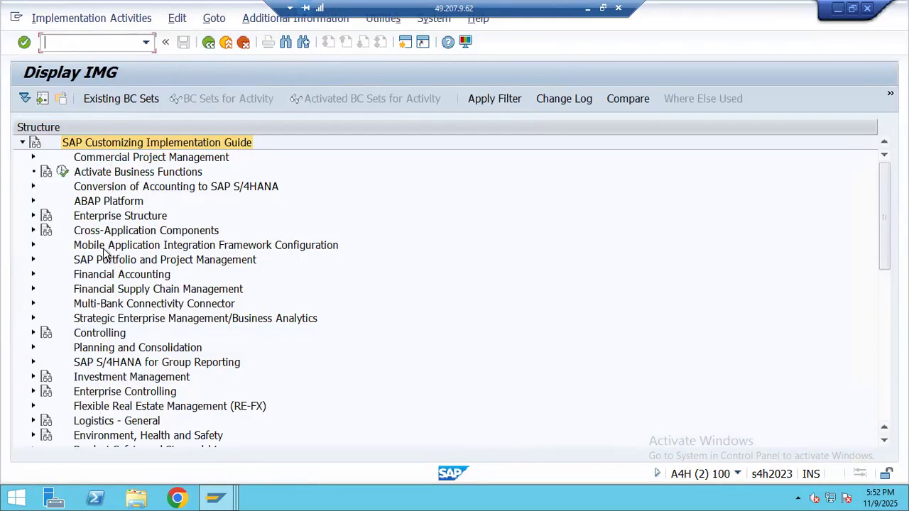
- Expand Financial Accounting > Global Settings > Tax on Sales/Purchases > Posting and run Define Tax Accounts
left_click(82, 278)
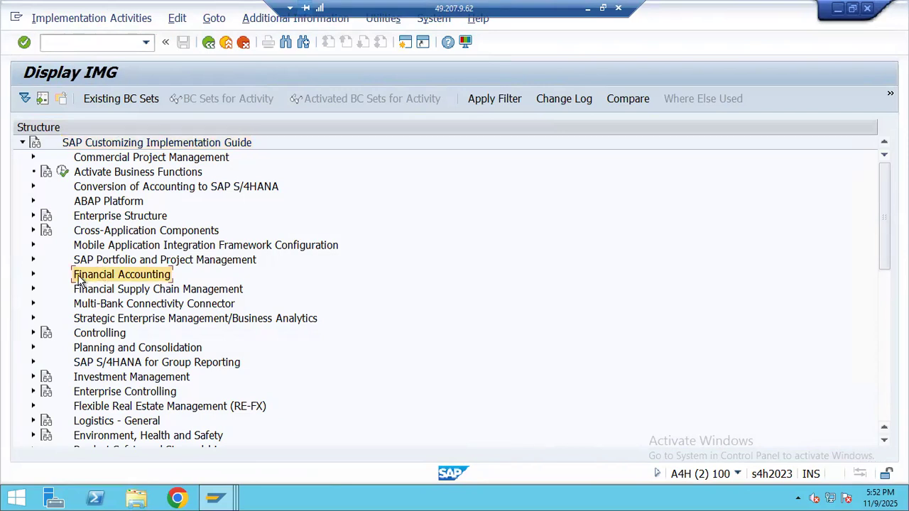
left_click(33, 275)
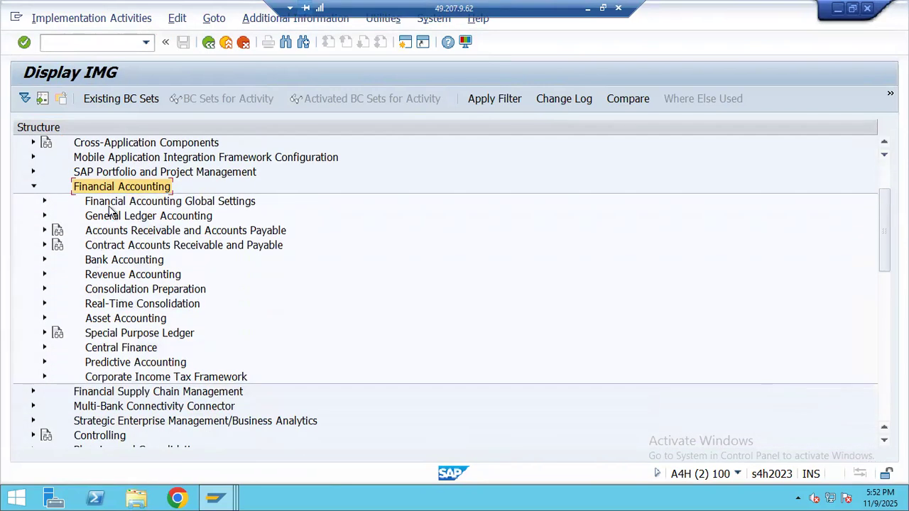
left_click(108, 206)
left_click(45, 206)
left_click(81, 238)
left_click(56, 231)
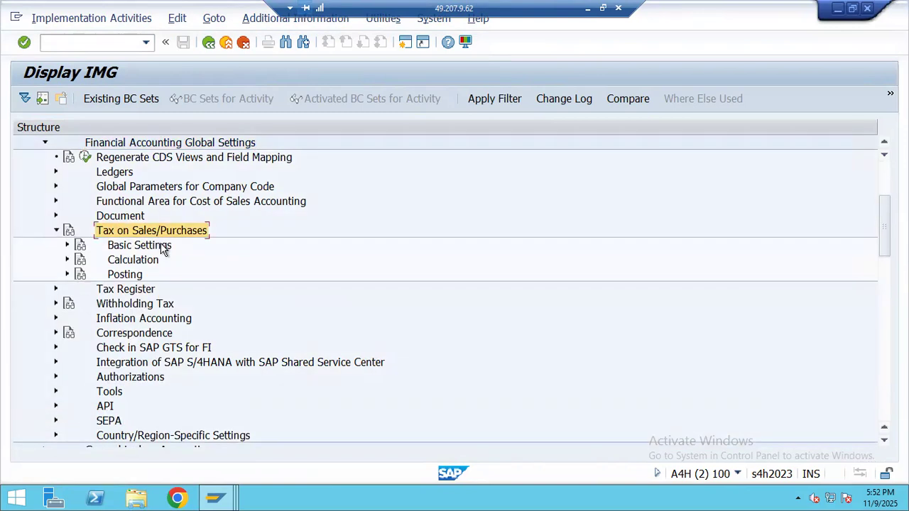
left_click(123, 275)
left_click(67, 274)
scroll(99, 273, "down", 1)
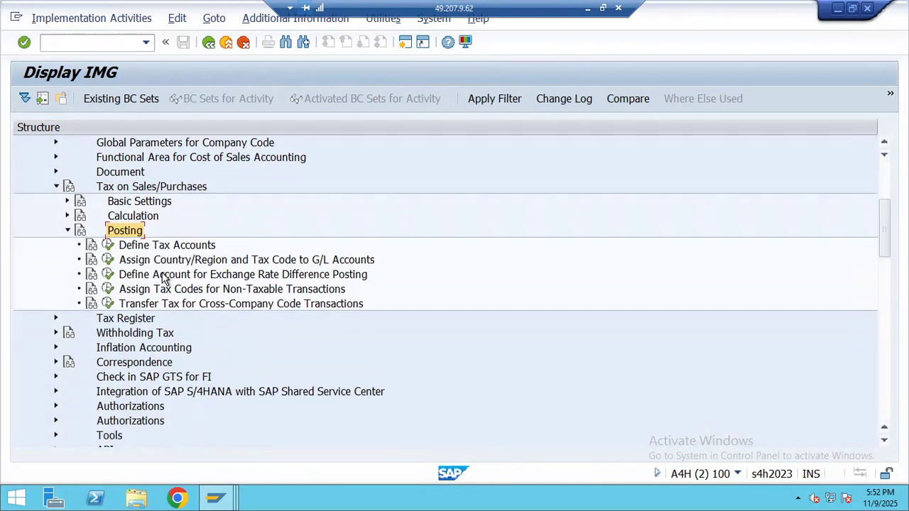
double_click(142, 247)
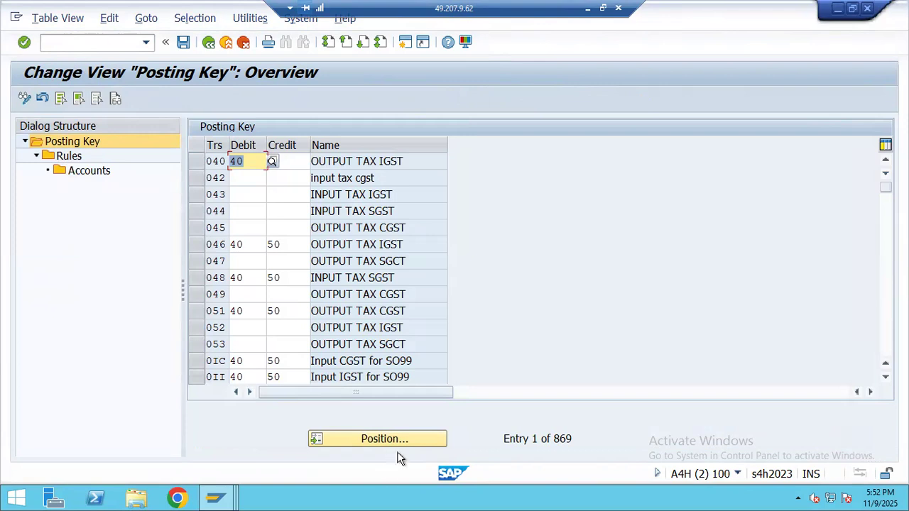
- Open the Position prompt and check the GST accounting keys in the Excel notes
left_click(380, 439)
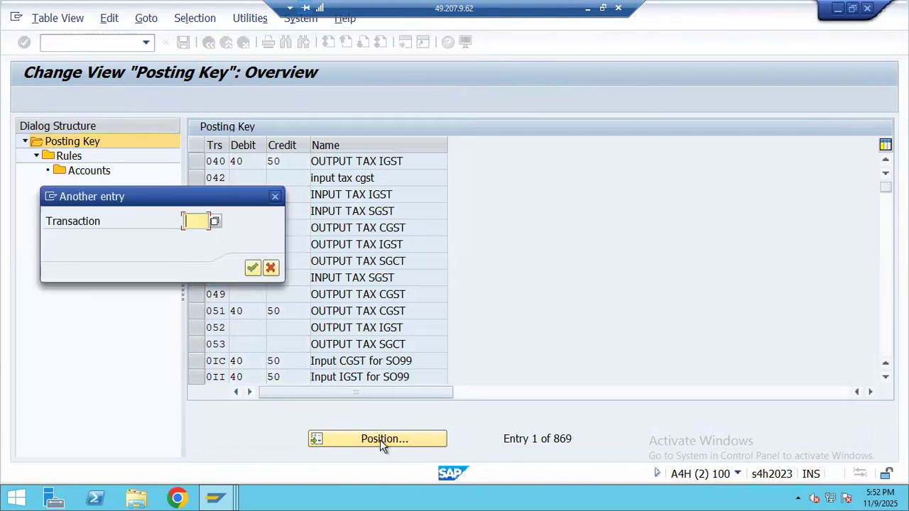
left_click(588, 8)
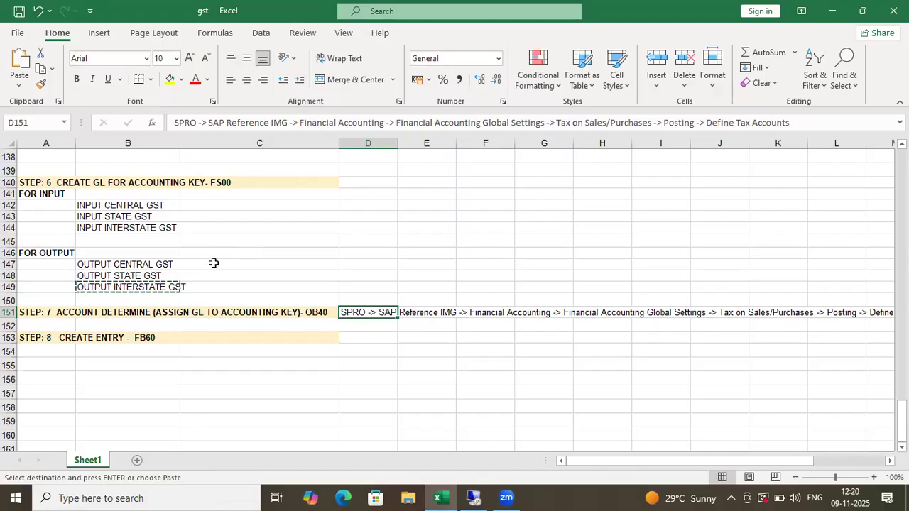
scroll(170, 274, "up", 12)
scroll(168, 277, "up", 20)
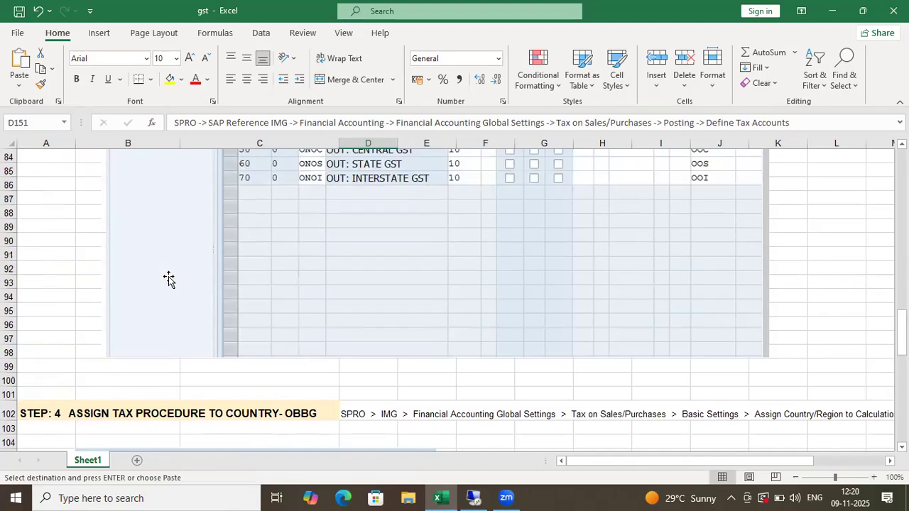
scroll(168, 276, "up", 2)
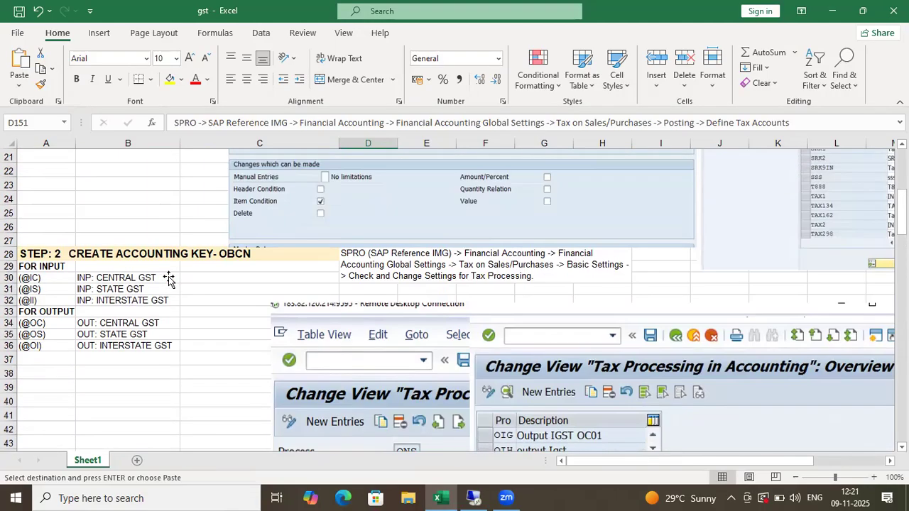
scroll(206, 271, "down", 2)
key("alt+Tab")
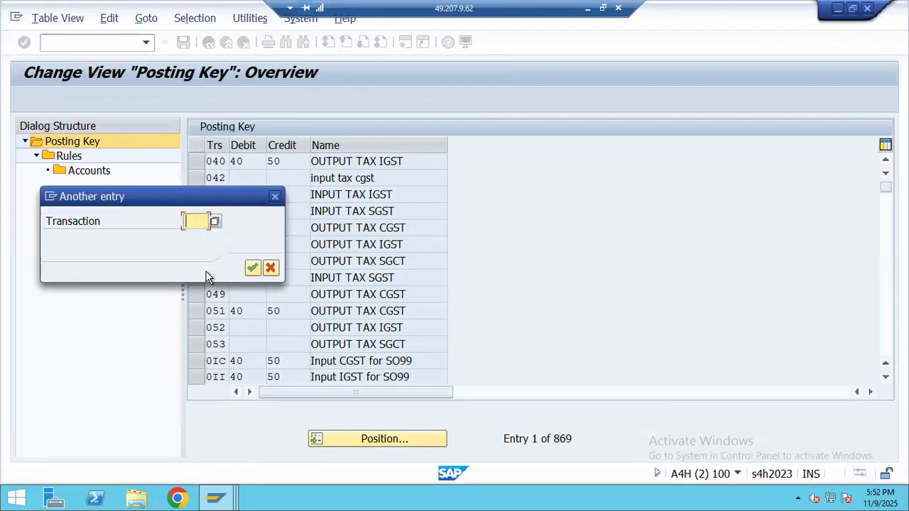
type("@IC")
key("Return")
left_click_drag(197, 163, 203, 179)
left_click_drag(201, 244, 201, 193)
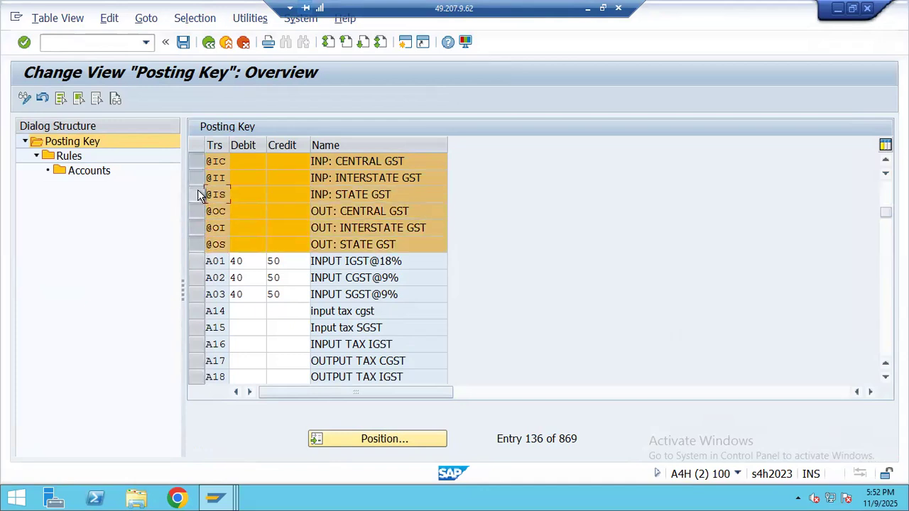
left_click_drag(197, 158, 250, 267)
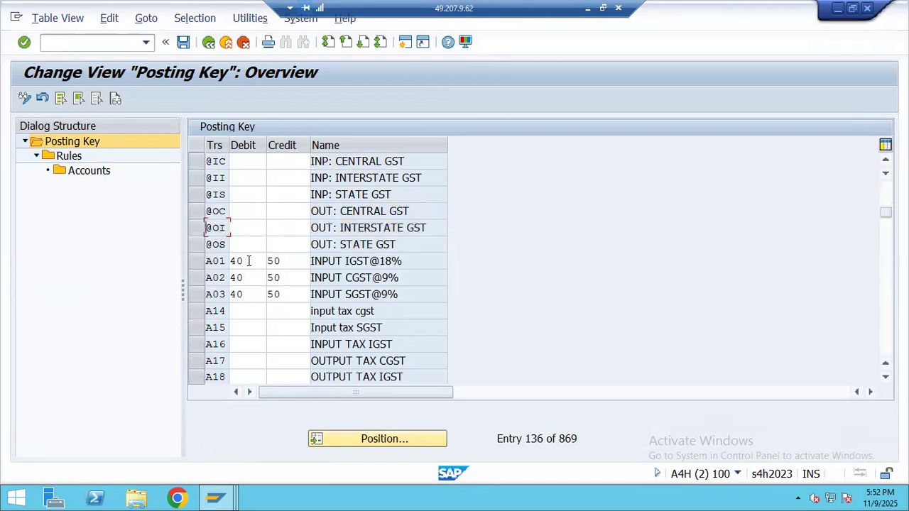
left_click(241, 163)
type("404040404")
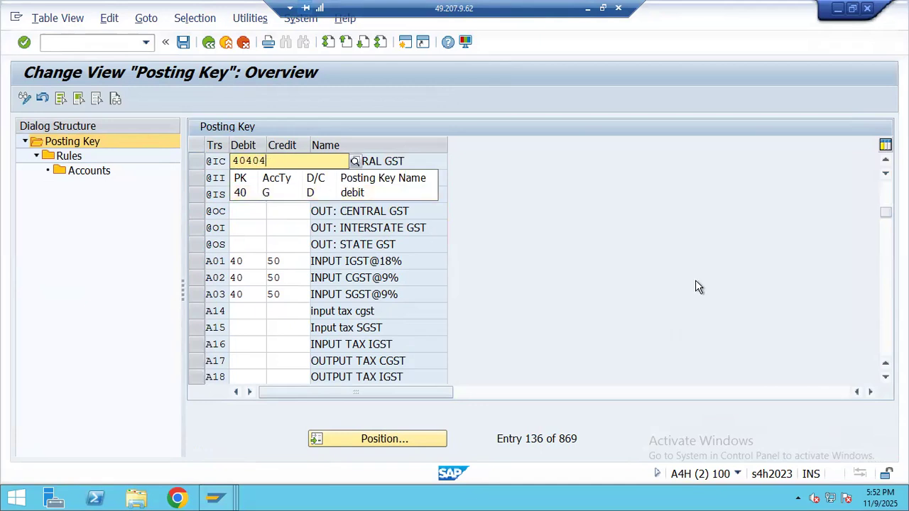
left_click(306, 190)
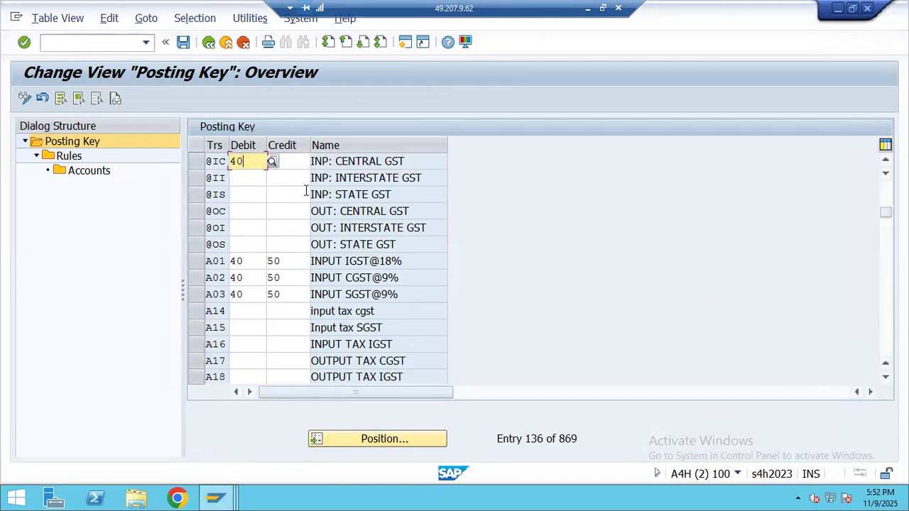
left_click(244, 179)
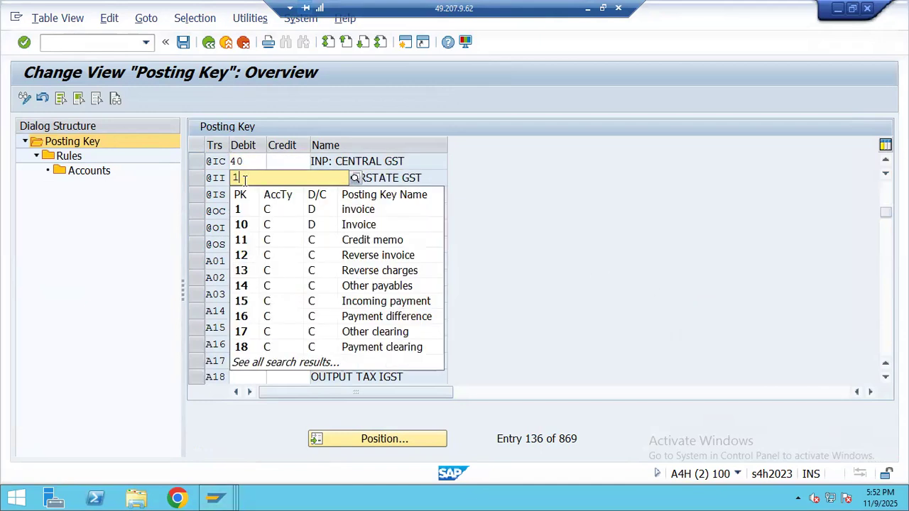
type("4")
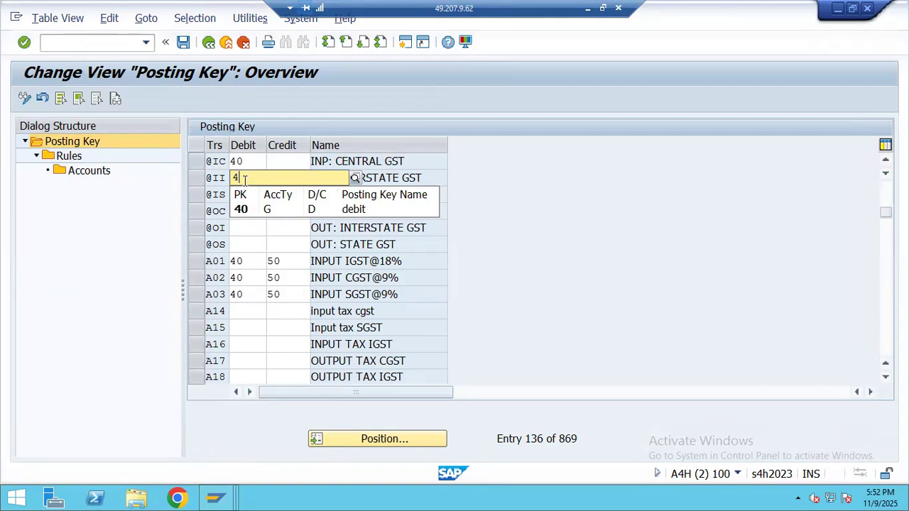
key("Down")
key("Return")
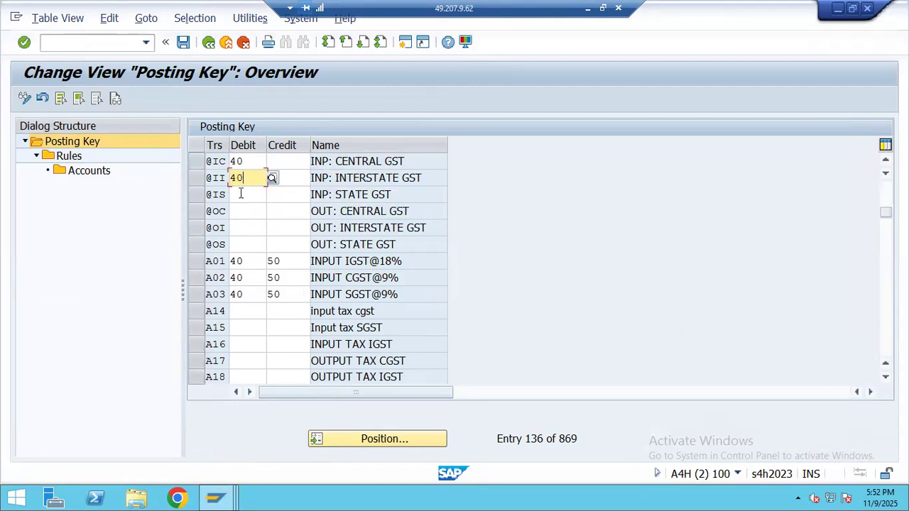
left_click(241, 194)
type("40")
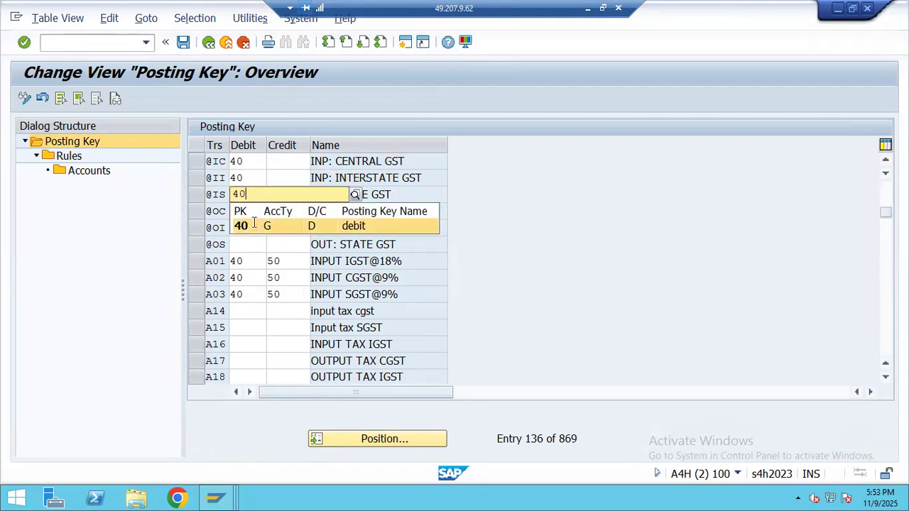
left_click(257, 224)
key("Down")
type("4")
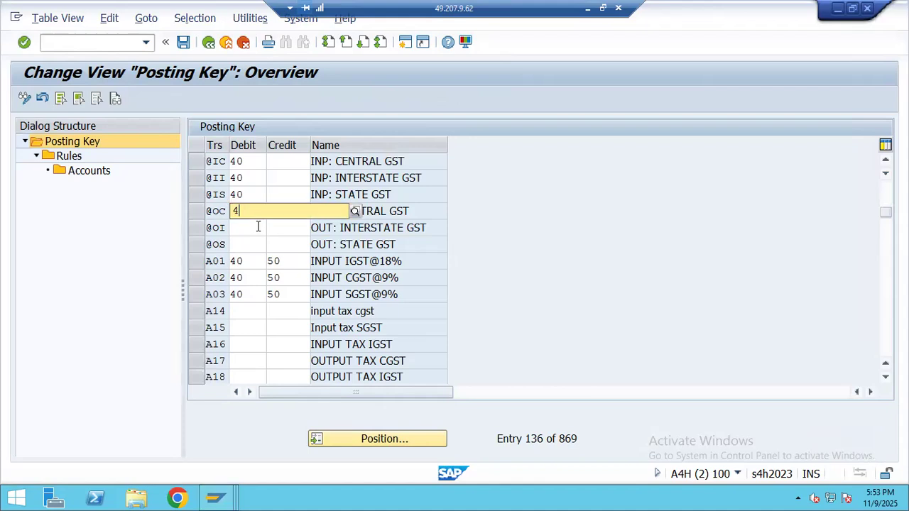
key("Down")
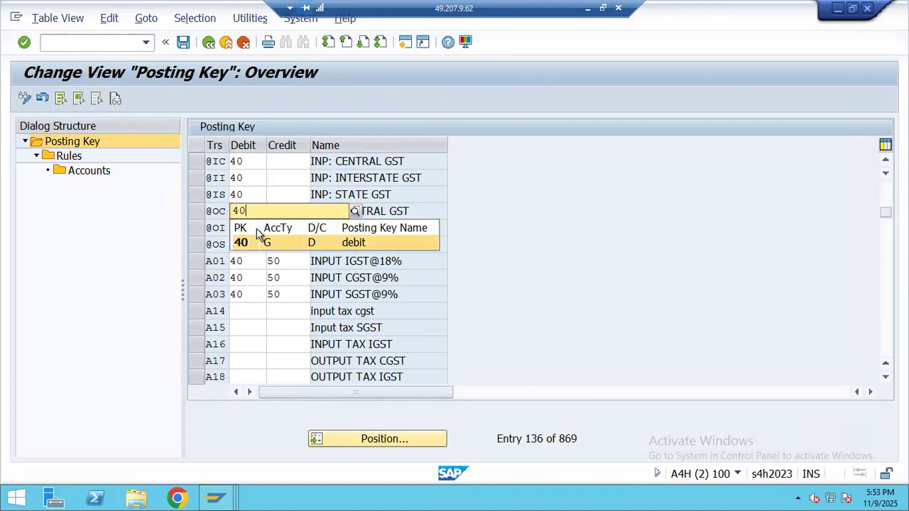
key("Return")
left_click(258, 228)
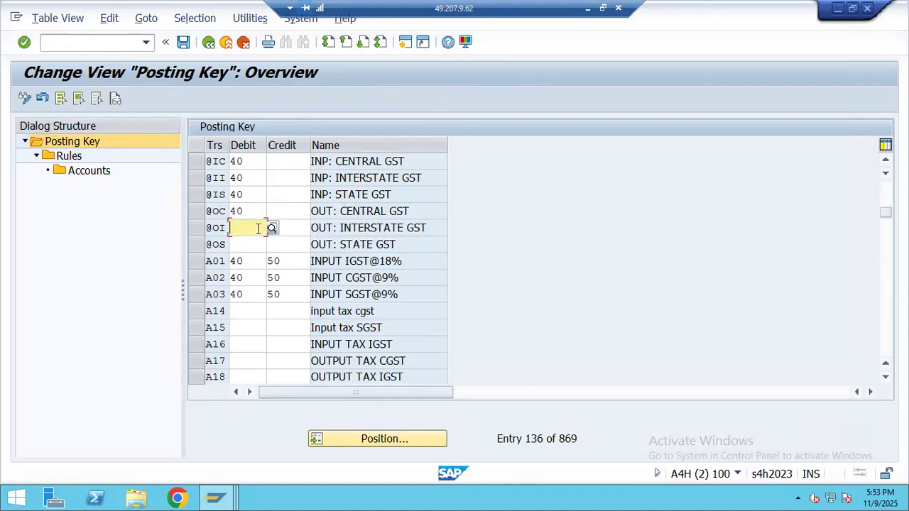
type("40")
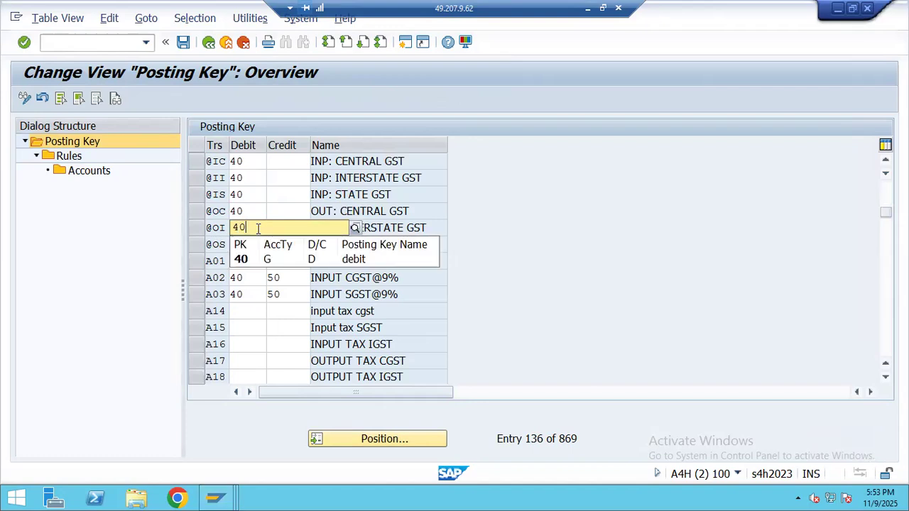
key("Return")
key("Down")
type("40")
key("Return")
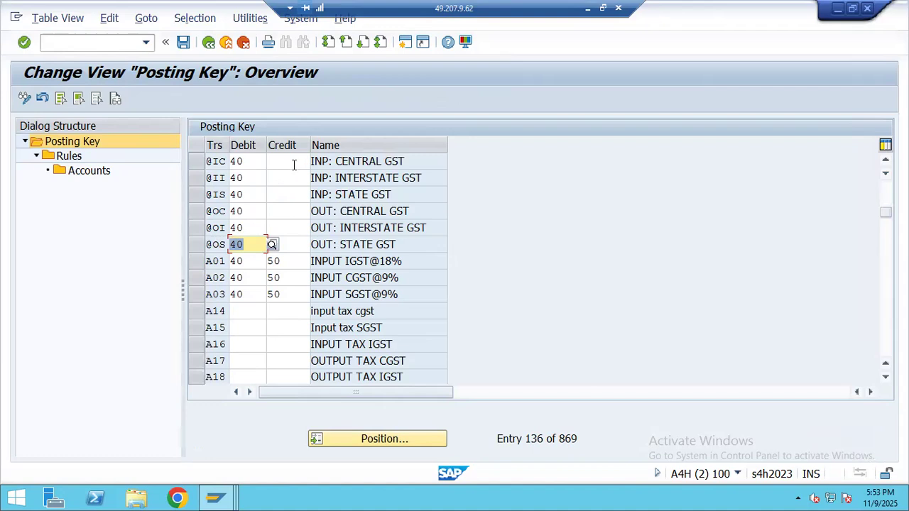
left_click(293, 165)
type("50")
key("Return")
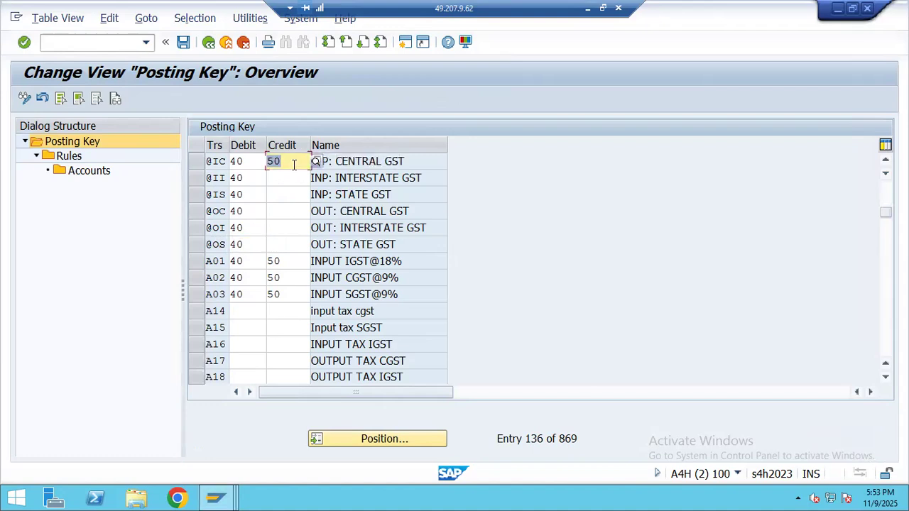
key("Down")
type("50")
key("Return")
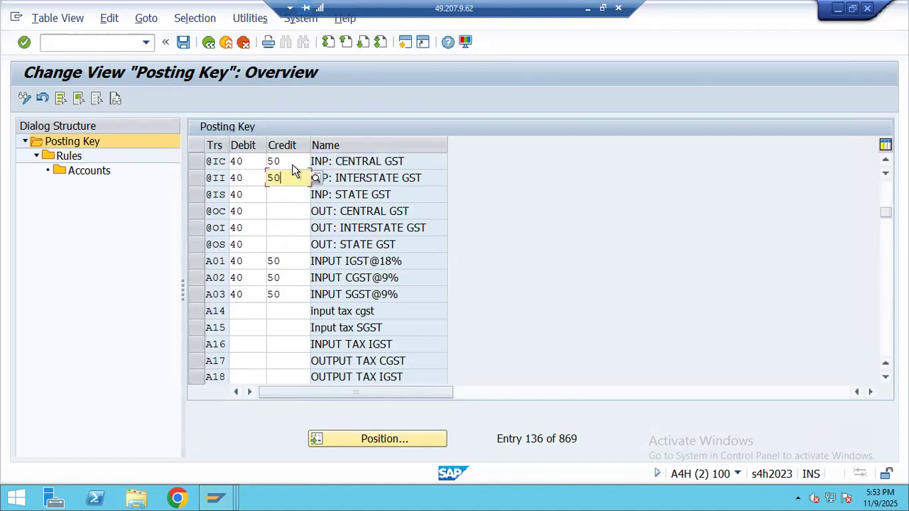
key("Down")
type("50")
key("Return")
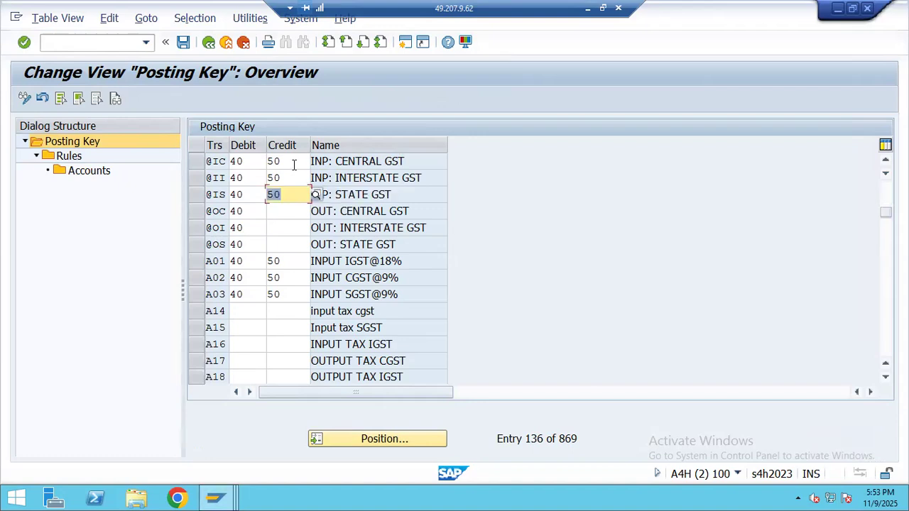
key("Down")
type("50")
key("Return")
key("Down")
type("50")
key("Return")
key("Down")
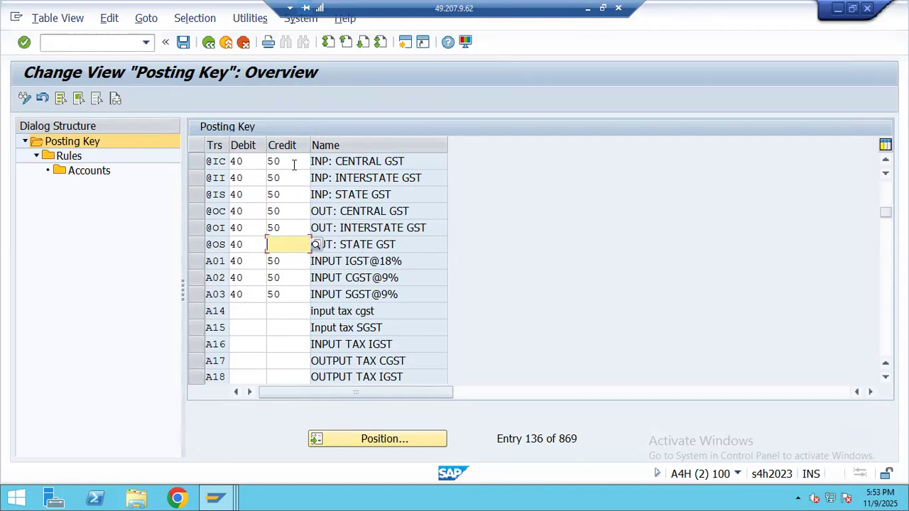
type("50")
key("Return")
left_click(198, 162)
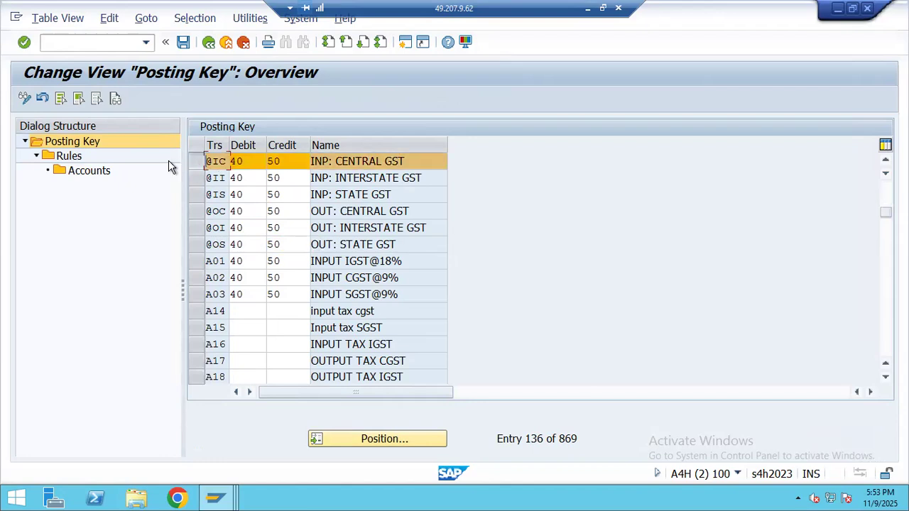
double_click(69, 157)
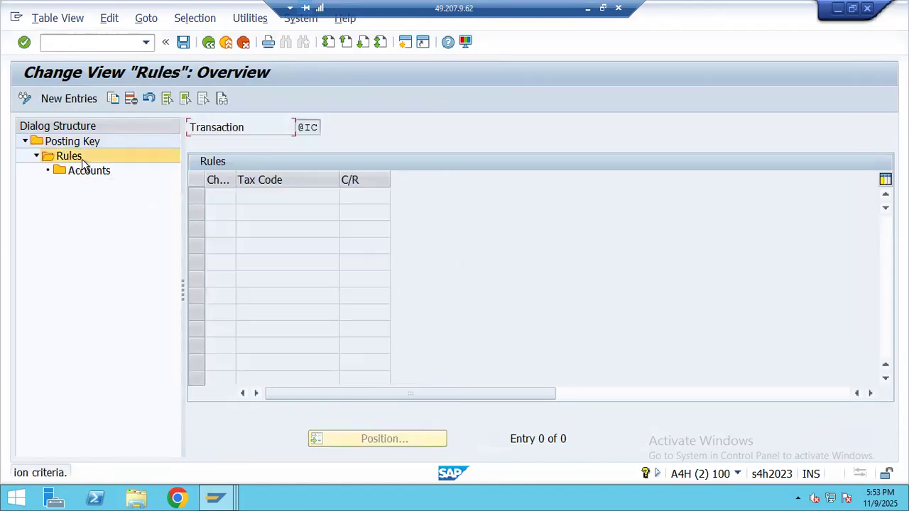
left_click(69, 99)
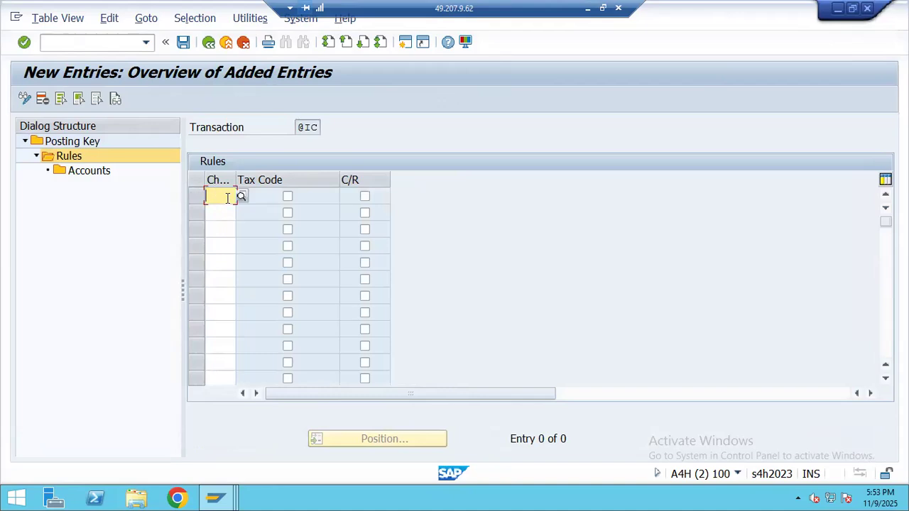
type("VN")
key("BackSpace")
key("BackSpace")
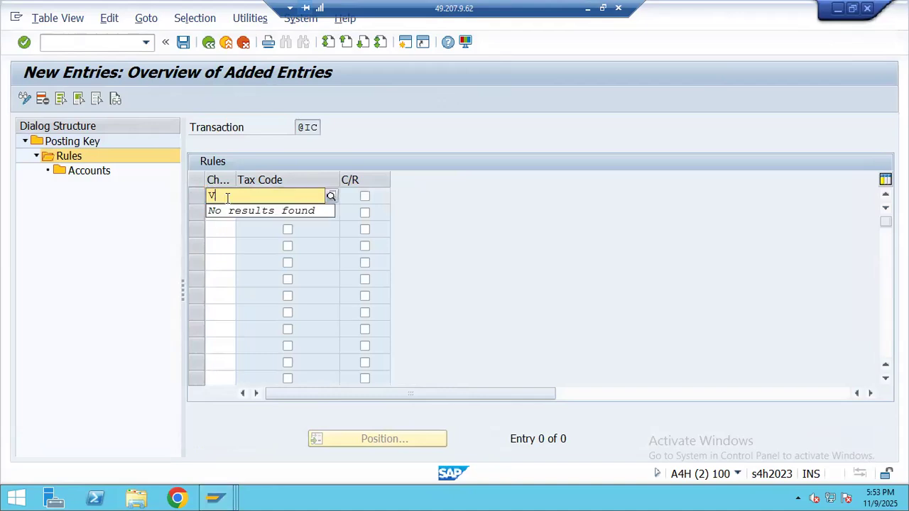
type("BH07")
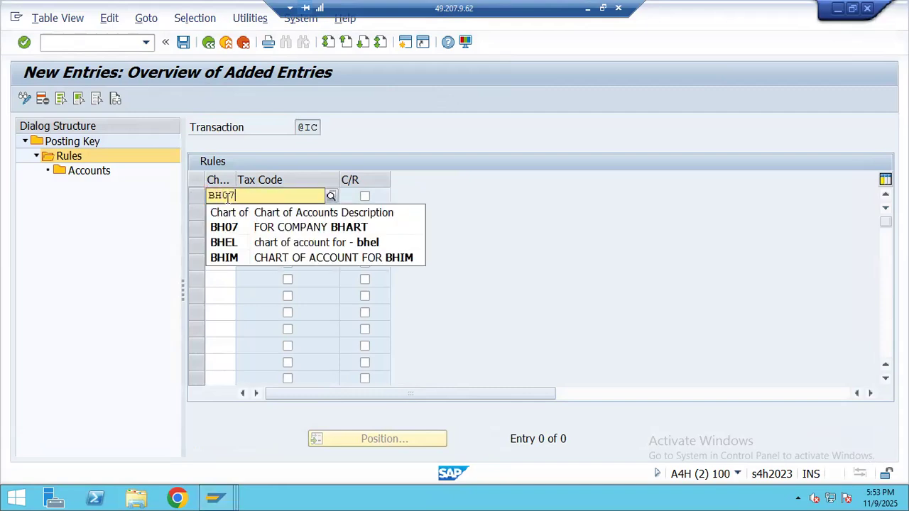
left_click(263, 227)
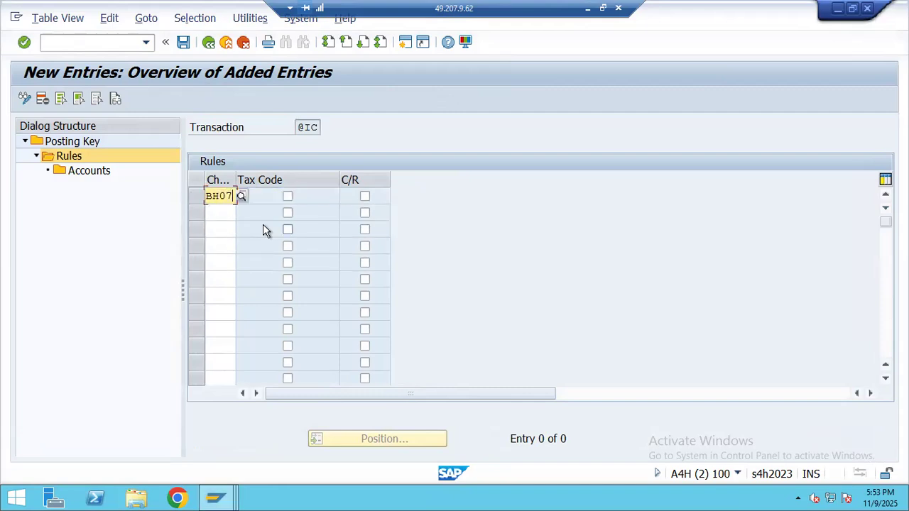
left_click(287, 198)
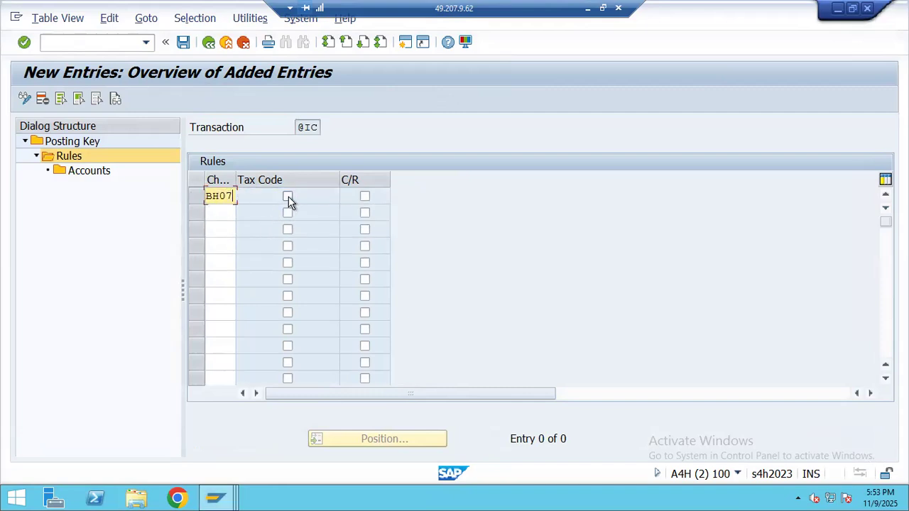
left_click(365, 197)
key("Return")
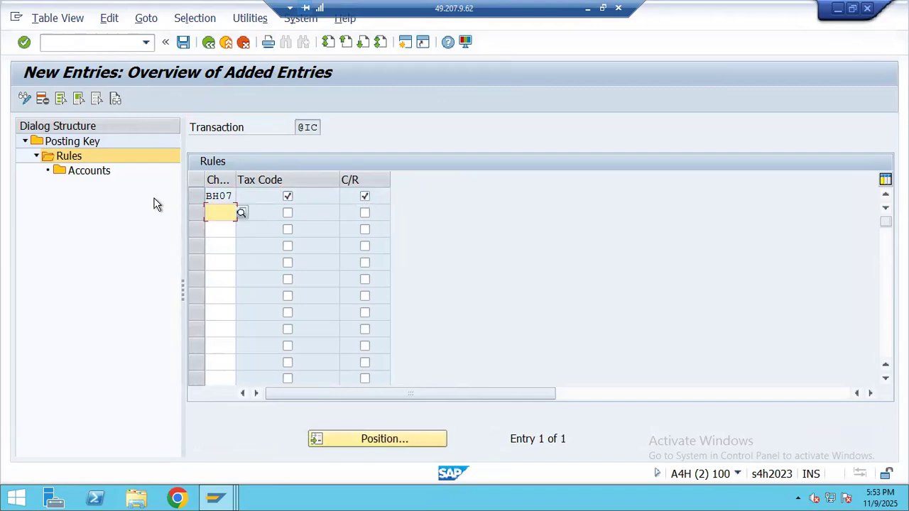
- Open the BH07 rule's account assignments and begin a new entry
left_click(197, 201)
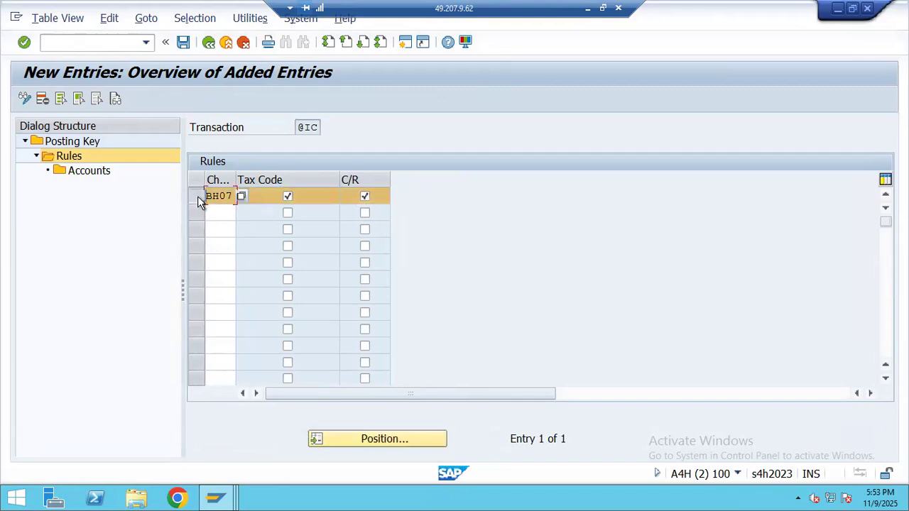
double_click(93, 172)
left_click(67, 99)
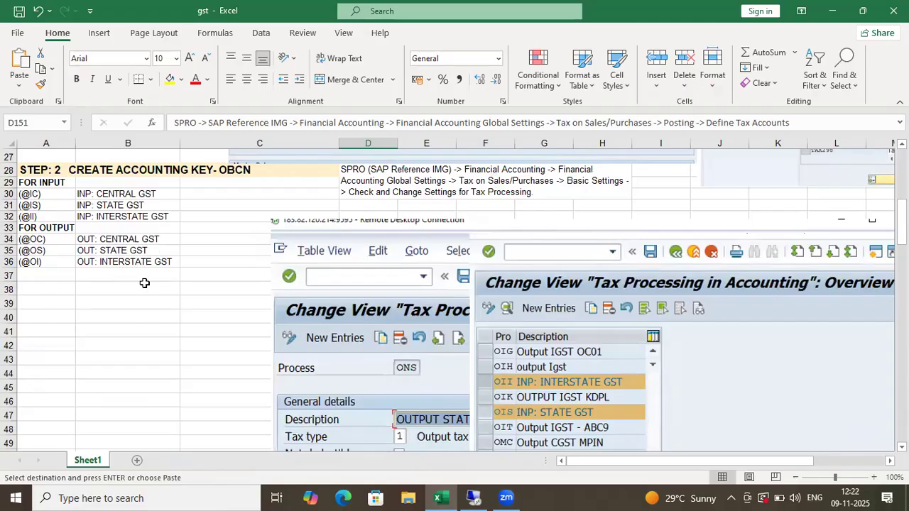
scroll(144, 288, "down", 20)
scroll(144, 288, "down", 13)
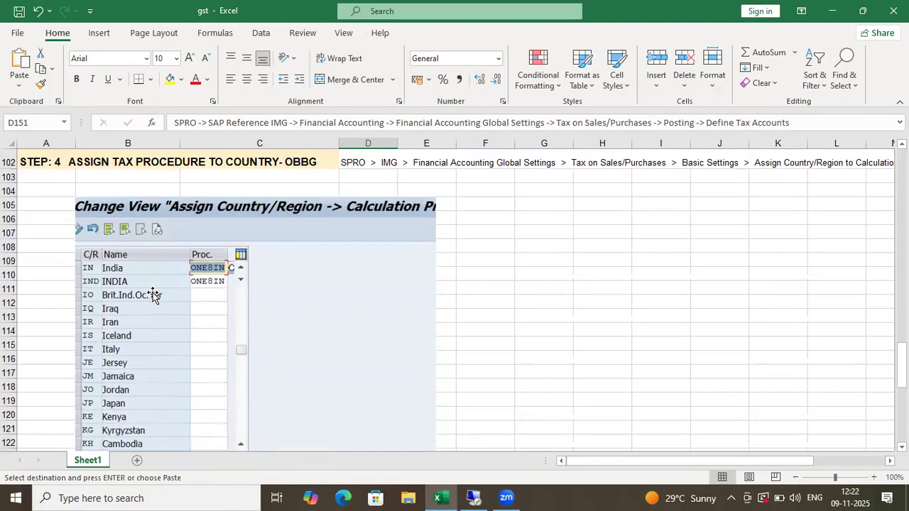
scroll(135, 291, "up", 2)
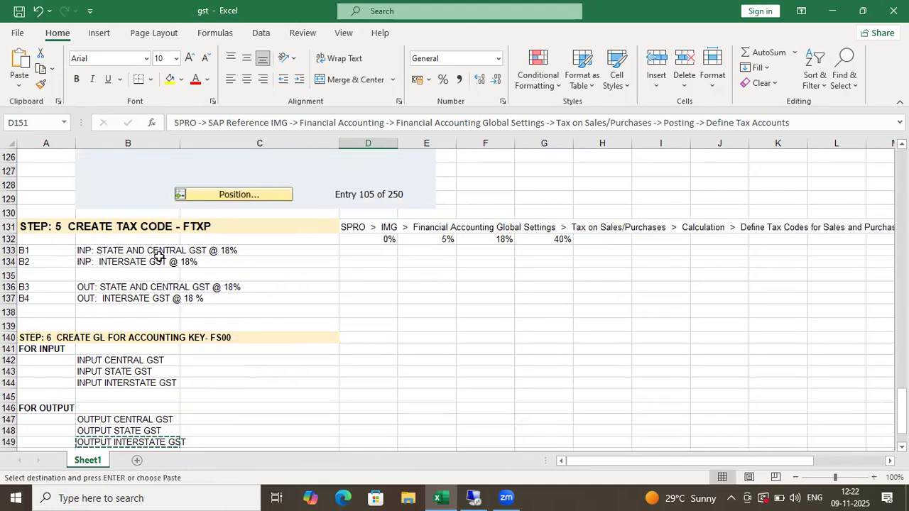
left_click(35, 255)
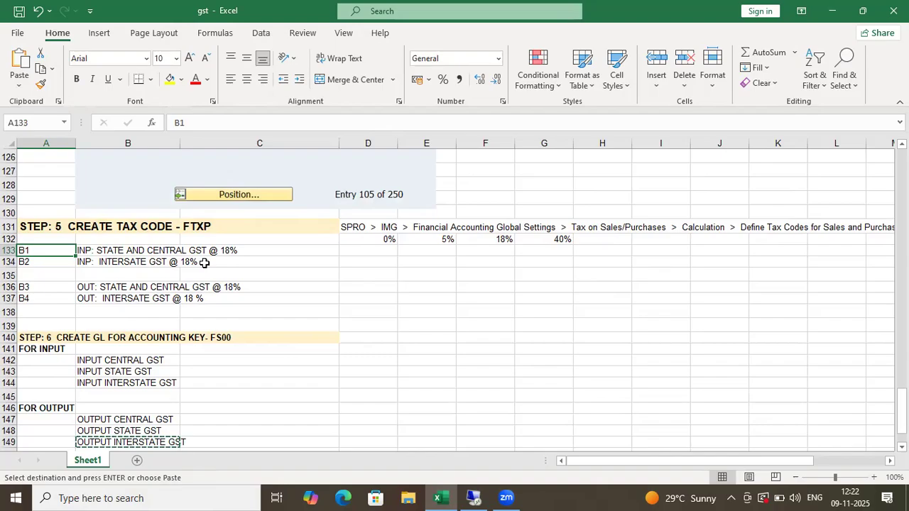
key("alt+Tab")
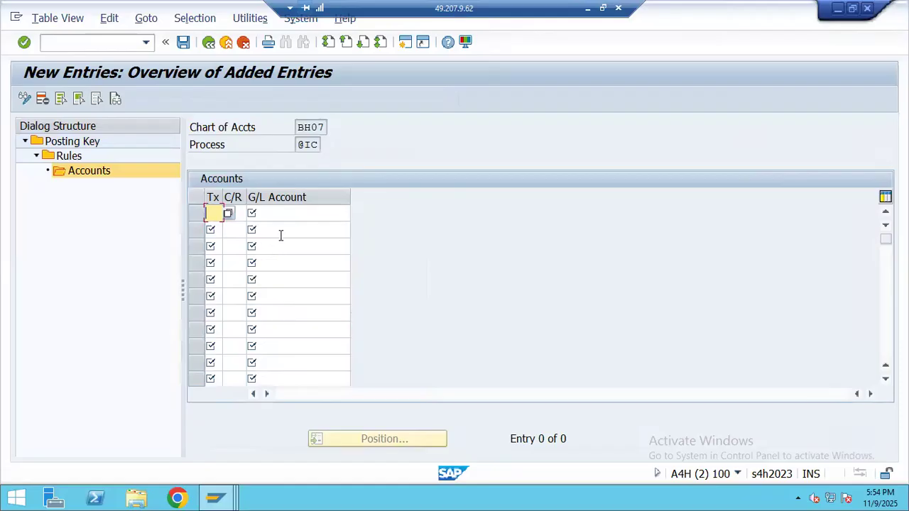
- Enter country IN and G/L account 1010 (INPUT CENTRAL GST) for tax code B1
left_click(237, 215)
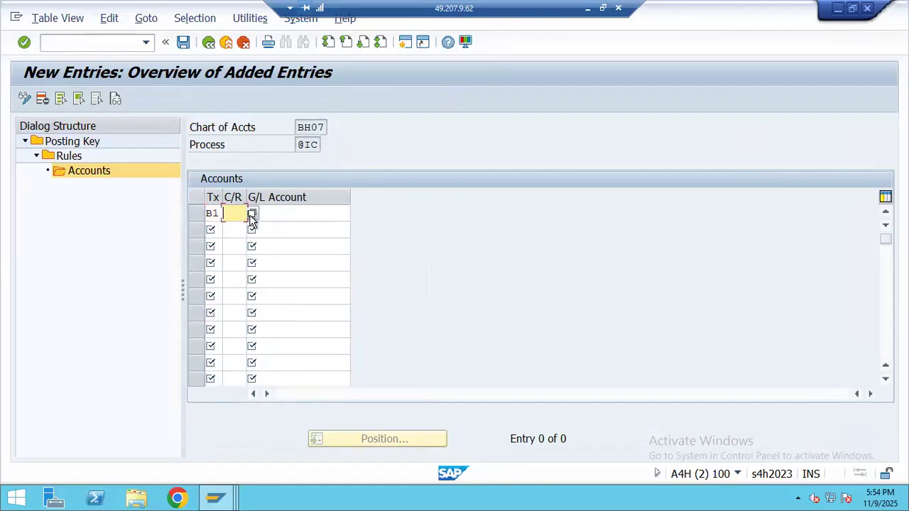
left_click(253, 214)
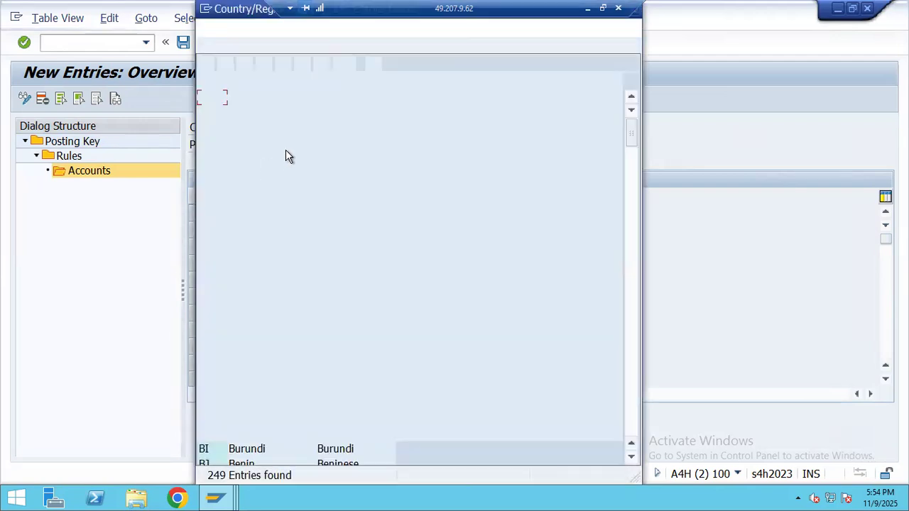
left_click(208, 62)
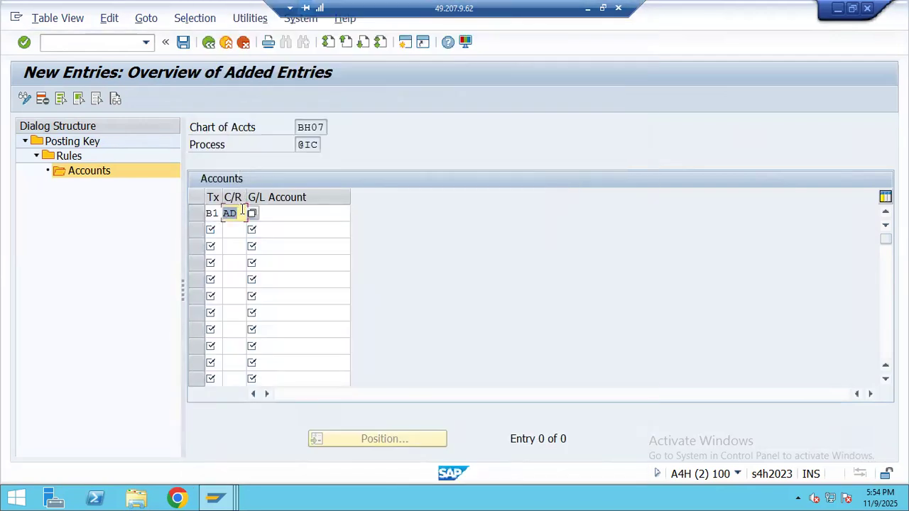
key("BackSpace")
left_click(278, 213)
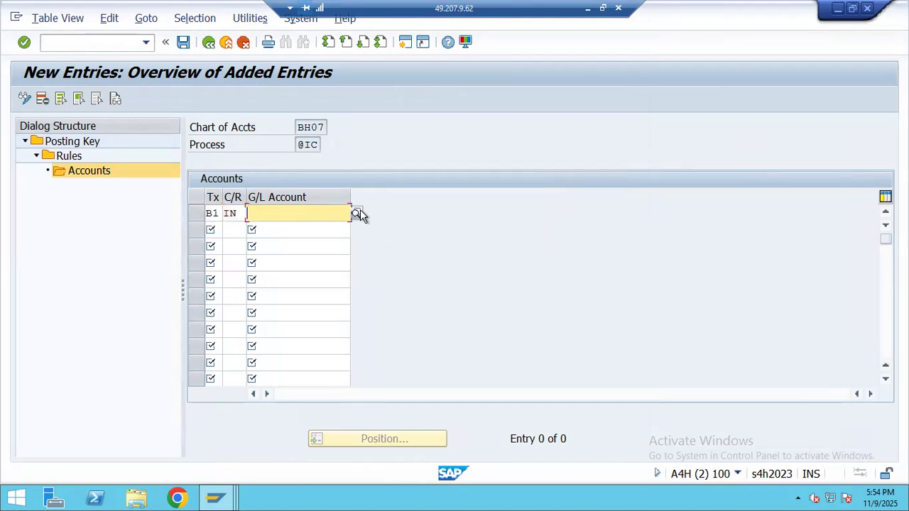
left_click(360, 211)
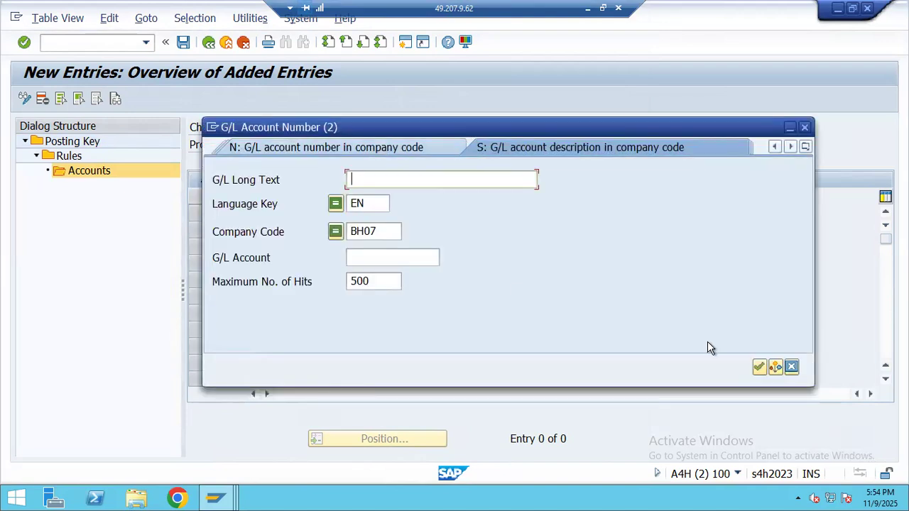
left_click(759, 367)
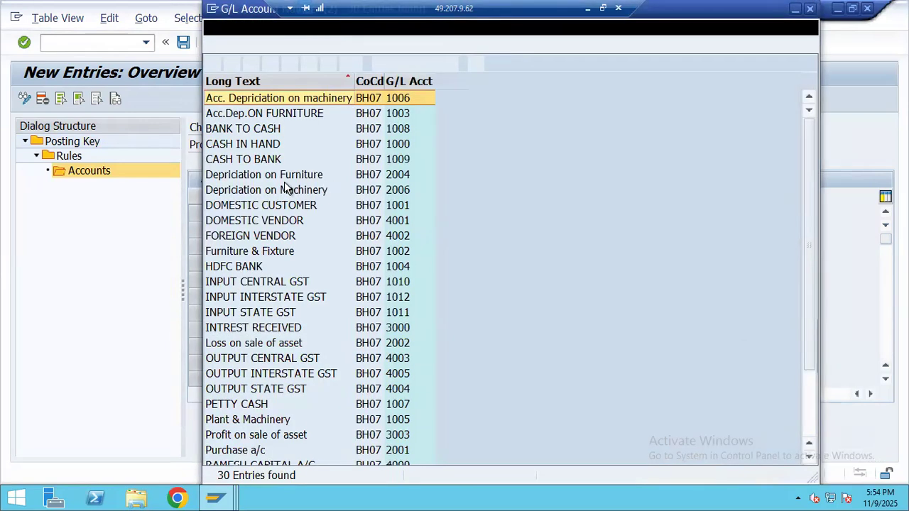
double_click(273, 284)
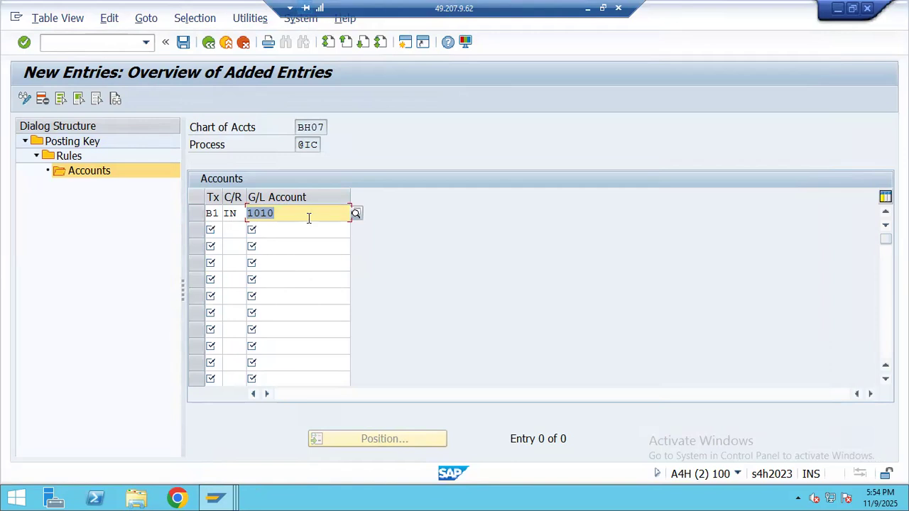
key("Return")
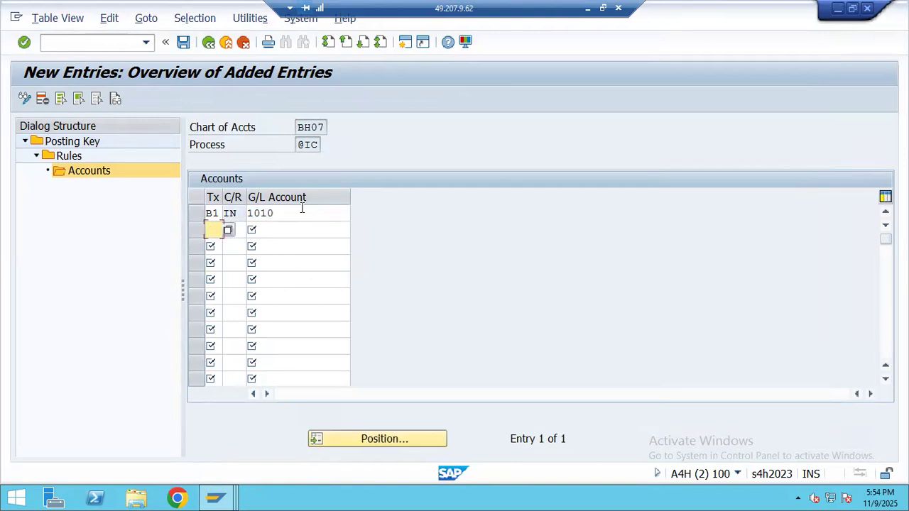
left_click(301, 212)
left_click(356, 214)
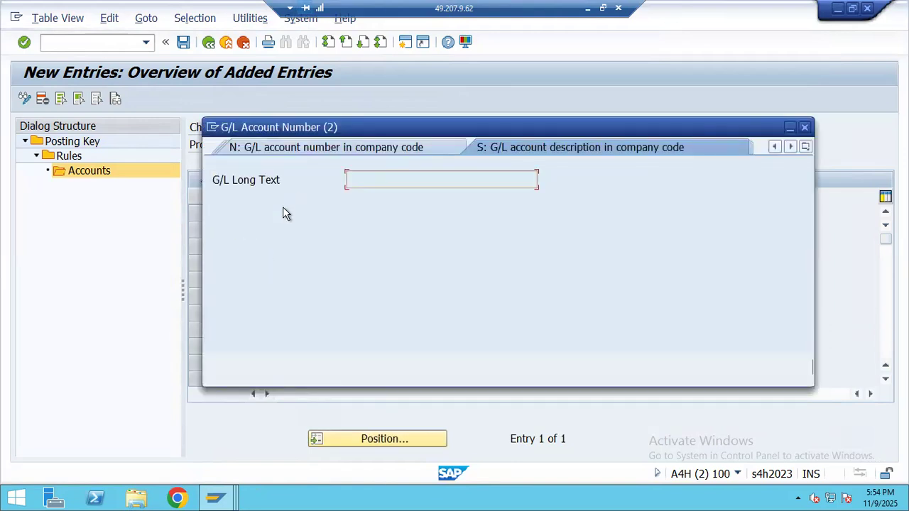
left_click(757, 368)
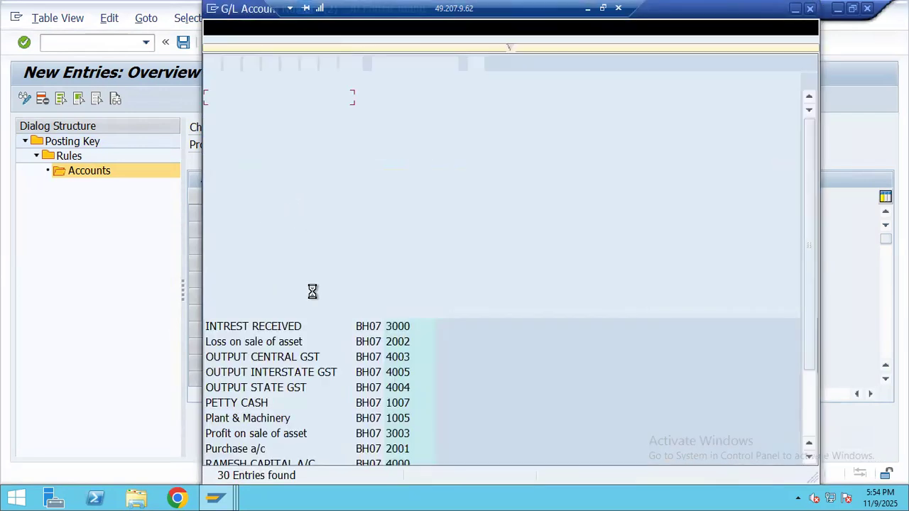
double_click(257, 284)
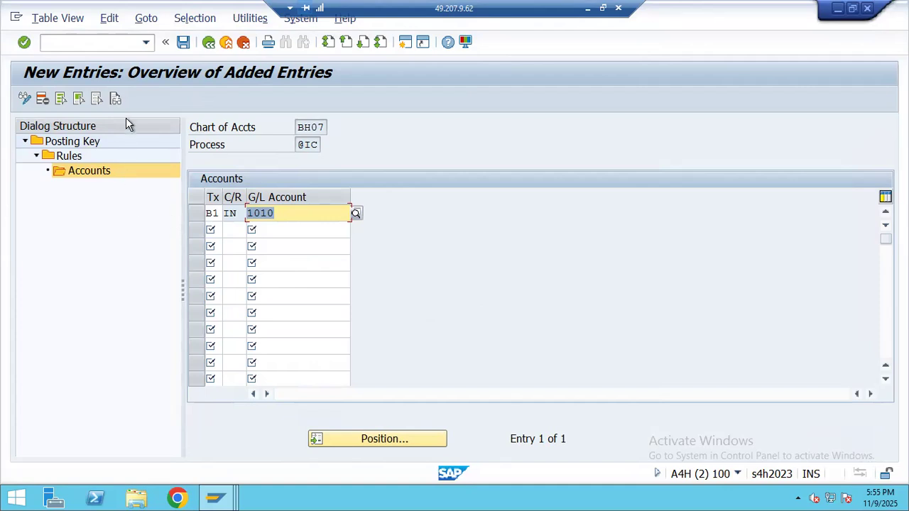
- Save the assignment under a customizing request and return to the posting key list
left_click(184, 44)
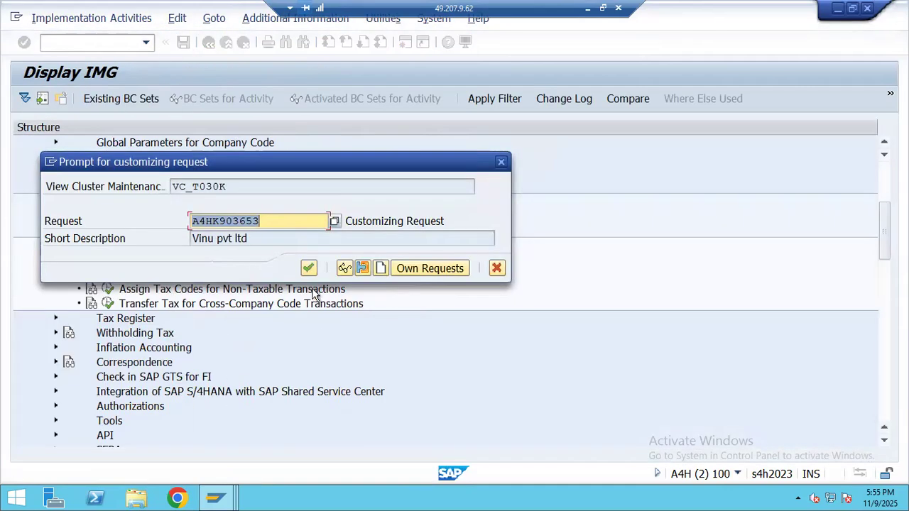
left_click(310, 271)
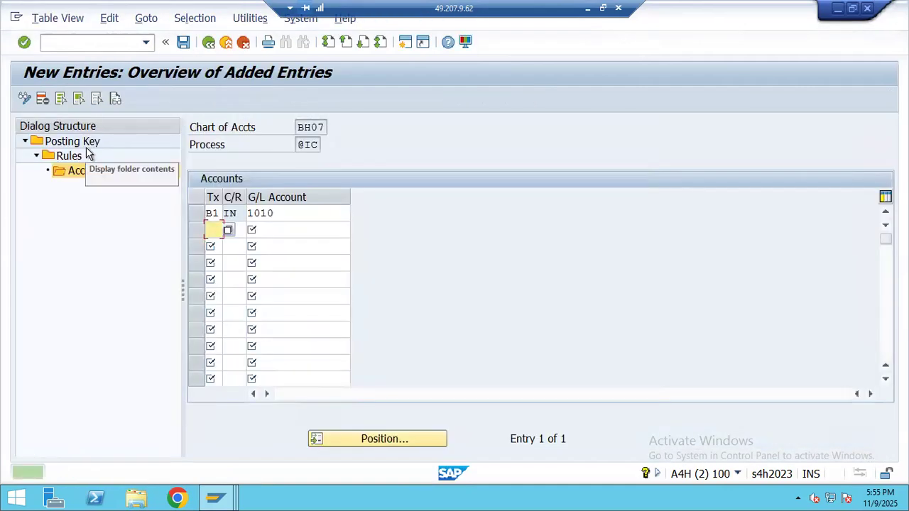
left_click(86, 148)
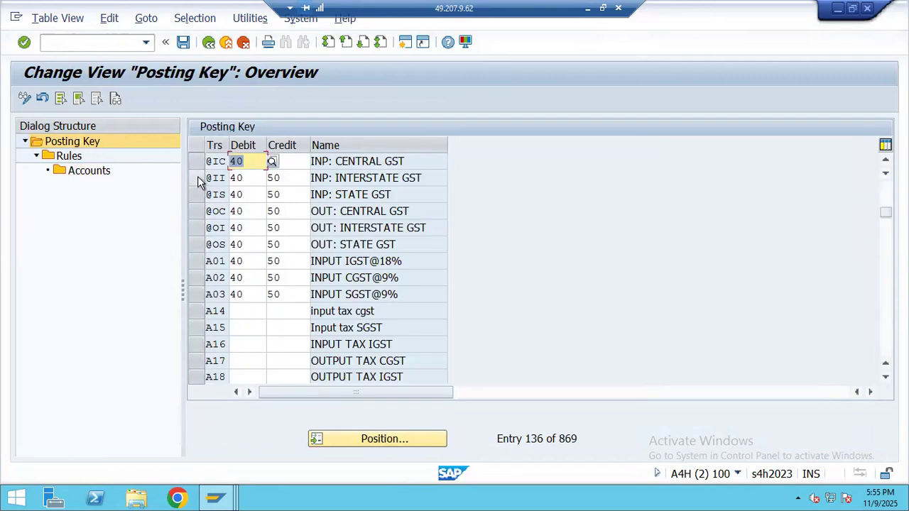
left_click(197, 179)
left_click(198, 195)
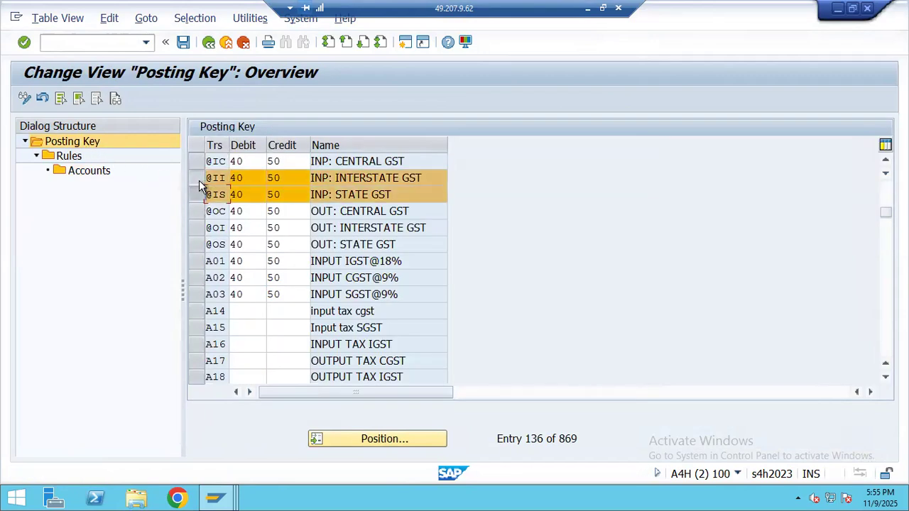
left_click(198, 178)
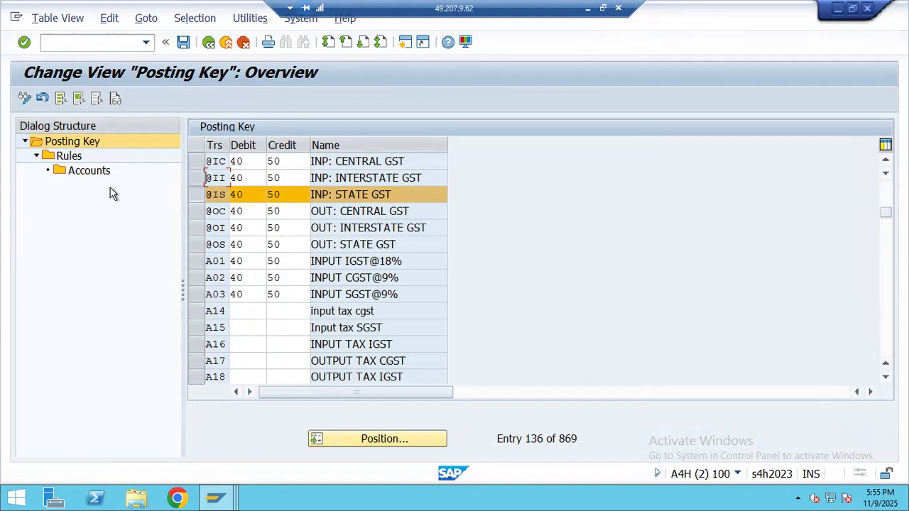
double_click(74, 157)
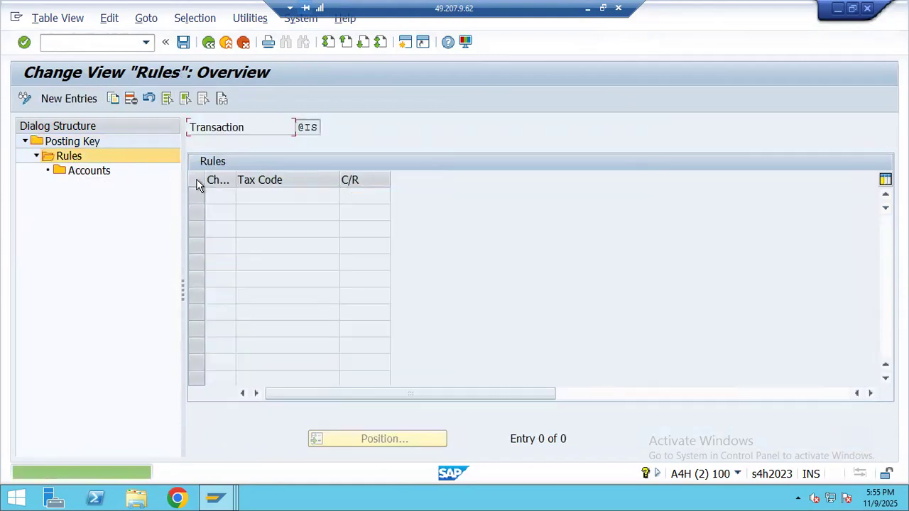
left_click(76, 99)
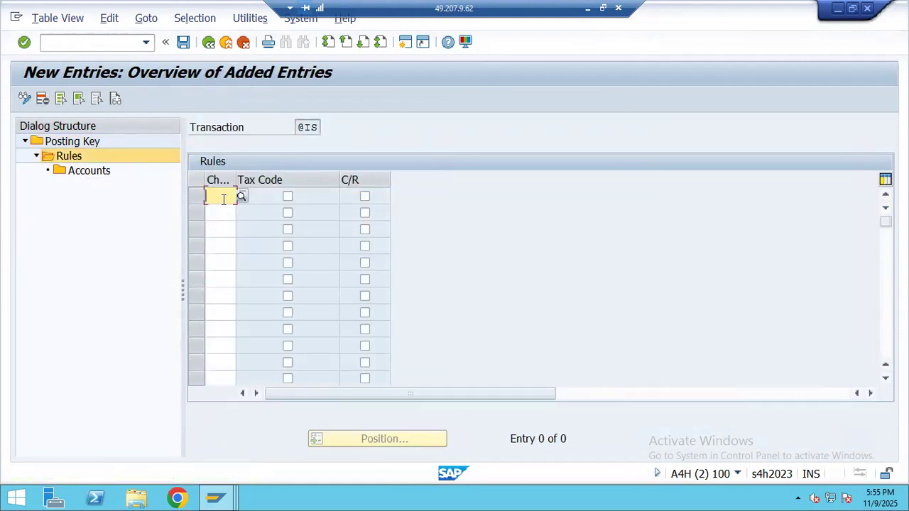
type("BH07")
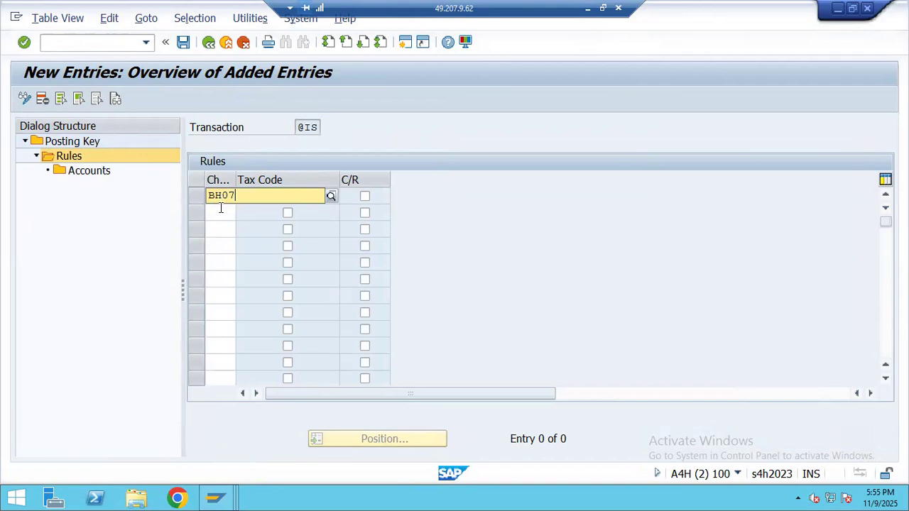
left_click(249, 225)
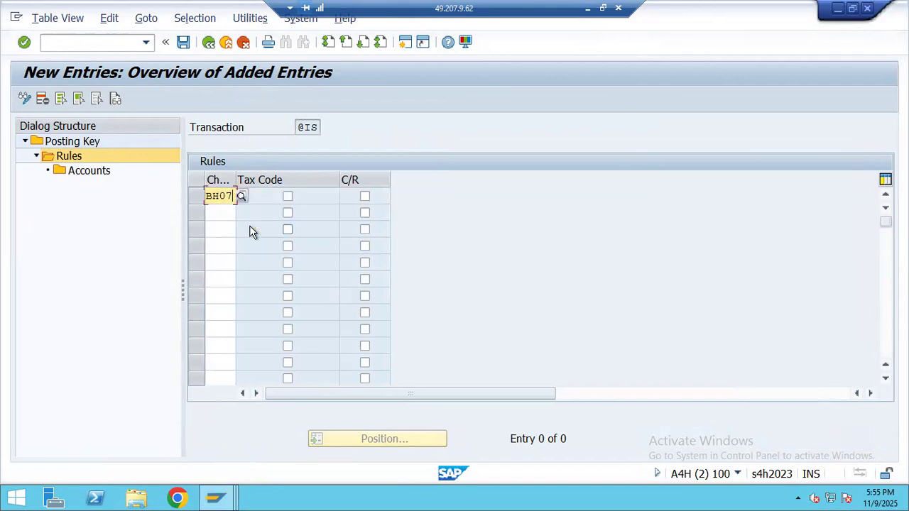
left_click(289, 197)
left_click(364, 198)
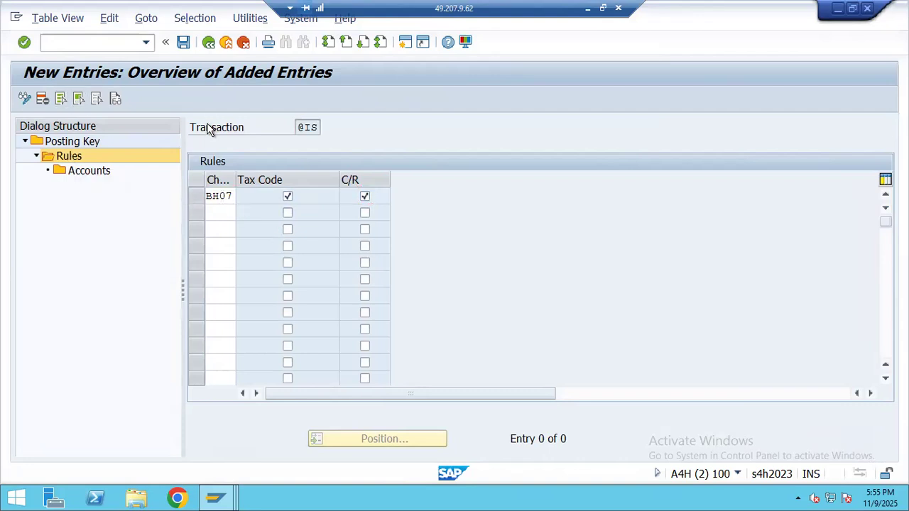
key("Return")
- Assign tax code B1, country IN to G/L account 1011 (INPUT STATE GST) and save
left_click(197, 199)
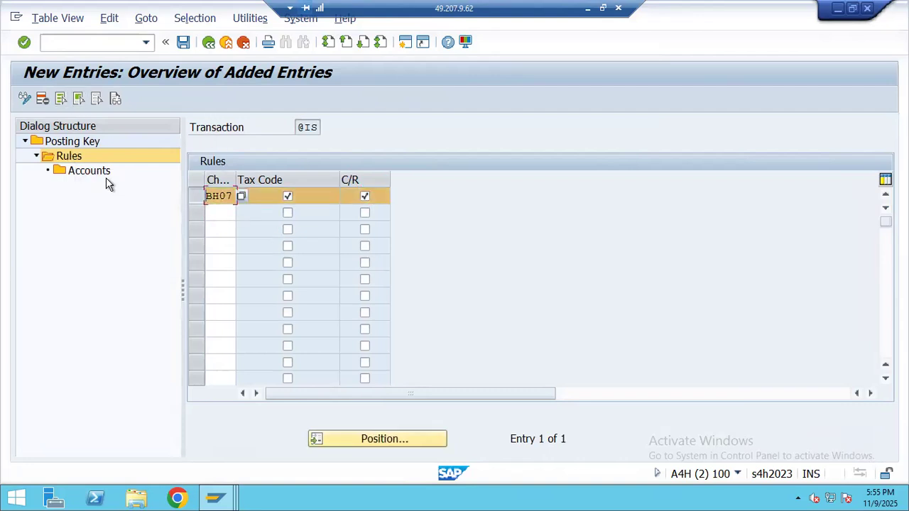
left_click(95, 176)
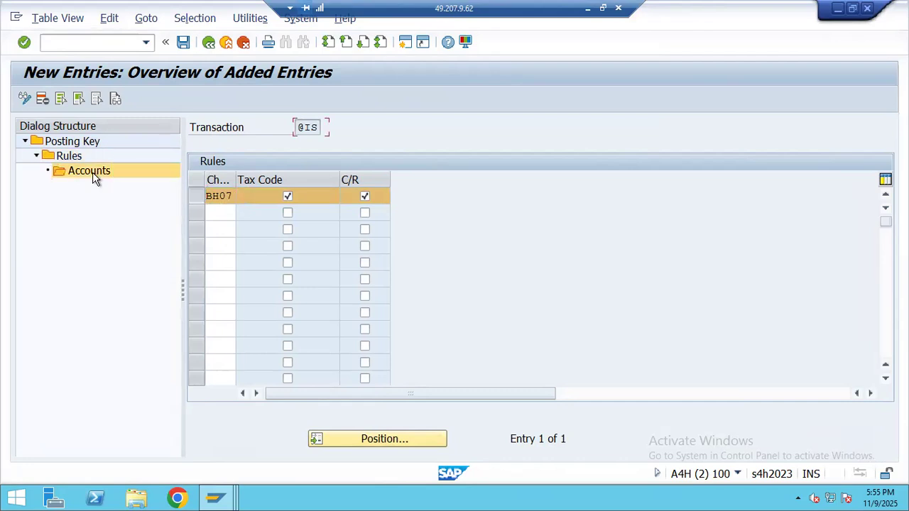
double_click(92, 171)
key("F5")
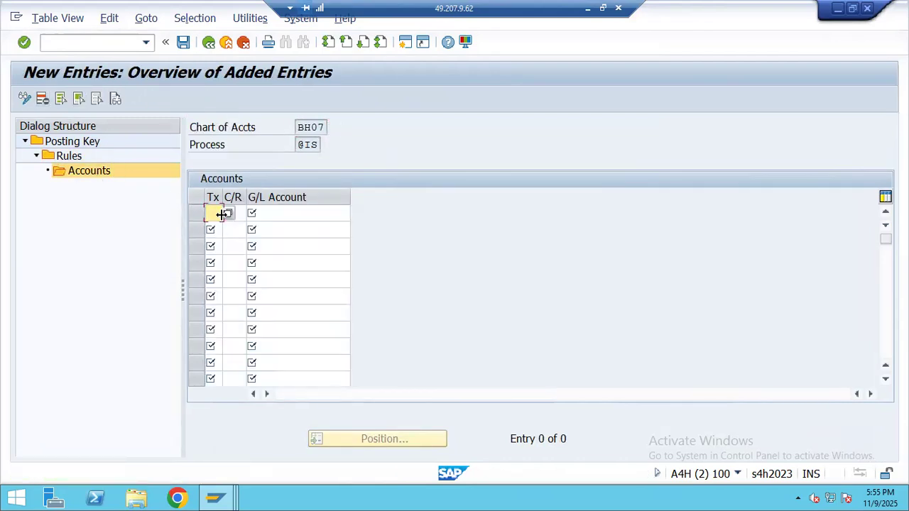
type("B1")
left_click(240, 213)
type("IN")
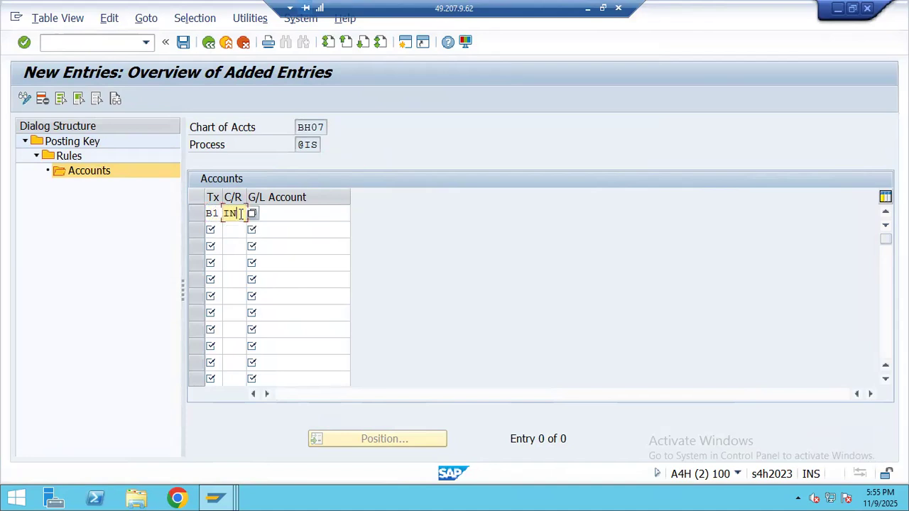
left_click(282, 213)
left_click(354, 214)
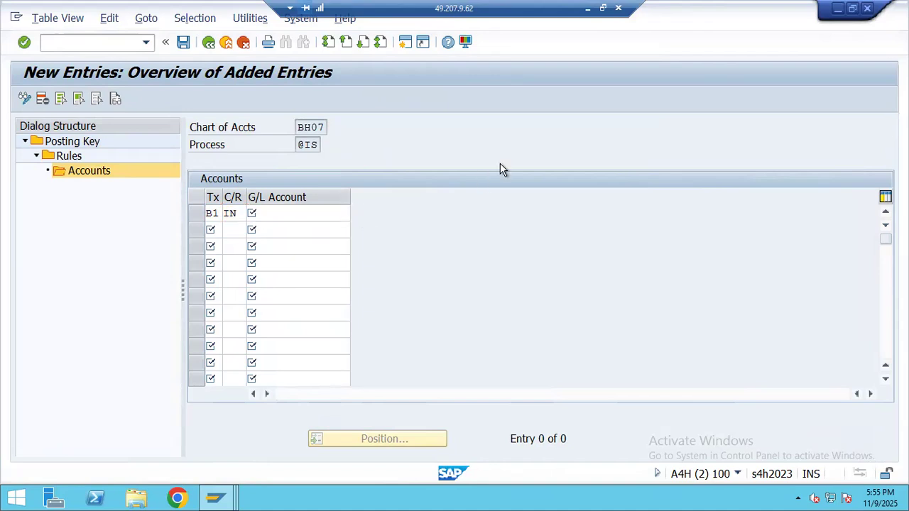
left_click(758, 366)
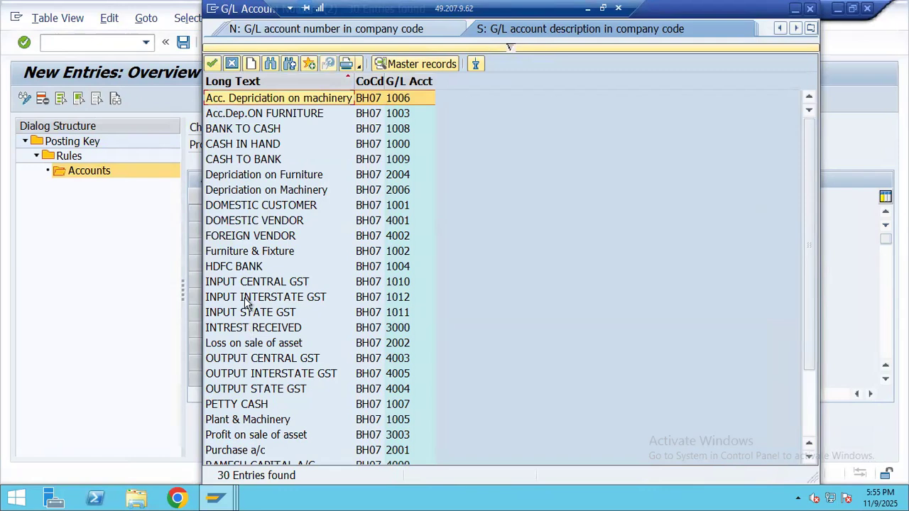
double_click(254, 313)
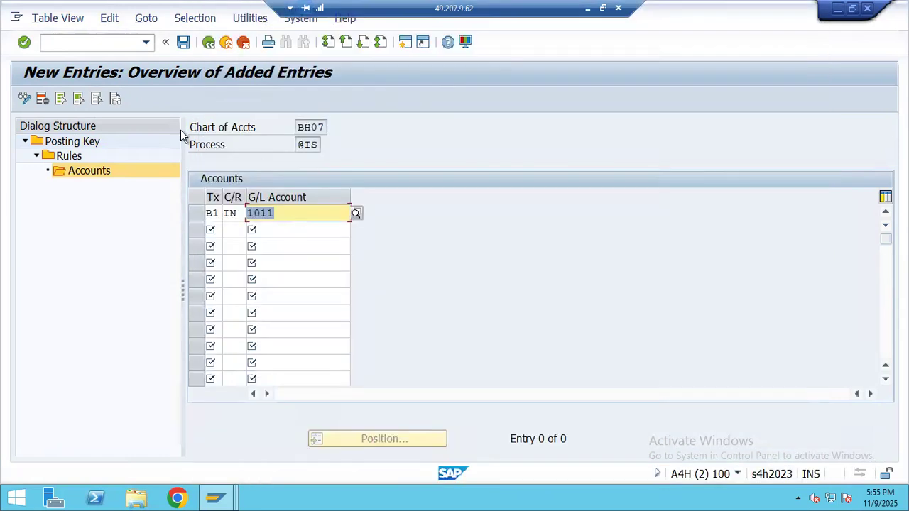
left_click(183, 44)
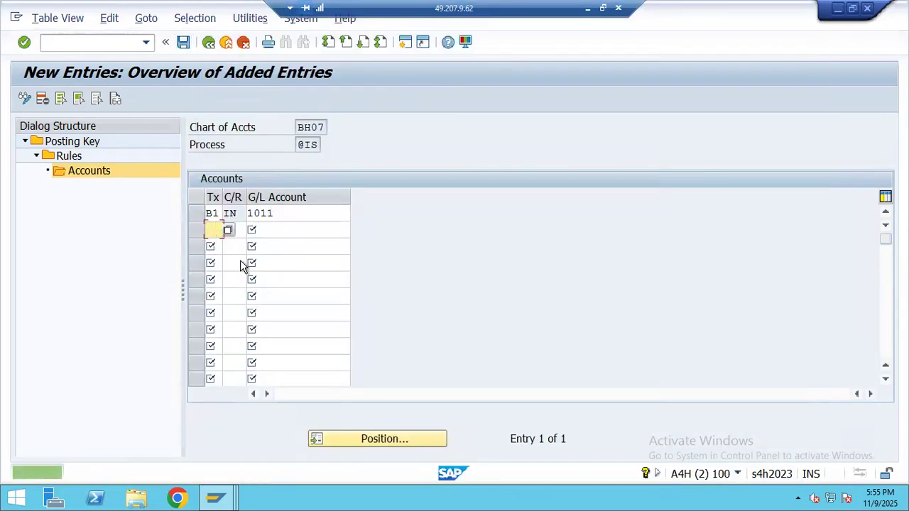
double_click(71, 141)
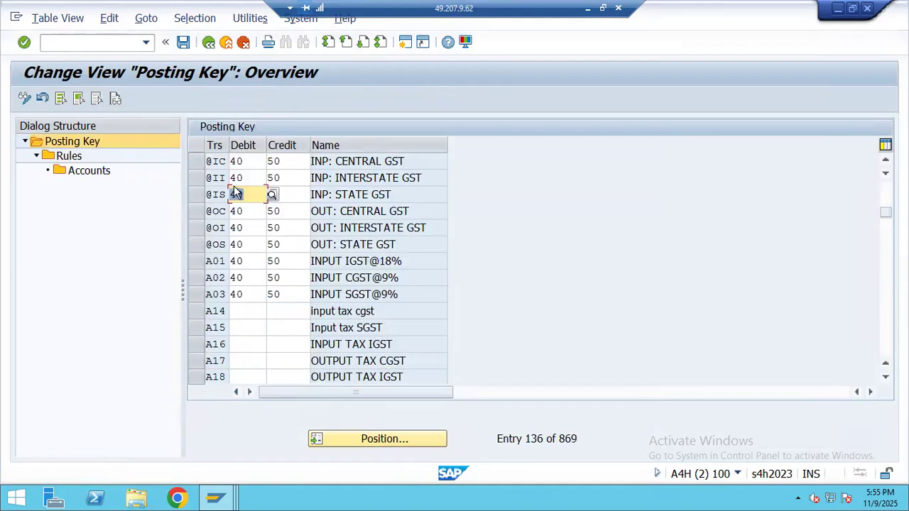
left_click(196, 178)
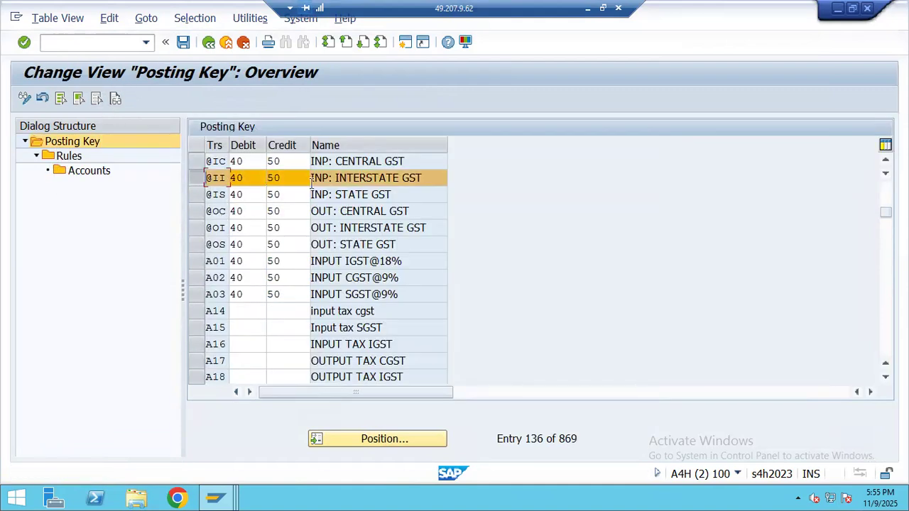
double_click(71, 158)
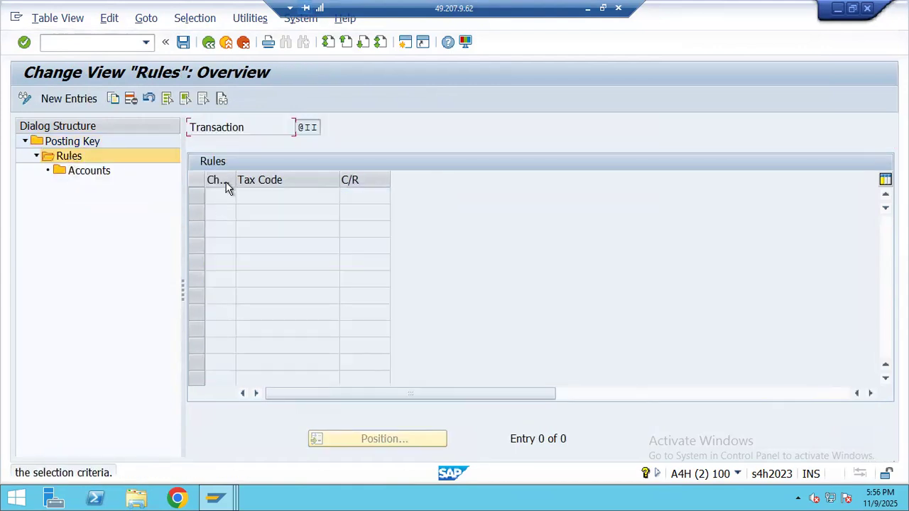
left_click(81, 97)
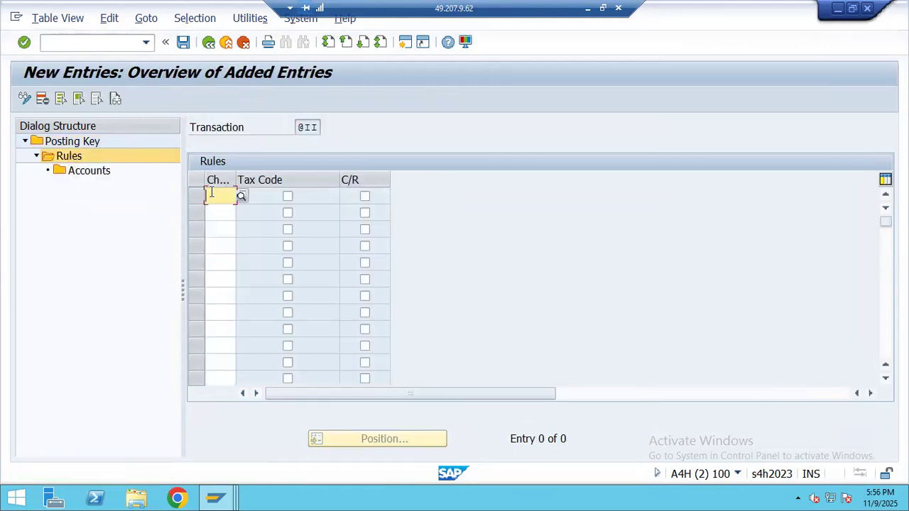
type("BH07")
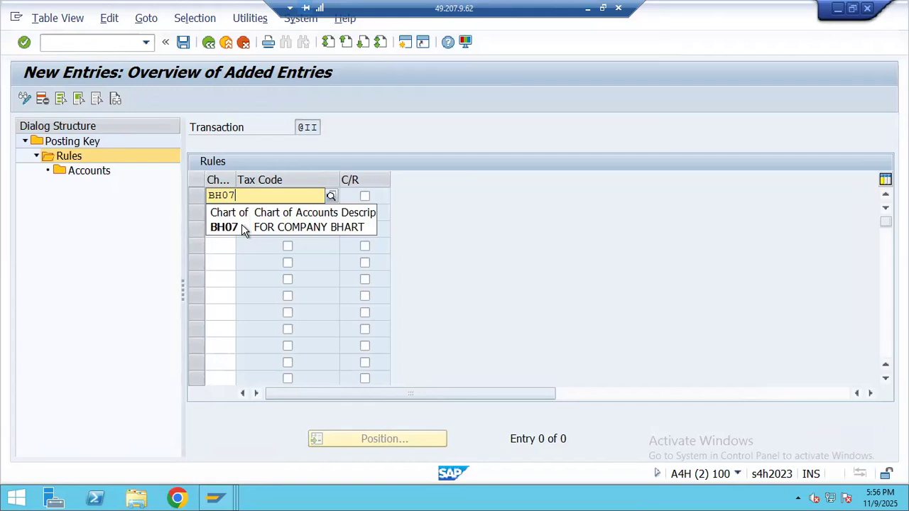
left_click(243, 227)
left_click(288, 196)
left_click(364, 196)
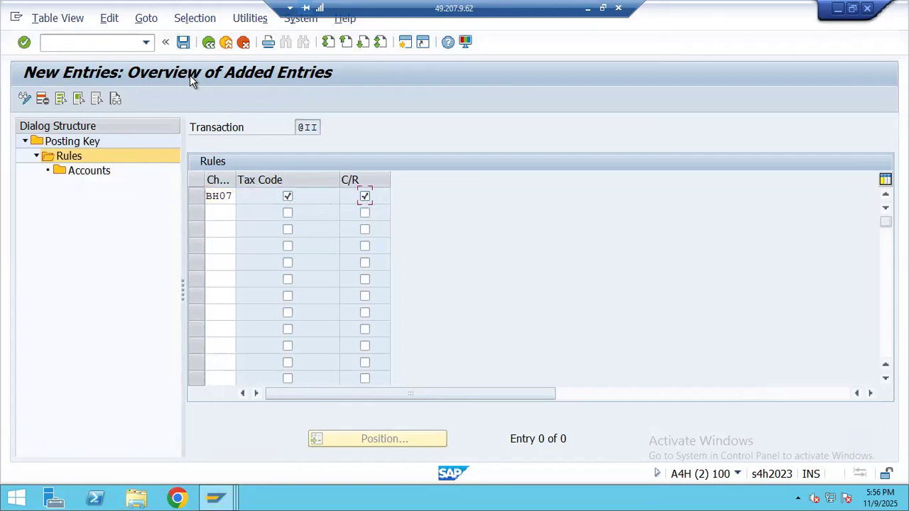
left_click(197, 196)
- Assign tax code B2 to G/L account 1012 (INPUT INTERSTATE GST) and save
left_click(62, 173)
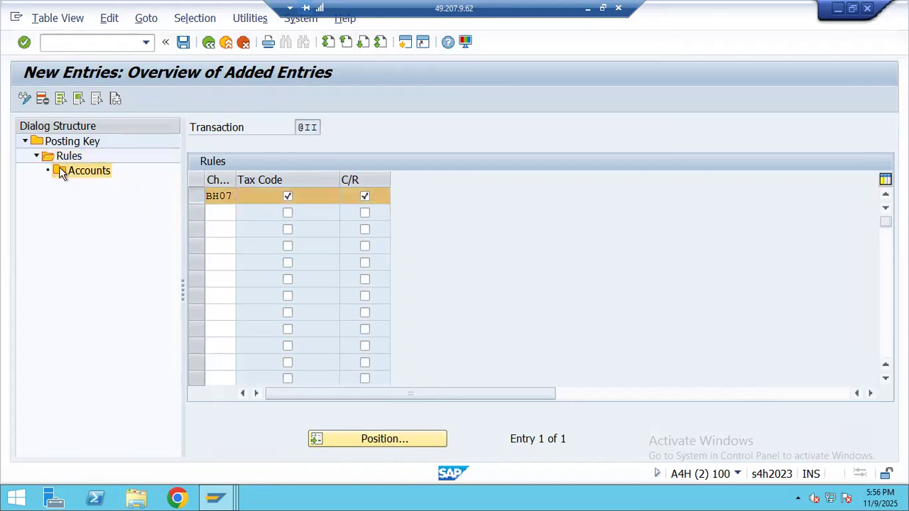
left_click(77, 100)
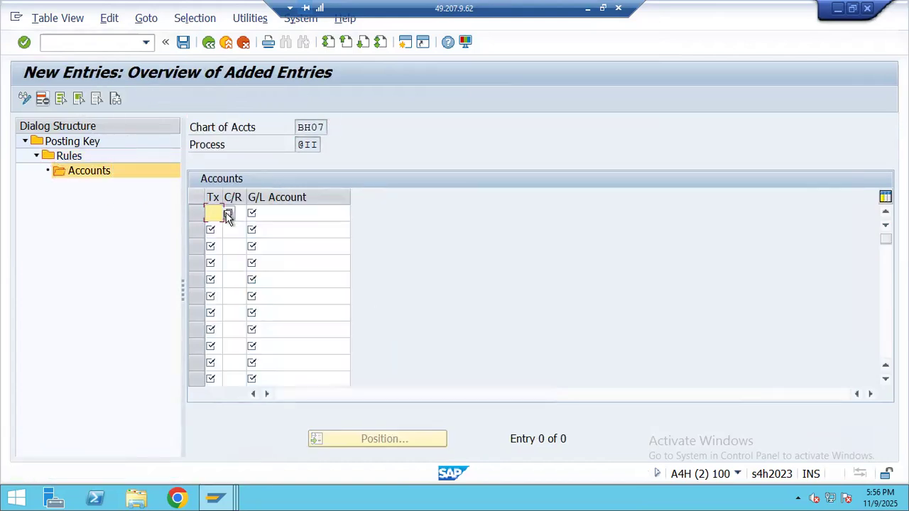
type("B2")
left_click(237, 213)
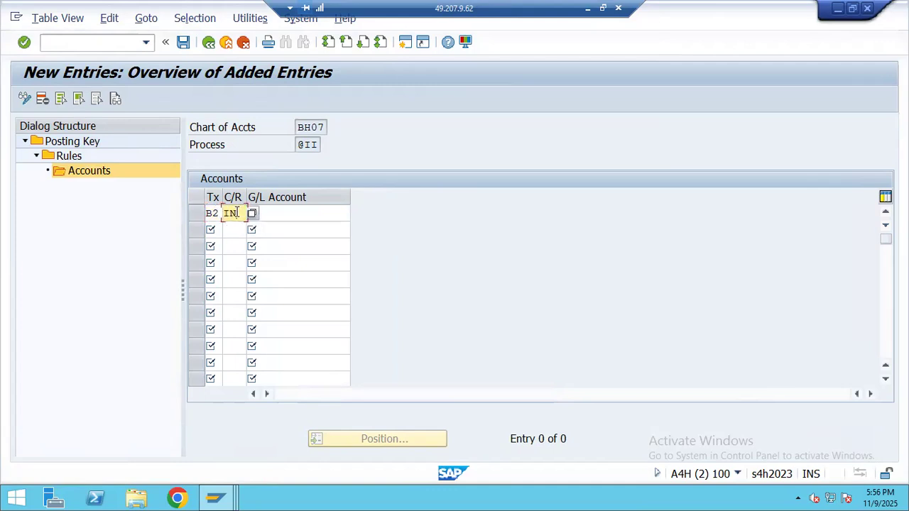
left_click(344, 217)
left_click(355, 213)
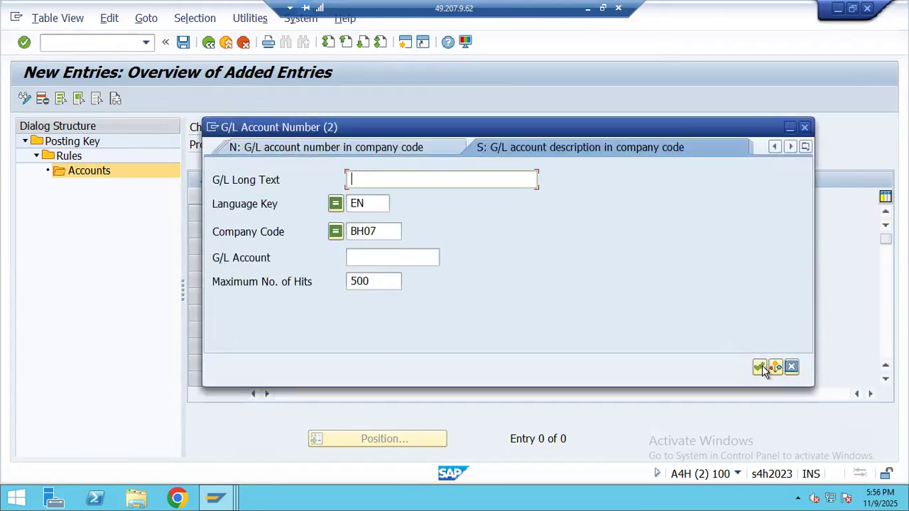
left_click(759, 367)
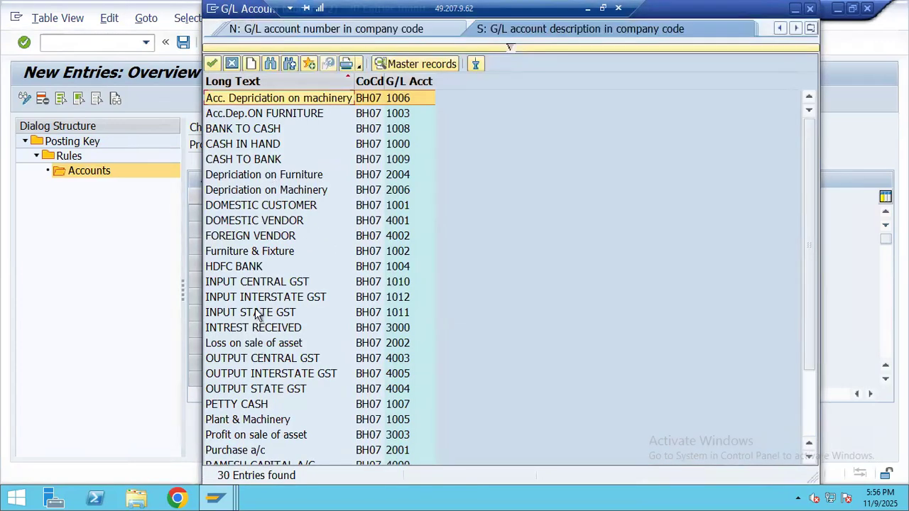
double_click(273, 301)
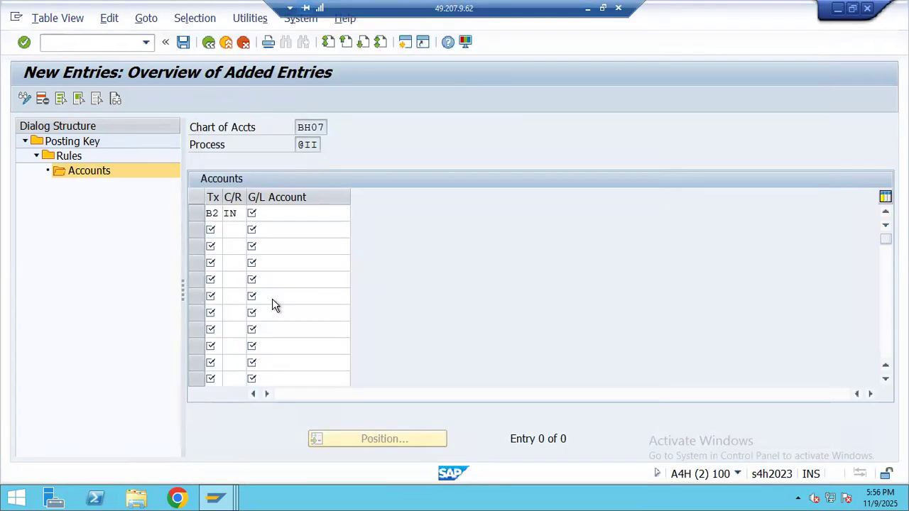
left_click(181, 44)
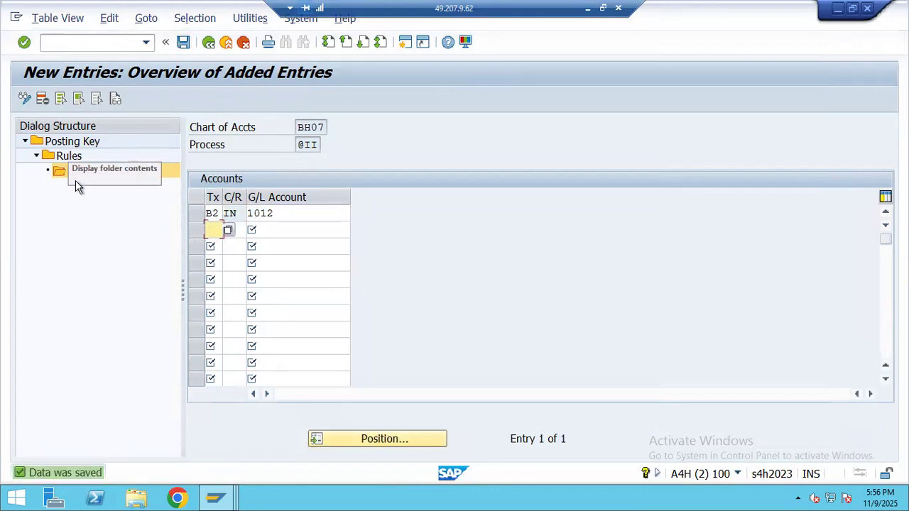
- Check the B3 tax code note in the GST notes workbook
left_click(584, 10)
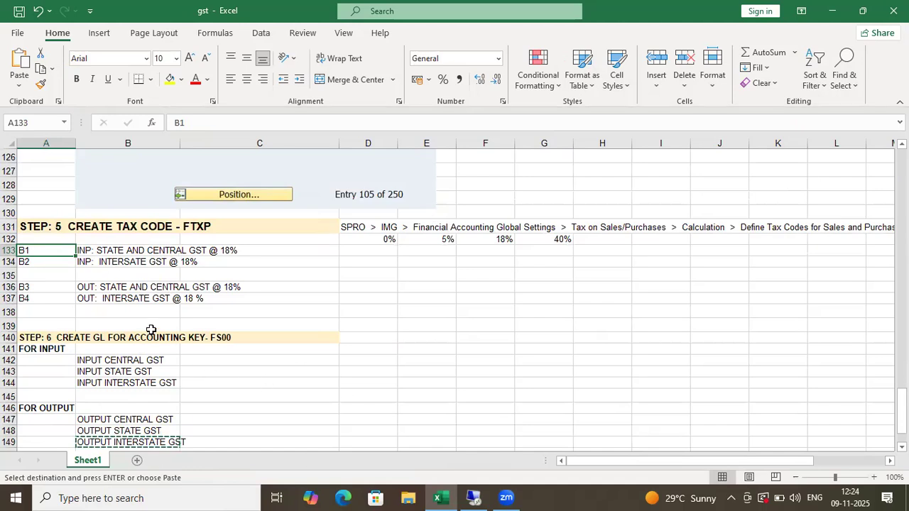
scroll(131, 384, "down", 2)
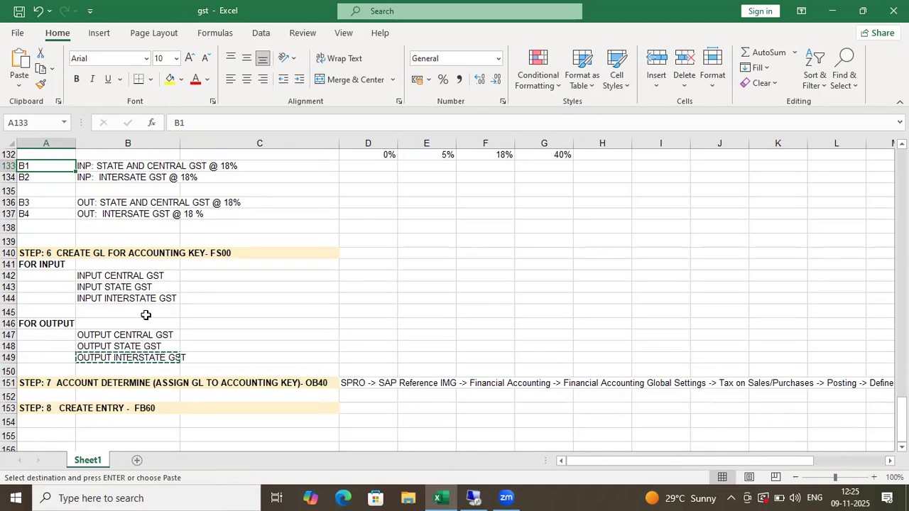
scroll(153, 308, "up", 1)
left_click(89, 244)
left_click(48, 246)
key("alt+Tab")
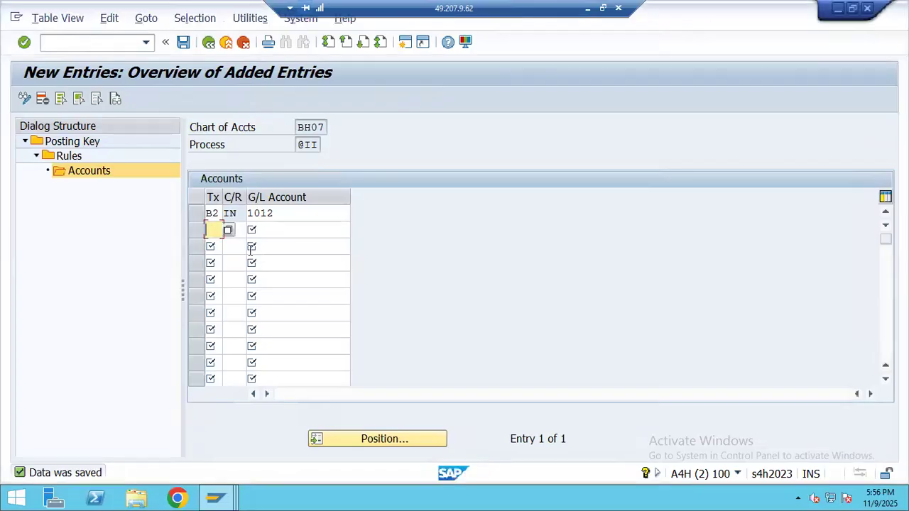
left_click(183, 42)
double_click(61, 144)
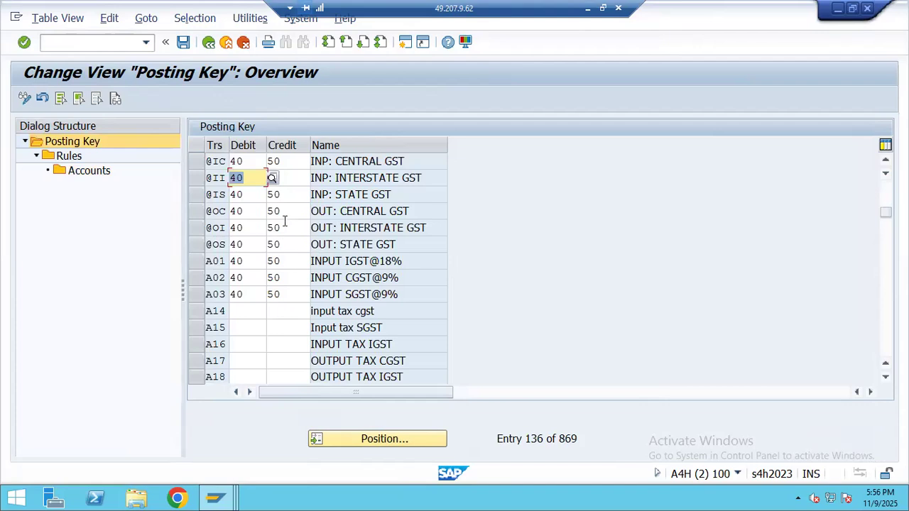
left_click(201, 181)
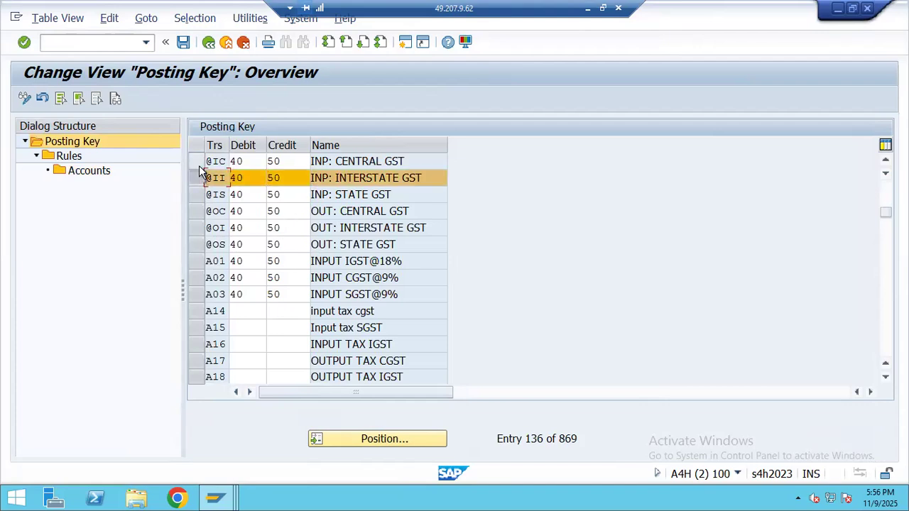
left_click(198, 162)
left_click(196, 198)
left_click(196, 196)
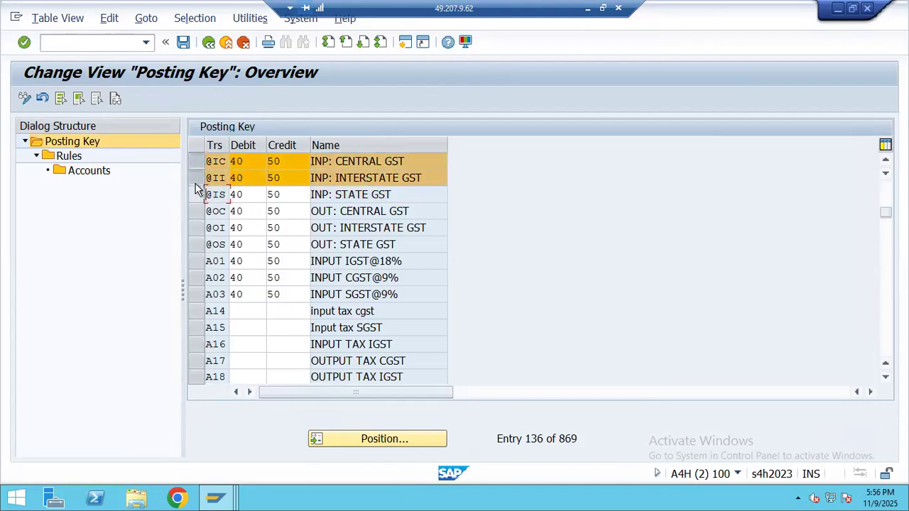
left_click(197, 178)
left_click(199, 161)
left_click(197, 211)
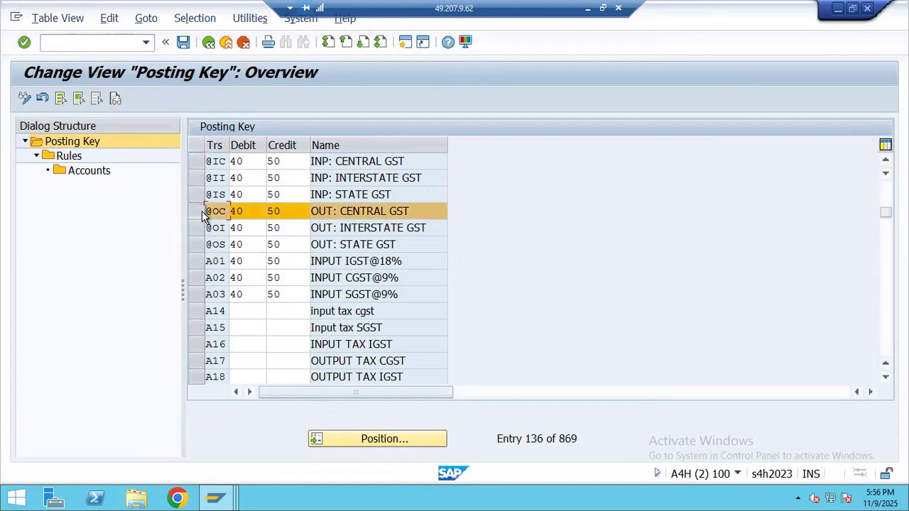
left_click(199, 211)
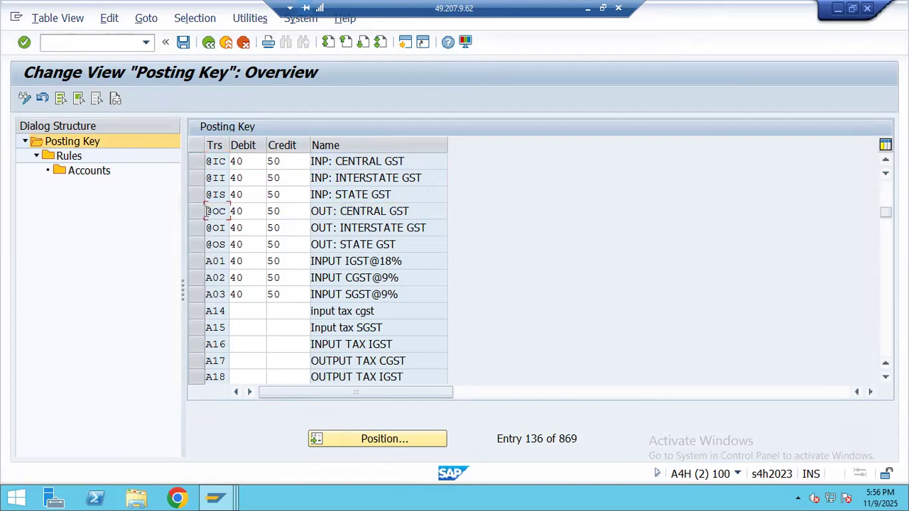
left_click(199, 211)
double_click(80, 157)
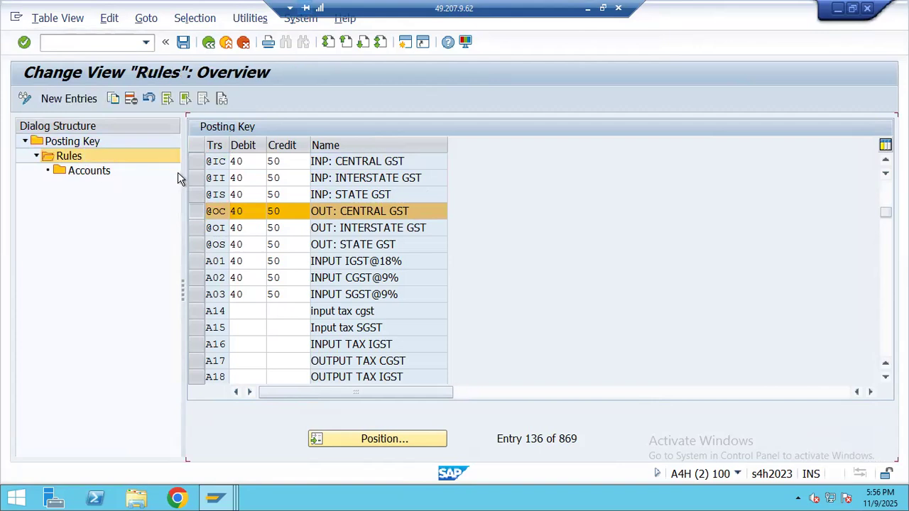
left_click(68, 99)
type("BH")
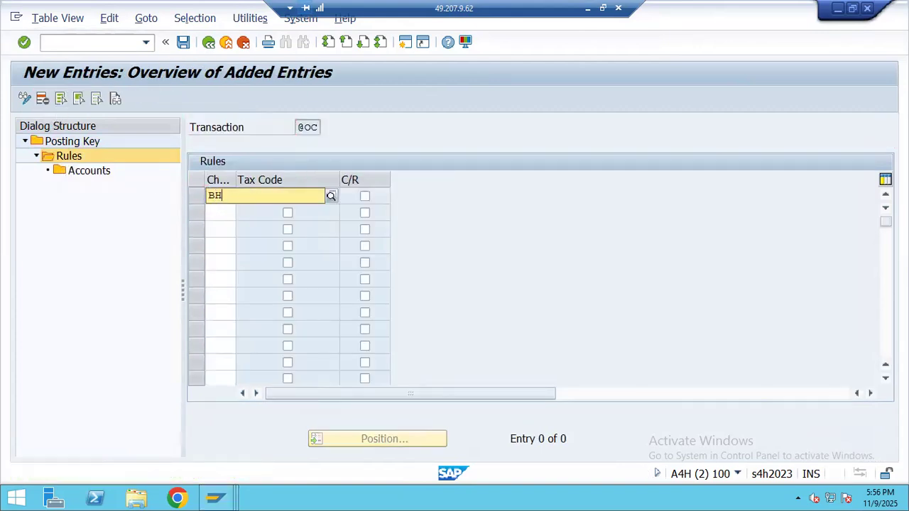
type("07")
left_click(256, 228)
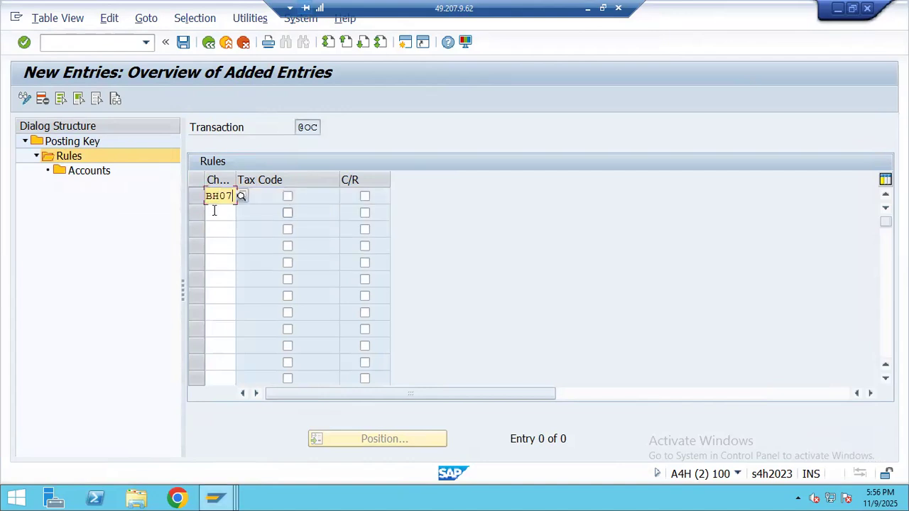
left_click(287, 196)
left_click(365, 198)
left_click(196, 198)
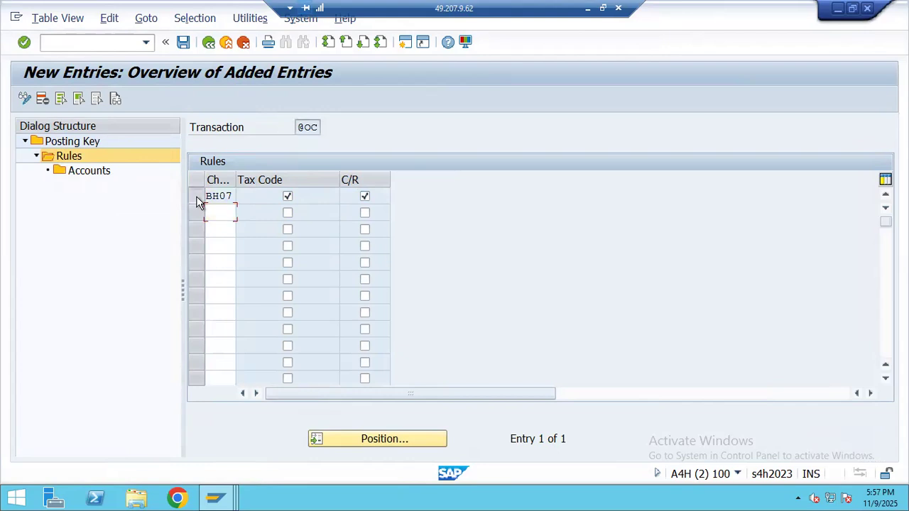
- Assign tax code B3 to G/L account 4003 (OUTPUT CENTRAL GST) and save
left_click(71, 176)
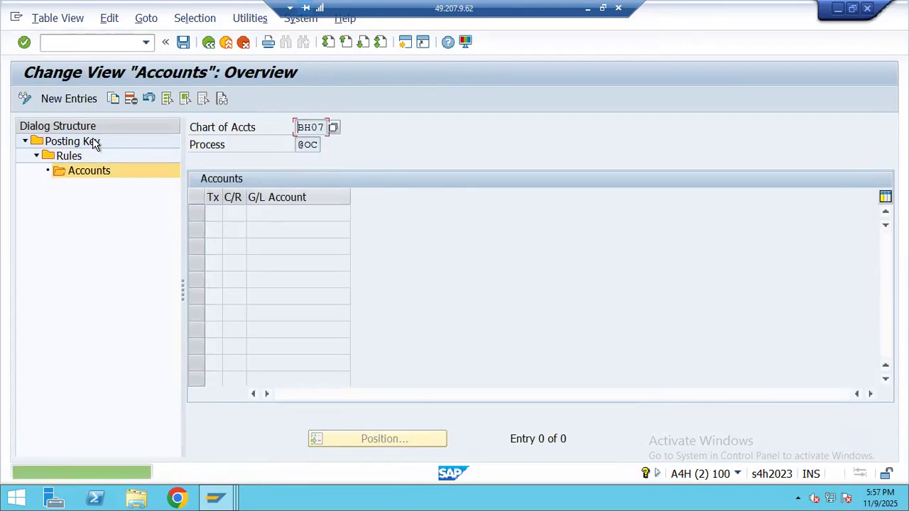
left_click(73, 99)
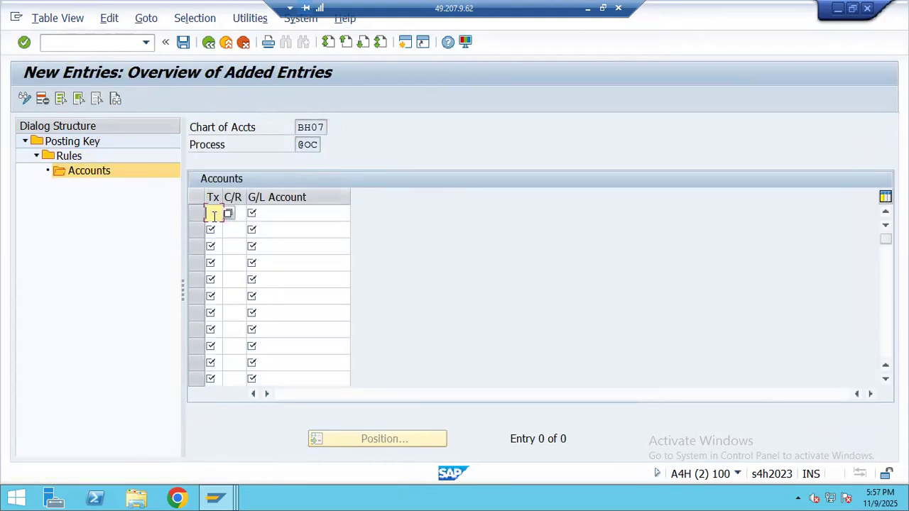
type("B3")
left_click(241, 213)
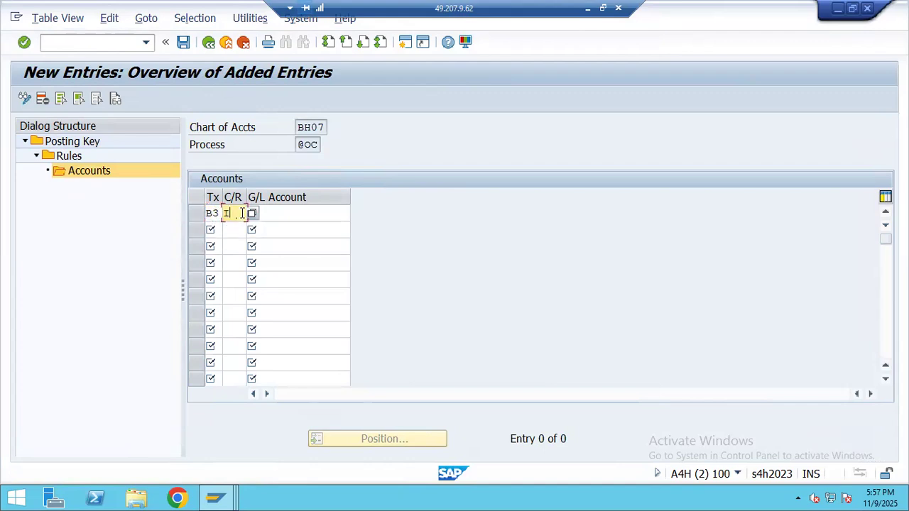
left_click(284, 213)
left_click(357, 213)
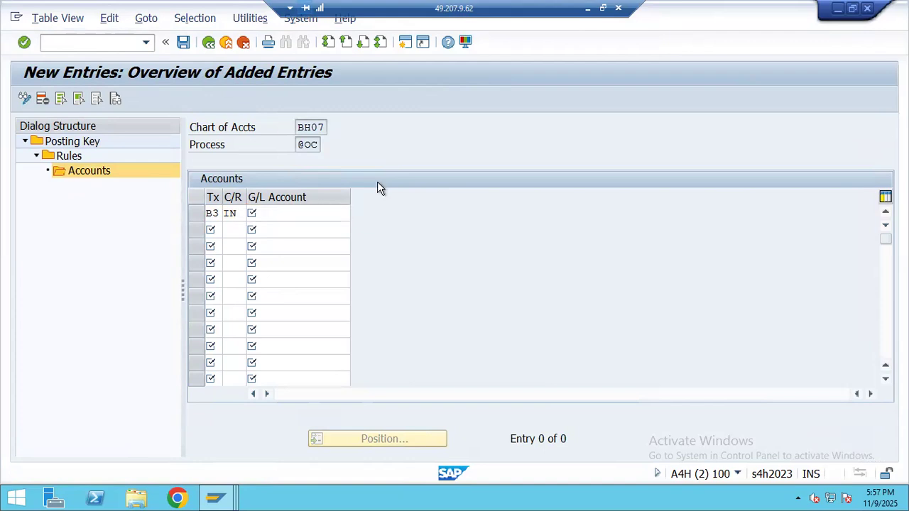
left_click(759, 367)
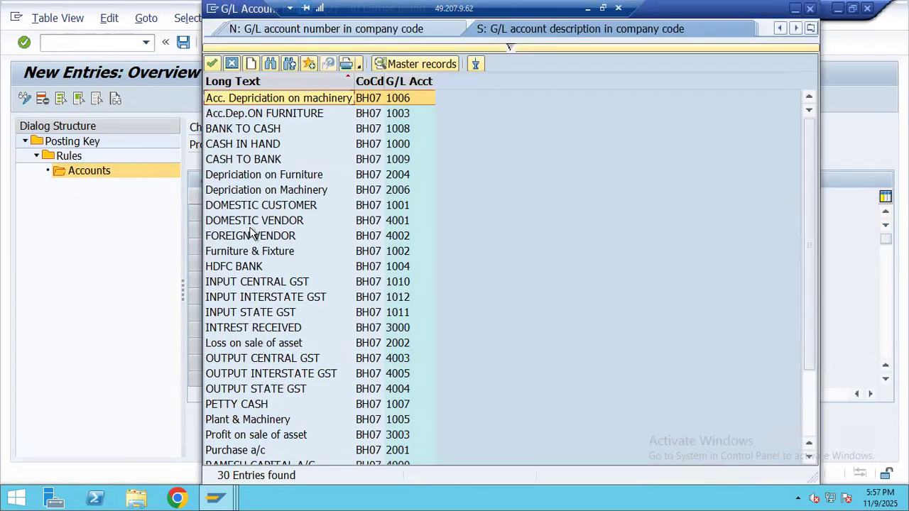
double_click(268, 361)
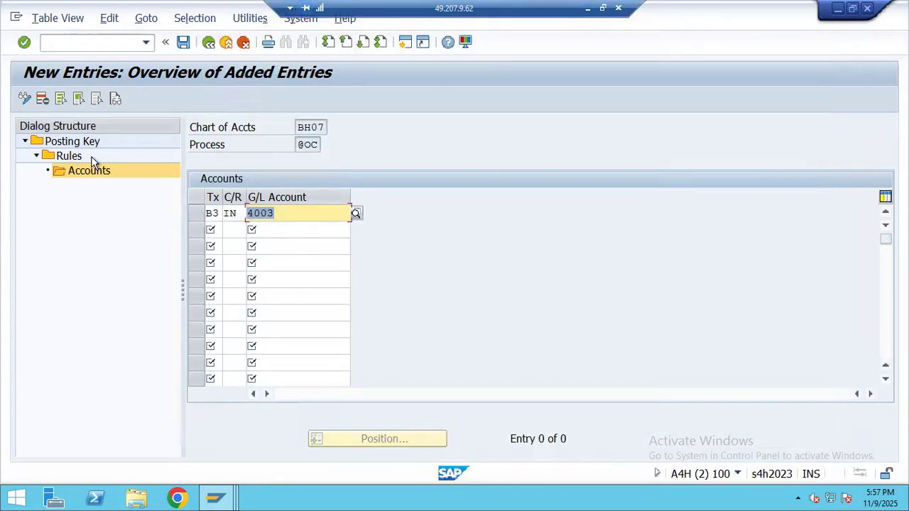
left_click(182, 44)
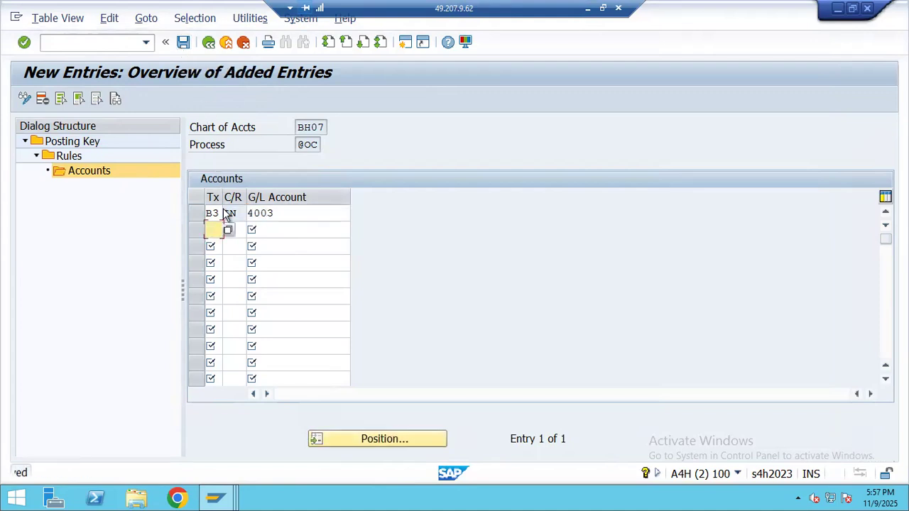
double_click(50, 141)
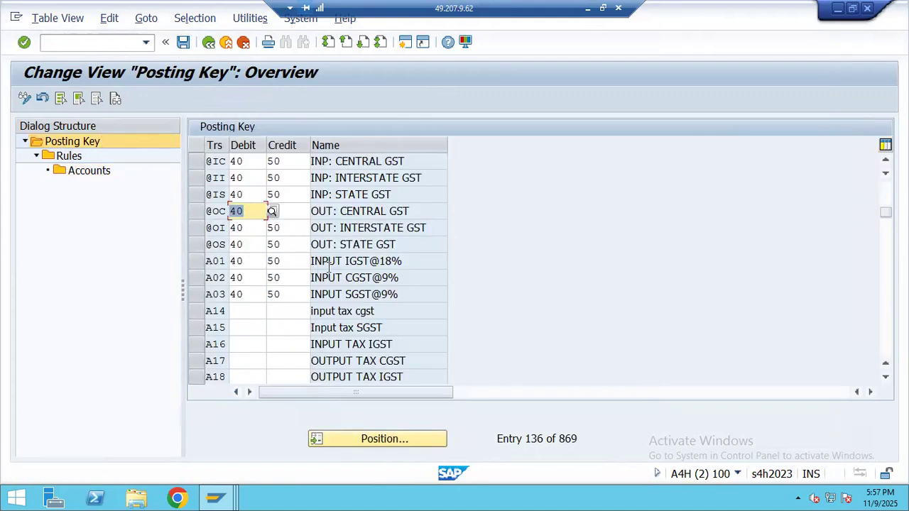
left_click(196, 244)
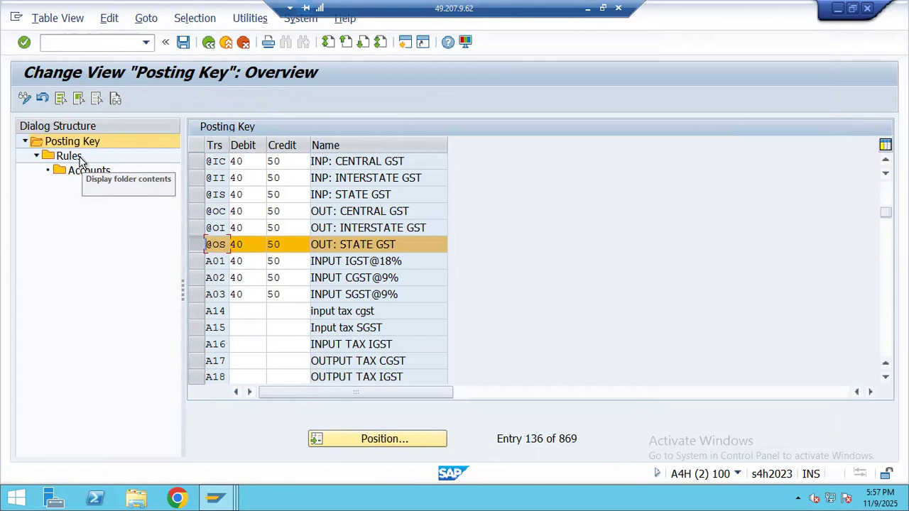
double_click(73, 157)
left_click(68, 98)
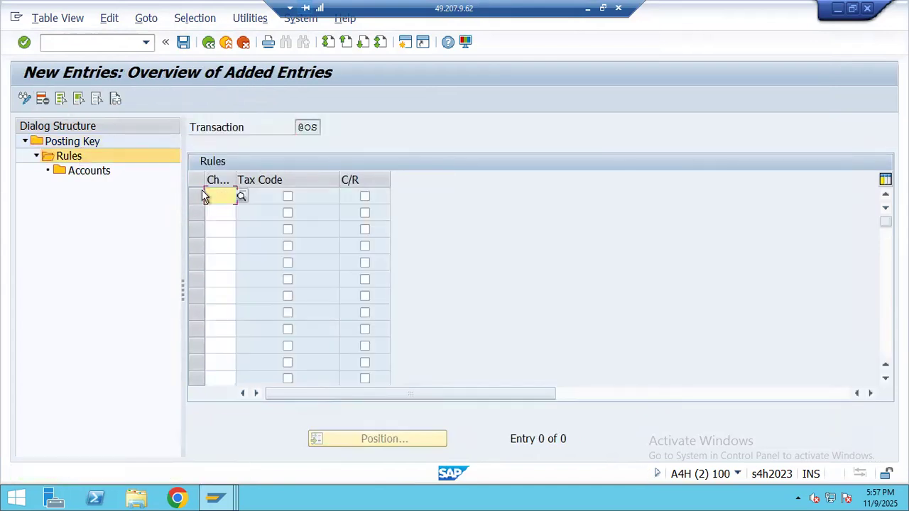
left_click(210, 193)
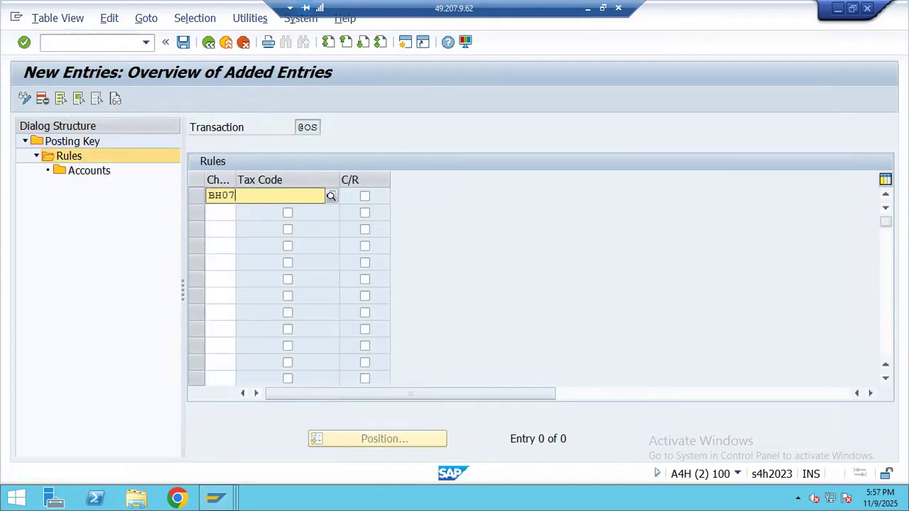
left_click(242, 223)
left_click(287, 196)
left_click(364, 197)
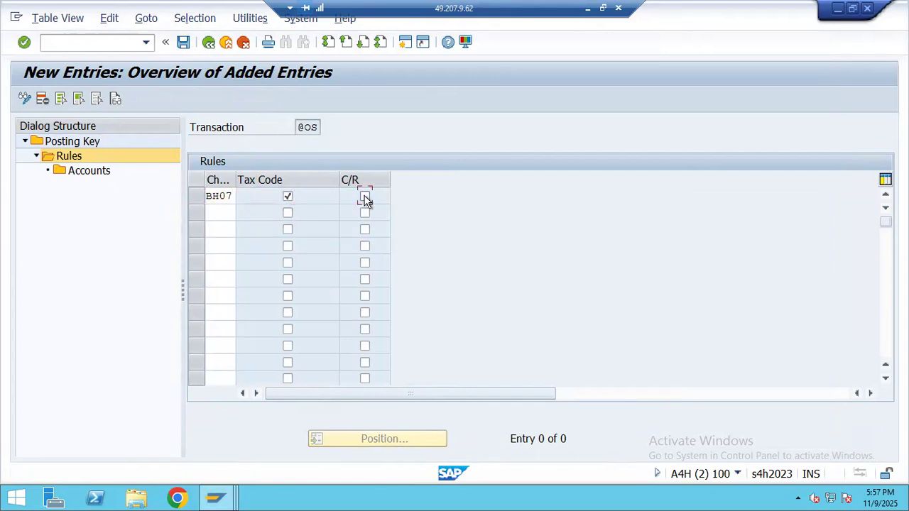
left_click(196, 196)
left_click(70, 173)
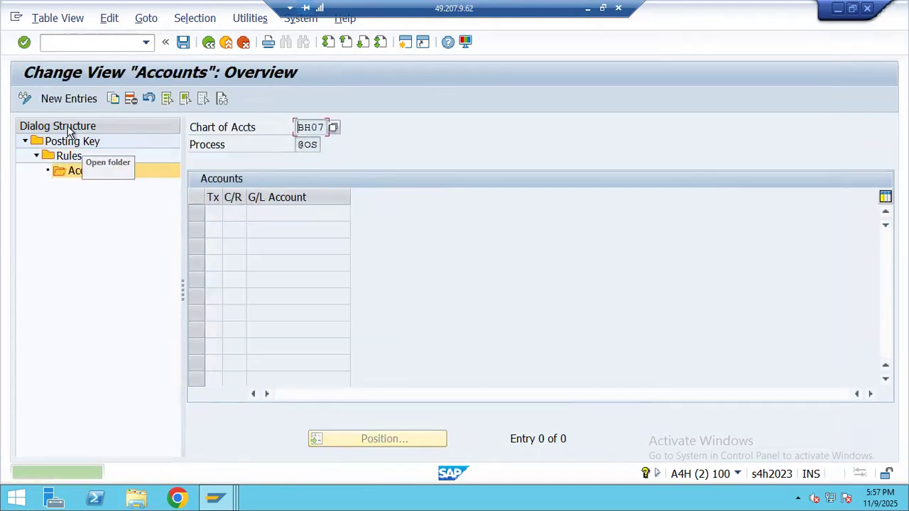
left_click(76, 107)
type("B3")
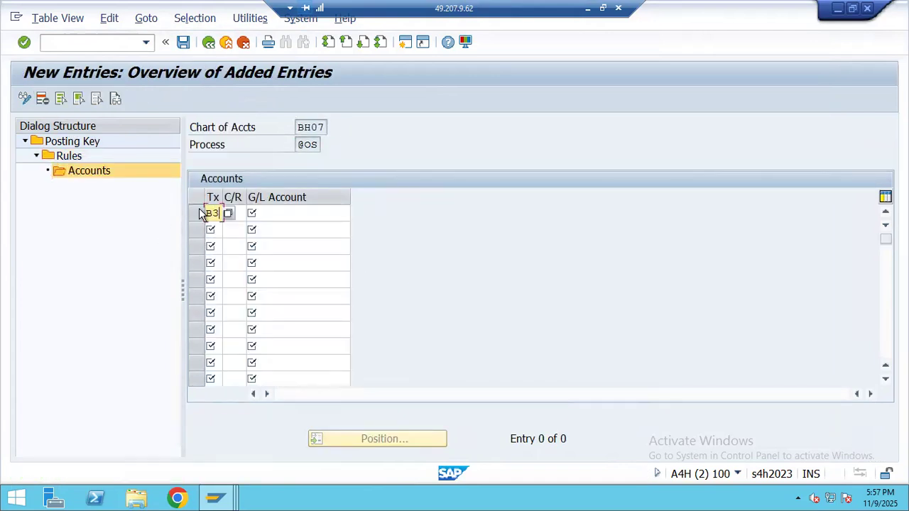
left_click(243, 213)
type("IN")
left_click(284, 214)
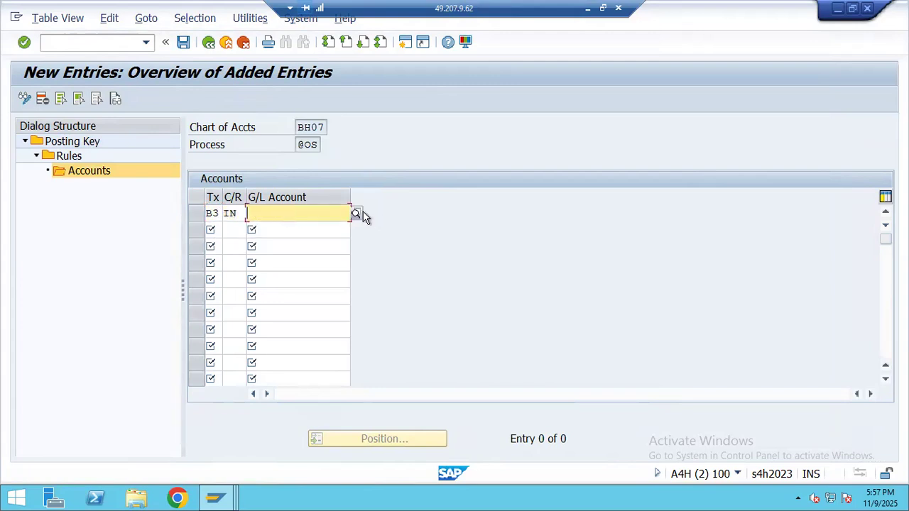
left_click(357, 213)
left_click(758, 367)
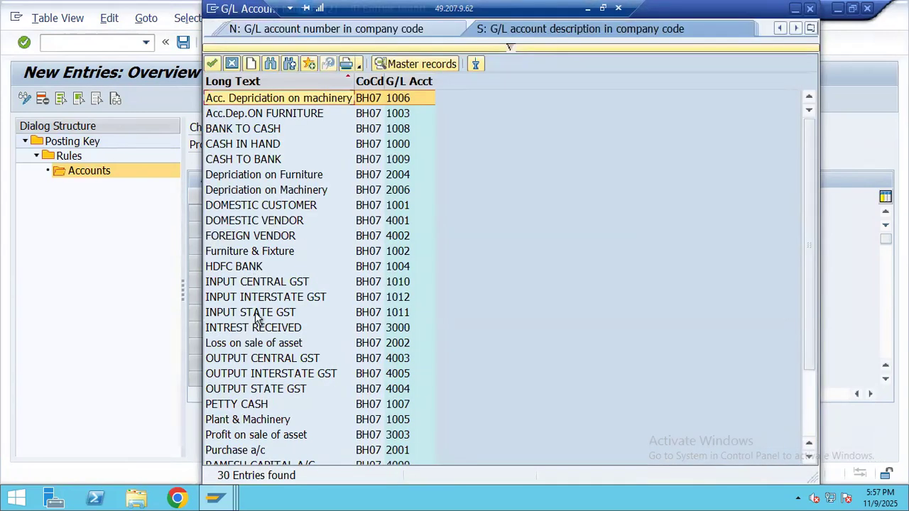
double_click(256, 313)
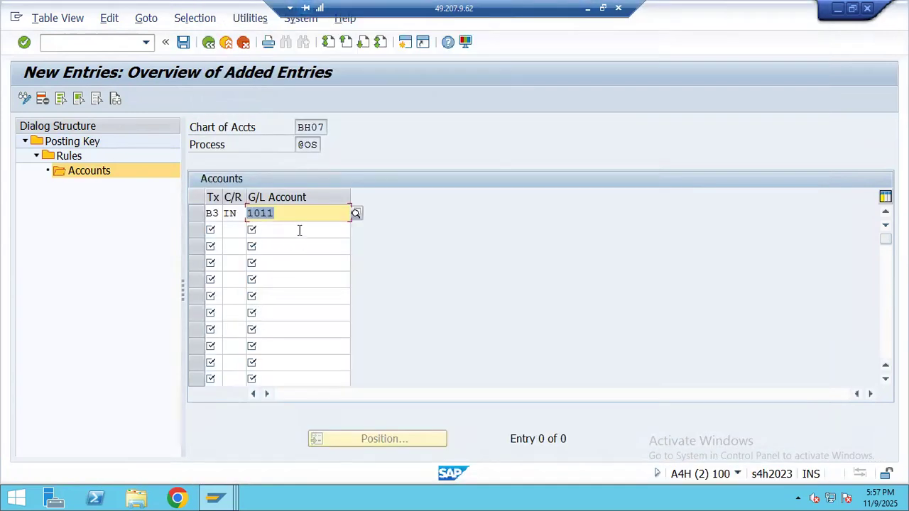
left_click(355, 215)
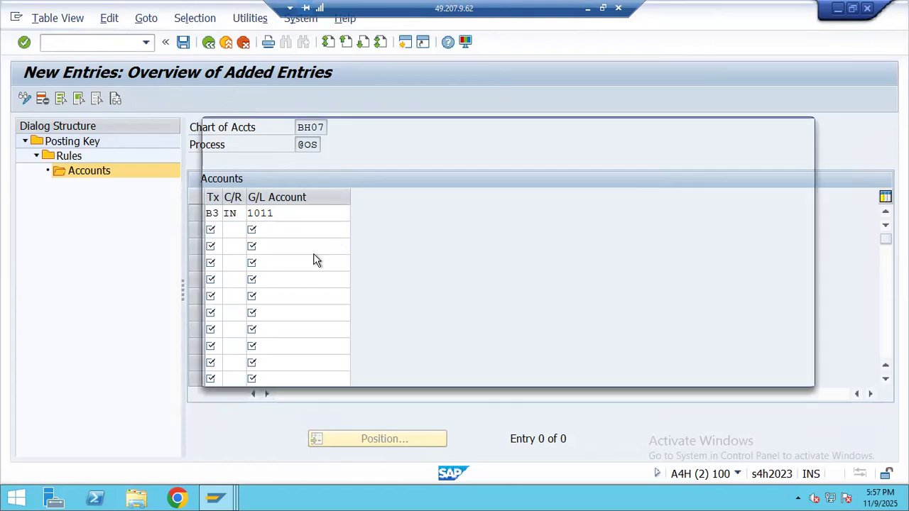
left_click(757, 366)
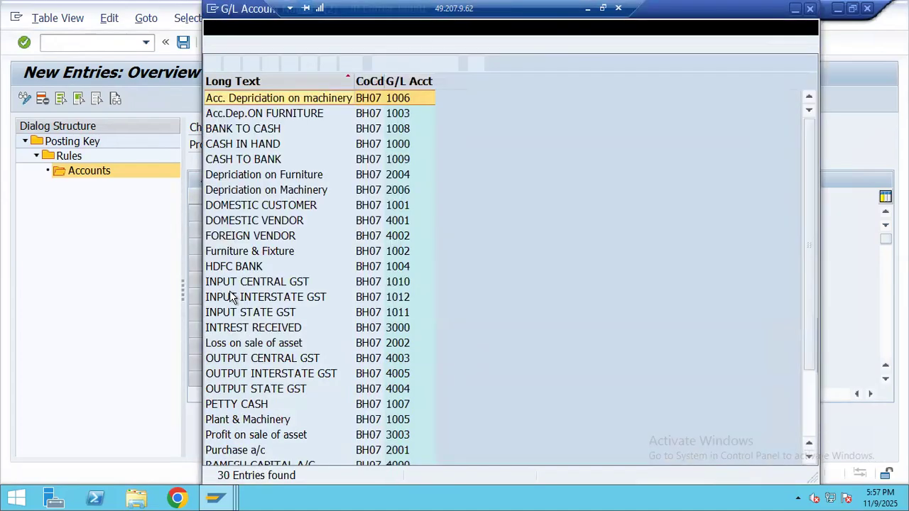
double_click(273, 391)
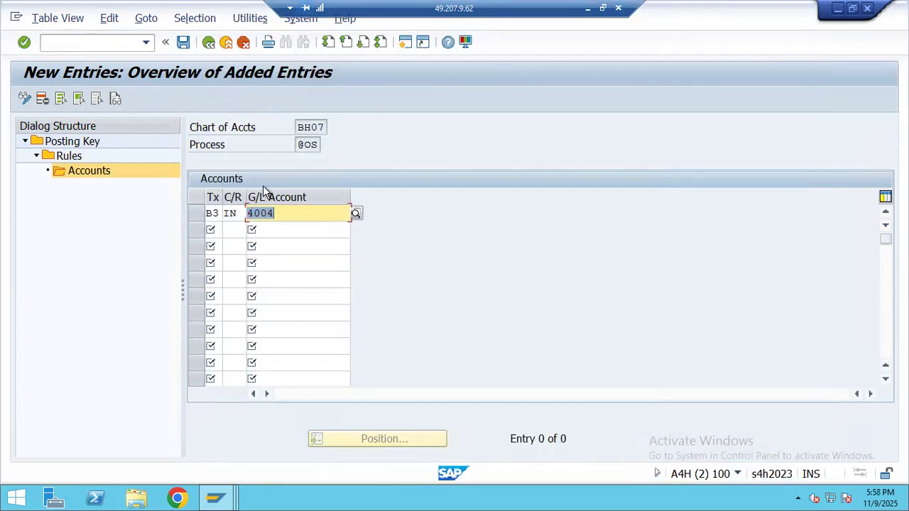
key("Return")
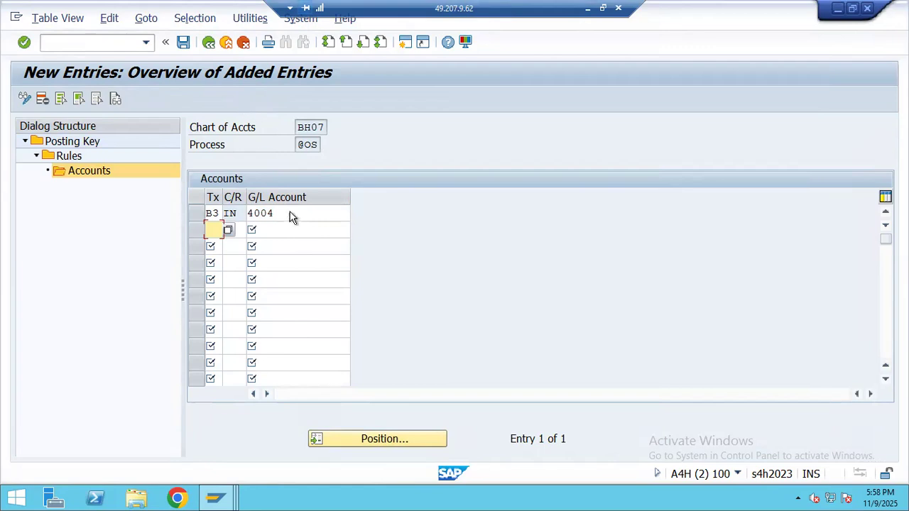
left_click(291, 214)
left_click(357, 214)
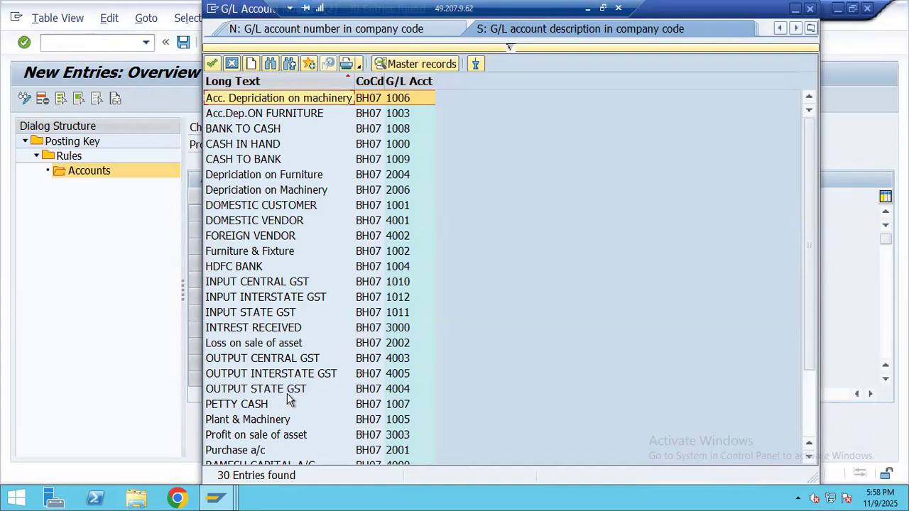
double_click(292, 389)
left_click(183, 42)
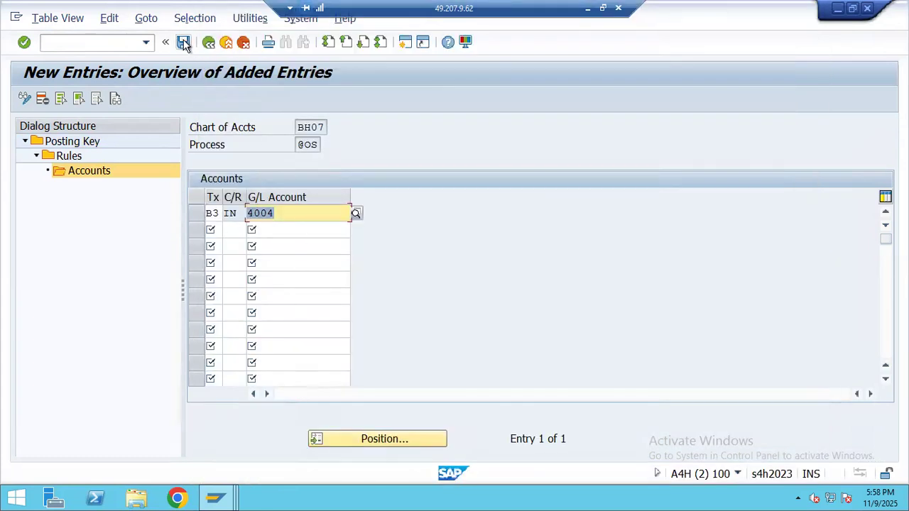
double_click(69, 142)
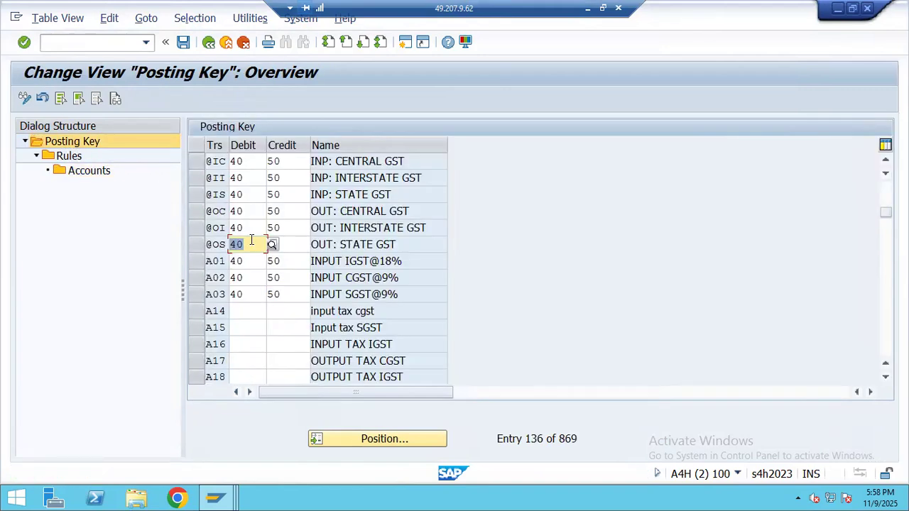
left_click(206, 213)
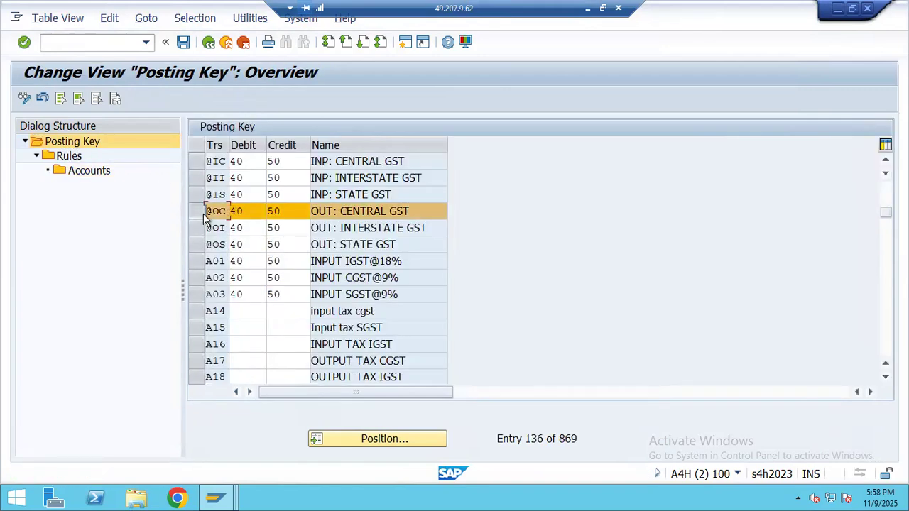
left_click(69, 156)
double_click(71, 173)
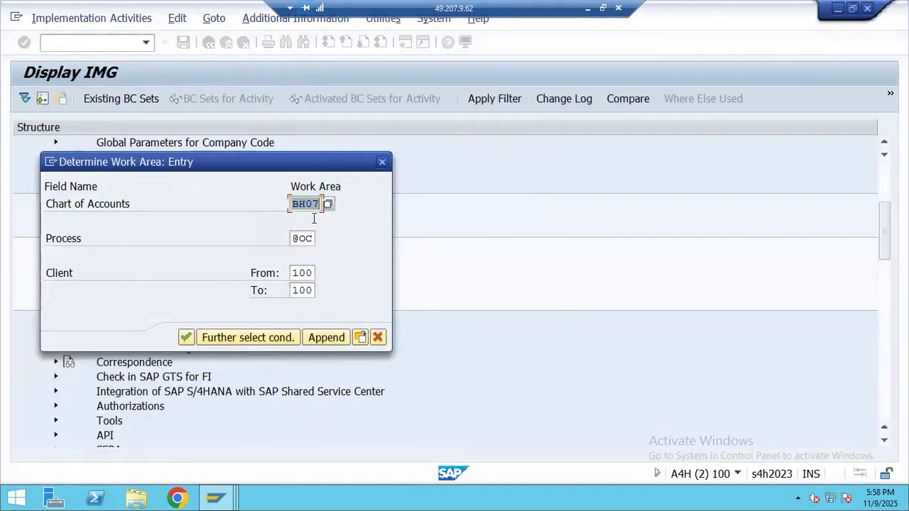
left_click(381, 163)
left_click(256, 290)
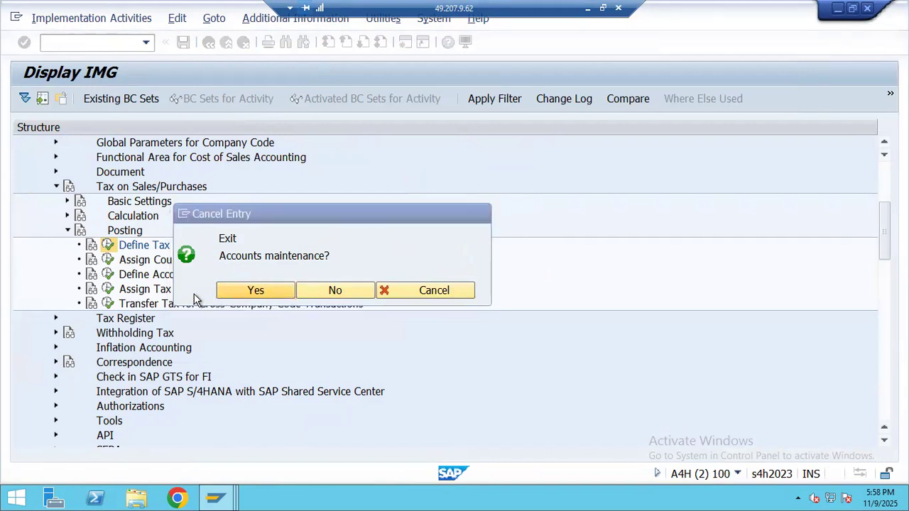
left_click(197, 213)
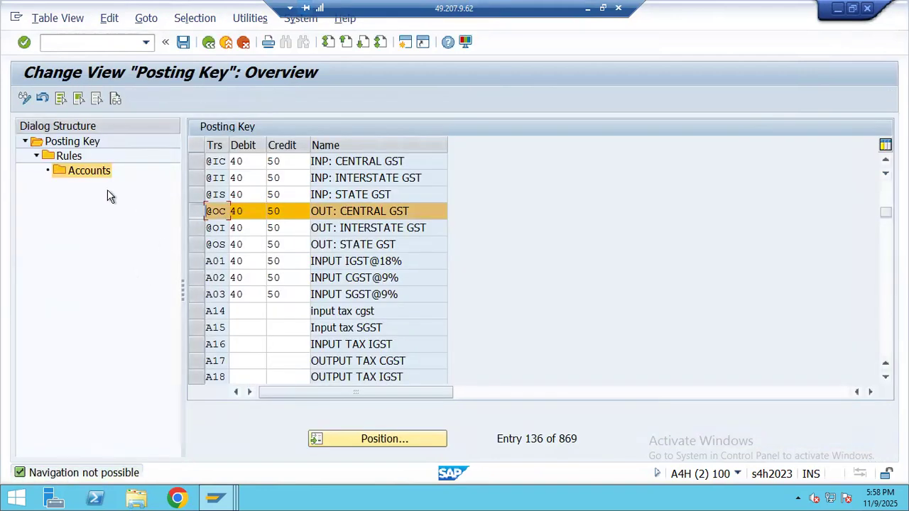
double_click(69, 155)
left_click(206, 196)
double_click(74, 172)
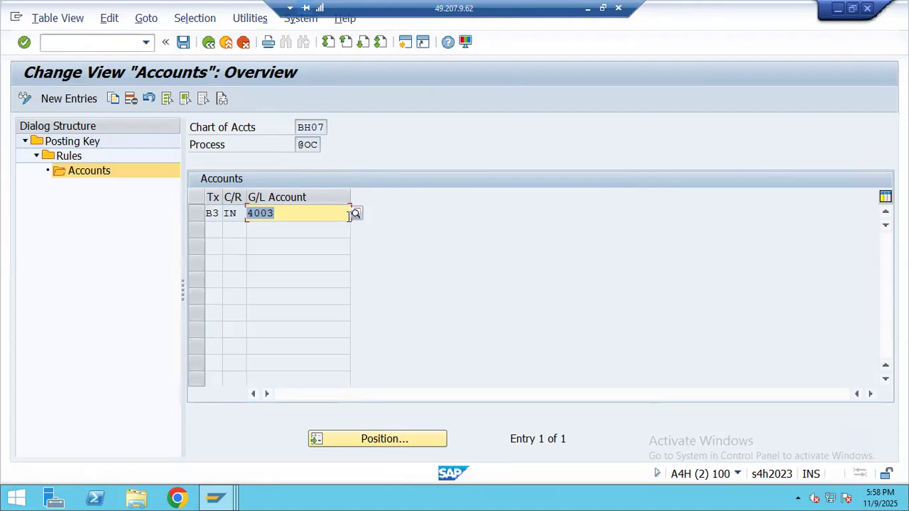
left_click(356, 214)
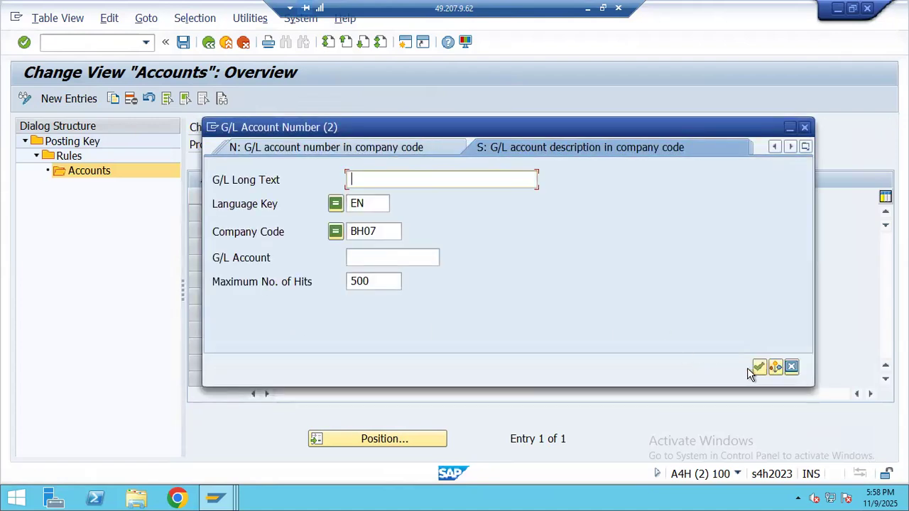
left_click(758, 367)
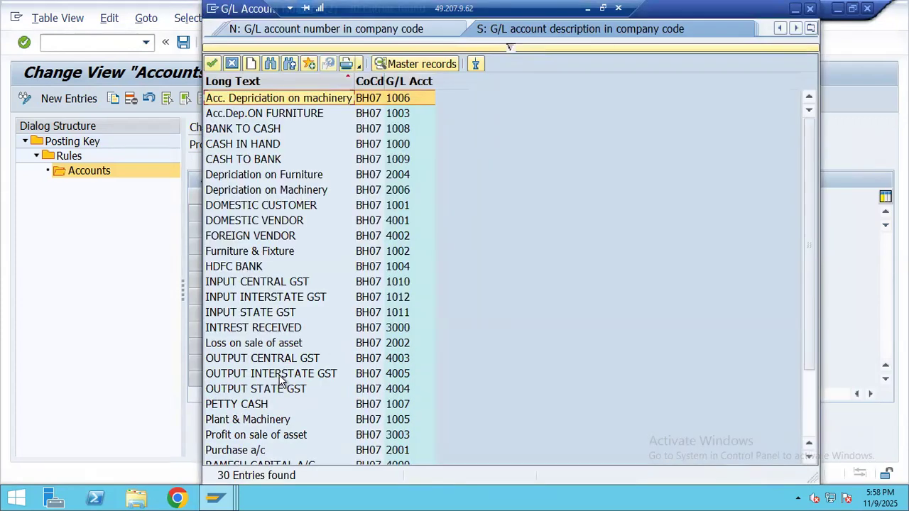
double_click(277, 358)
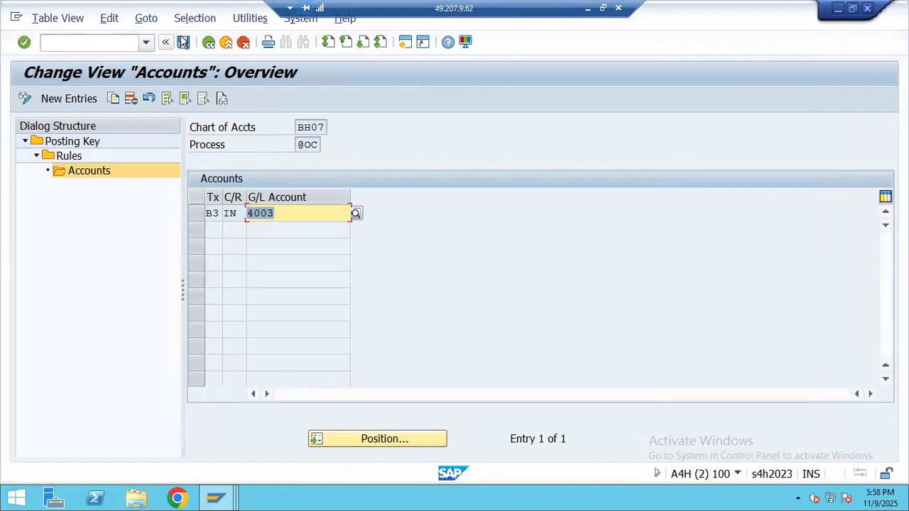
double_click(70, 143)
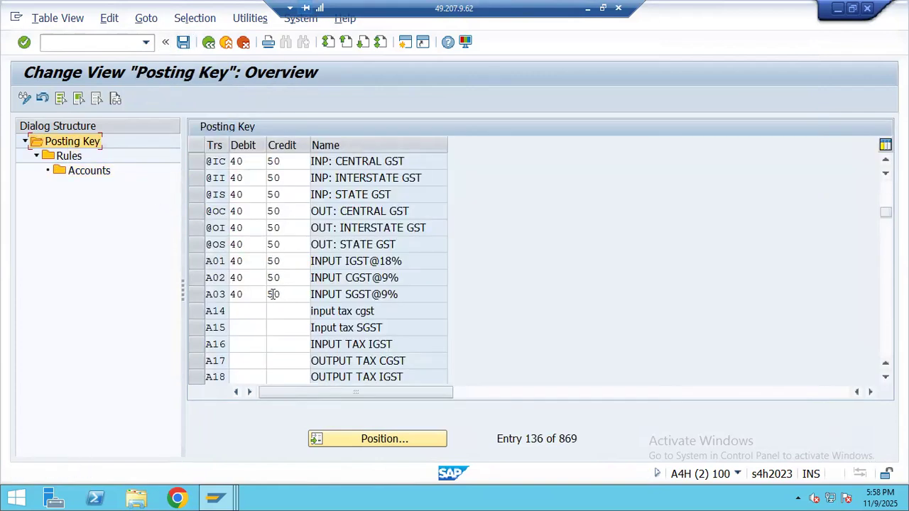
left_click(201, 226)
double_click(64, 156)
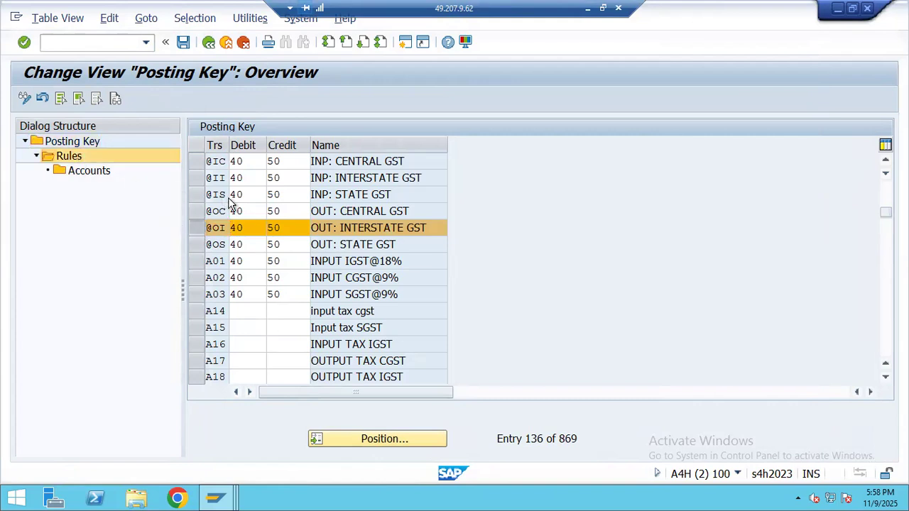
left_click(48, 98)
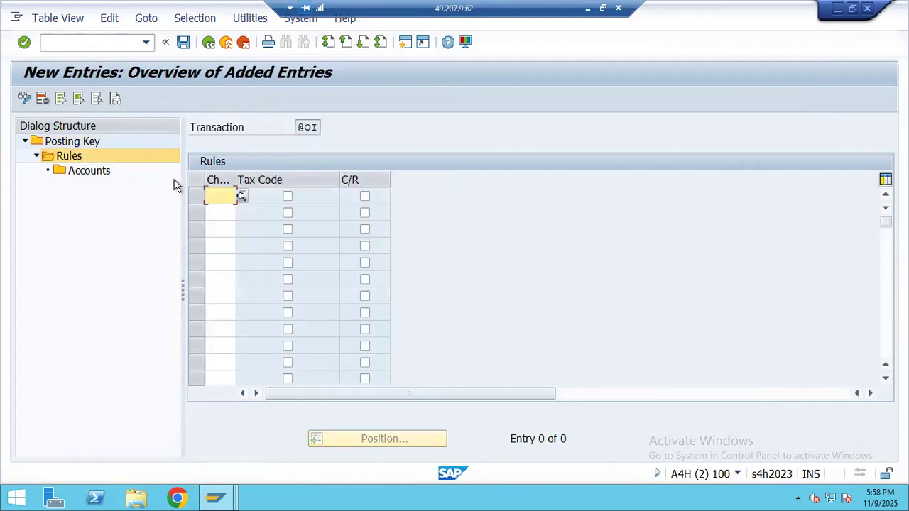
type("BH")
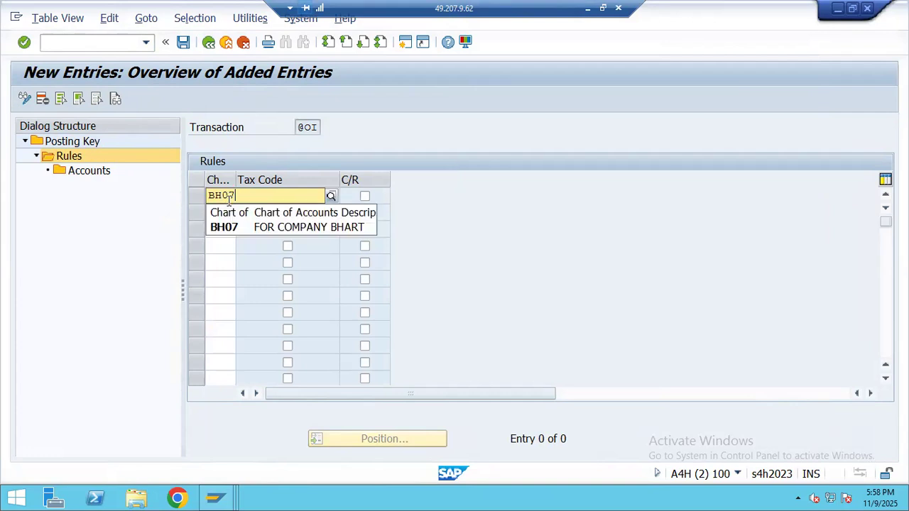
type("07")
left_click(226, 227)
left_click(288, 196)
left_click(364, 196)
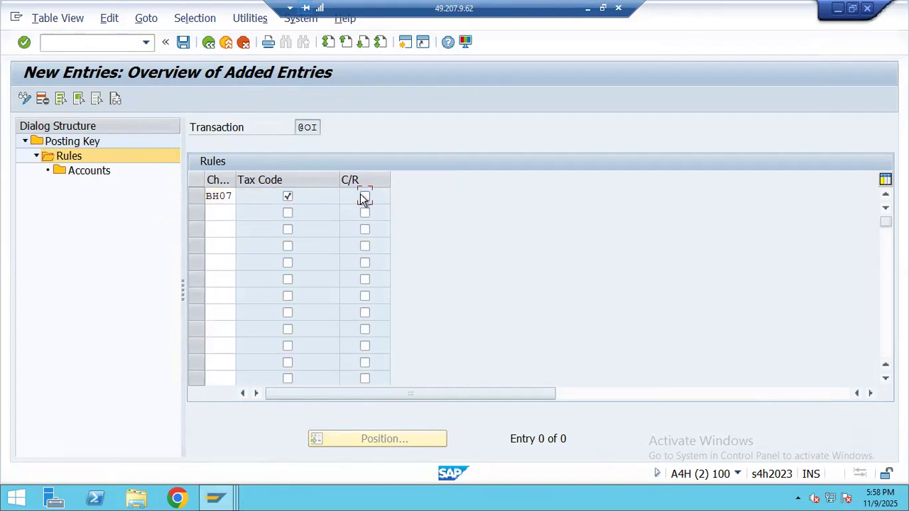
key("Return")
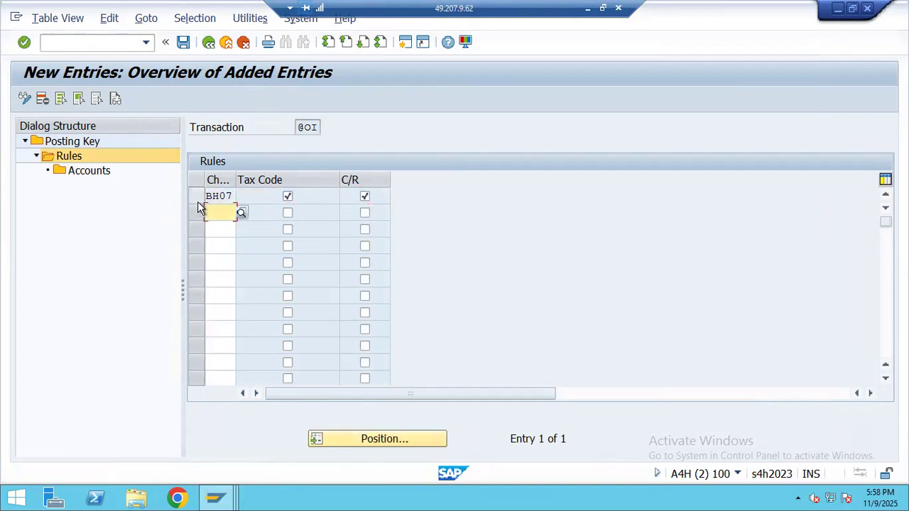
- Assign tax code B4, country IN, to G/L account 4005 (OUTPUT INTERSTATE GST) and save
left_click(97, 172)
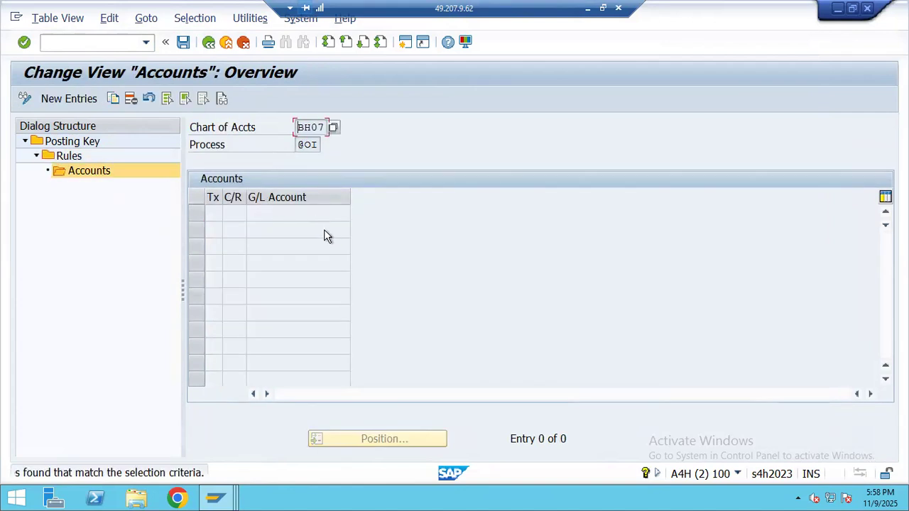
left_click(62, 100)
type("E4")
left_click(240, 214)
type("IN")
left_click(286, 213)
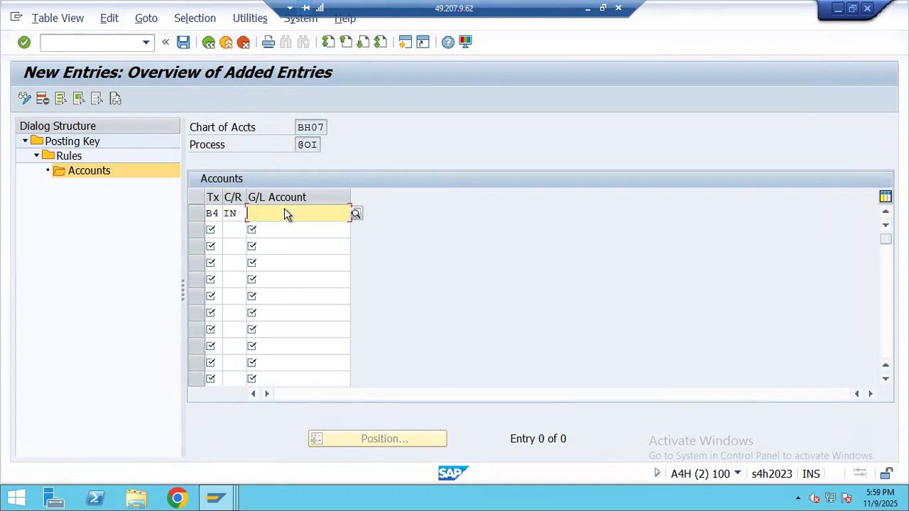
left_click(357, 215)
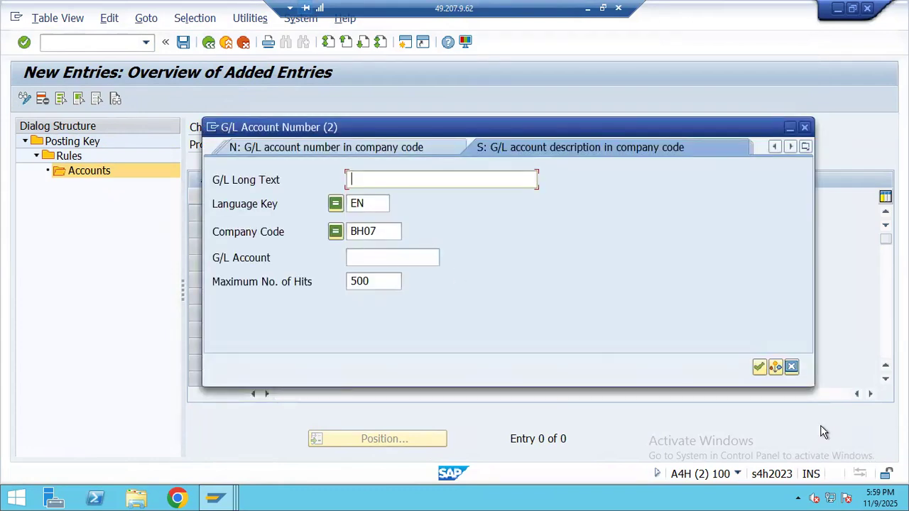
left_click(759, 367)
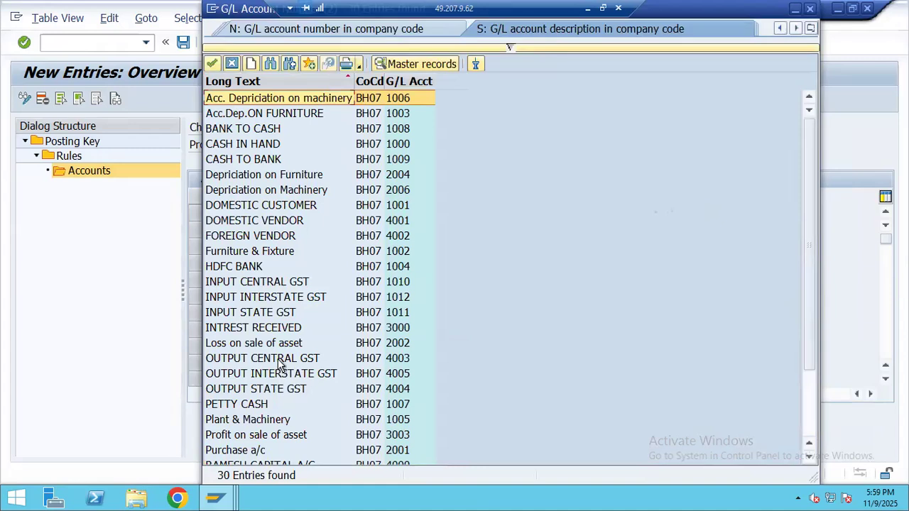
left_click(272, 377)
double_click(272, 381)
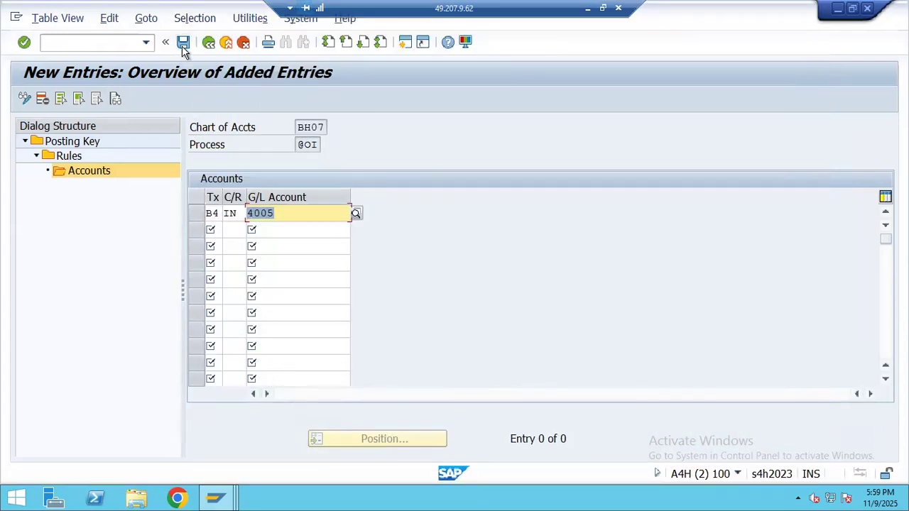
key("ctrl+s")
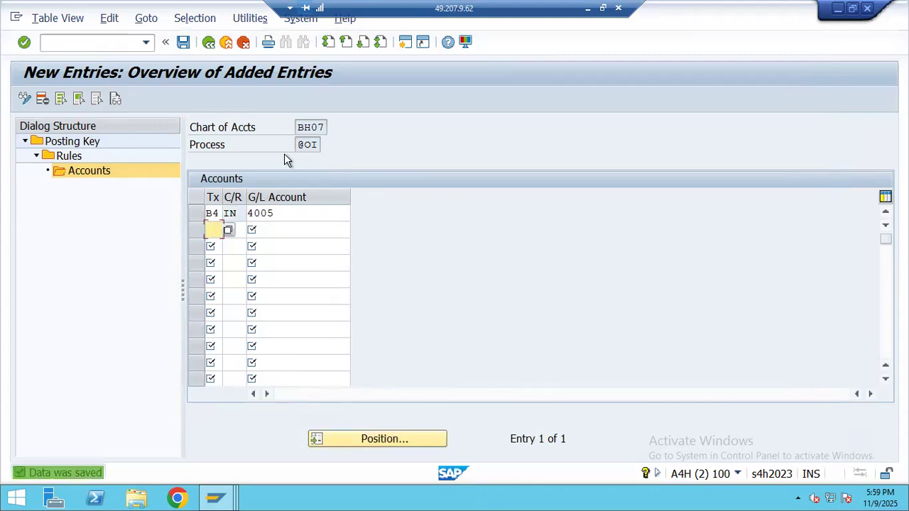
- Return to SAP Easy Access with /n and review the STEP 8 FB60 note
left_click(95, 42)
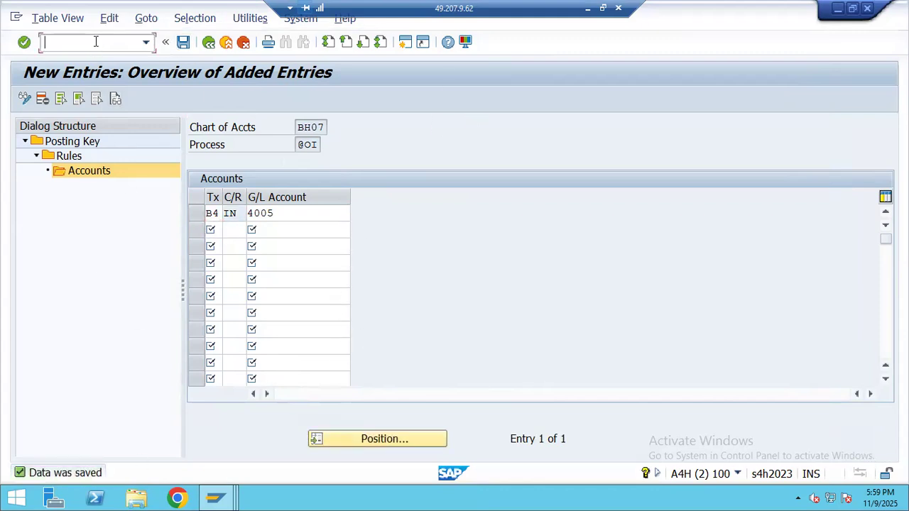
type("/n")
key("Return")
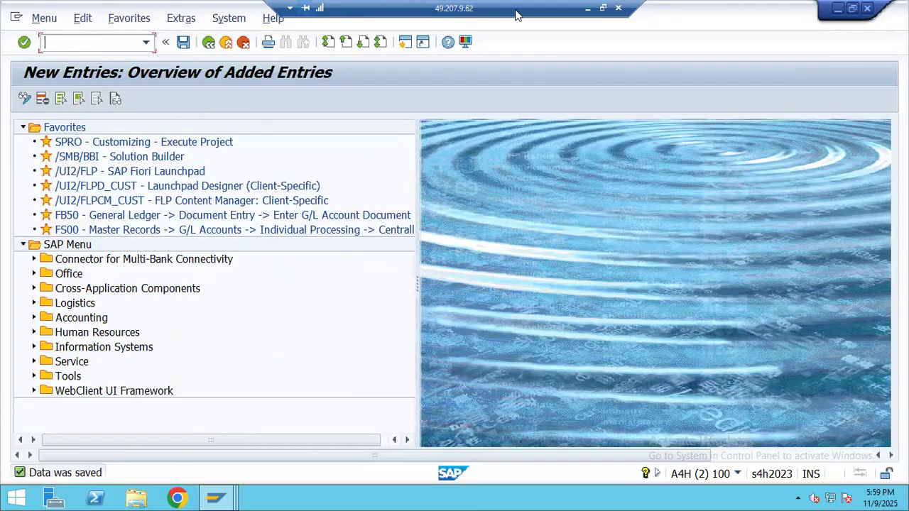
left_click(589, 10)
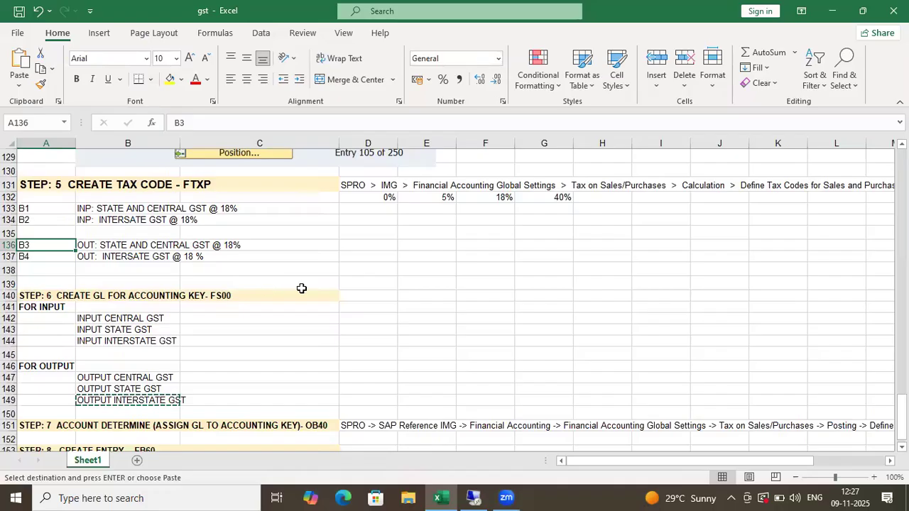
scroll(301, 288, "down", 3)
left_click_drag(86, 311, 436, 314)
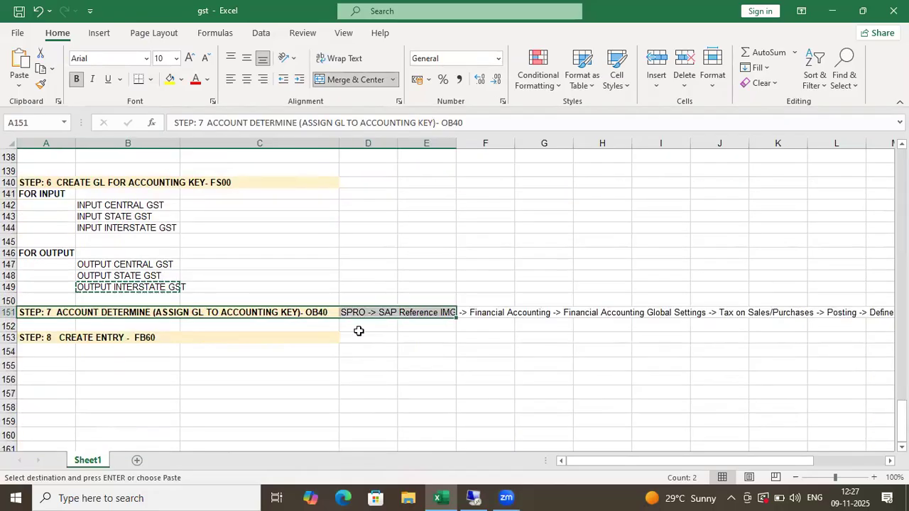
left_click(80, 339)
key("alt+Tab")
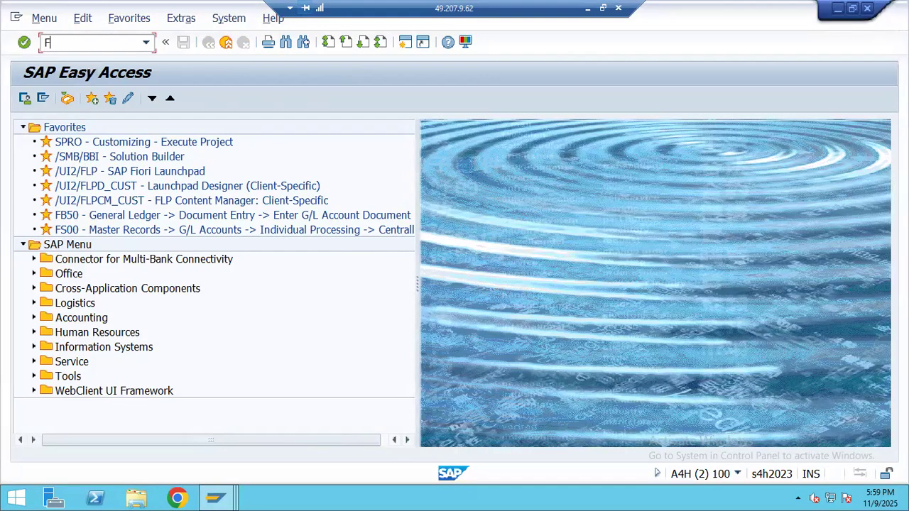
- Start FB60 with a BH07 supplier and invoice date 09.11.2025
key("Return")
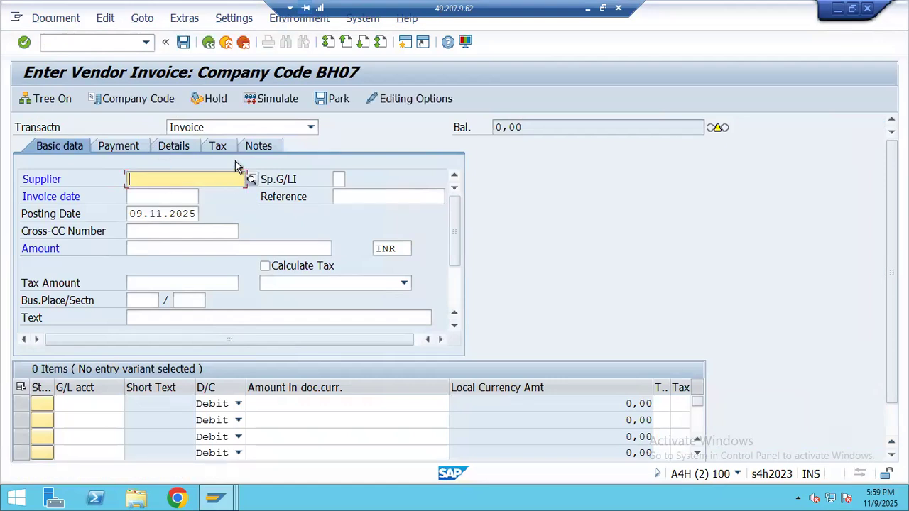
left_click(251, 181)
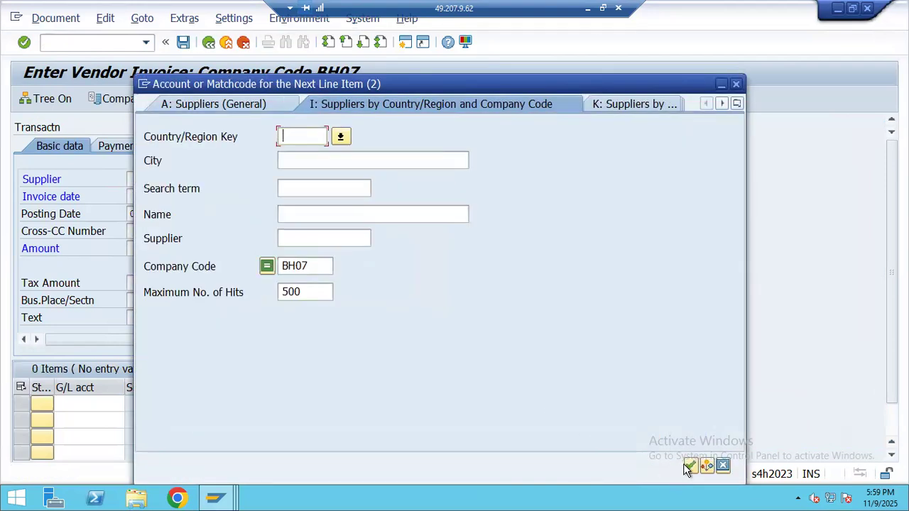
left_click(686, 465)
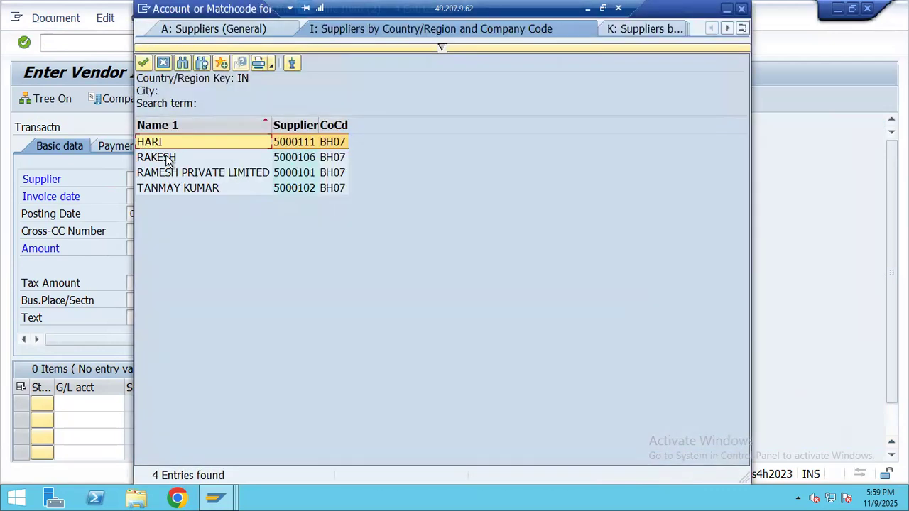
double_click(156, 156)
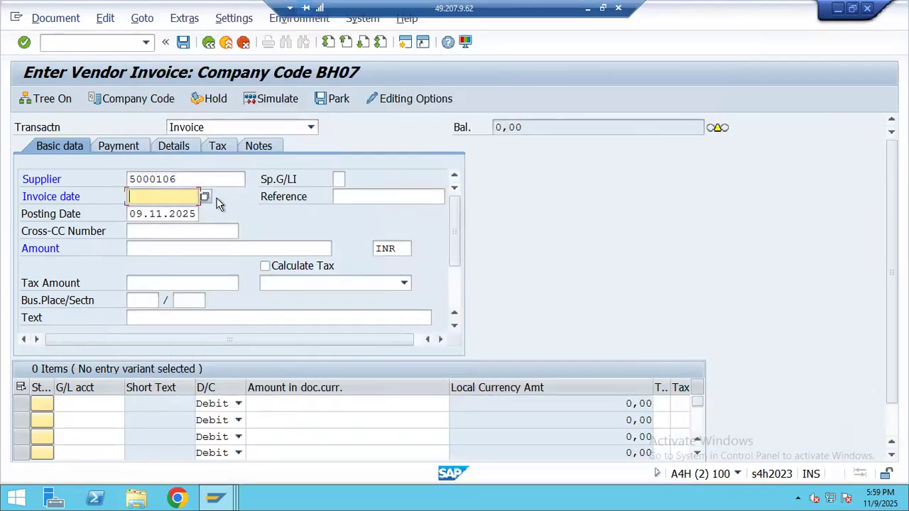
left_click(398, 439)
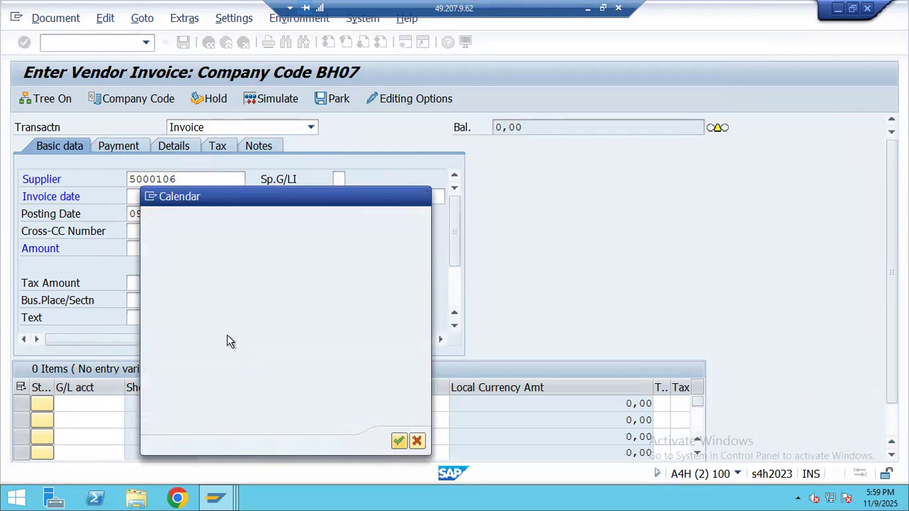
left_click(142, 251)
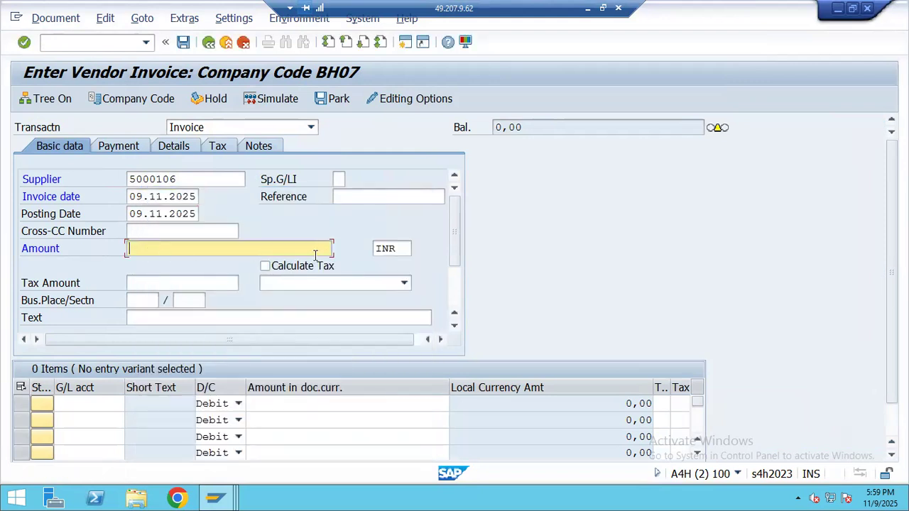
- Enter amount 50000 INR, enable Calculate Tax, and choose tax code B2
type("50000")
left_click(266, 266)
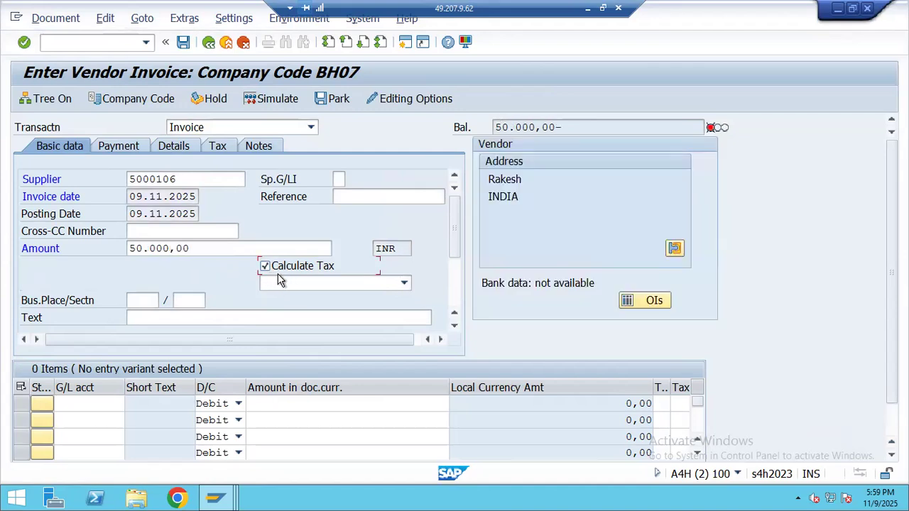
left_click(304, 286)
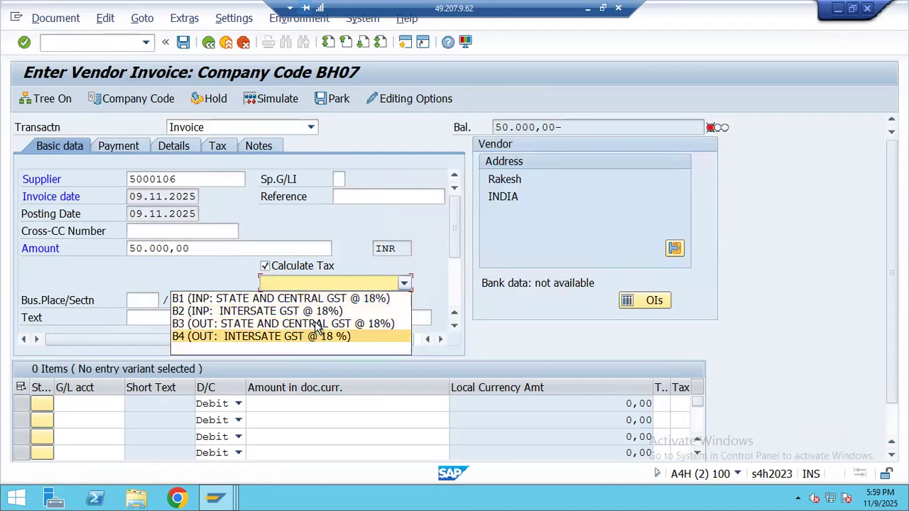
left_click(277, 310)
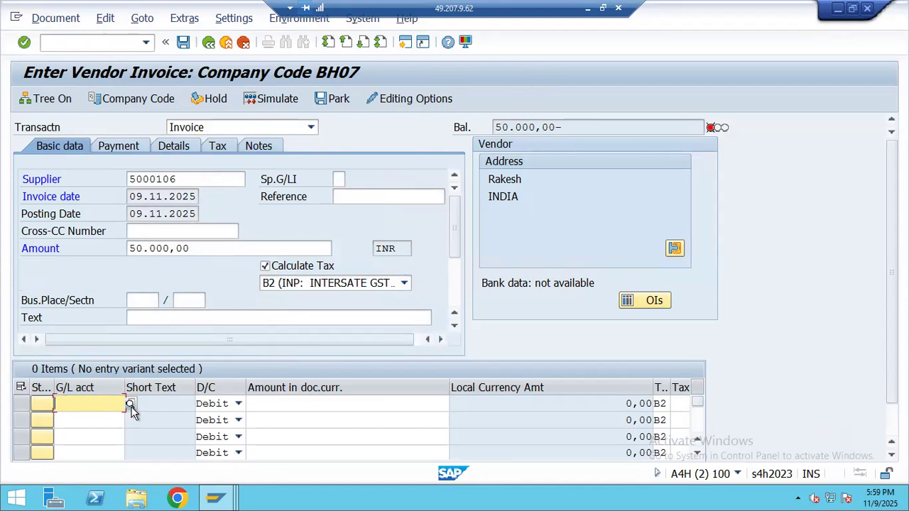
- List G/L accounts for the line item, close the list unchosen, and start a new session
key("F4")
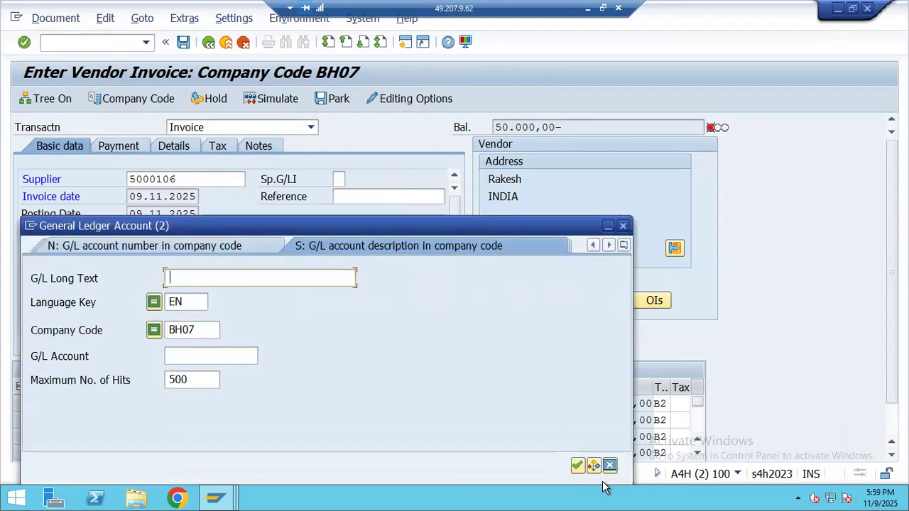
left_click(578, 466)
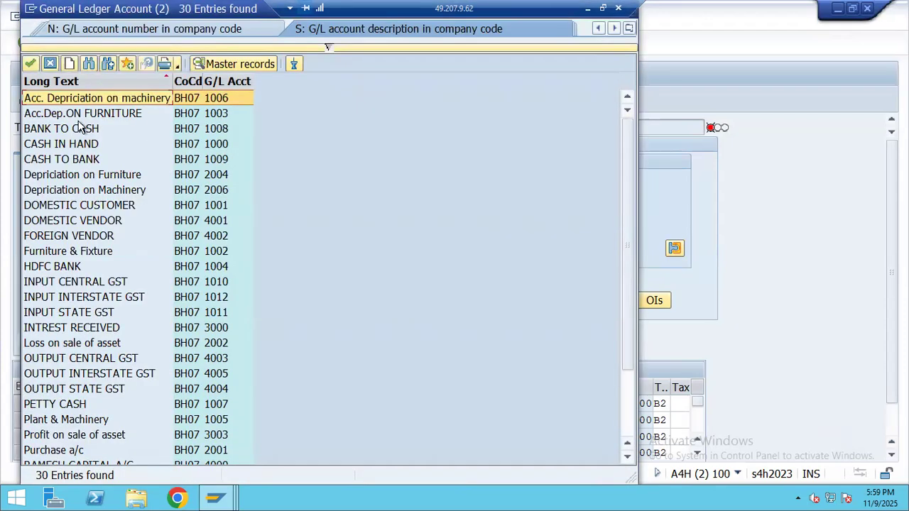
left_click(588, 8)
left_click(474, 497)
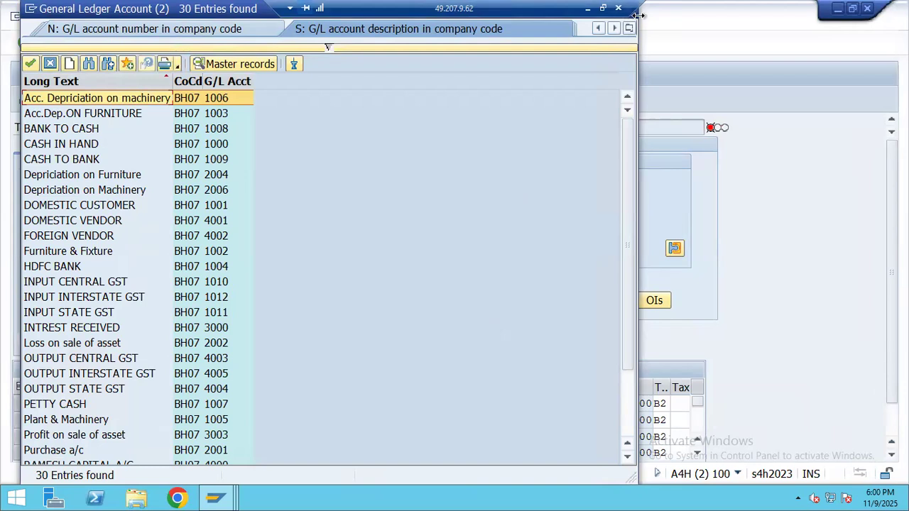
left_click_drag(145, 14, 171, 109)
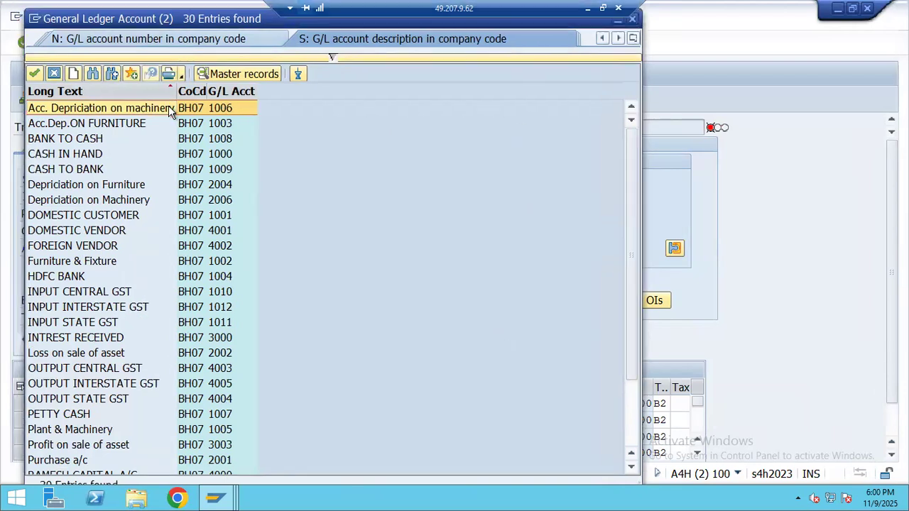
left_click(655, 104)
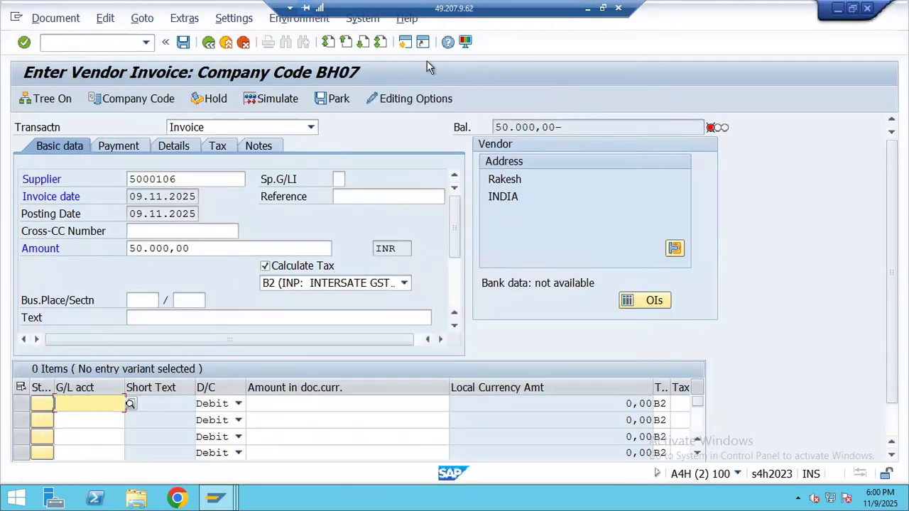
left_click(408, 44)
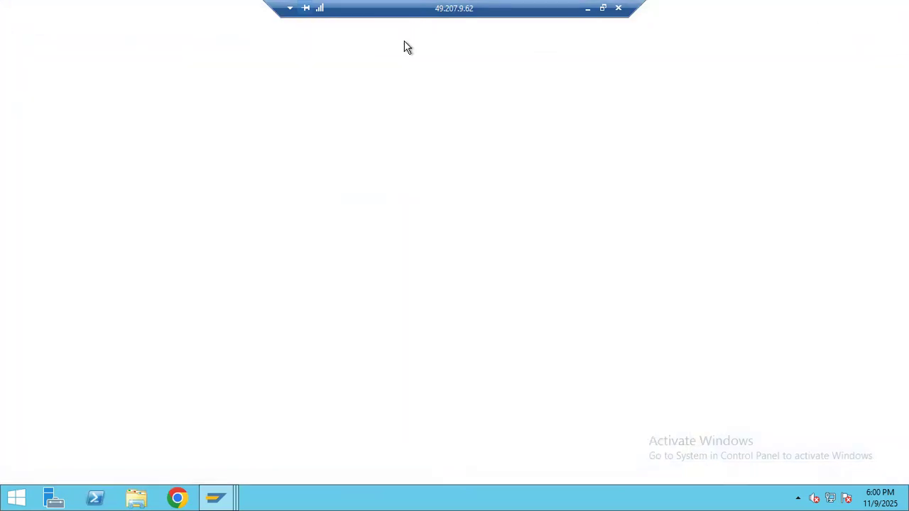
- Open G/L account 2001 Purchase a/c from the expenses group in FS00 for editing
type("FS00")
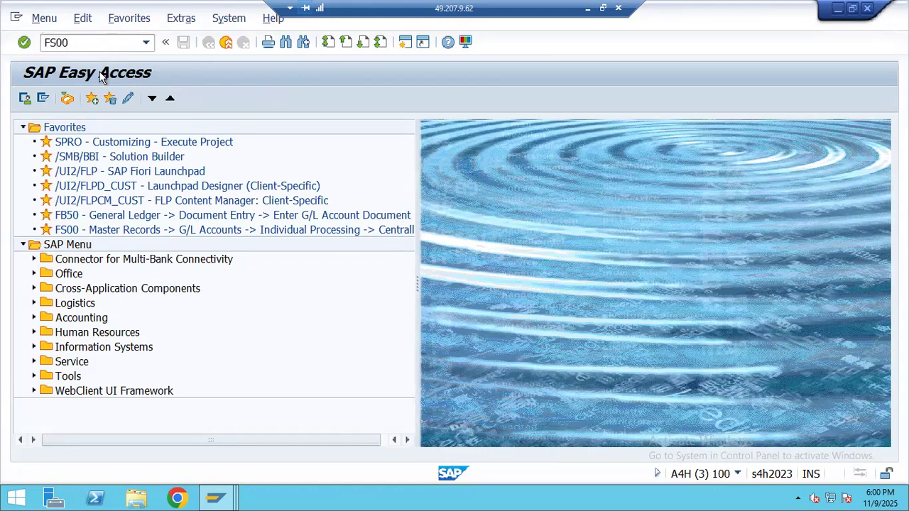
key("Return")
left_click(25, 176)
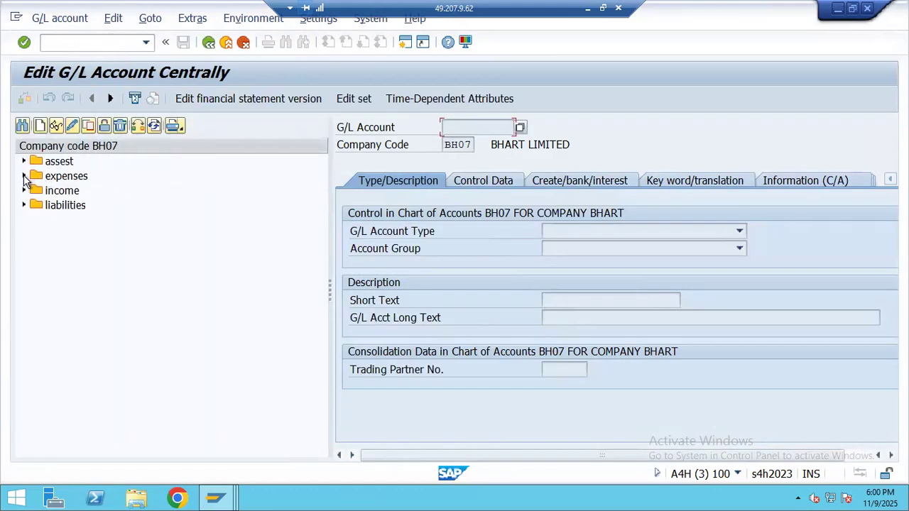
double_click(116, 208)
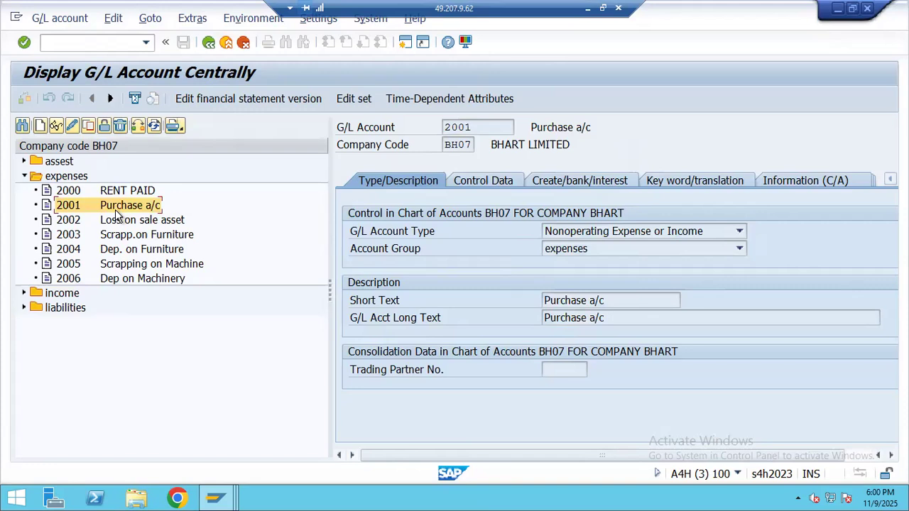
right_click(117, 215)
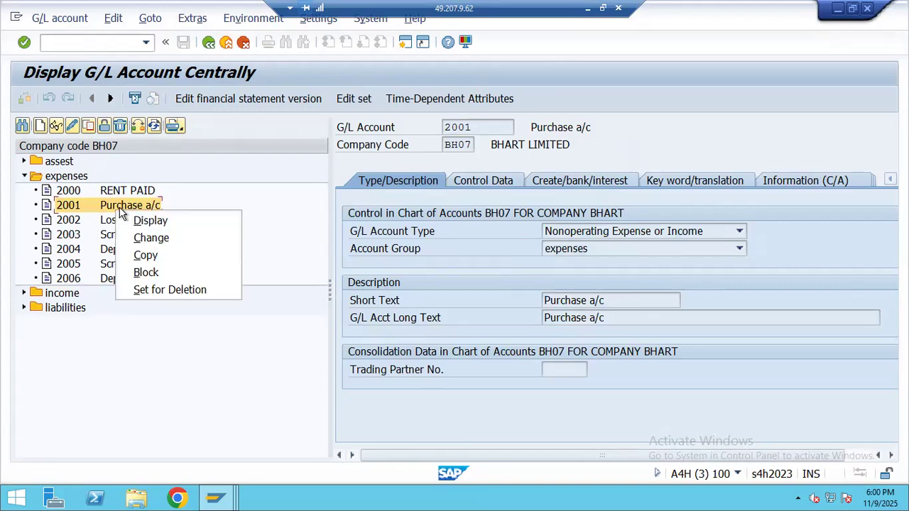
left_click(467, 190)
right_click(150, 209)
left_click(176, 241)
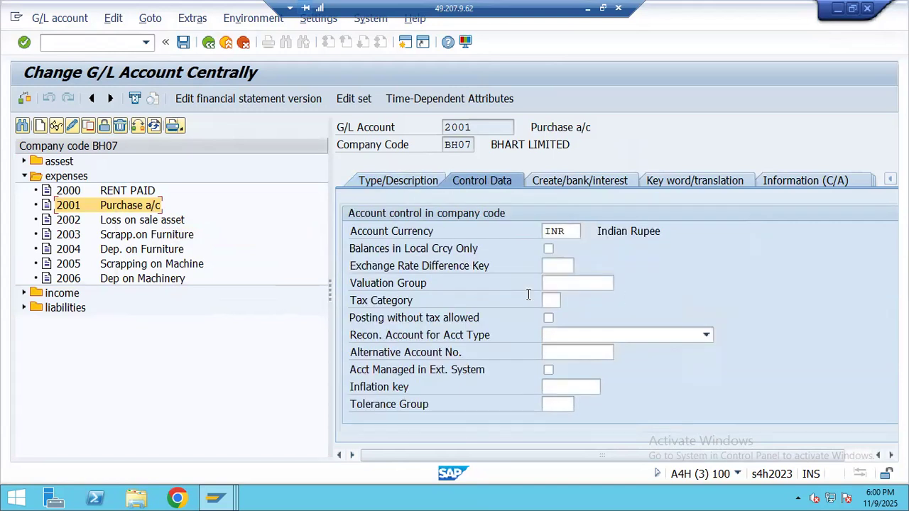
- Set account 2001's tax category to * (all tax types allowed) and save, returning to Easy Access
left_click(550, 301)
key("F4")
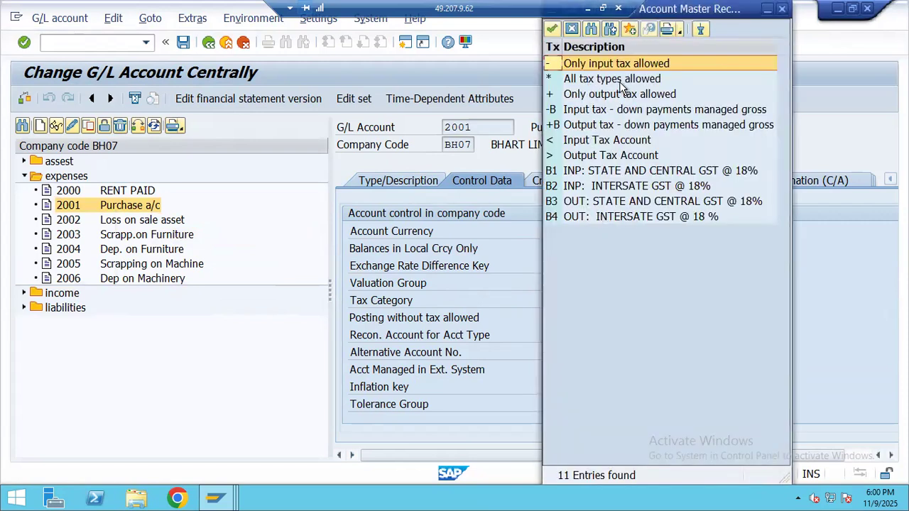
left_click(620, 83)
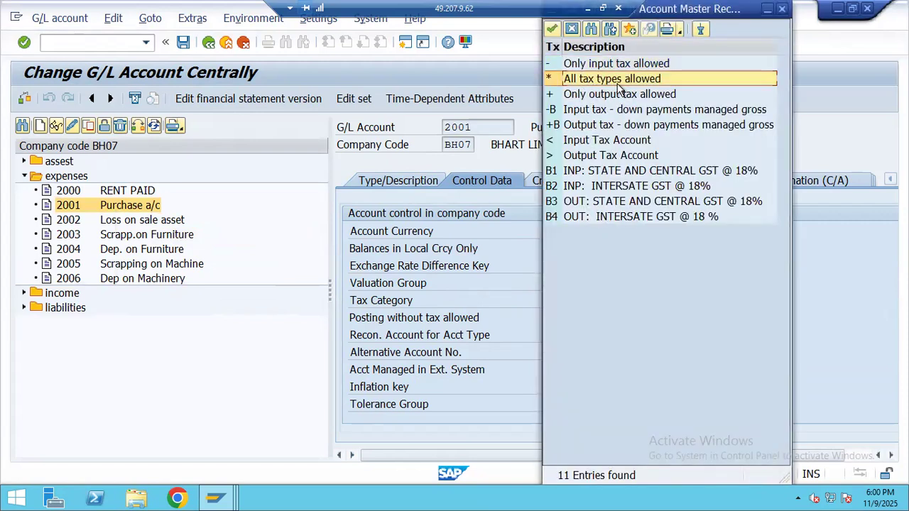
double_click(628, 84)
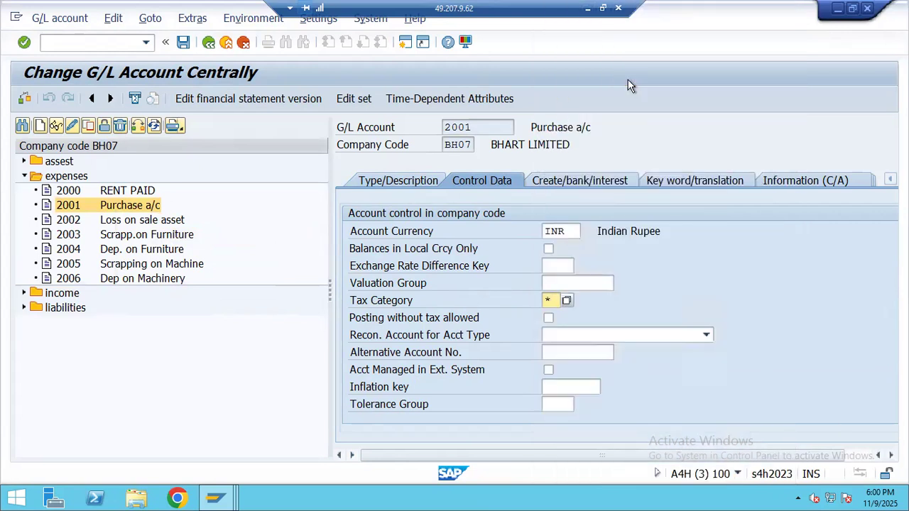
left_click(183, 42)
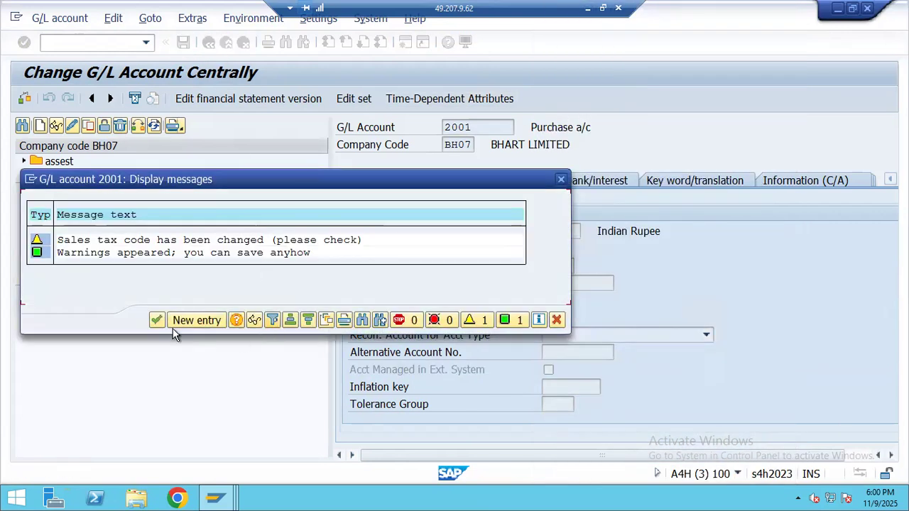
left_click(156, 320)
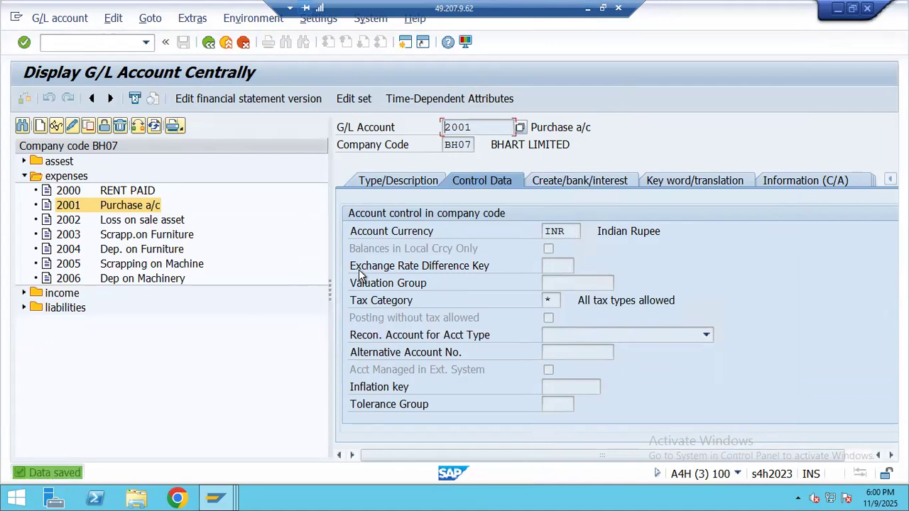
key("F3")
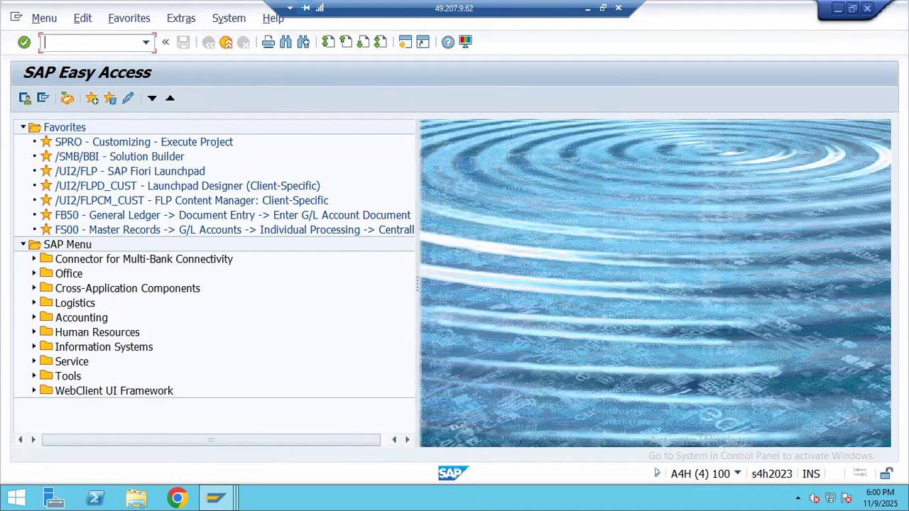
- Bring the FB60 vendor invoice window back to the front
left_click(215, 498)
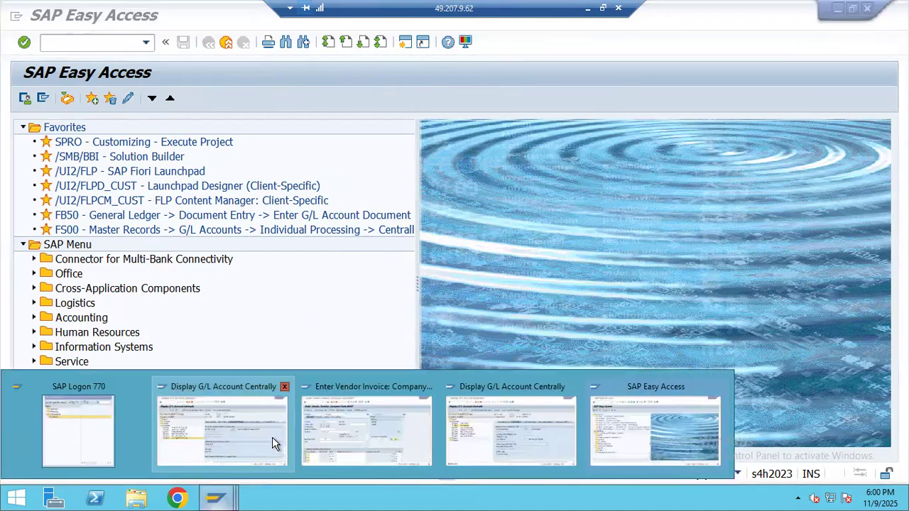
left_click(244, 445)
left_click(215, 498)
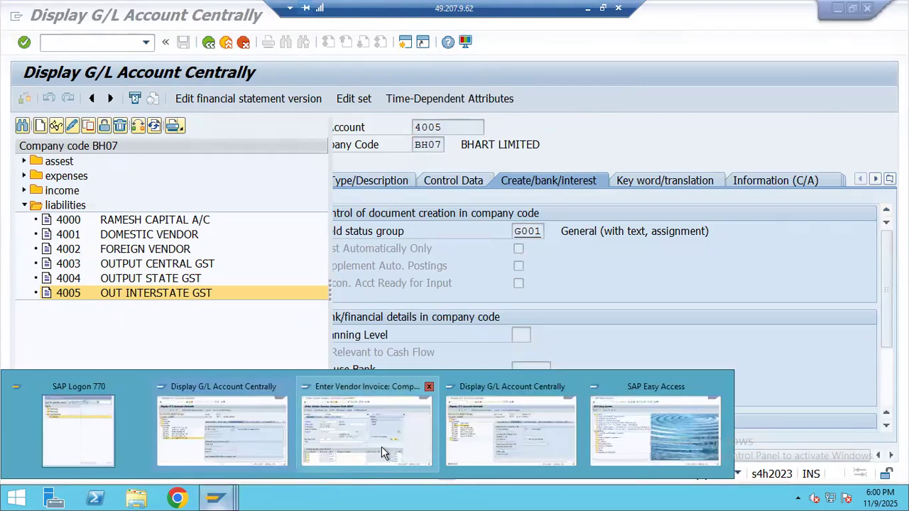
left_click(381, 446)
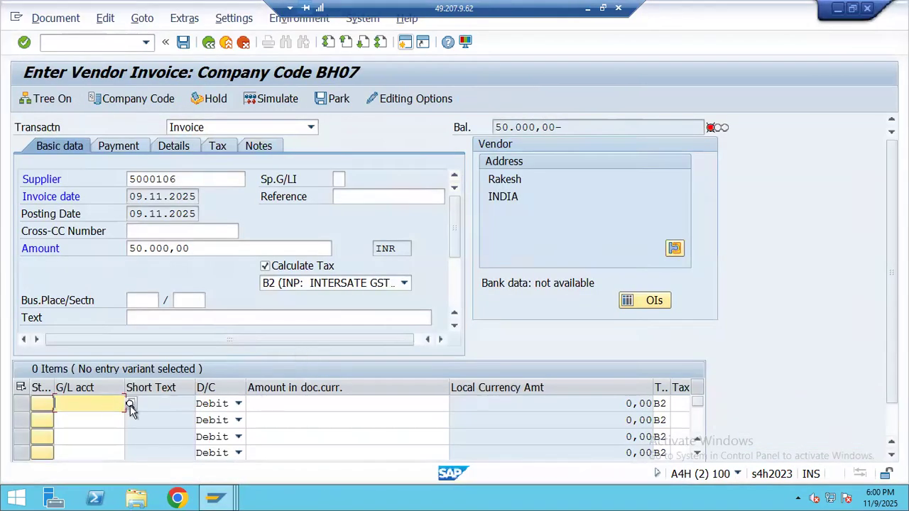
- Add a debit line for G/L account 2001 with the remaining 50.000,00 and item text TESTING
key("F4")
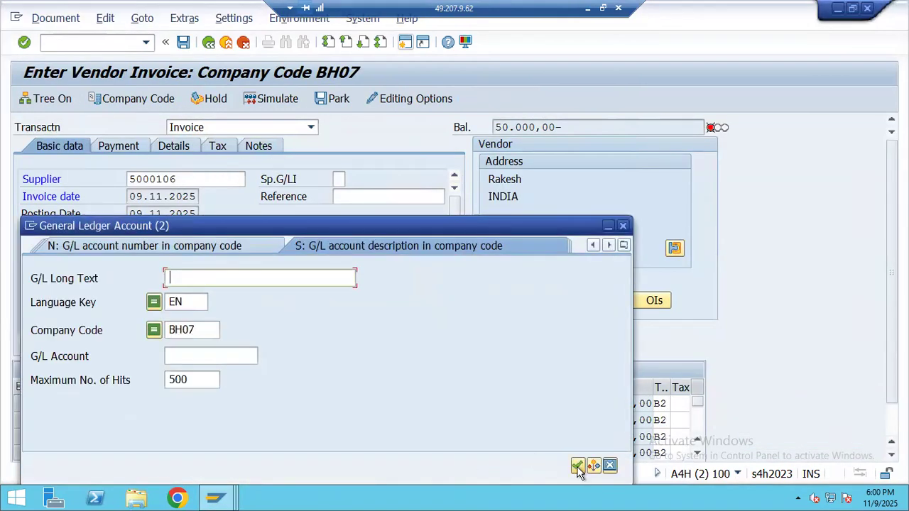
left_click(580, 467)
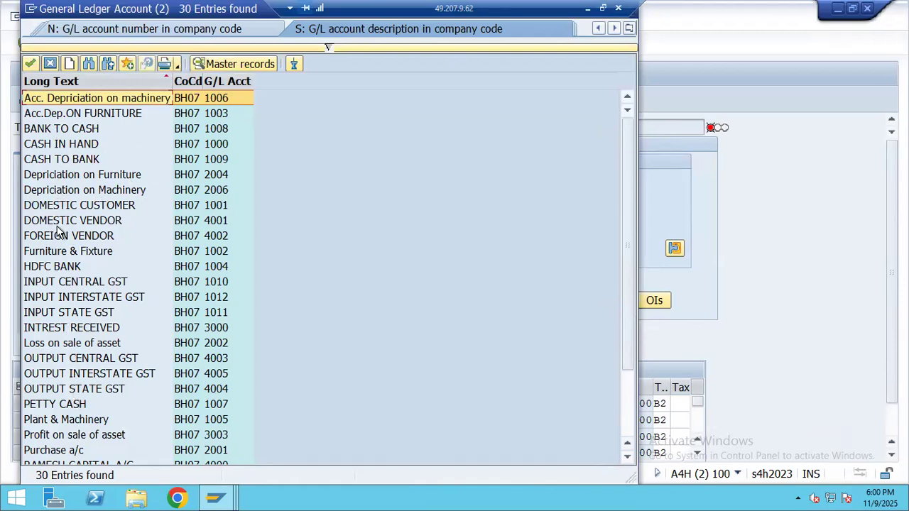
scroll(84, 306, "down", 2)
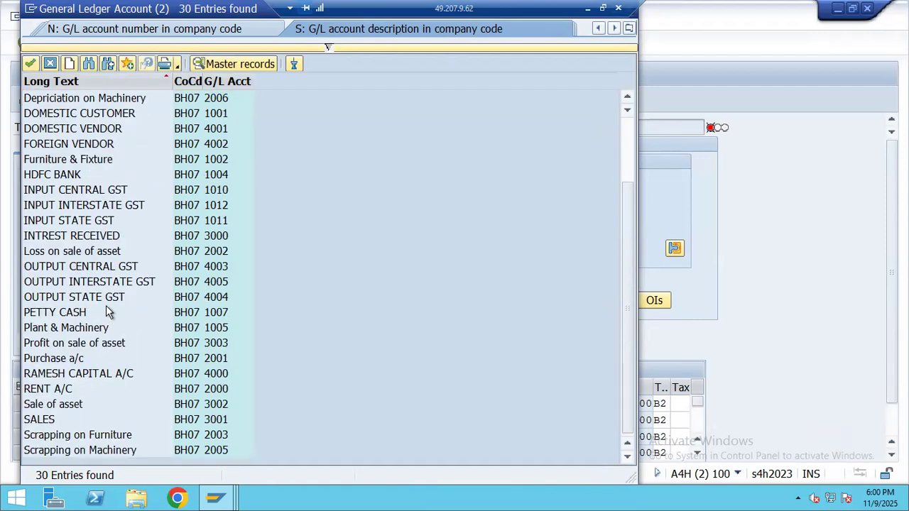
double_click(77, 364)
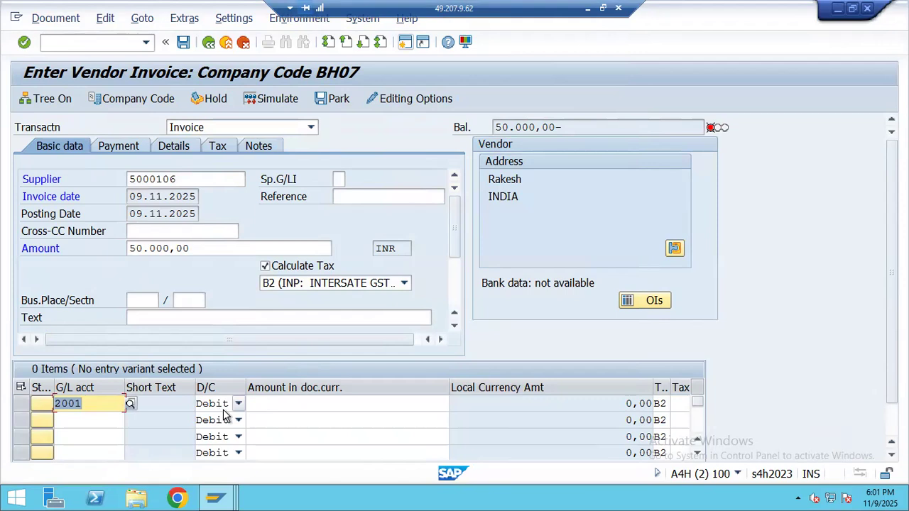
left_click(286, 403)
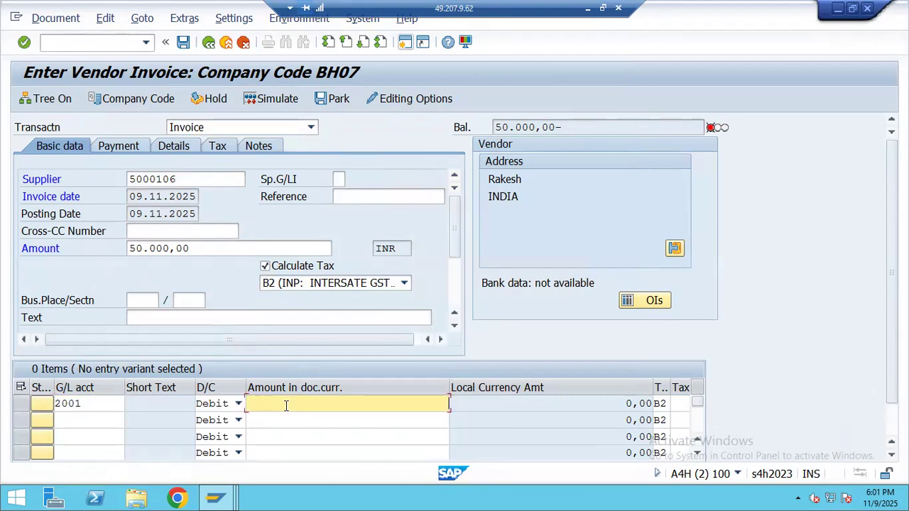
key("Return")
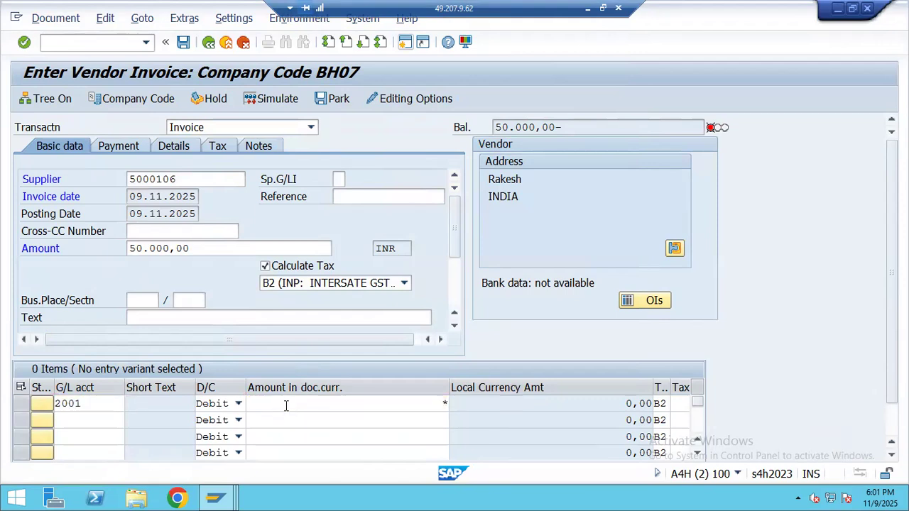
type("TE")
left_click(552, 417)
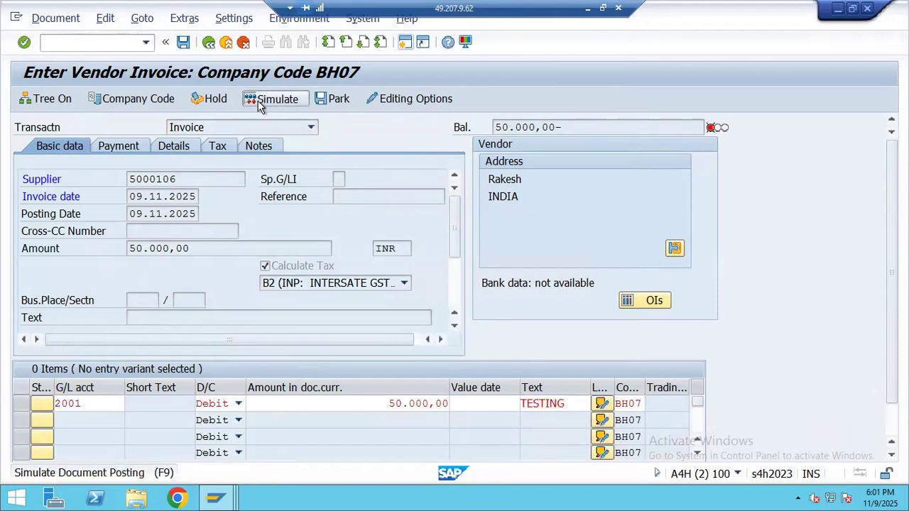
- Simulate the invoice showing 42.372,88 to Purchase a/c and 7.627,12 interstate GST, then return to Excel
left_click(260, 103)
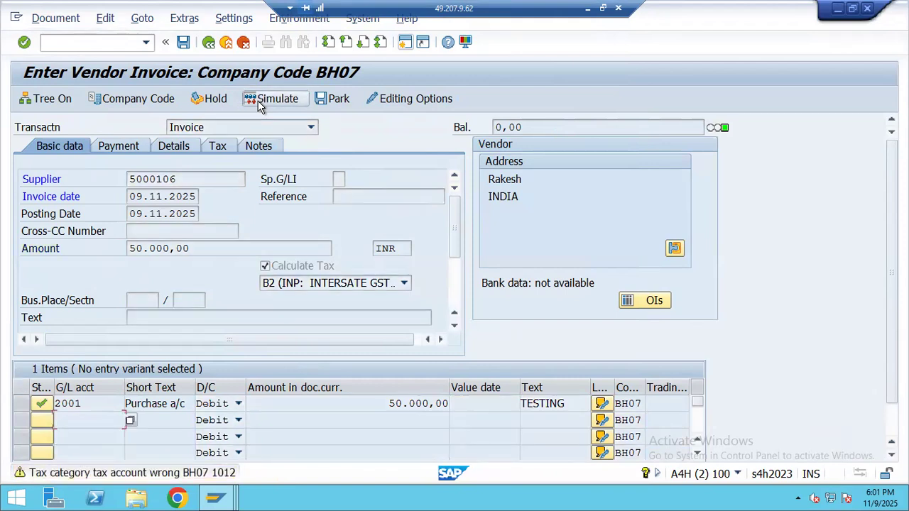
left_click(259, 104)
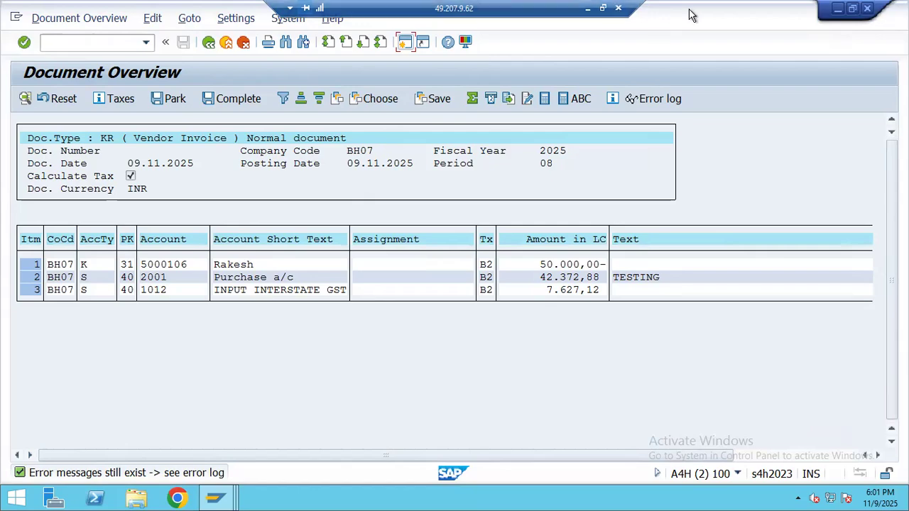
left_click(588, 8)
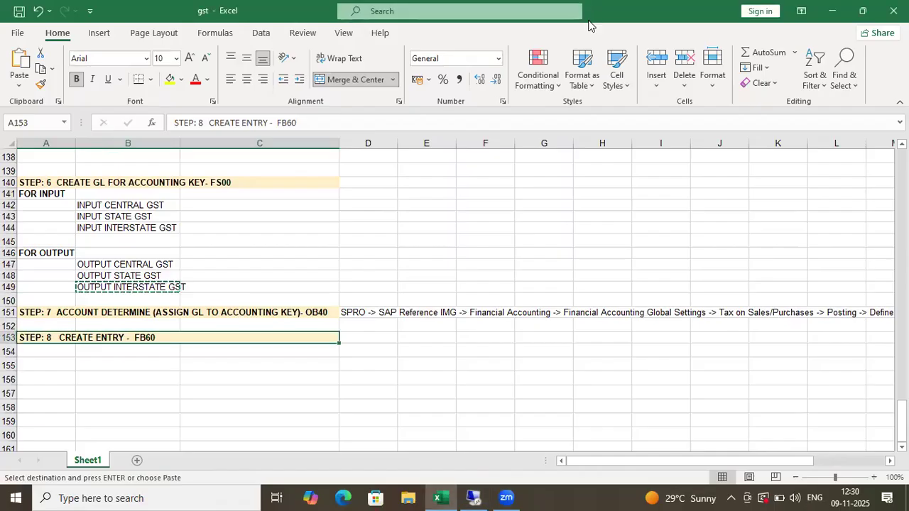